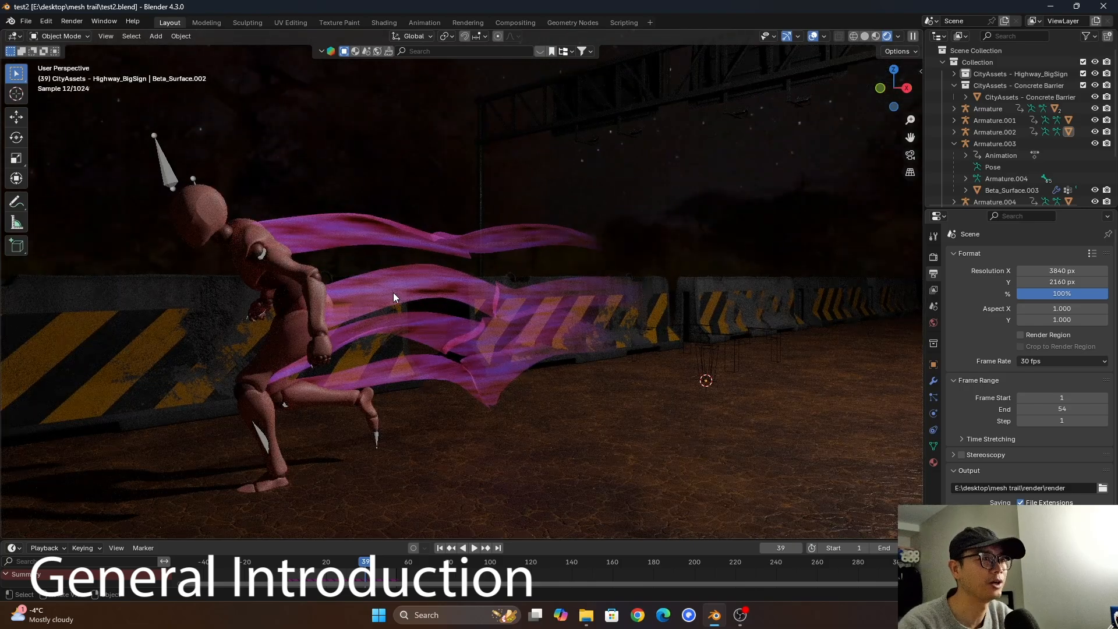
Examine the running figure and its purple mesh trails from several angles, selecting the body mesh and the uppermost trail.
middle_click_drag(391, 293, 505, 271, "shift")
scroll(499, 279, "up", 4)
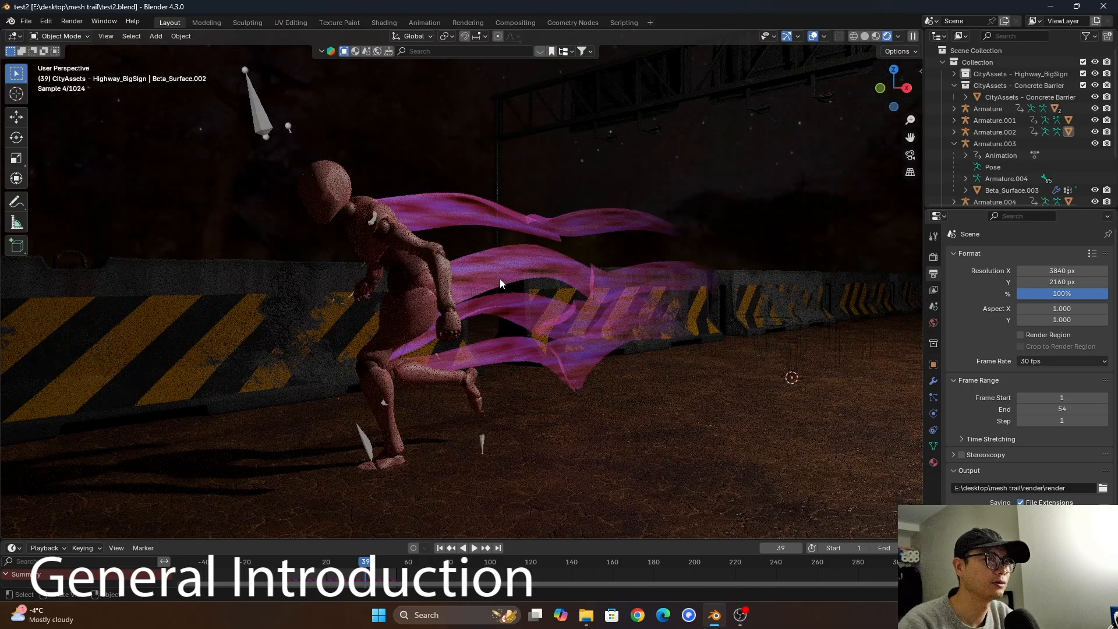
scroll(491, 274, "down", 4)
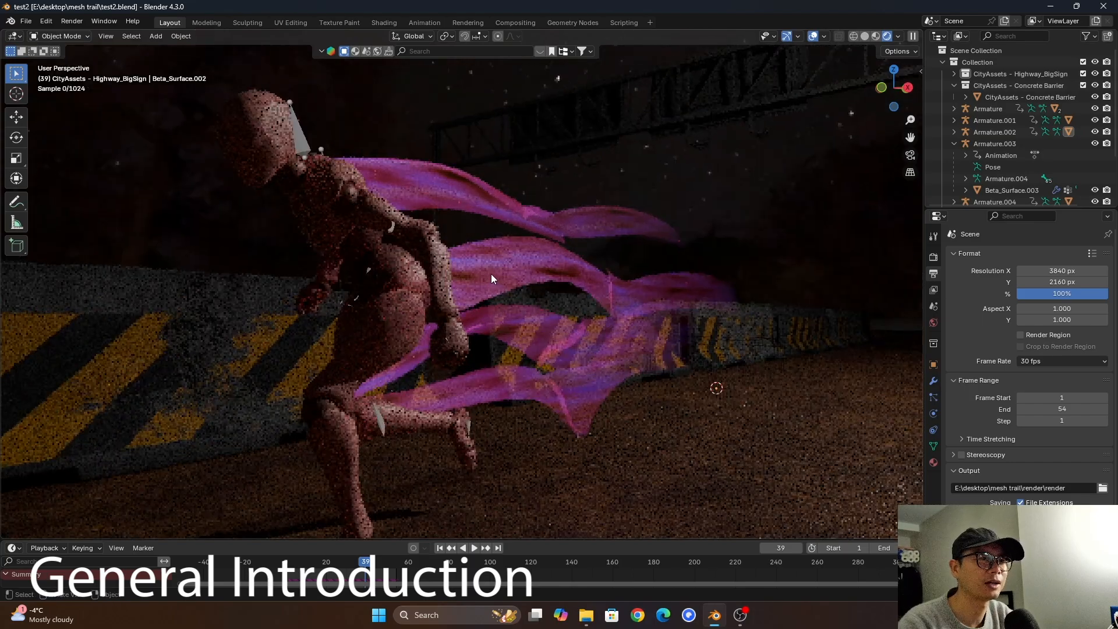
middle_click_drag(486, 284, 506, 283)
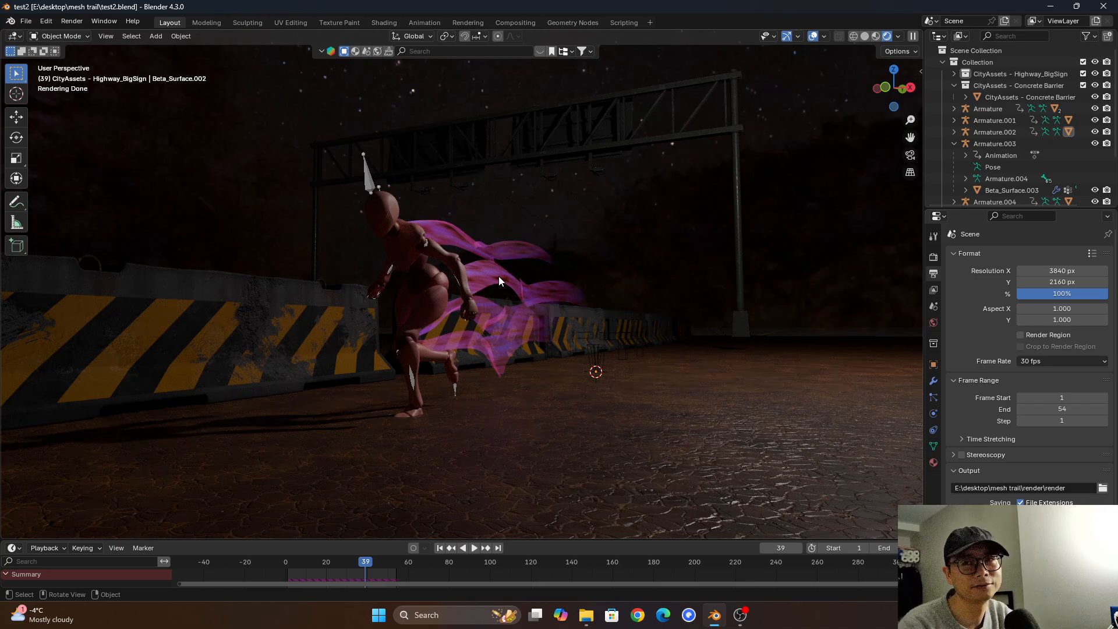
middle_click_drag(499, 277, 479, 240)
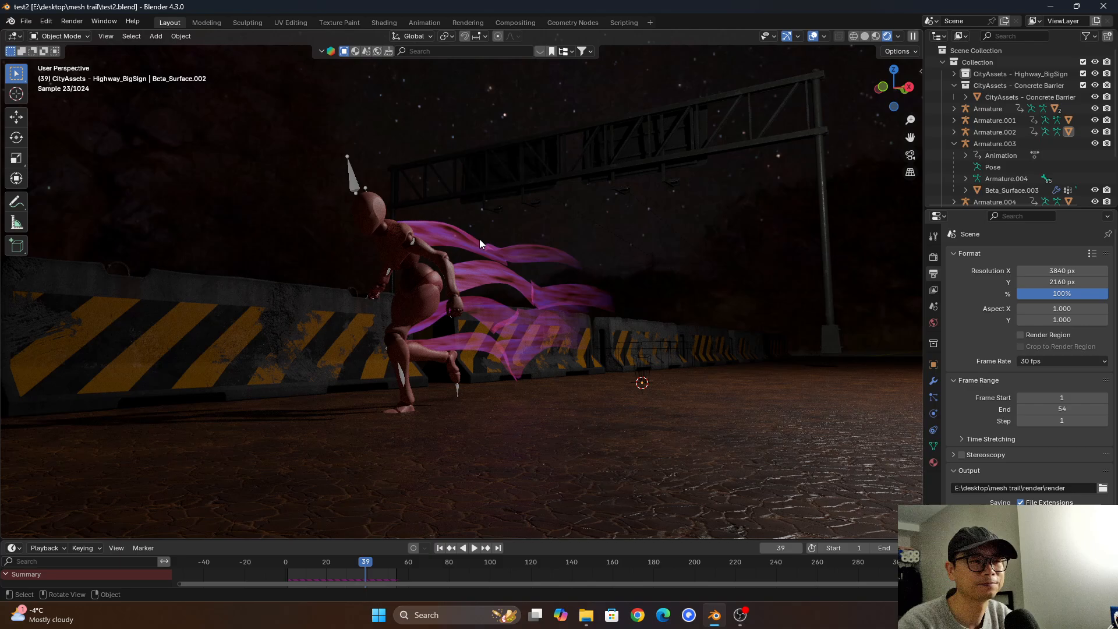
left_click(406, 244)
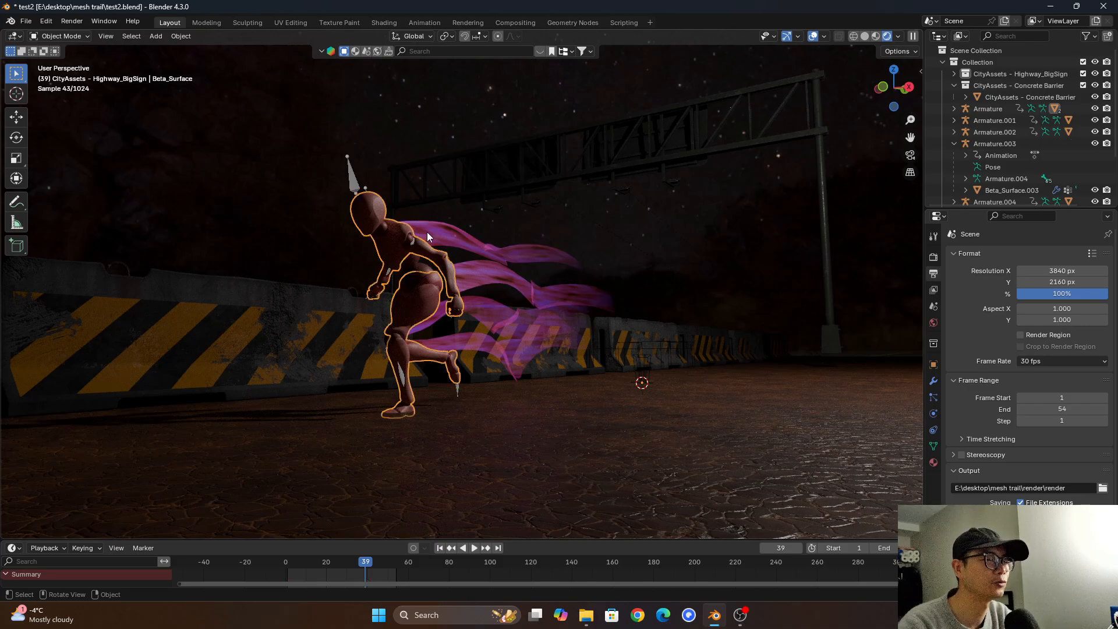
left_click(464, 242)
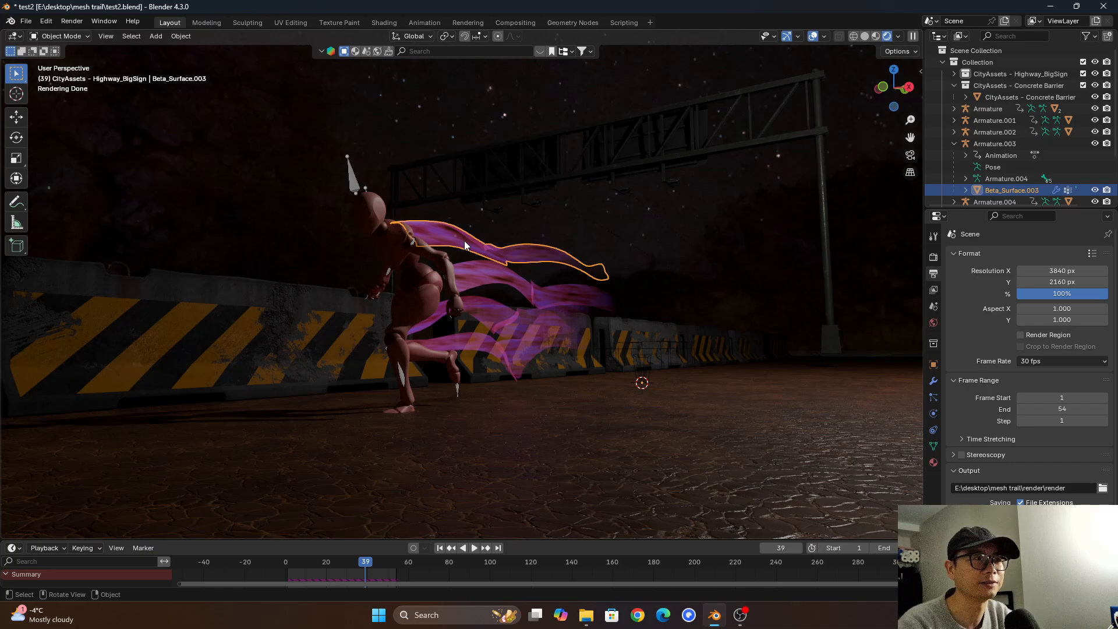
middle_click_drag(510, 246, 478, 275)
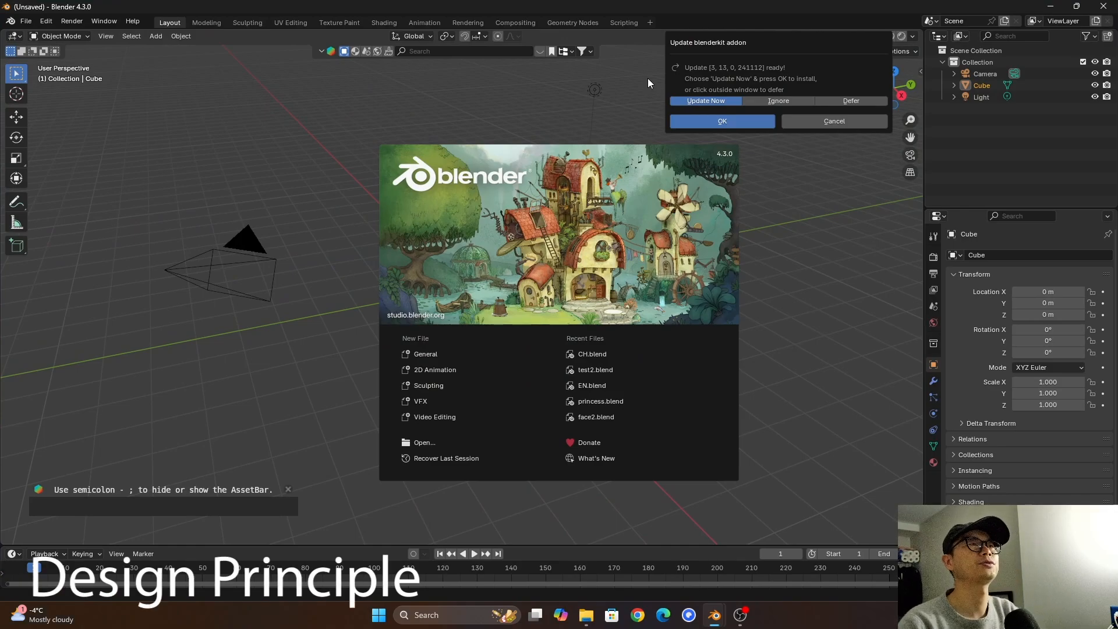
Dismiss the startup screen of the new file and delete the default cube.
left_click(635, 93)
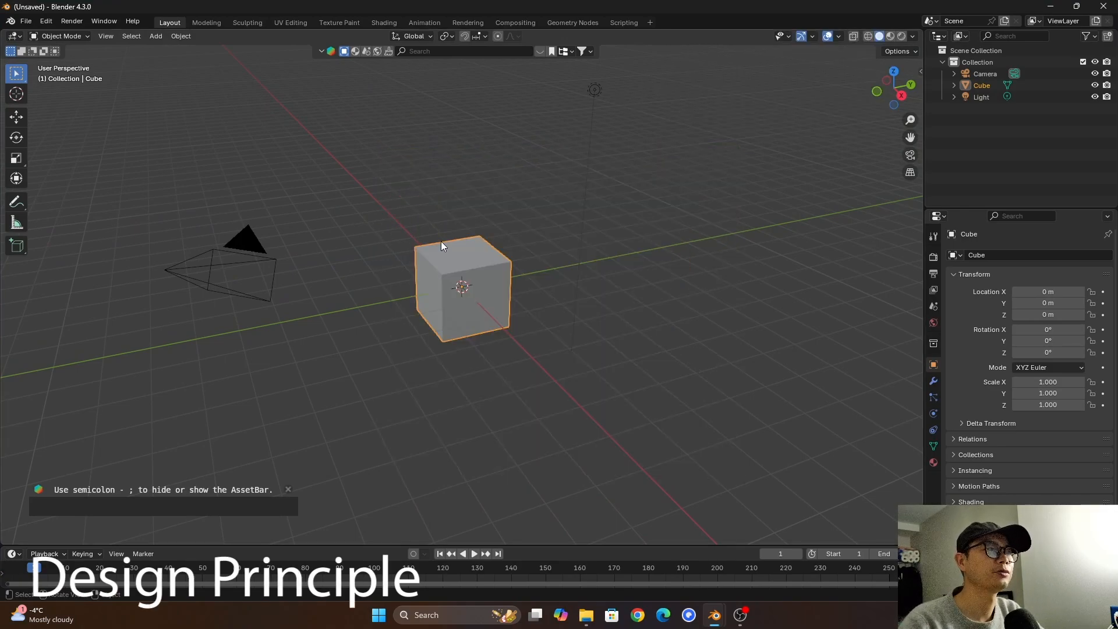
middle_click_drag(477, 232, 459, 257)
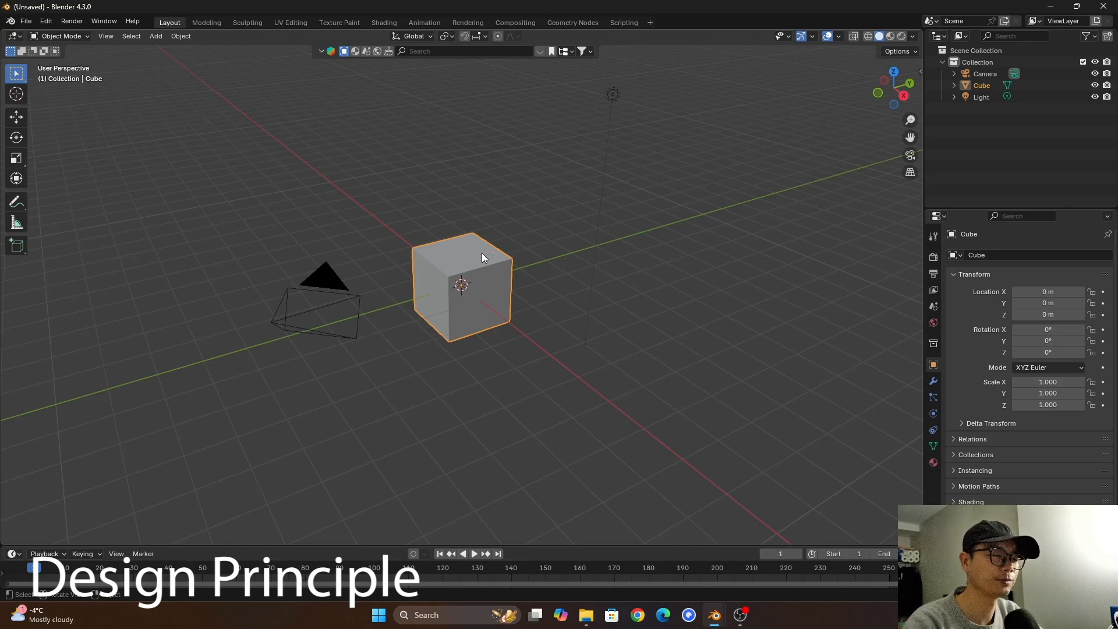
key("Delete")
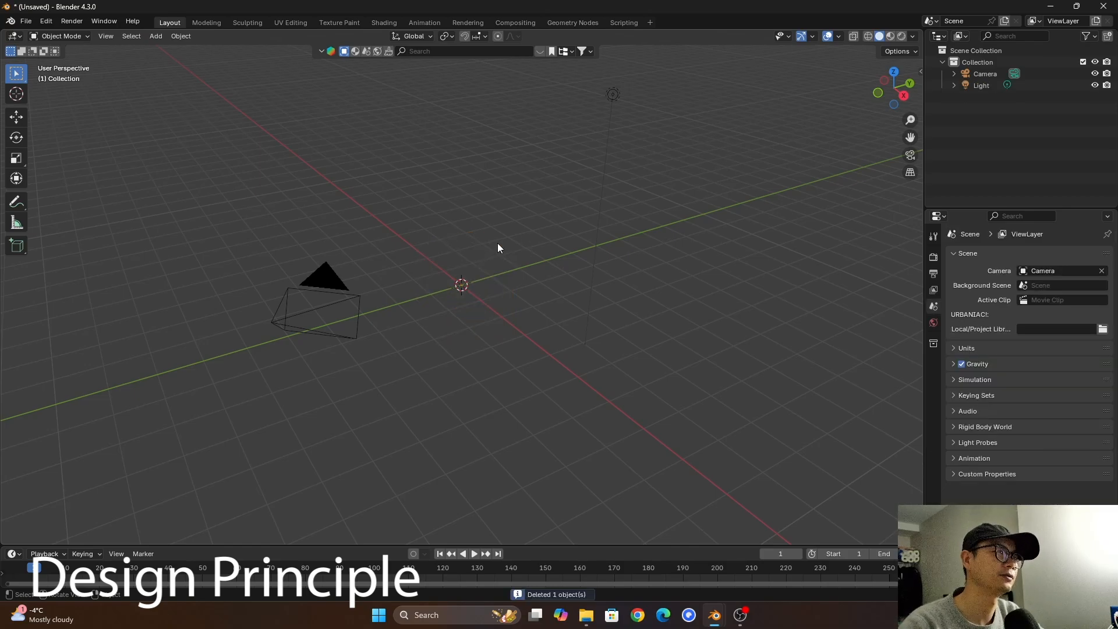
Add a mesh plane at the world origin.
middle_click_drag(364, 169, 352, 176)
key("shift+a")
mouse_move(352, 187)
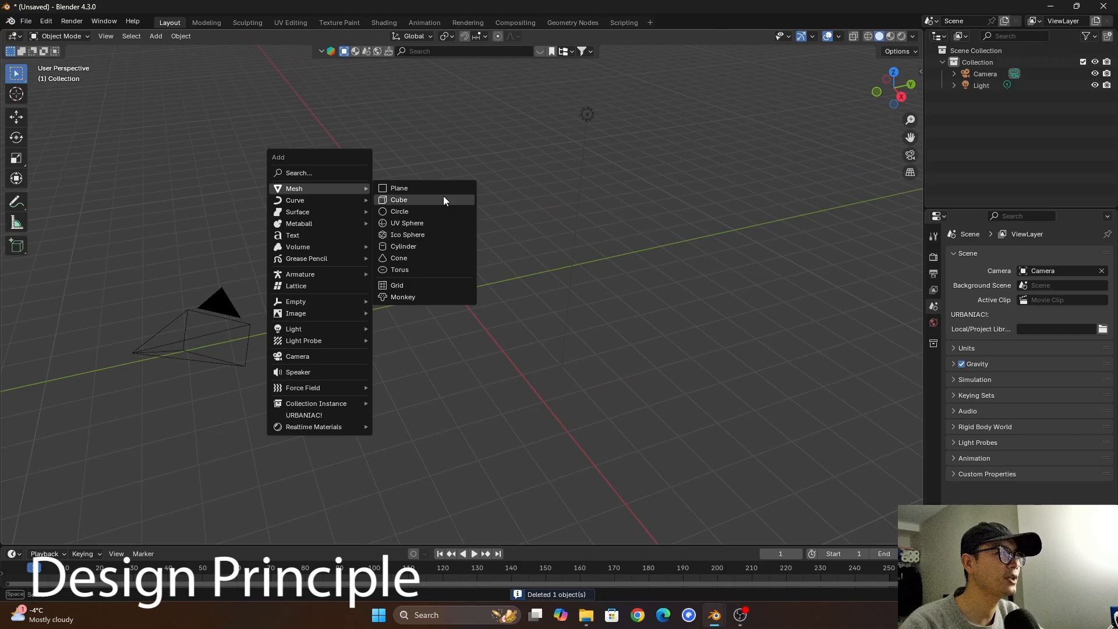
left_click(434, 192)
middle_click_drag(489, 215, 390, 317)
scroll(482, 320, "up", 4)
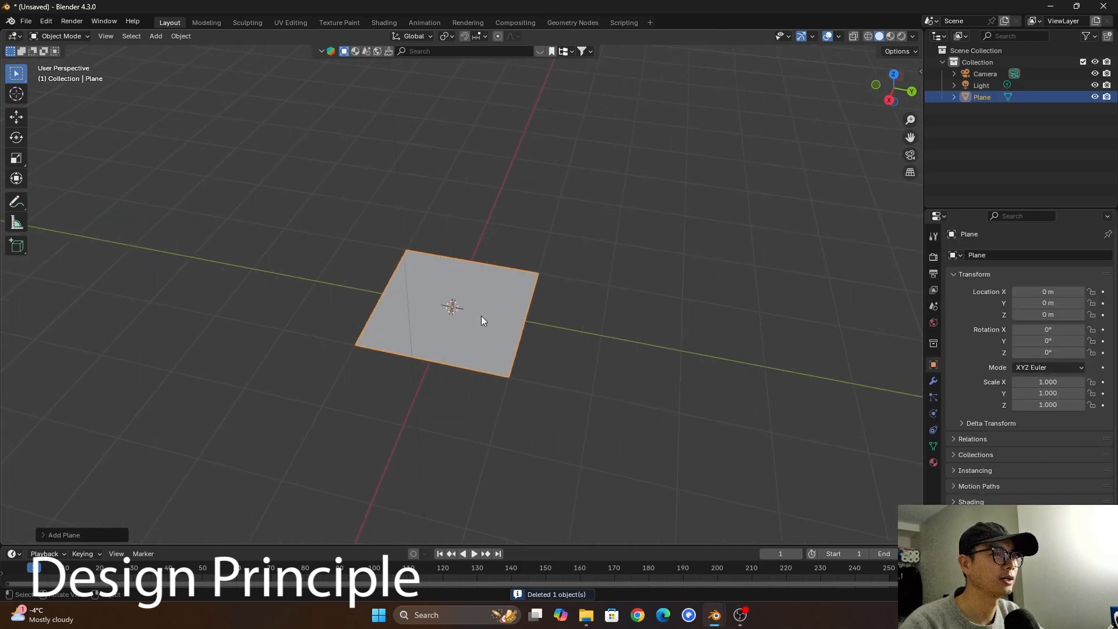
Enter Edit Mode on the plane and subdivide it twice into a four-by-four grid.
middle_click_drag(493, 266, 529, 278)
right_click(529, 277)
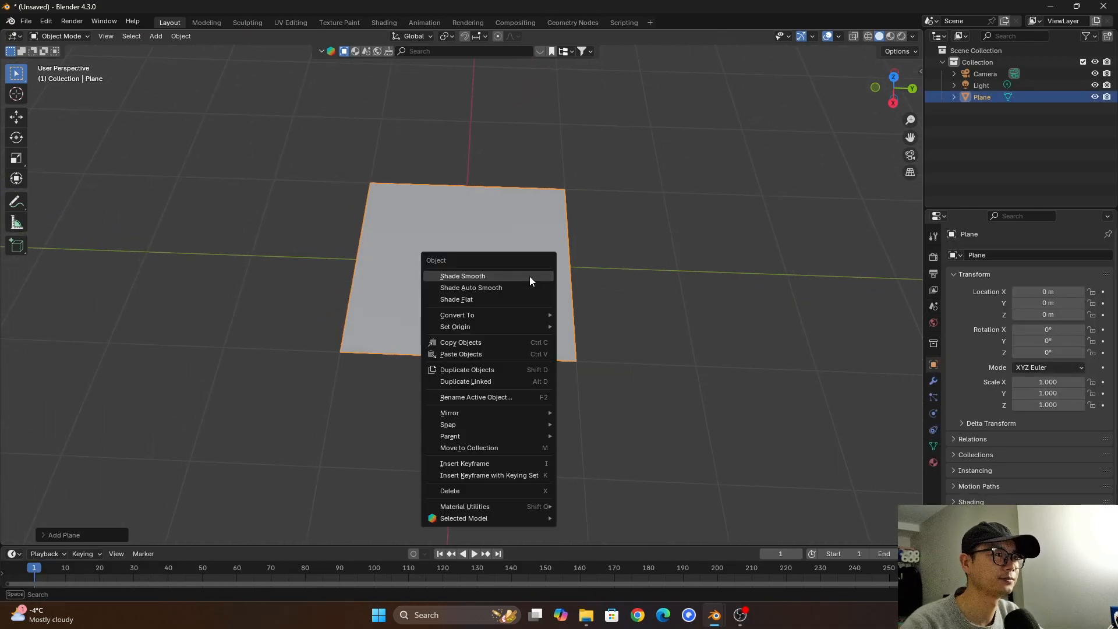
key("Escape")
key("Tab")
right_click(469, 252)
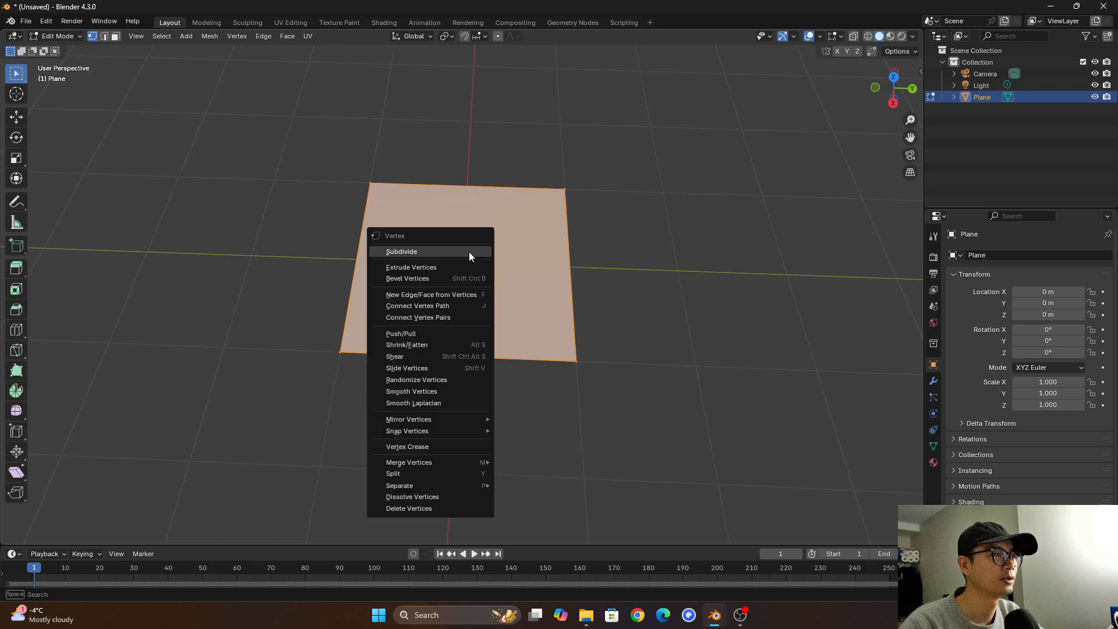
left_click(470, 250)
right_click(481, 254)
left_click(482, 249)
scroll(402, 175, "up", 4)
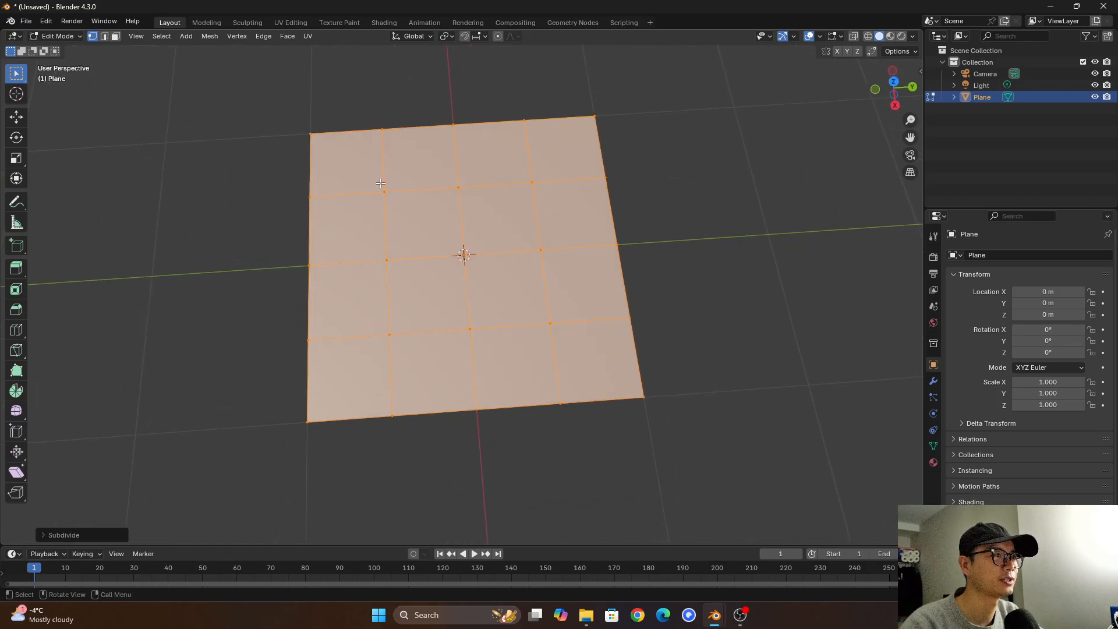
scroll(402, 175, "down", 3)
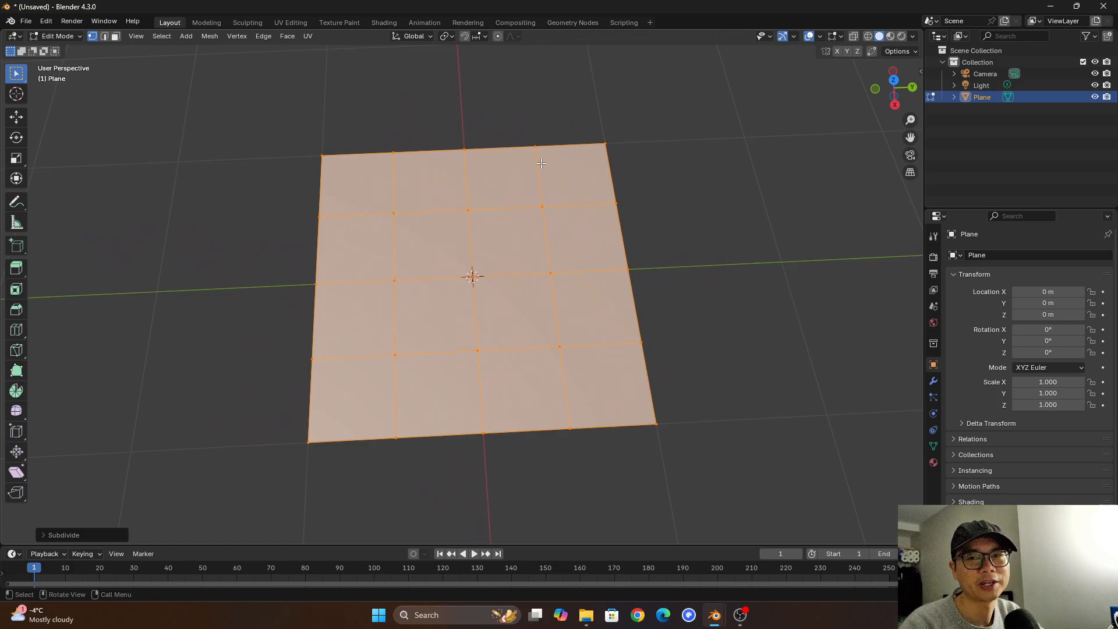
Annotate scattered dots and short dashes beyond the plane's far edge and circle one of its far corner vertices.
middle_click_drag(334, 159, 36, 163)
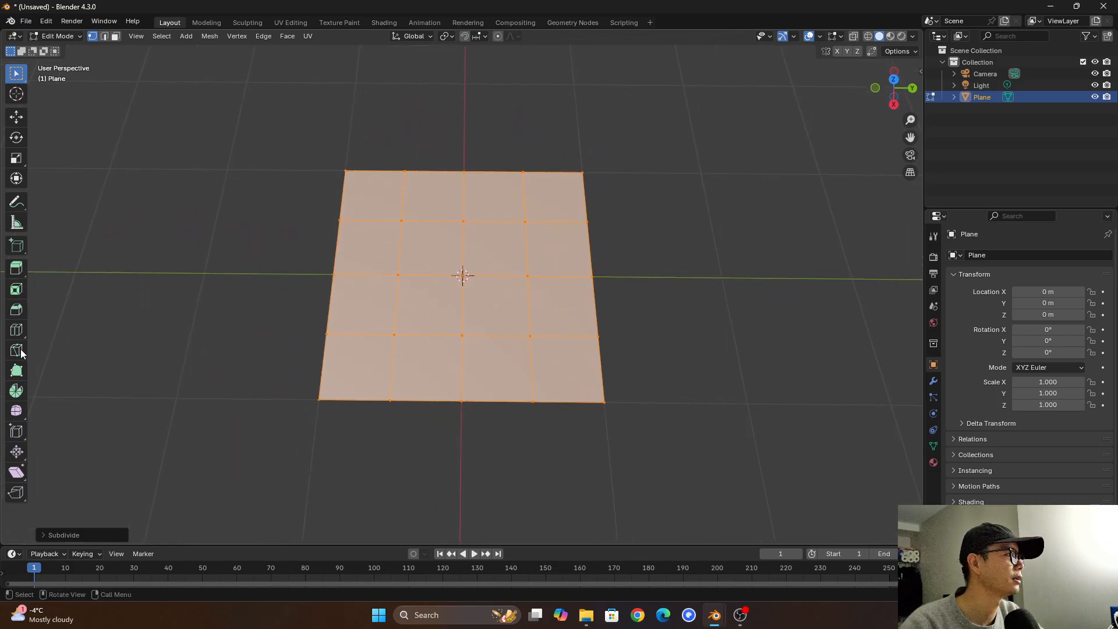
left_click(16, 201)
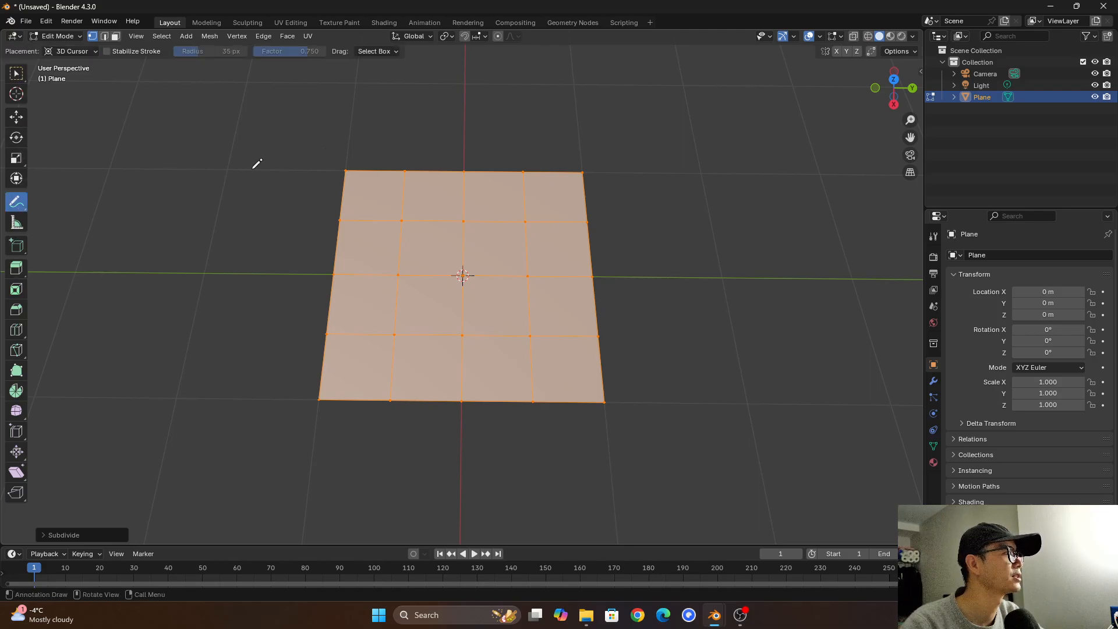
left_click_drag(501, 98, 753, 109)
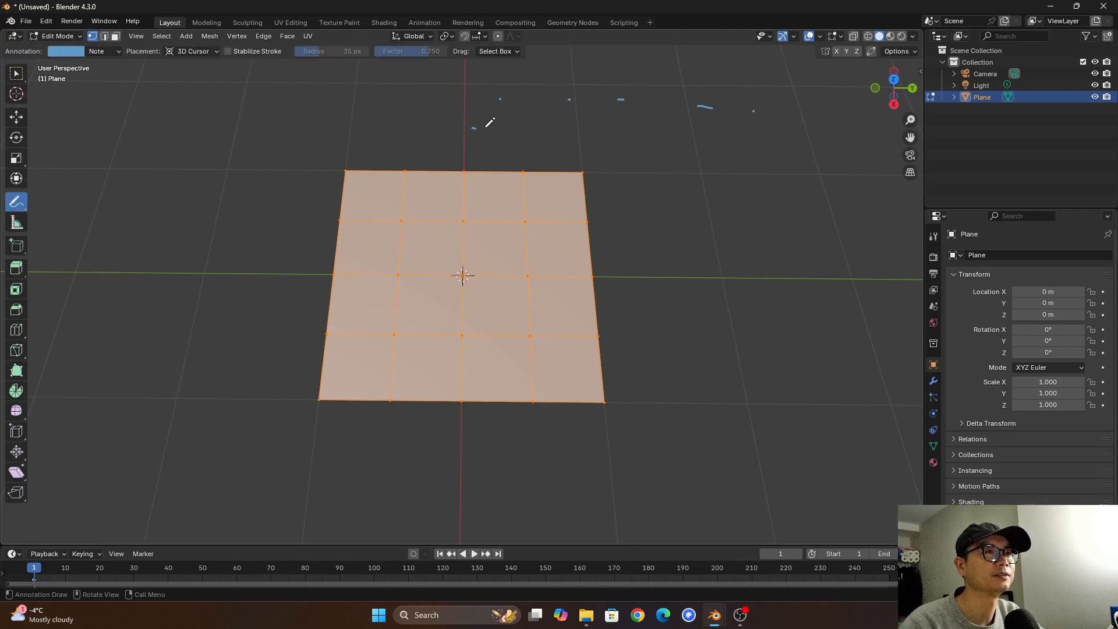
left_click_drag(508, 140, 759, 147)
left_click(649, 157)
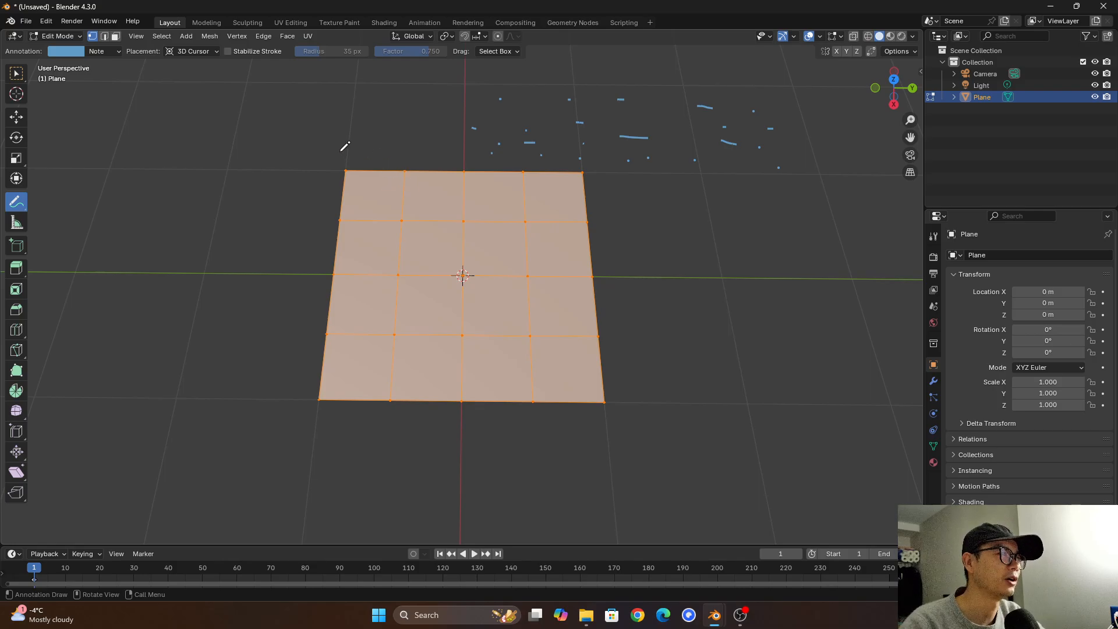
mouse_move(344, 159)
left_mouse_down()
mouse_move(347, 177)
mouse_move(342, 155)
left_mouse_up()
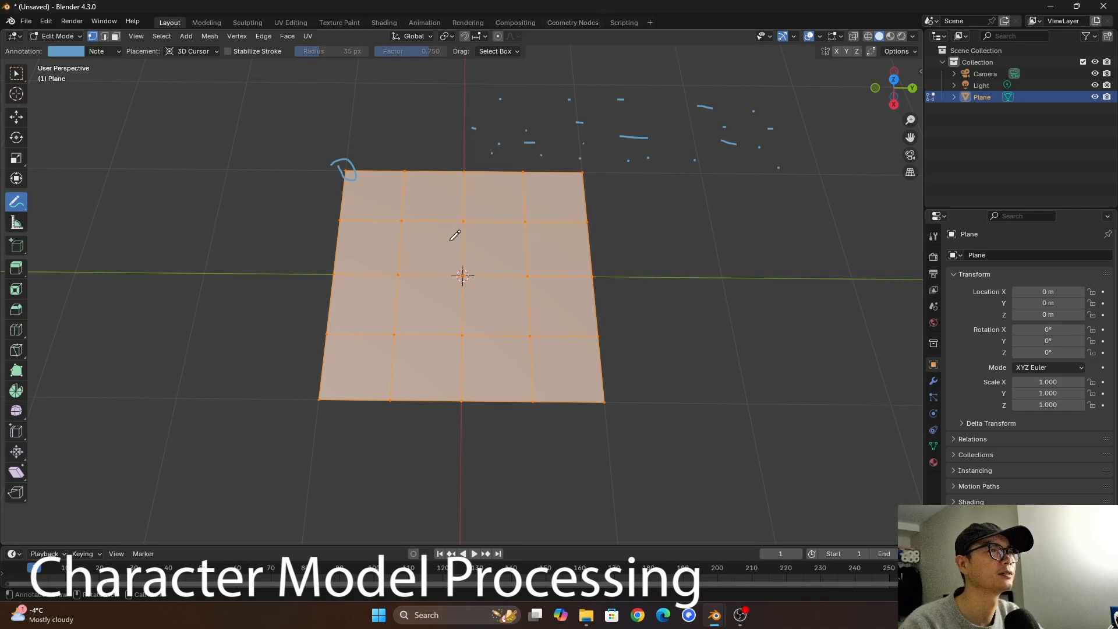
Return to Object Mode and delete the subdivided plane.
key("Tab")
key("Delete")
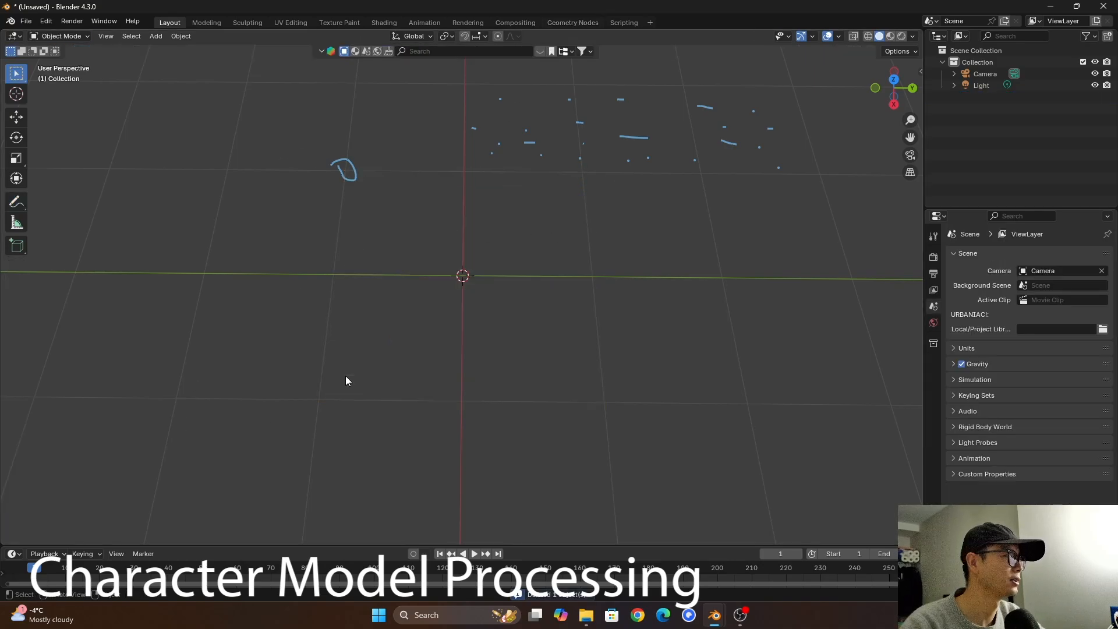
Import the Standing Run Forward FBX file from the mesh trail folder into the Blender scene.
mouse_move(582, 621)
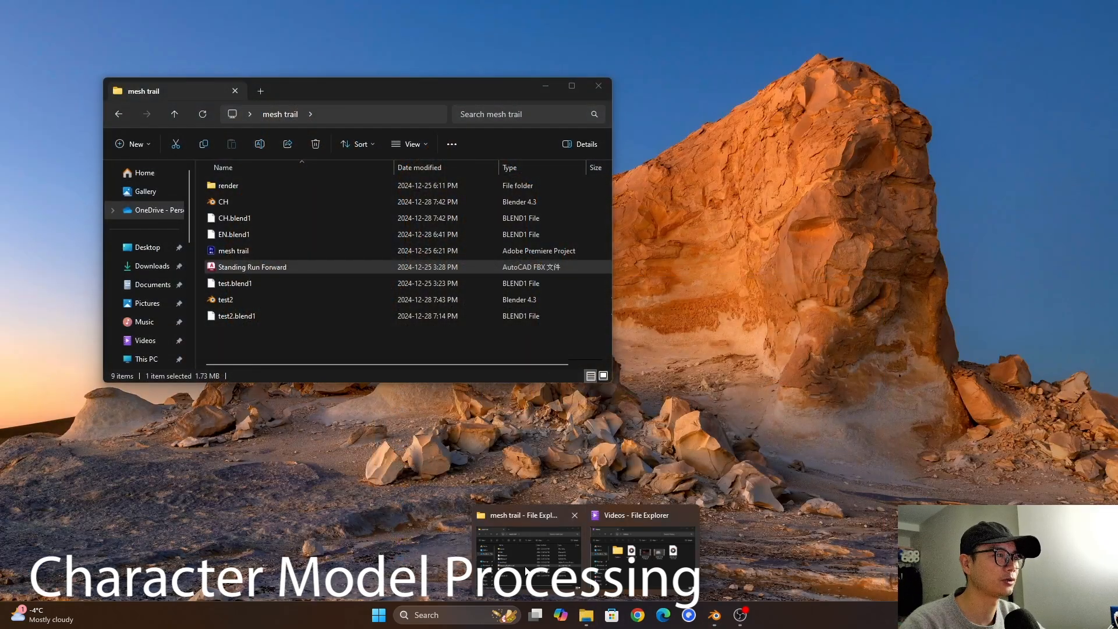
left_click(527, 551)
left_click_drag(250, 267, 665, 243)
left_click(646, 519)
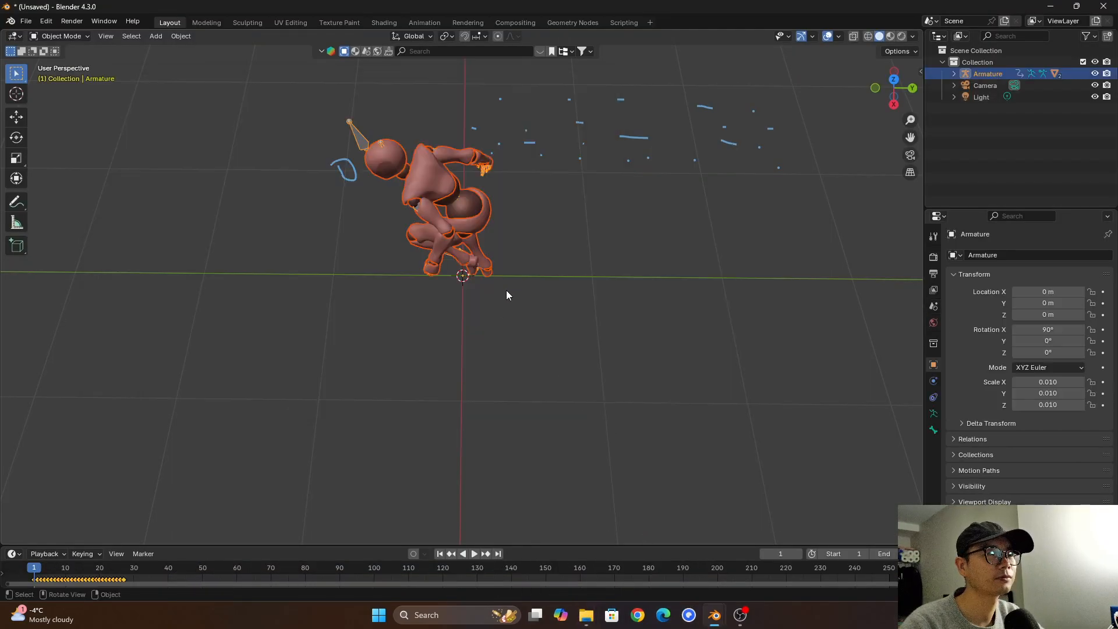
middle_click_drag(506, 290, 496, 125)
scroll(517, 211, "up", 2)
middle_click_drag(518, 211, 516, 252, "shift")
middle_click_drag(516, 253, 279, 192, "shift")
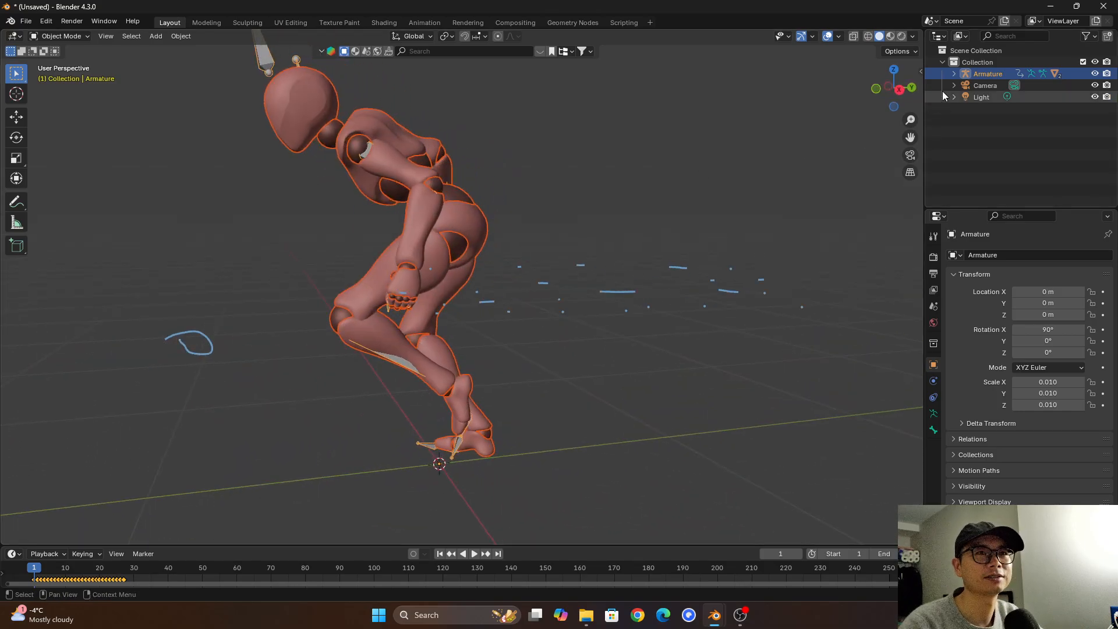
Select the character's Beta_Surface mesh under its armature and paste a copy of it with its own armature.
left_click(954, 73)
left_click(1003, 131)
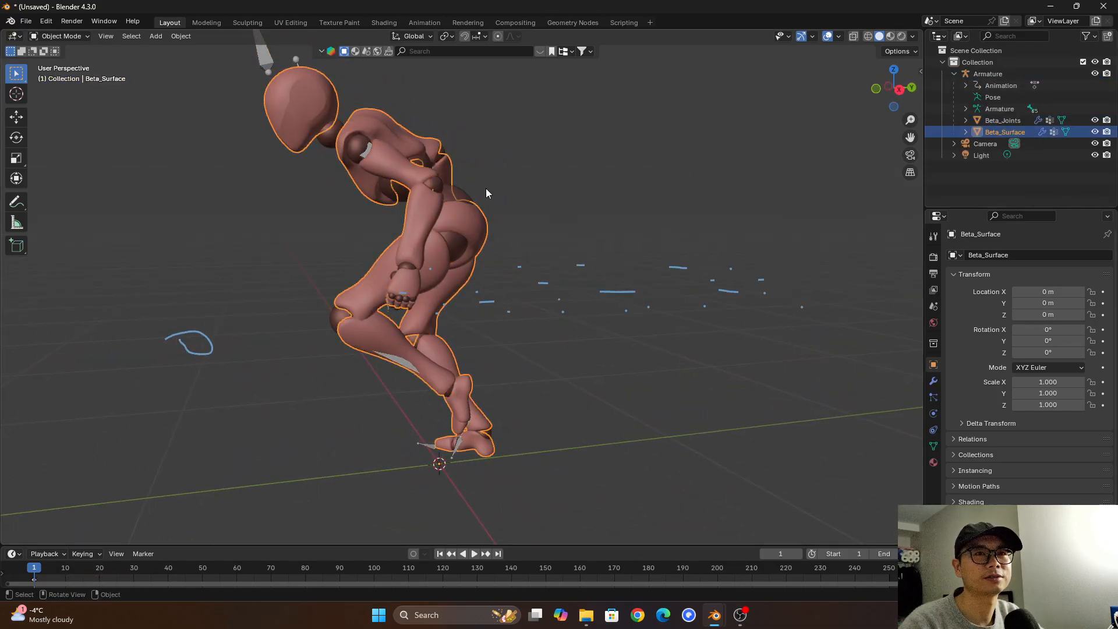
middle_click_drag(486, 188, 470, 211)
key("Tab")
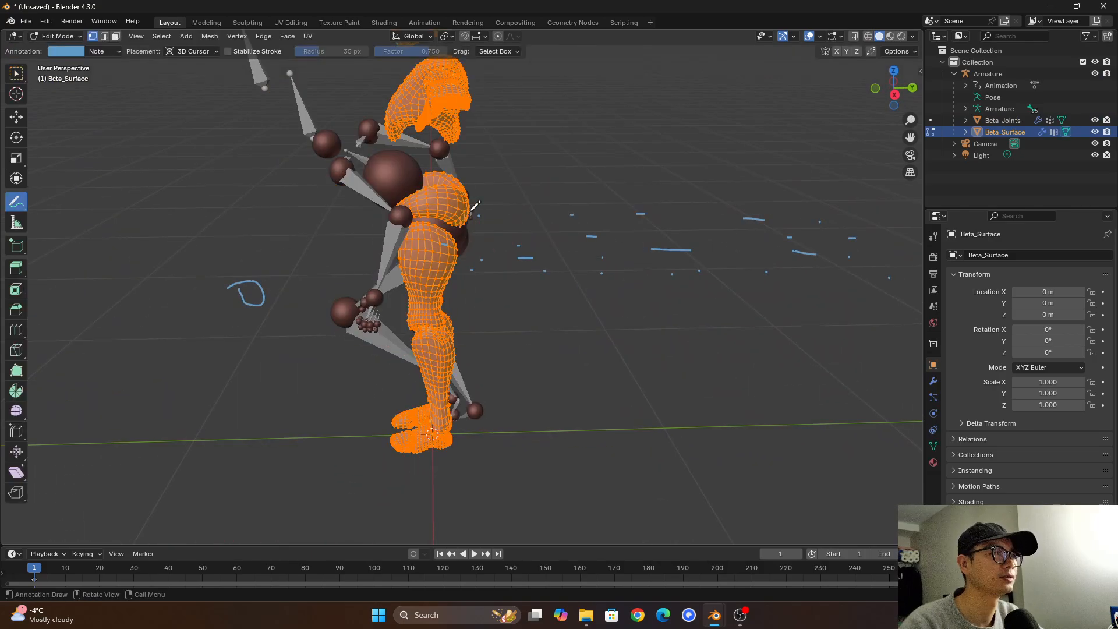
key("Tab")
key("ctrl+v")
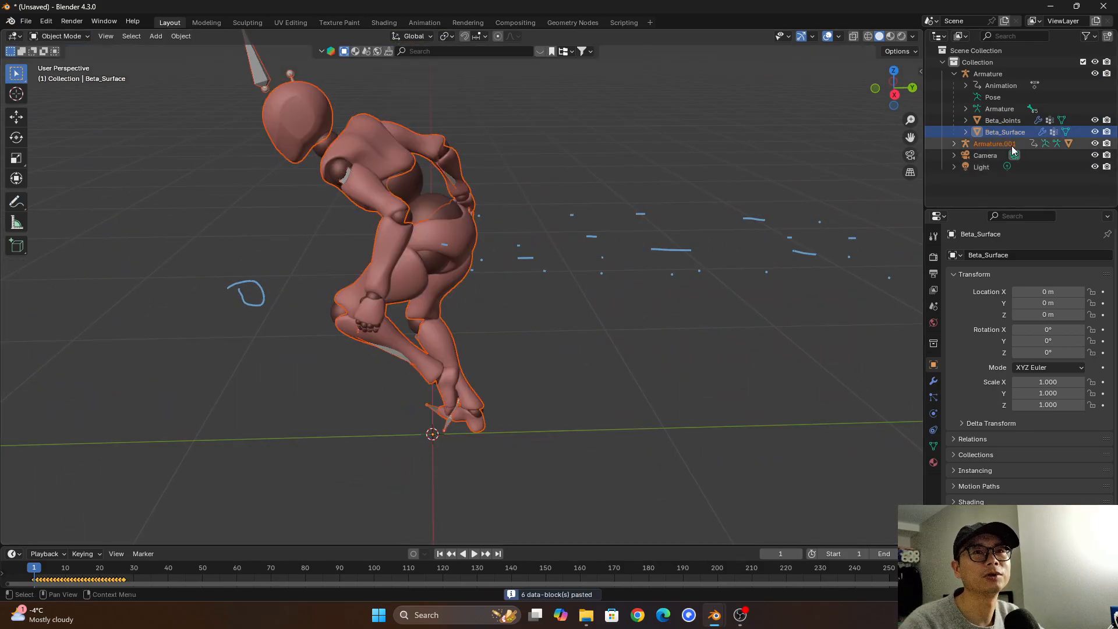
Open the pasted surface mesh in Edit Mode and play the animation to frame 11.
left_click(951, 145)
left_click(1024, 190)
middle_click_drag(408, 222, 314, 160)
key("Tab")
scroll(347, 236, "down", 3)
key("space")
key("space")
scroll(315, 161, "up", 1)
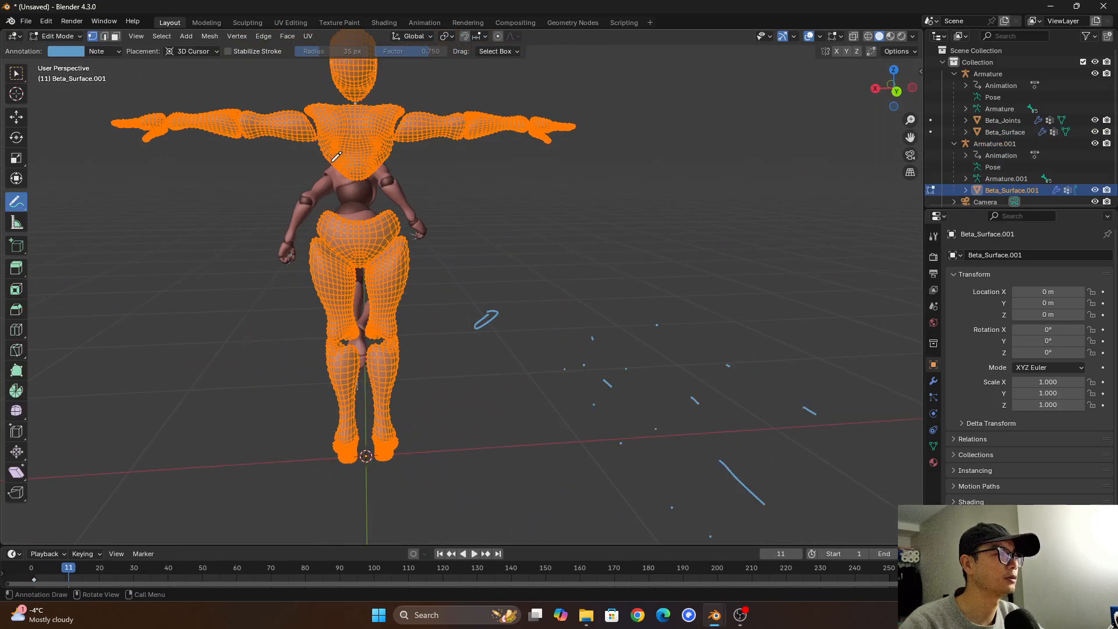
middle_click_drag(442, 201, 440, 241, "shift")
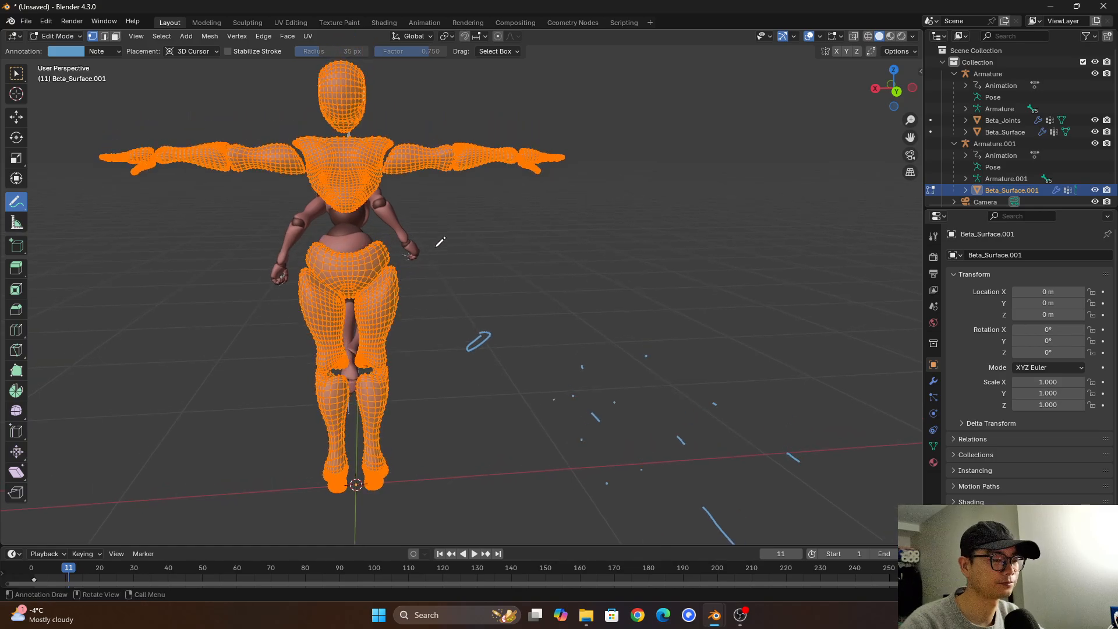
Try to box-select the upper body of the duplicate mesh and turn on X-ray display.
key("KP_0")
key("KP_0")
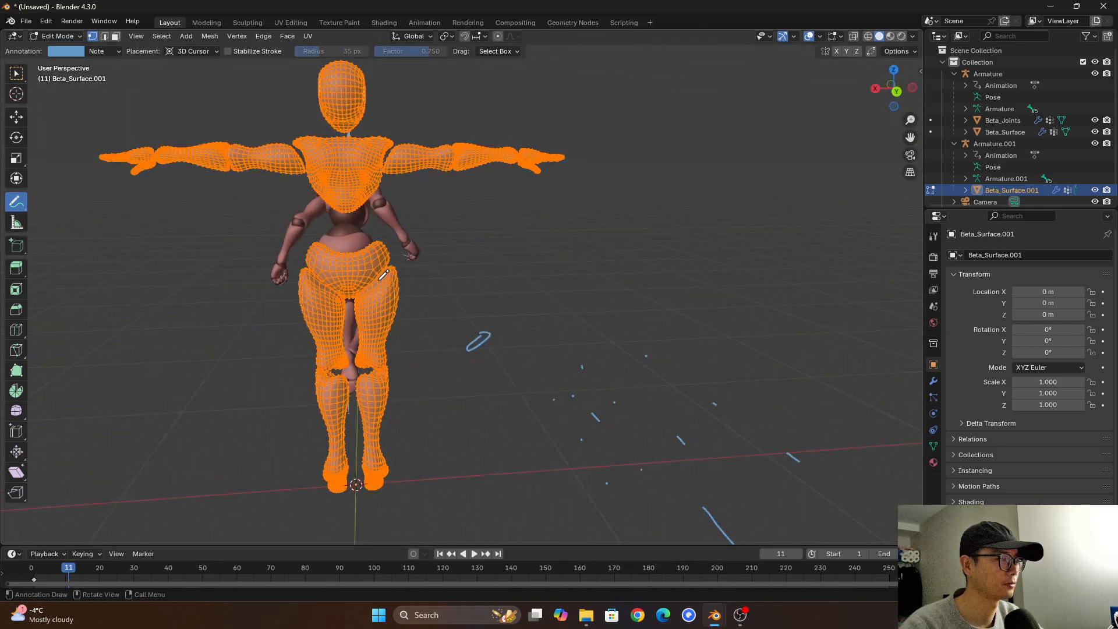
key("b")
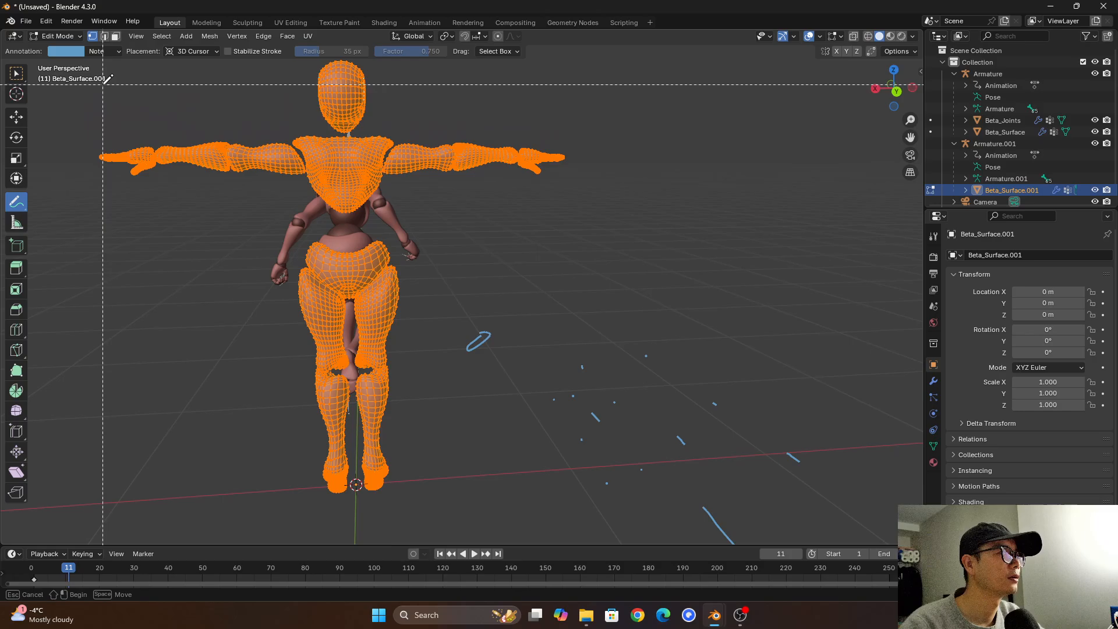
left_click_drag(92, 82, 618, 207)
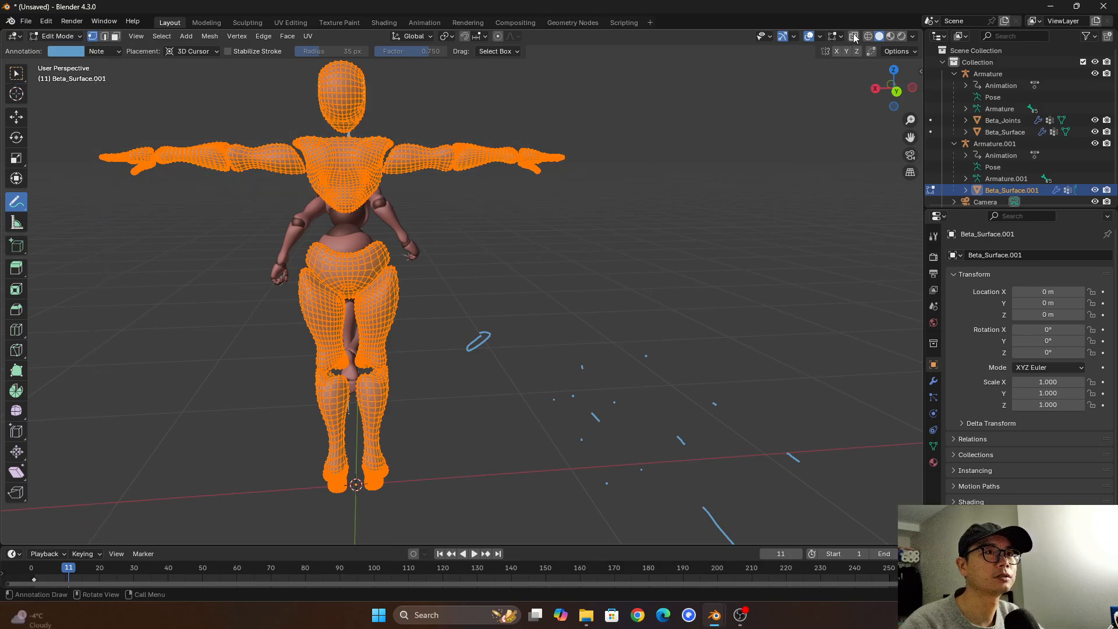
left_click(853, 36)
mouse_move(119, 90)
left_mouse_down()
mouse_move(254, 148)
mouse_move(566, 173)
left_mouse_up()
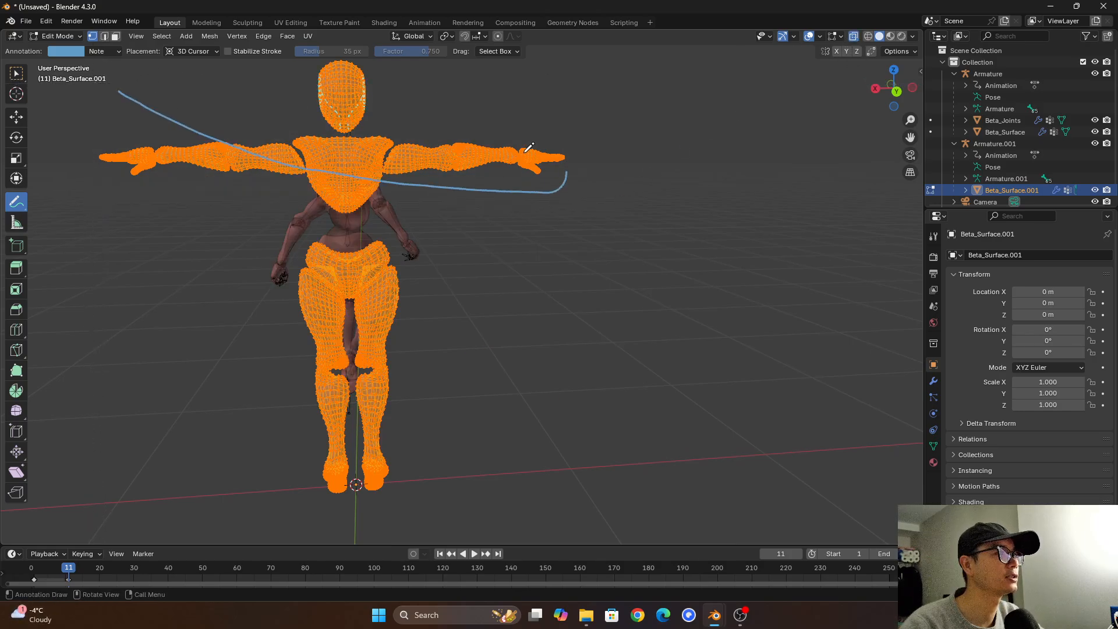
Select the duplicate mesh's head, torso and arms with all their linked geometry and delete those faces.
key("b")
left_click_drag(92, 84, 640, 206)
left_click(597, 217)
key("w")
key("ctrl+l")
key("x")
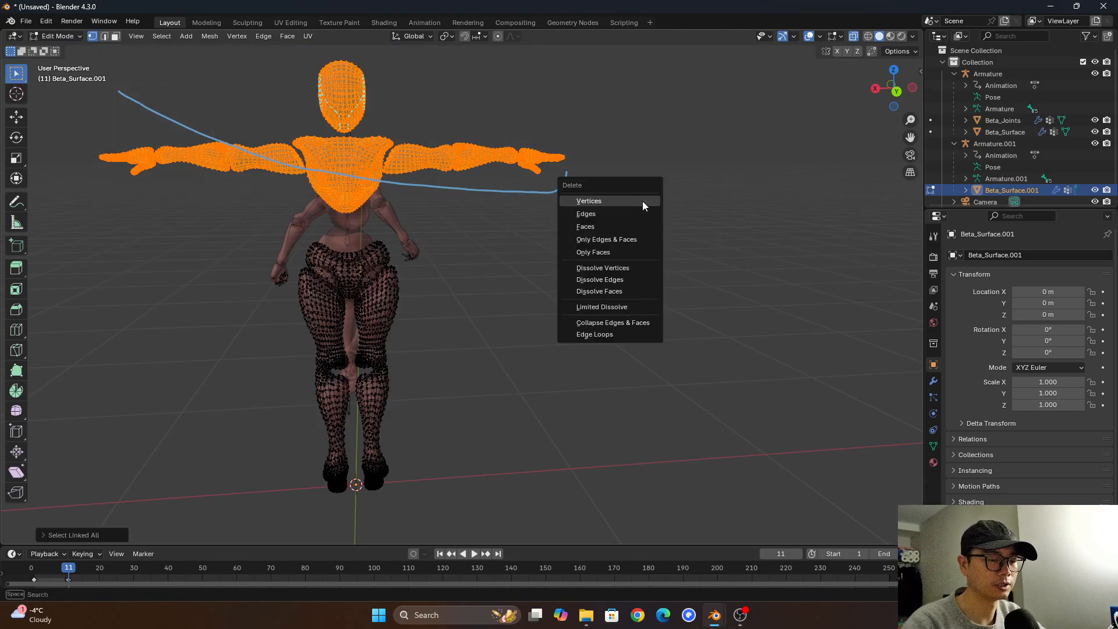
left_click(606, 225)
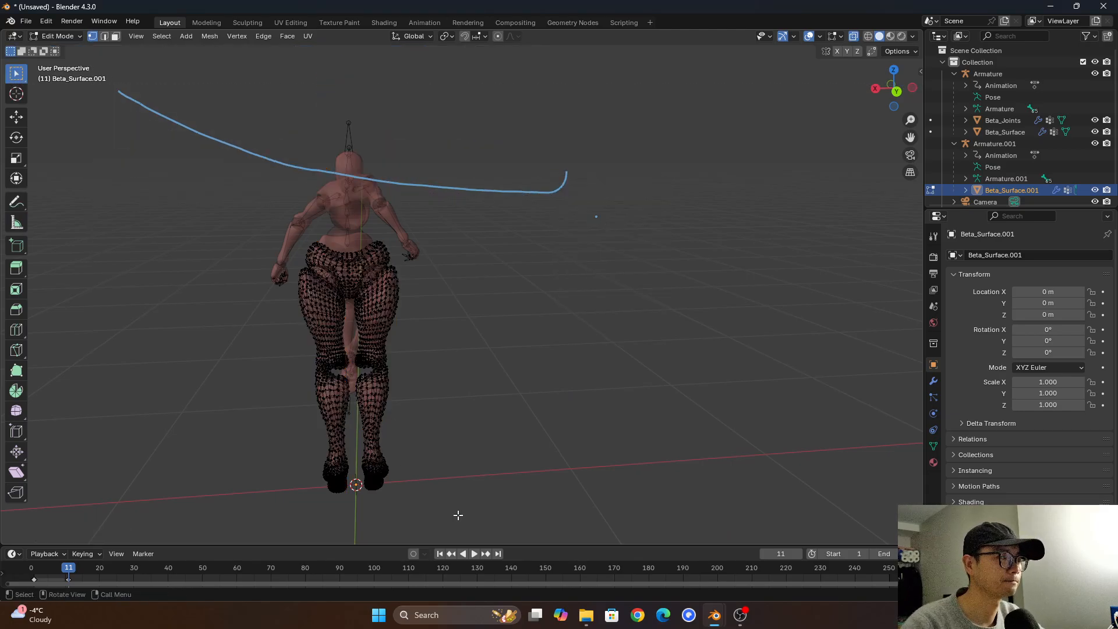
Select the duplicate's pelvis and right leg with their linked geometry and delete those faces.
left_click_drag(458, 515, 361, 198)
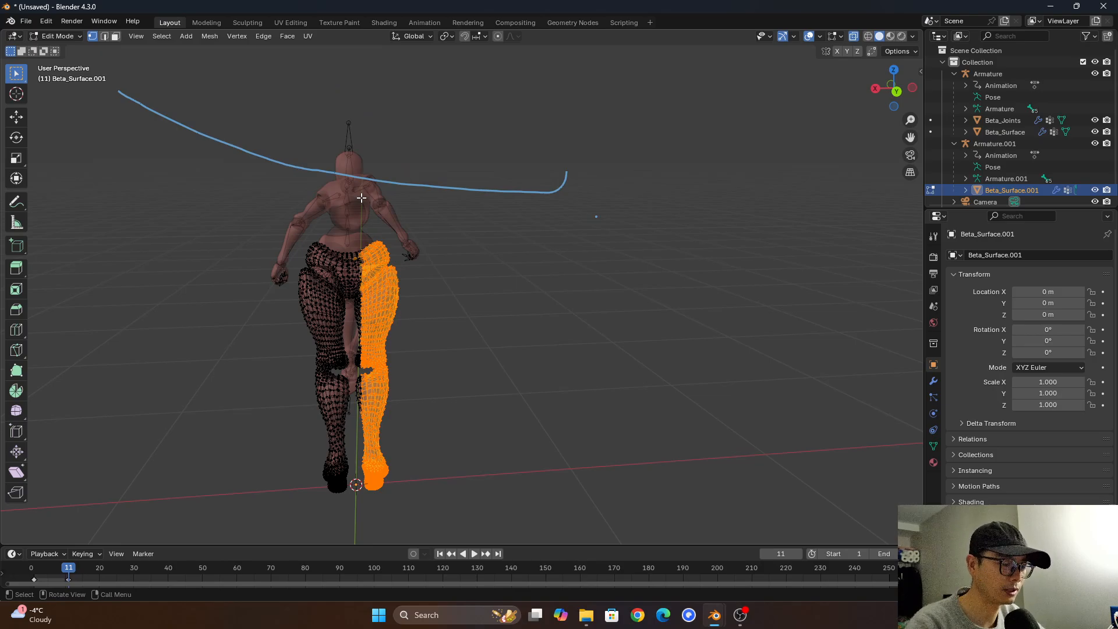
key("ctrl+l")
key("x")
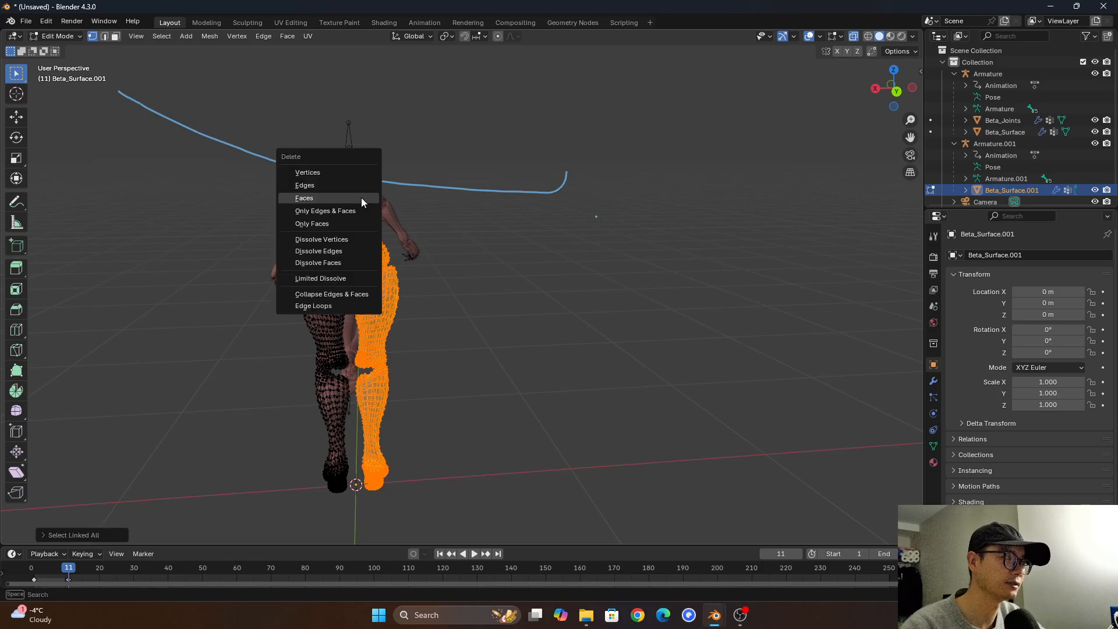
left_click(369, 194)
Select the remaining leg's thigh and foot with their linked geometry and delete their faces, keeping only the lower leg.
left_click_drag(251, 259, 393, 341)
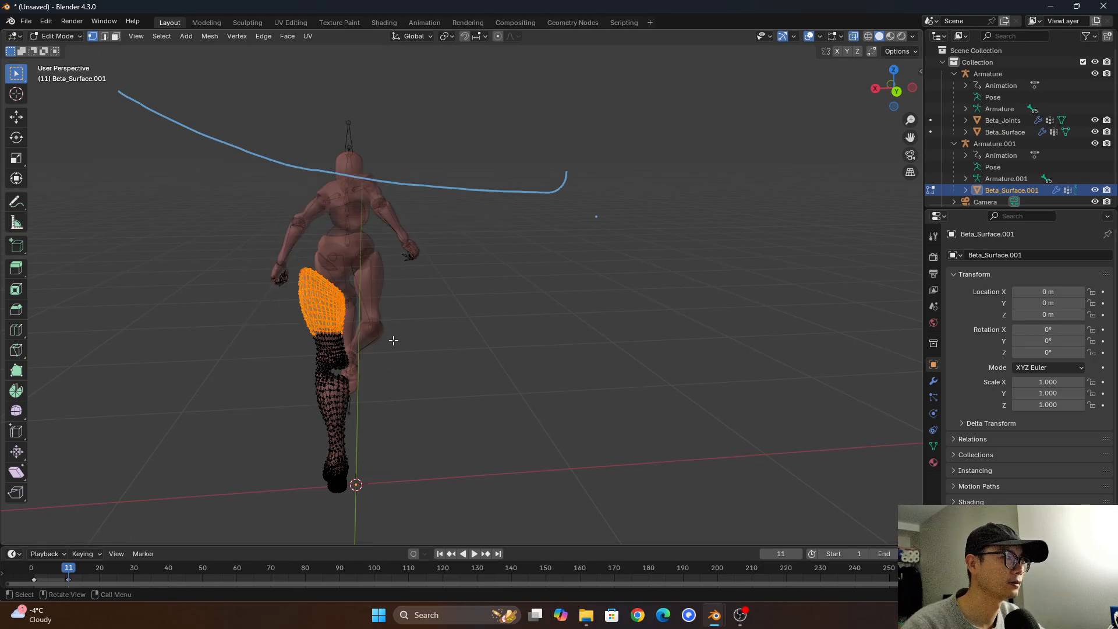
middle_click_drag(366, 458, 469, 376, "shift")
scroll(361, 361, "up", 3)
middle_click_drag(331, 444, 359, 396, "shift")
left_click_drag(282, 378, 322, 442)
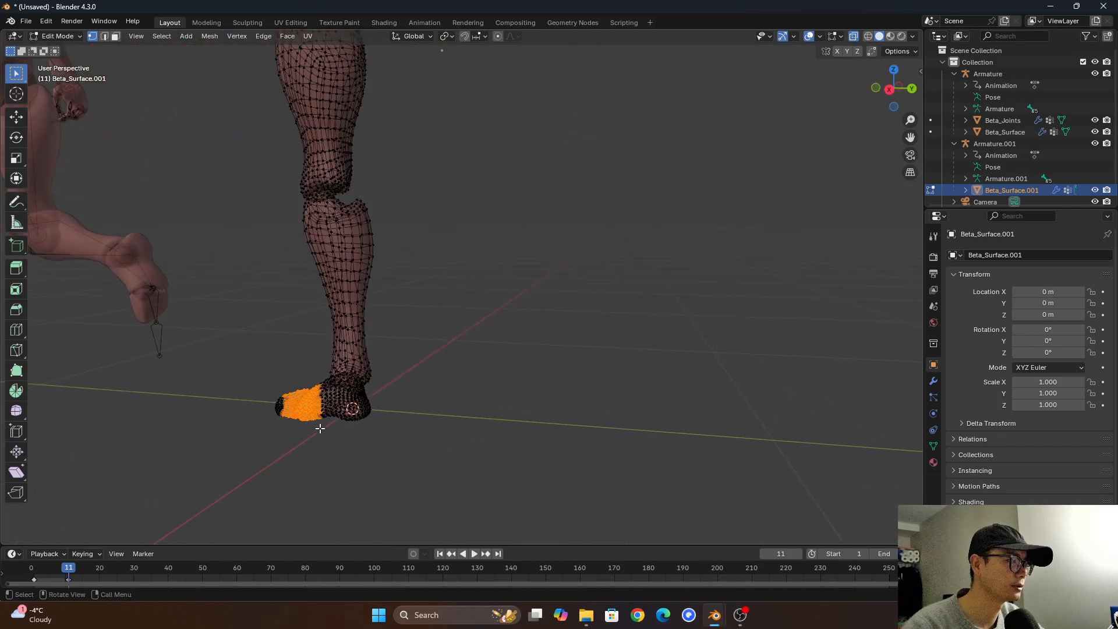
left_click_drag(264, 97, 367, 182, "shift")
middle_click_drag(367, 182, 421, 184)
key("ctrl+l")
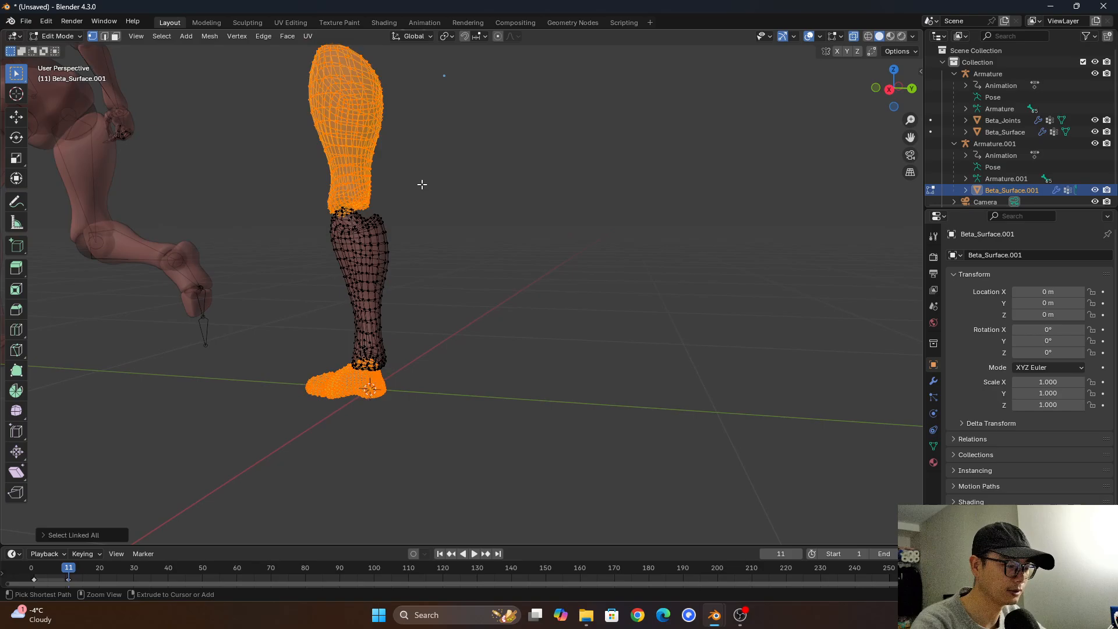
key("x")
left_click(422, 184)
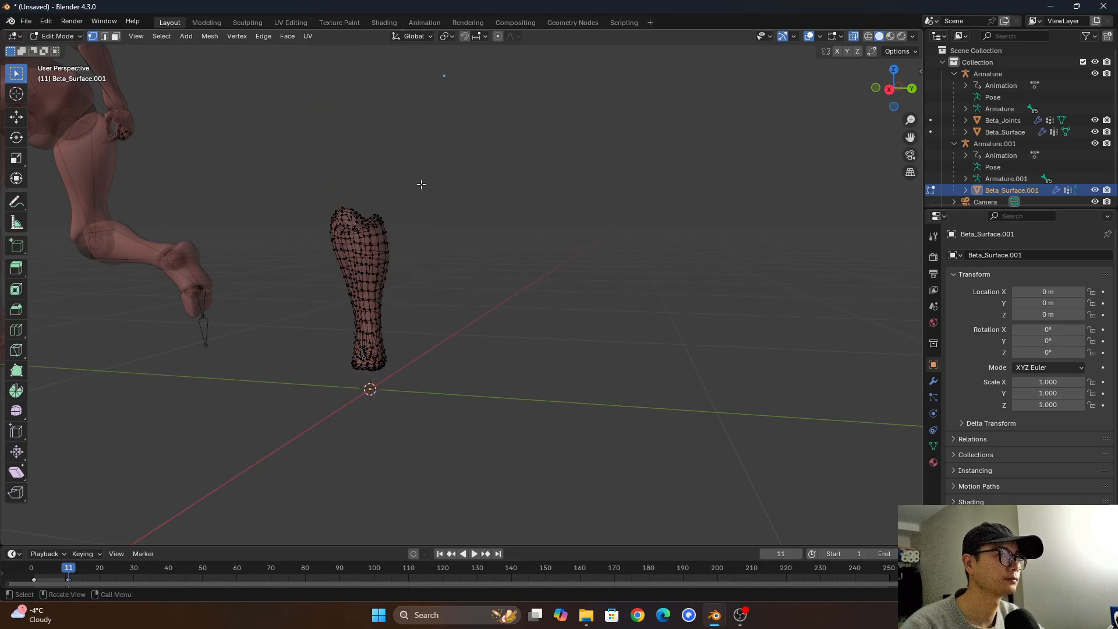
Turn off X-ray display and switch to edge selection on the remaining lower leg.
middle_click_drag(421, 184, 339, 257)
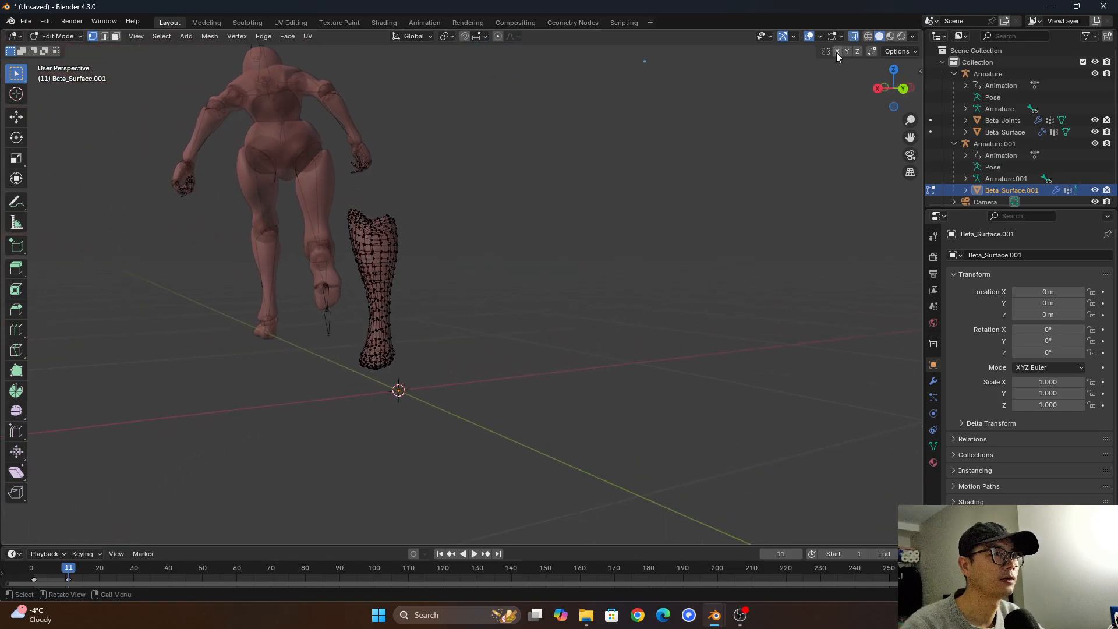
left_click(854, 36)
scroll(405, 229, "up", 3)
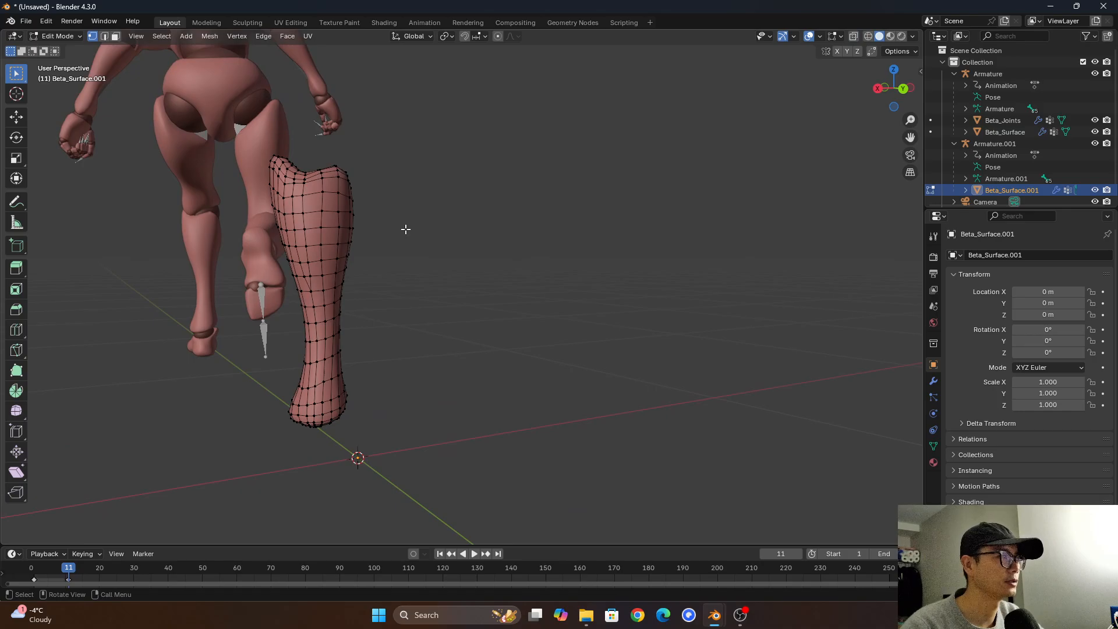
key("2")
scroll(322, 193, "up", 2)
middle_click_drag(305, 205, 376, 134, "shift")
Select a continuous vertical line of edges down the back of the lower leg, from knee to ankle.
left_click(351, 149, "shift")
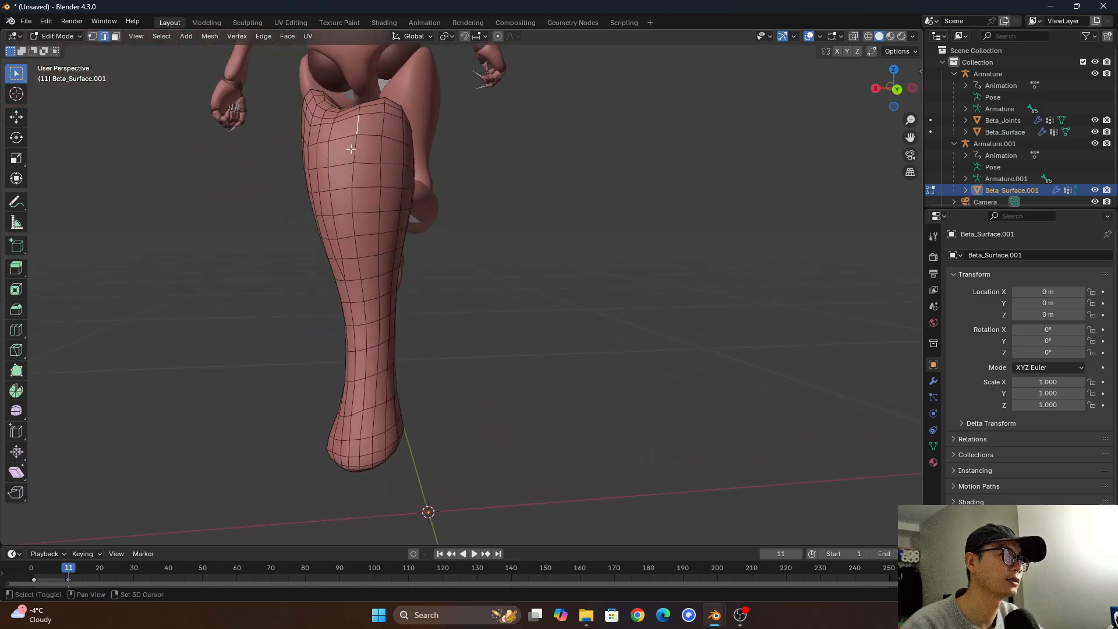
left_click(351, 150, "shift")
left_click(352, 173, "shift")
left_click(352, 198, "shift")
left_click(353, 226, "shift")
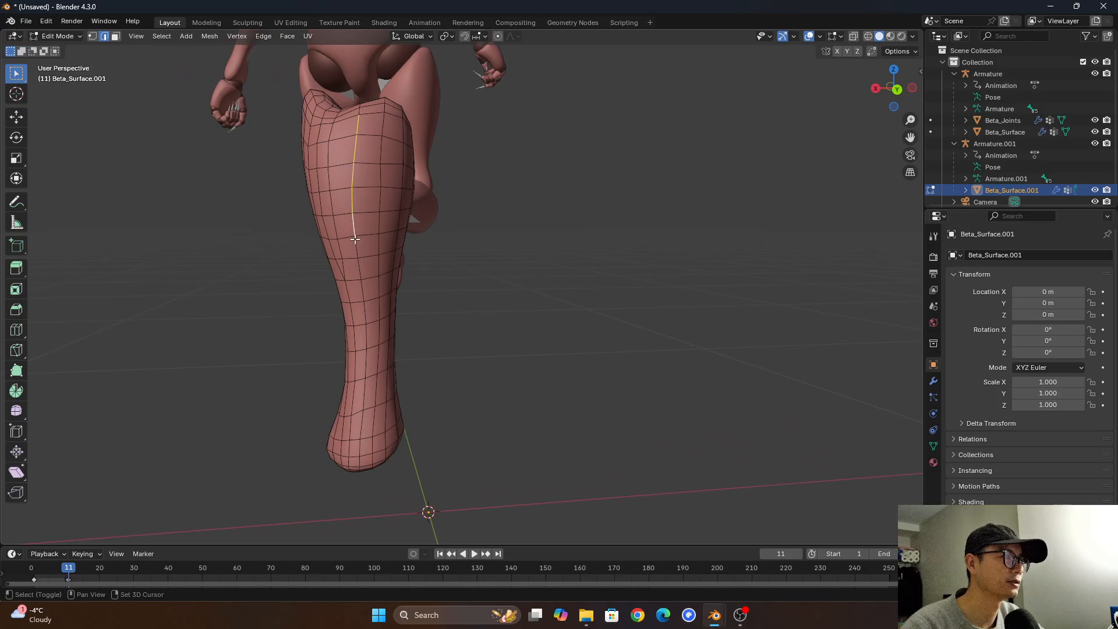
left_click(355, 246, "shift")
left_click(358, 270, "shift")
left_click(361, 294, "shift")
left_click(364, 319, "shift")
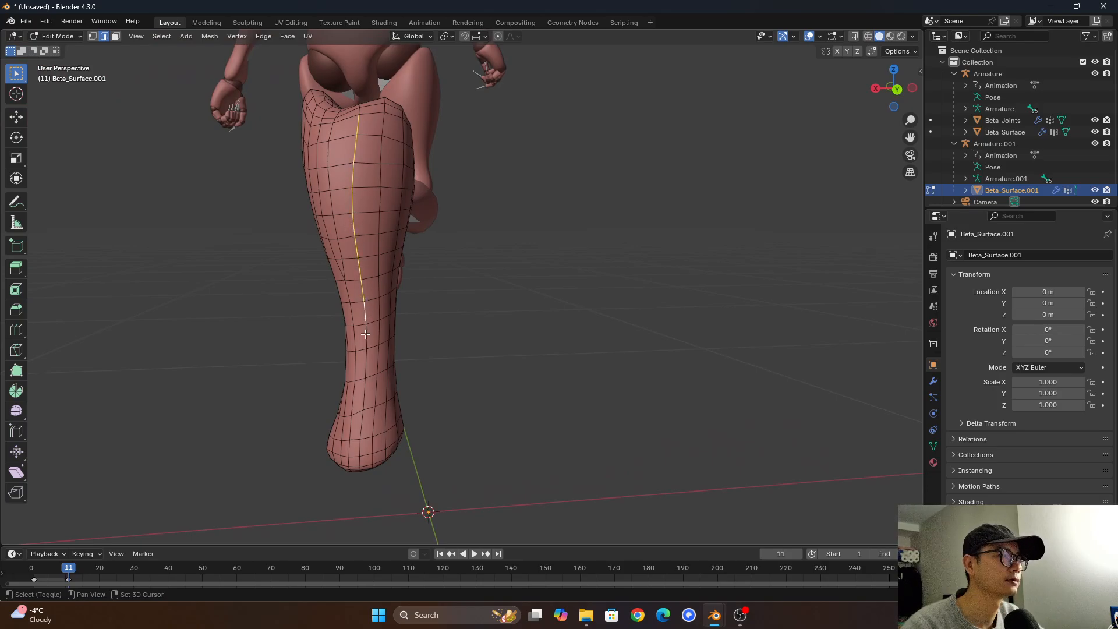
left_click(364, 342, "shift")
left_click(365, 367, "shift")
left_click(365, 396, "shift")
left_click(361, 430, "shift")
left_click(360, 450, "shift")
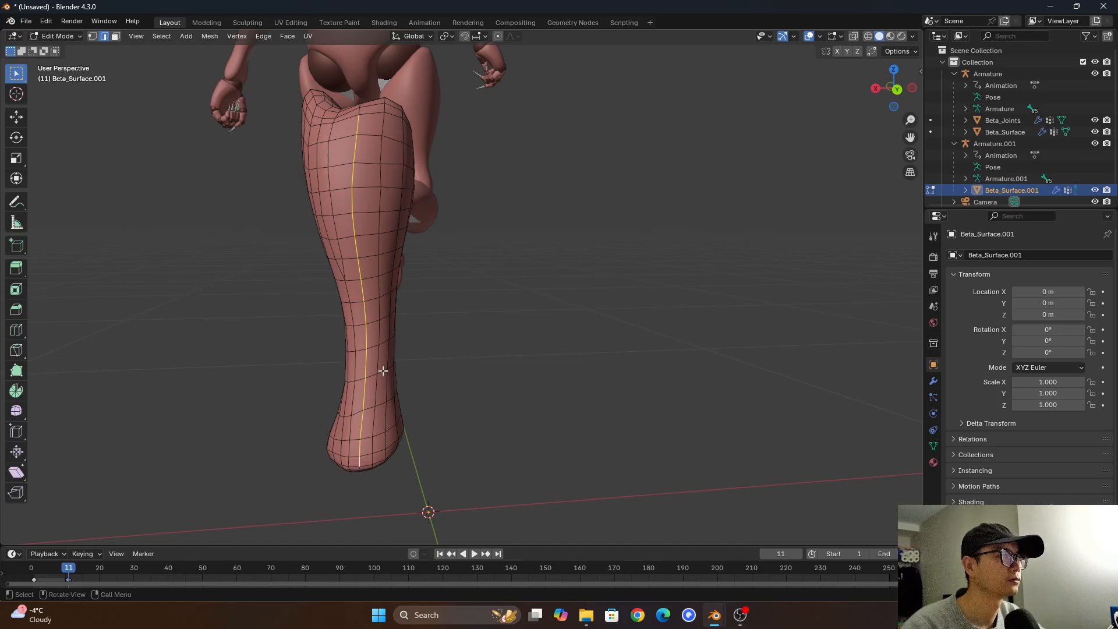
Invert the selection and delete all edges of the lower leg outside the vertical line.
middle_click_drag(382, 370, 429, 350)
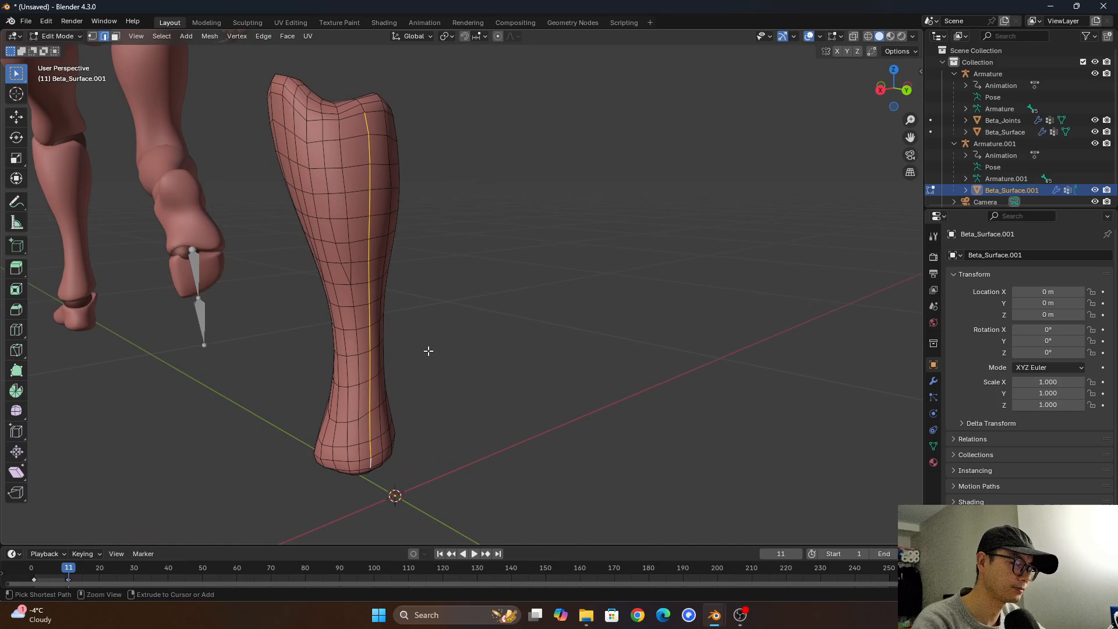
key("ctrl+l")
key("x")
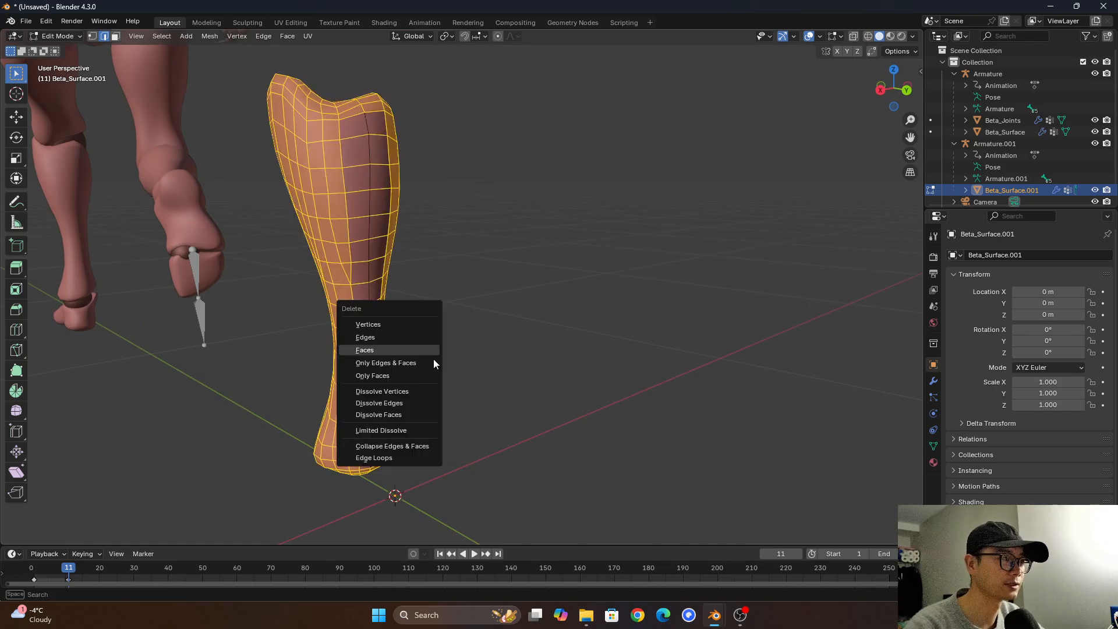
left_click(407, 335)
middle_click_drag(416, 333, 392, 208)
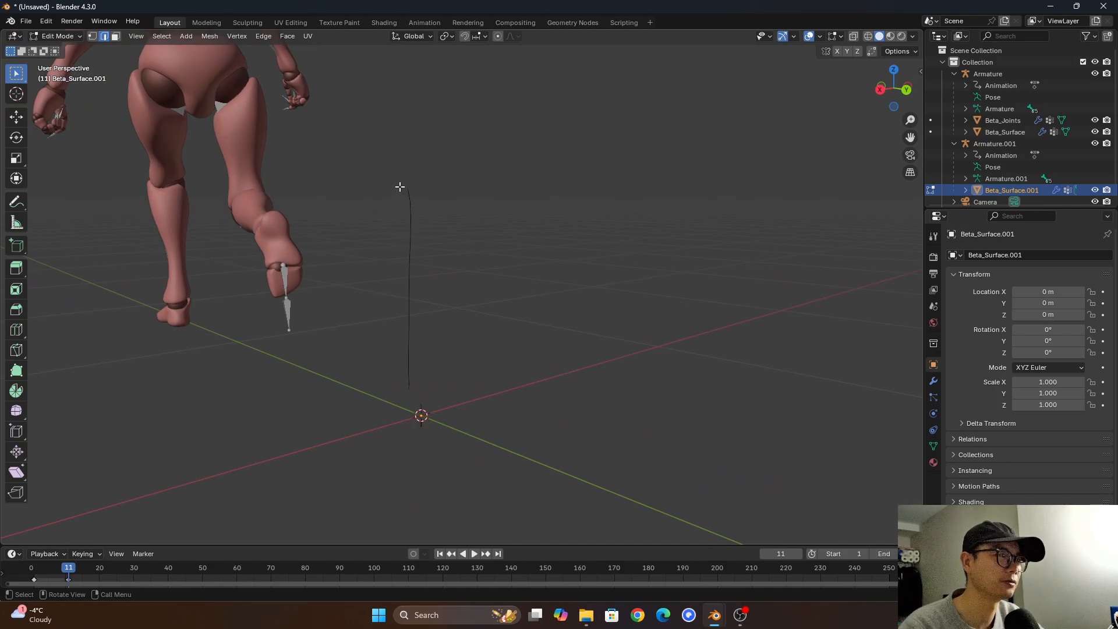
mouse_move(399, 187)
middle_mouse_down()
mouse_move(417, 190)
mouse_move(398, 168)
middle_mouse_up()
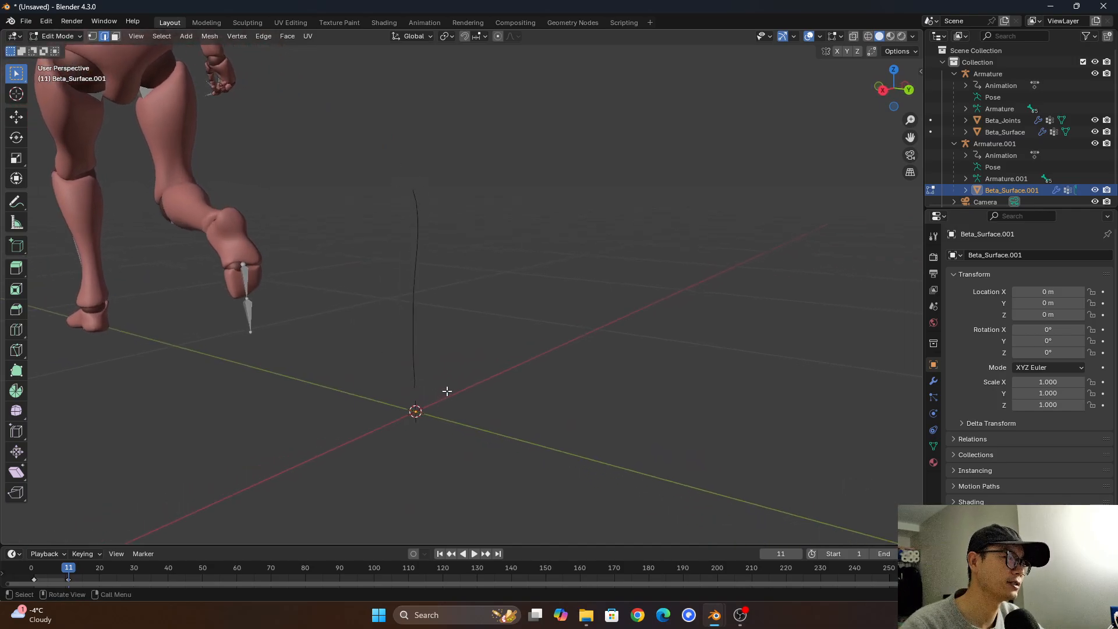
Return to Object Mode and play the animation to check how the edge line follows the running leg.
key("Tab")
middle_click_drag(499, 324, 495, 282)
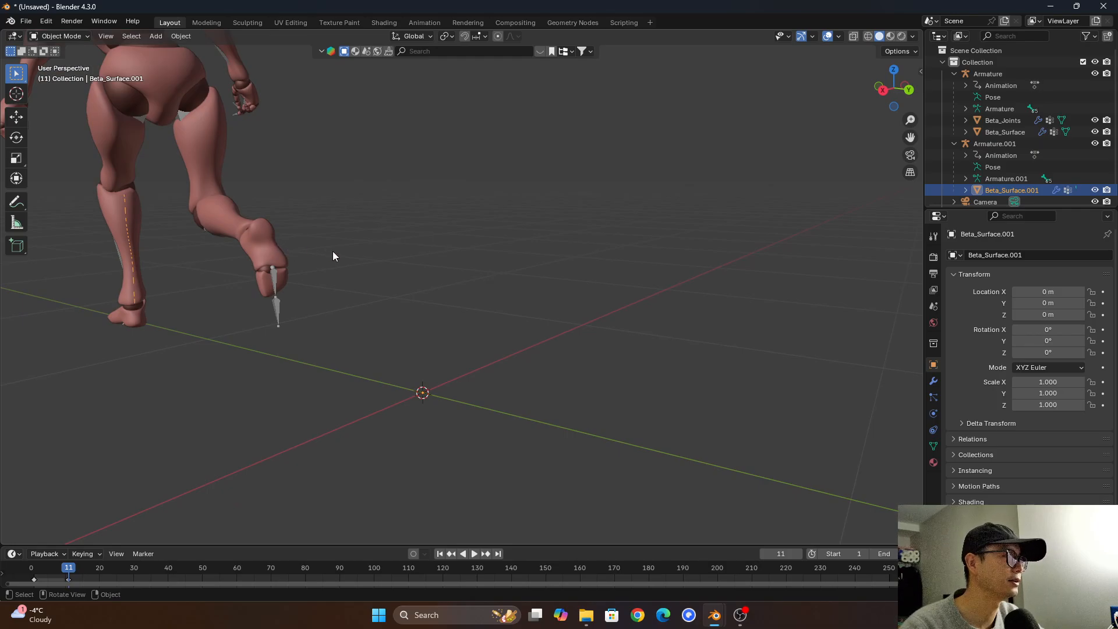
key("space")
middle_click_drag(357, 243, 431, 256, "shift")
key("space")
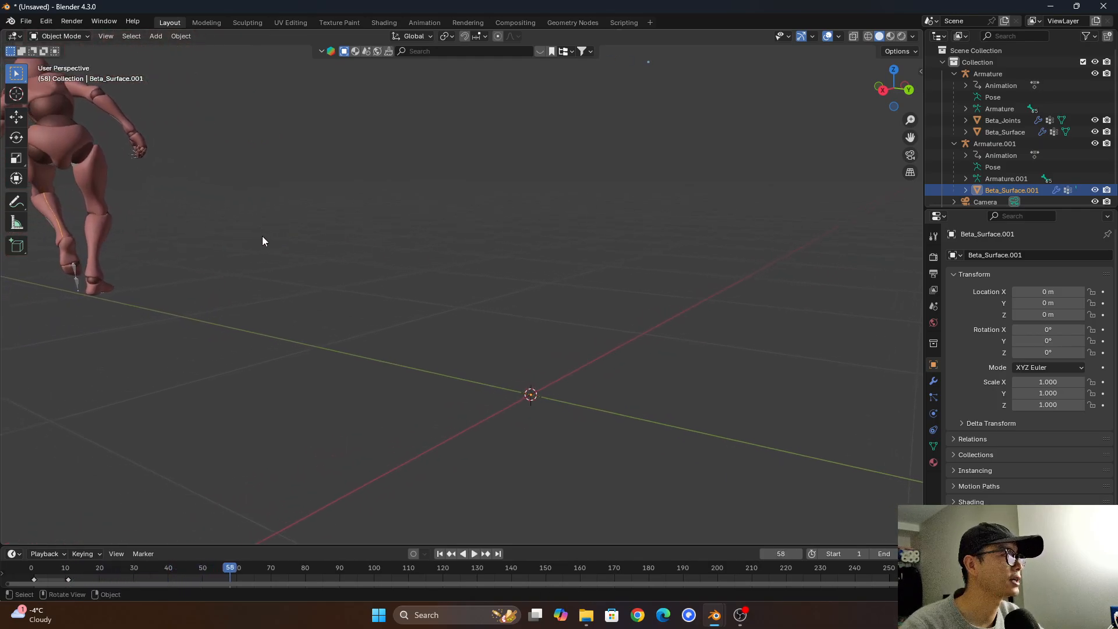
key("space")
key("space")
Scrub the timeline to about frame 21 and examine the edge line on the running character's leg.
double_click(883, 554)
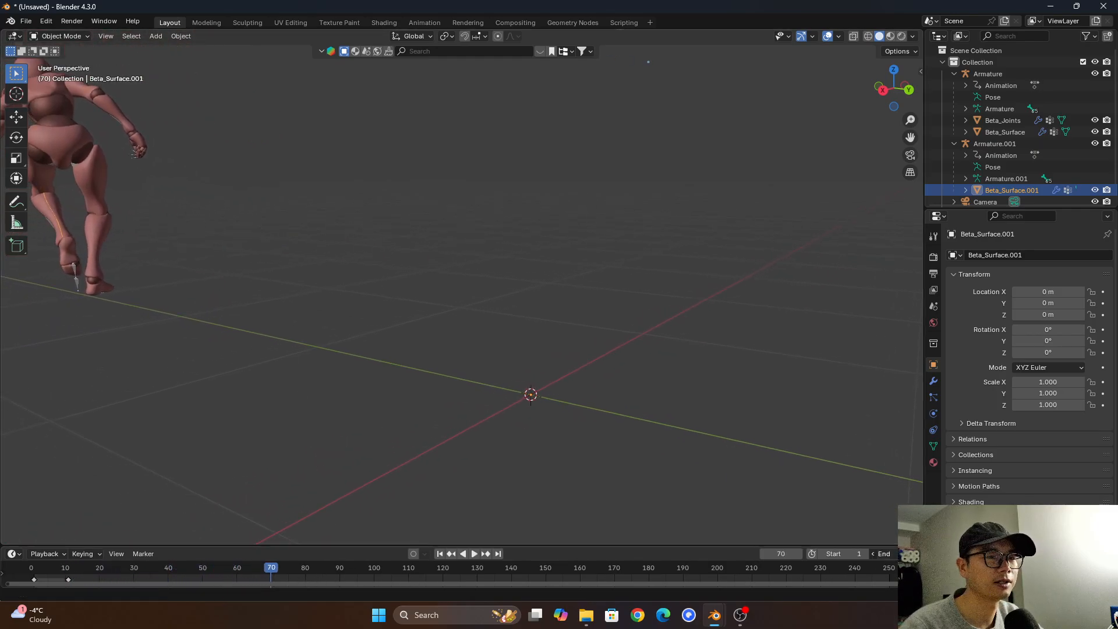
left_click(104, 169)
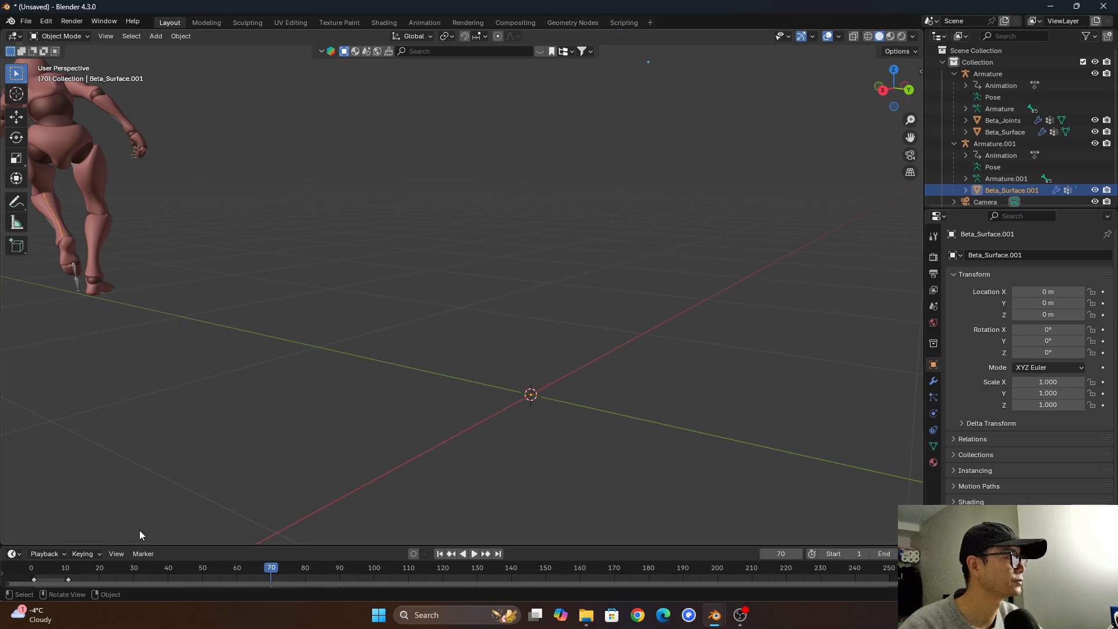
left_click_drag(69, 572, 125, 569)
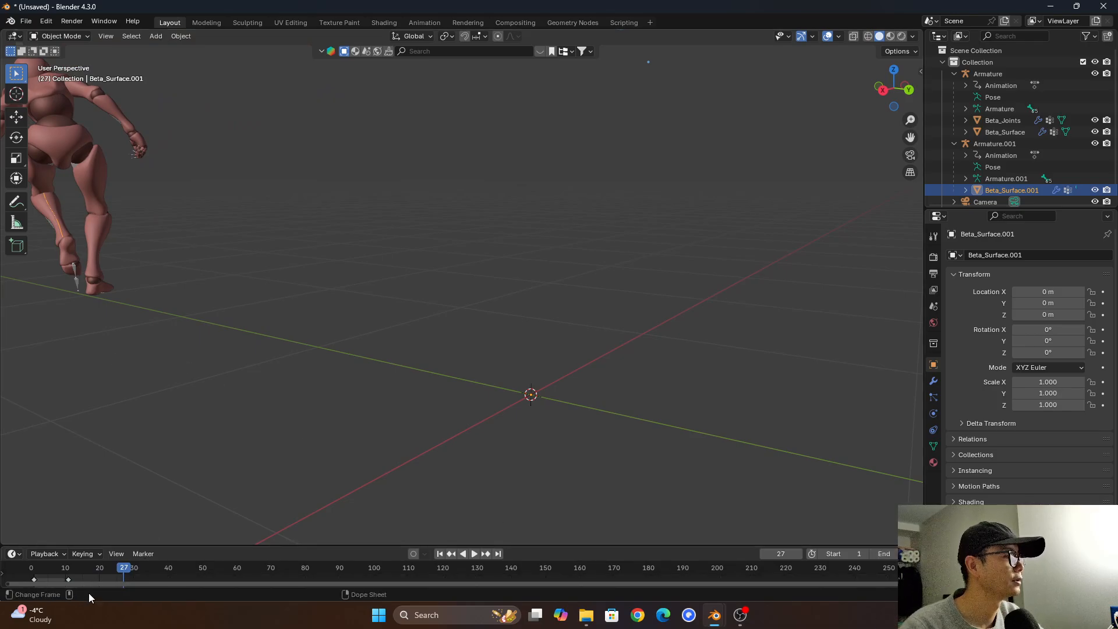
left_click_drag(121, 570, 89, 568)
scroll(293, 235, "up", 5)
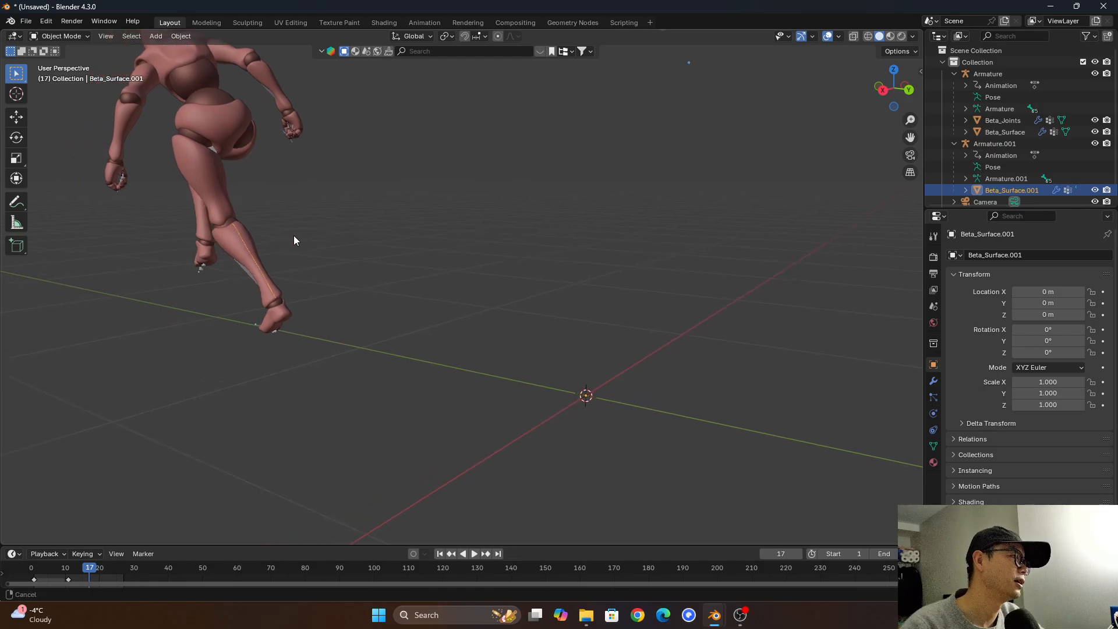
middle_click_drag(345, 247, 381, 264)
scroll(267, 253, "down", 2)
scroll(271, 329, "down", 4)
middle_click_drag(272, 334, 405, 315)
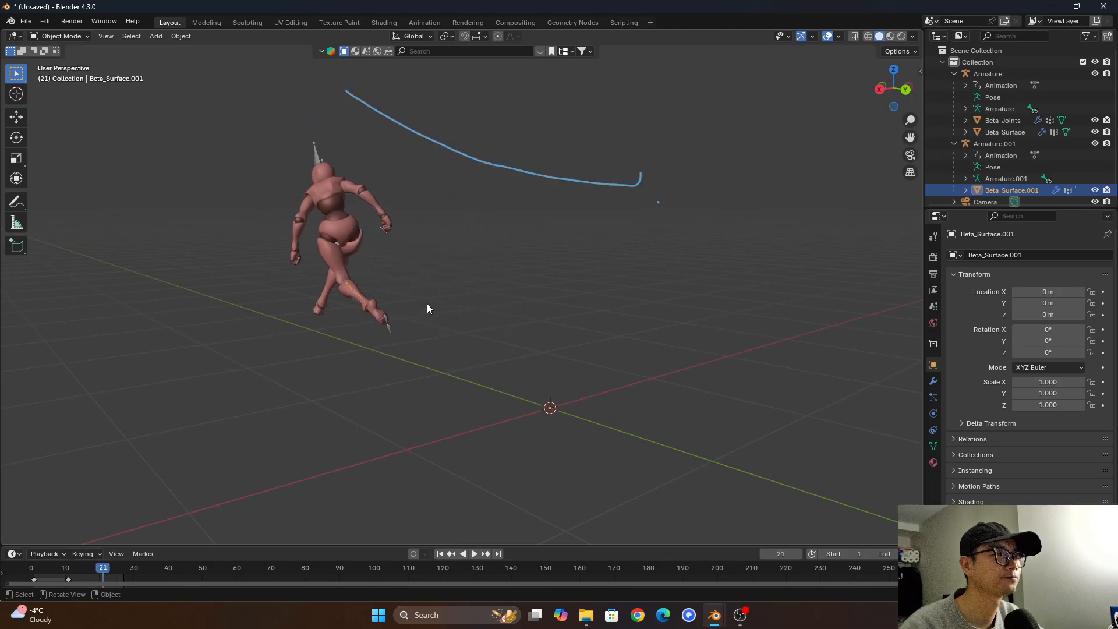
Save the scene as EN in the mesh trail folder.
key("ctrl+s")
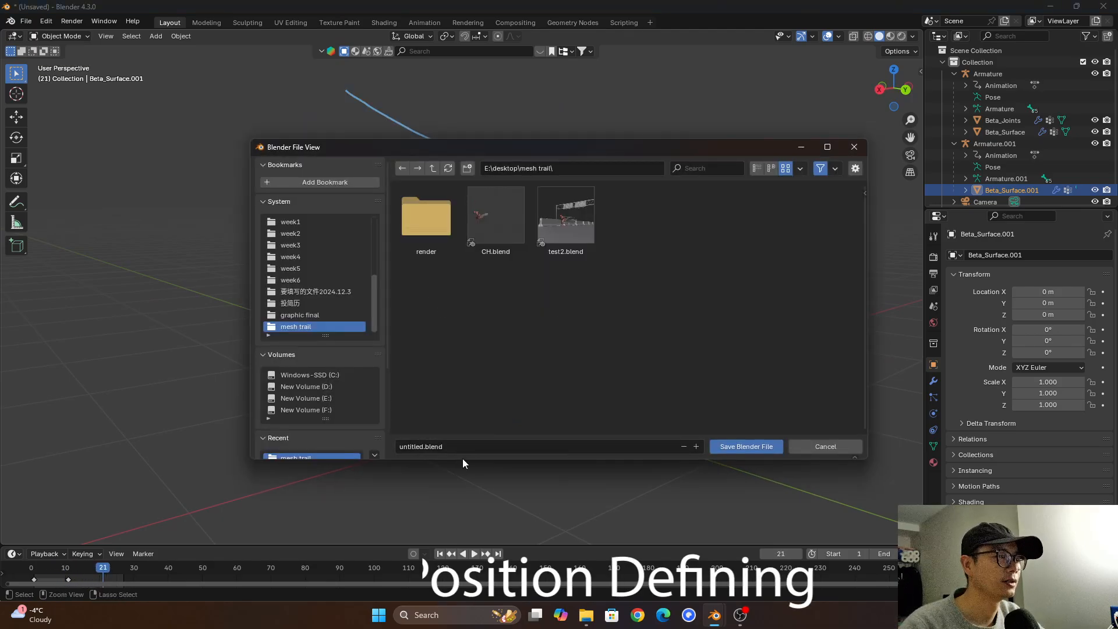
left_click(465, 446)
type("EN")
key("Return")
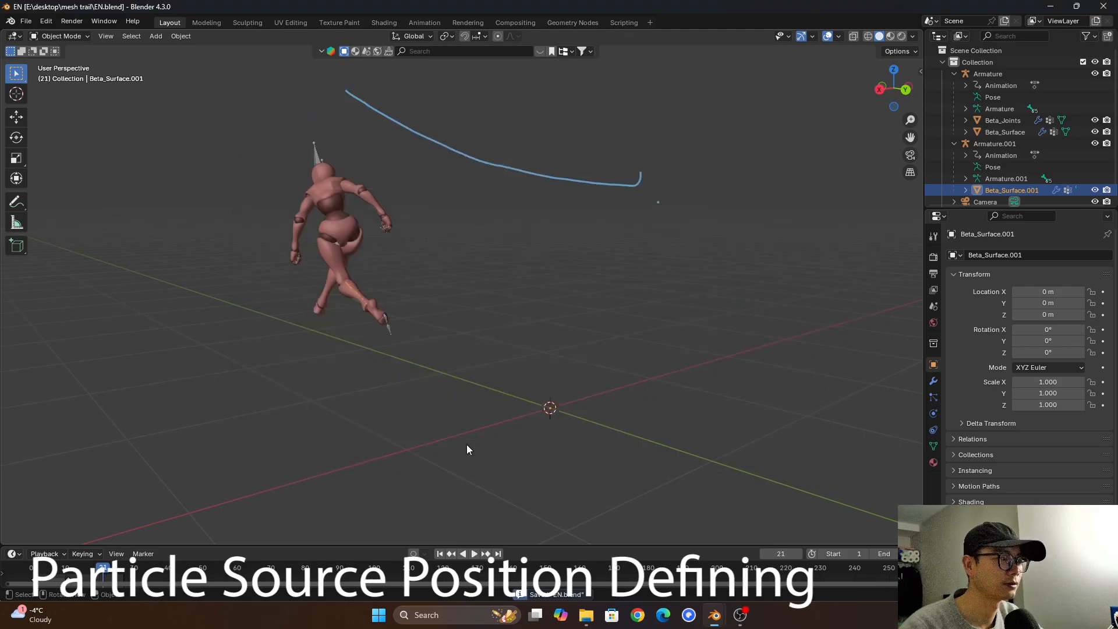
Switch to the Geometry Nodes workspace, create a new node tree for Beta_Surface.001 and enlarge the node editor.
left_click(573, 24)
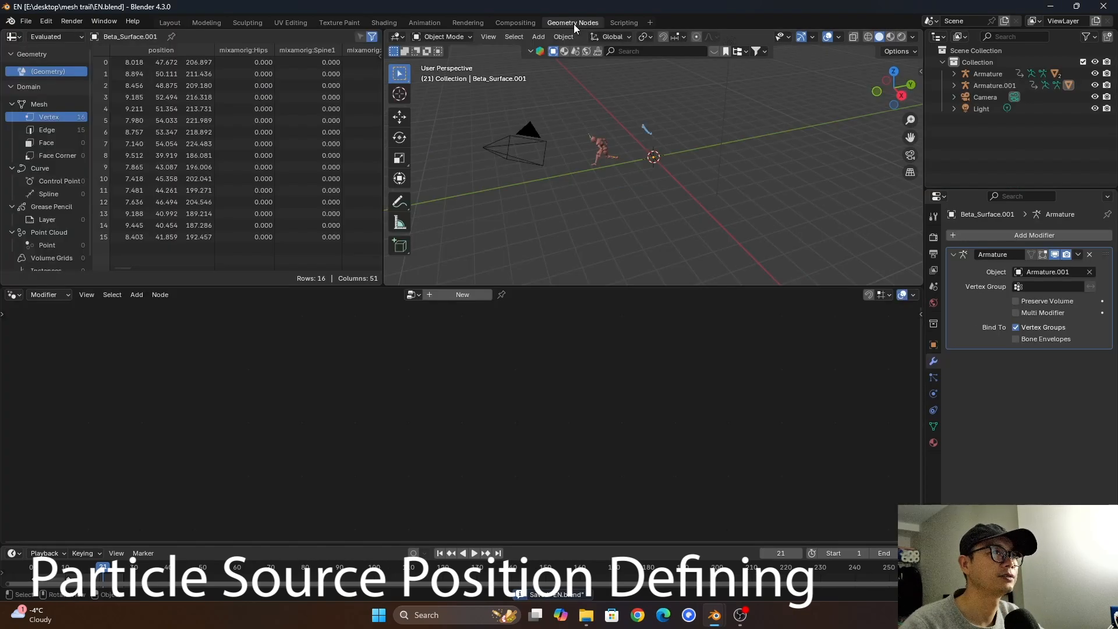
left_click_drag(562, 287, 561, 262)
scroll(634, 163, "up", 7)
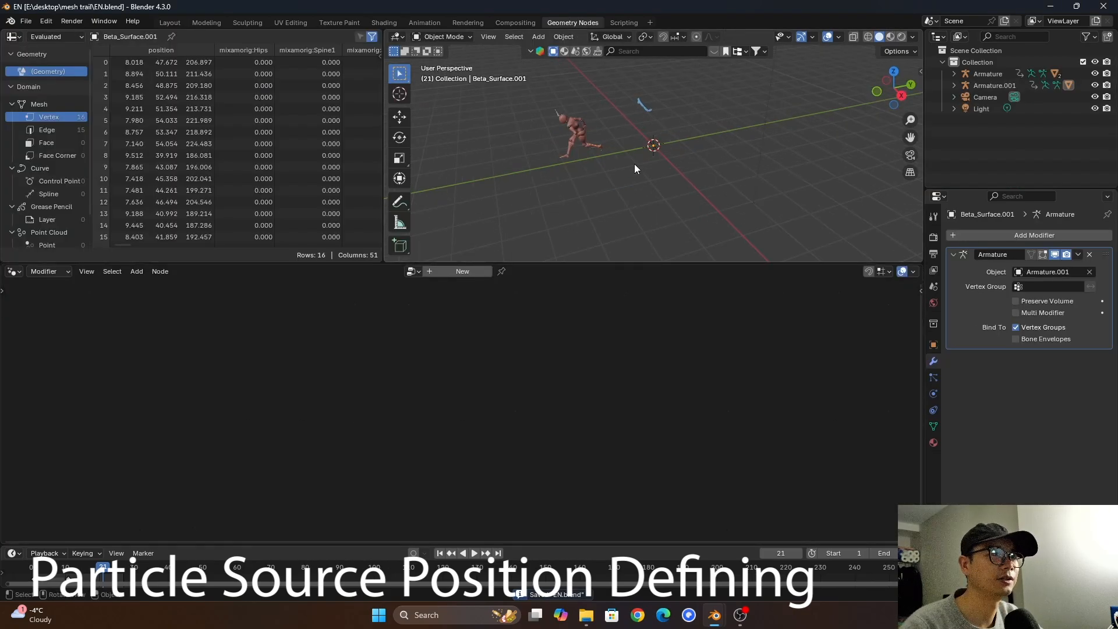
middle_click_drag(531, 128, 588, 194, "shift")
scroll(589, 188, "up", 3)
left_click(472, 272)
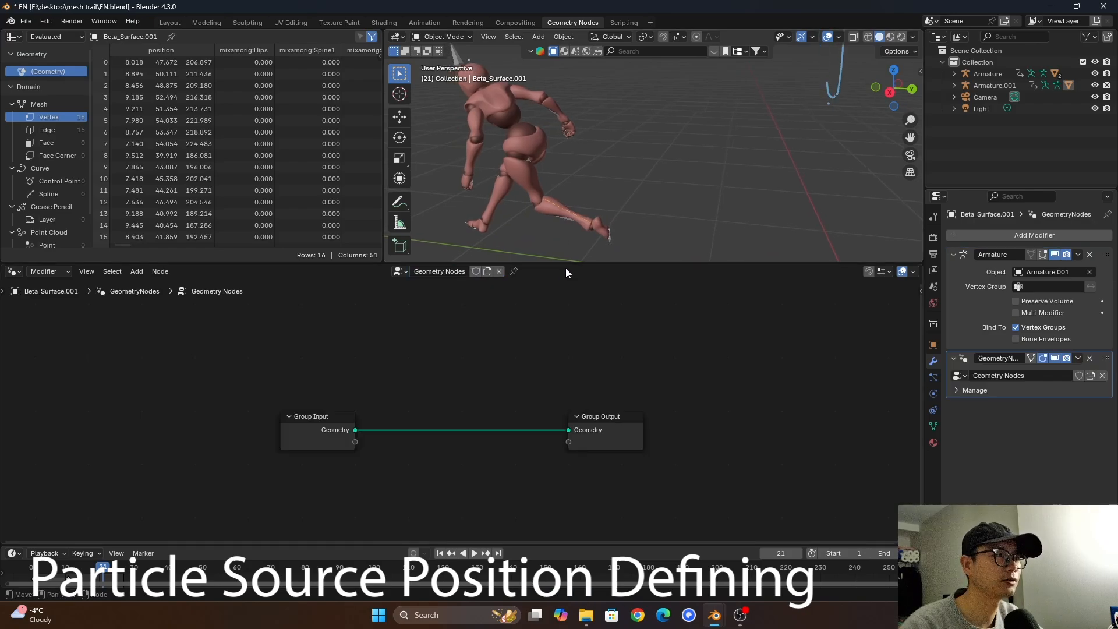
left_click_drag(567, 262, 567, 229)
middle_click_drag(608, 438, 511, 405)
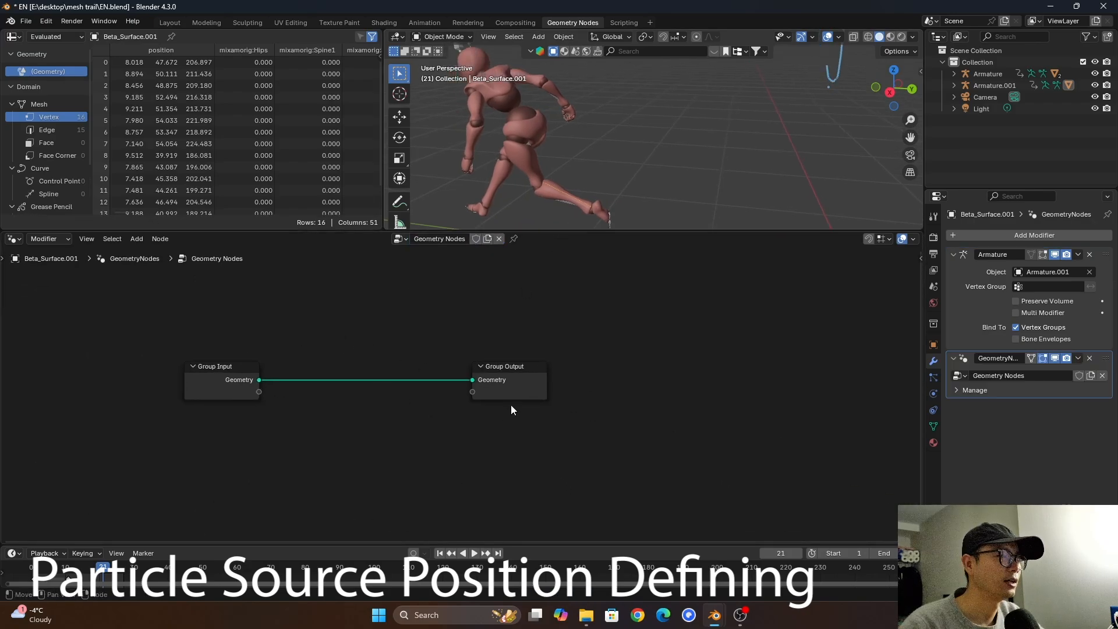
Spread the Group Input and Group Output nodes apart and add a Simulation zone between them.
left_click_drag(511, 393, 777, 404)
left_click_drag(247, 387, 110, 389)
key("shift+a")
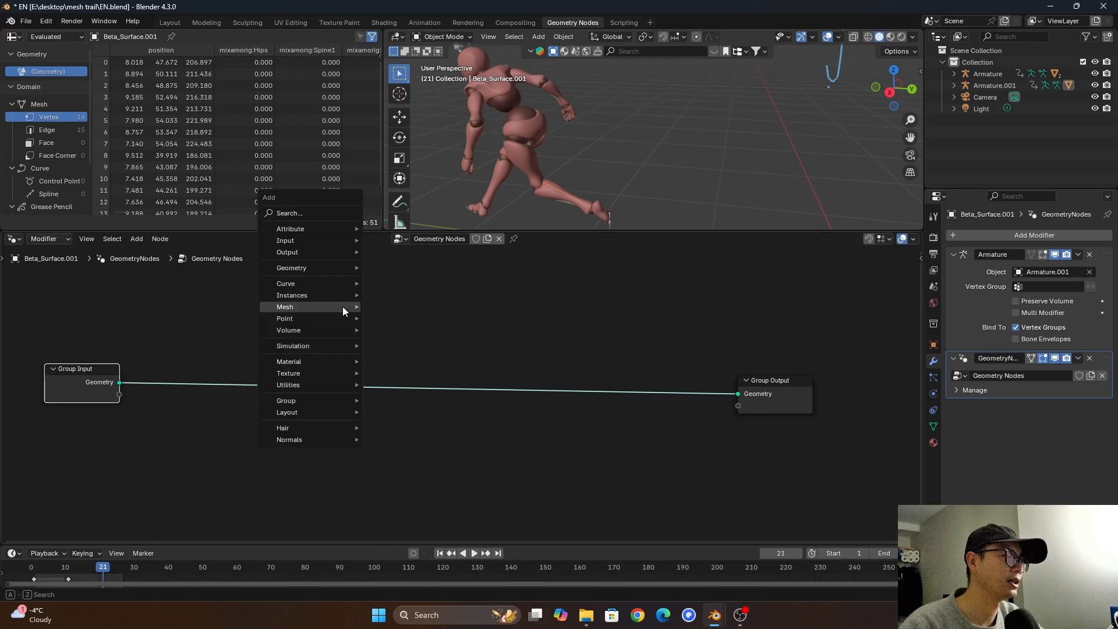
left_click(301, 211)
type("sim")
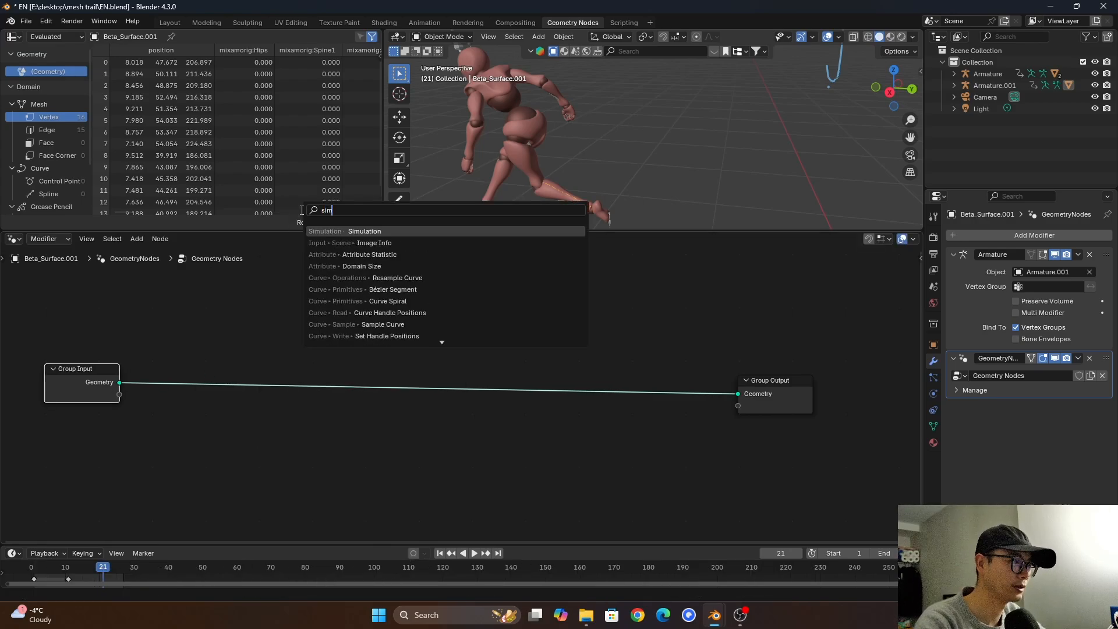
key("Return")
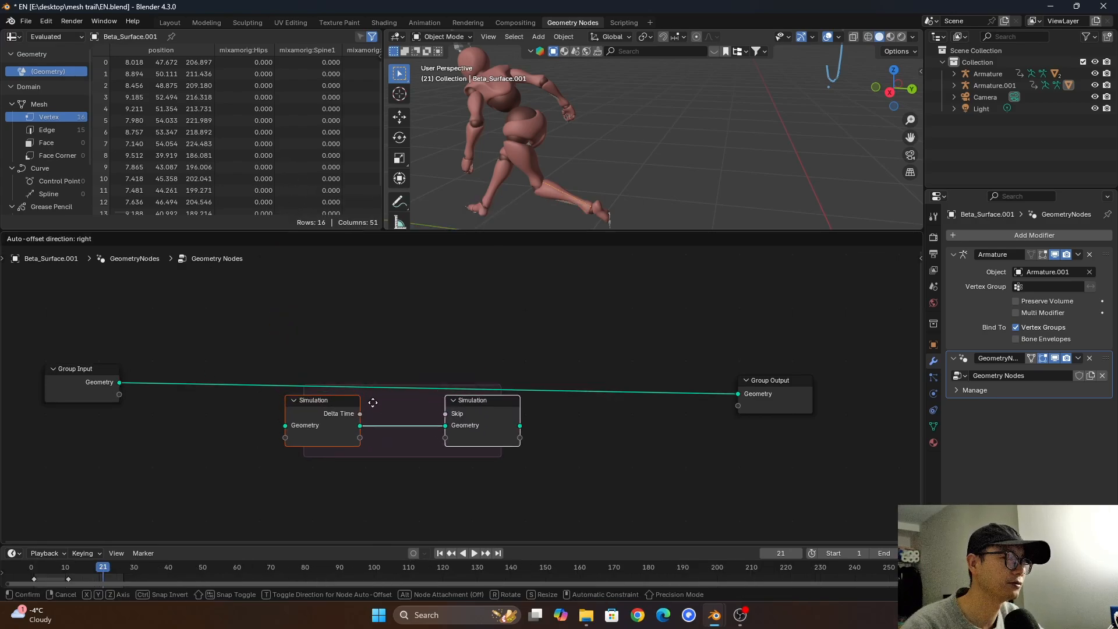
left_click(378, 406)
Connect the Simulation zone's output geometry to the Group Output and move the Group Output node farther away.
left_click_drag(532, 430, 738, 393)
key("g")
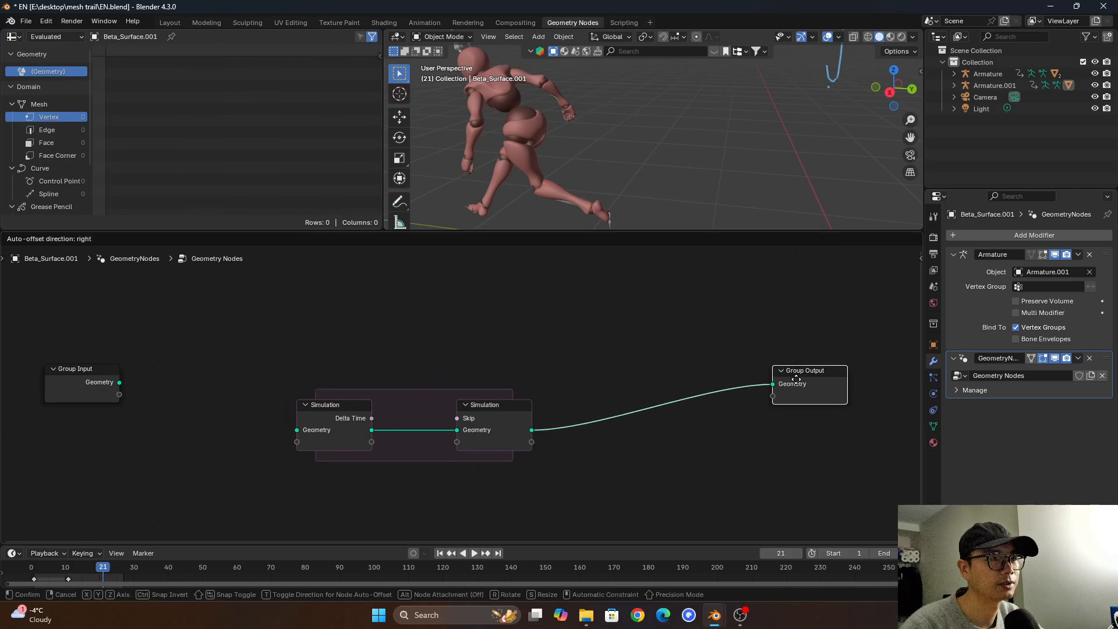
left_click(690, 341)
Add a Join Geometry node inside the Simulation zone and link the Group Input geometry into it.
key("shift+a")
type("join")
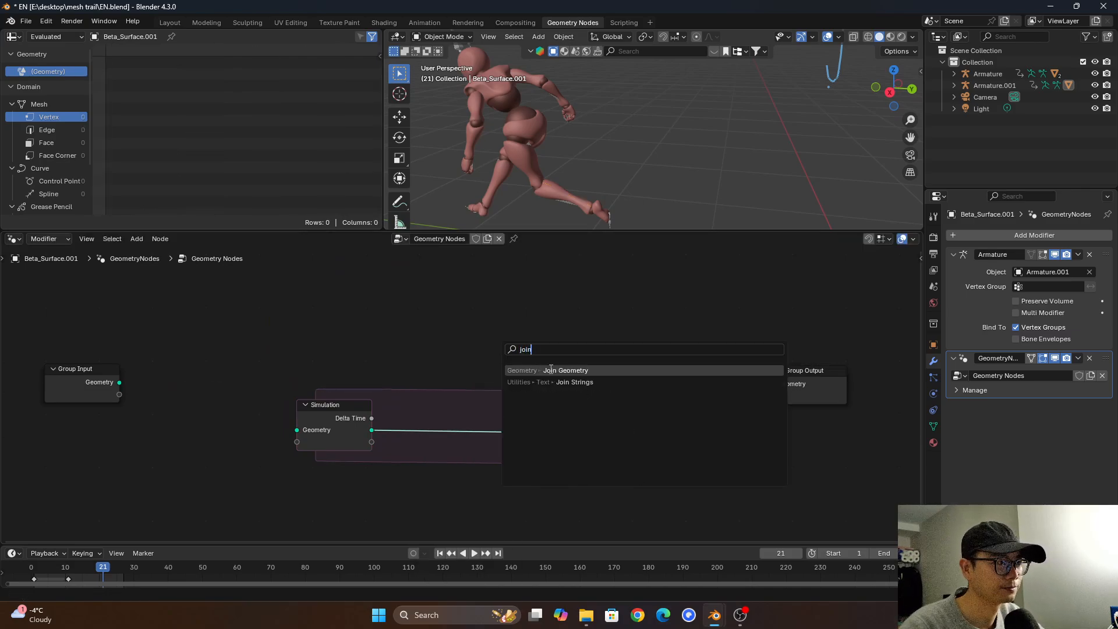
left_click(551, 370)
left_click(484, 372)
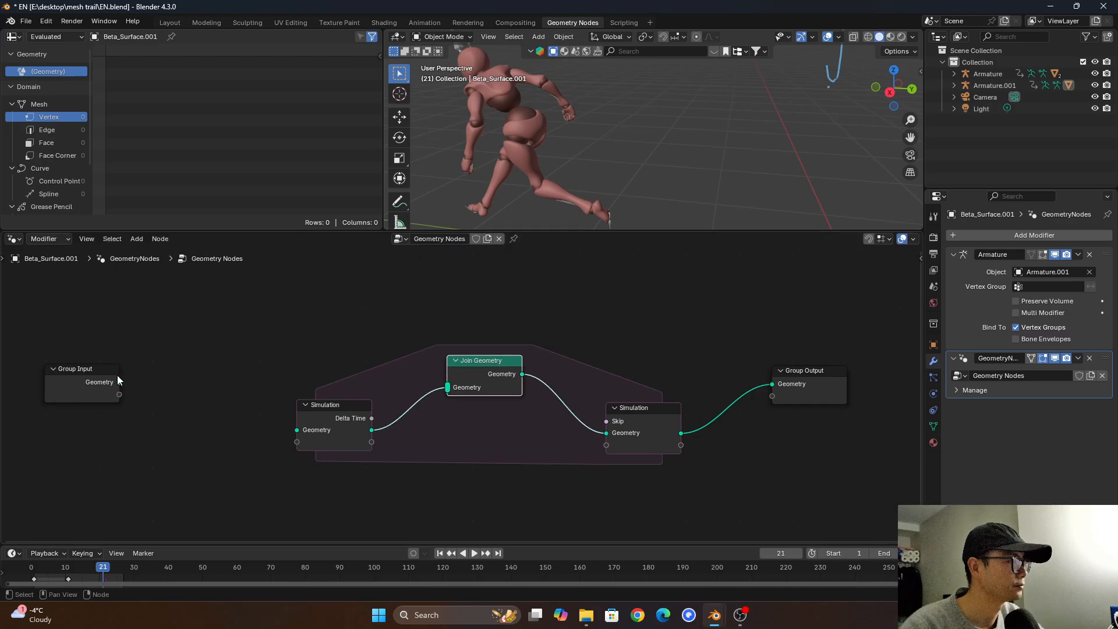
left_click_drag(119, 382, 464, 385)
left_click(309, 375)
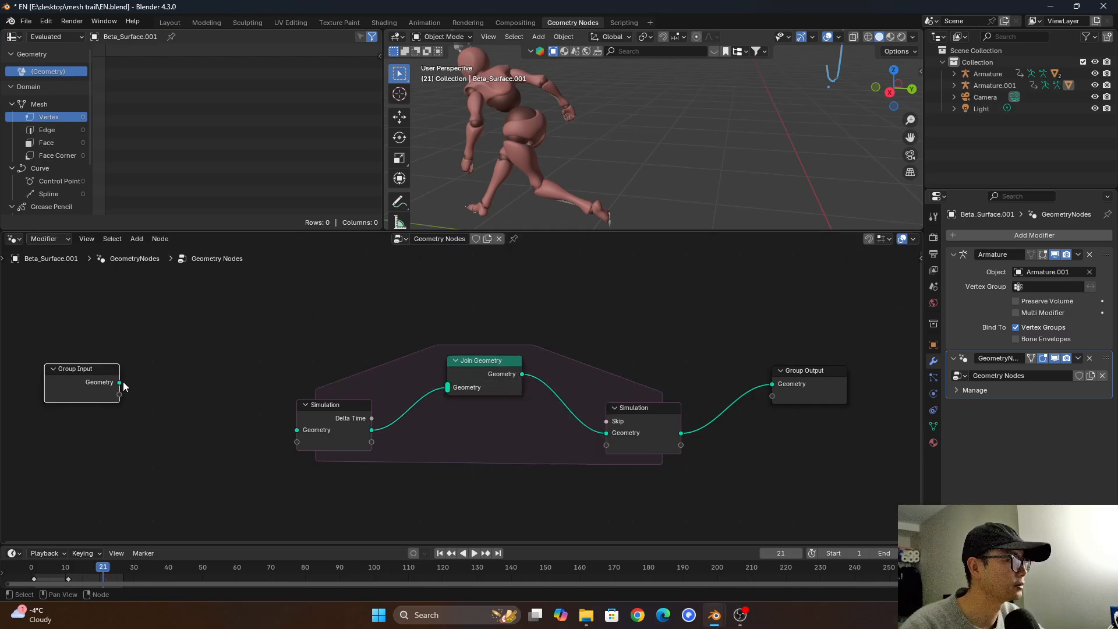
left_click_drag(119, 383, 447, 387)
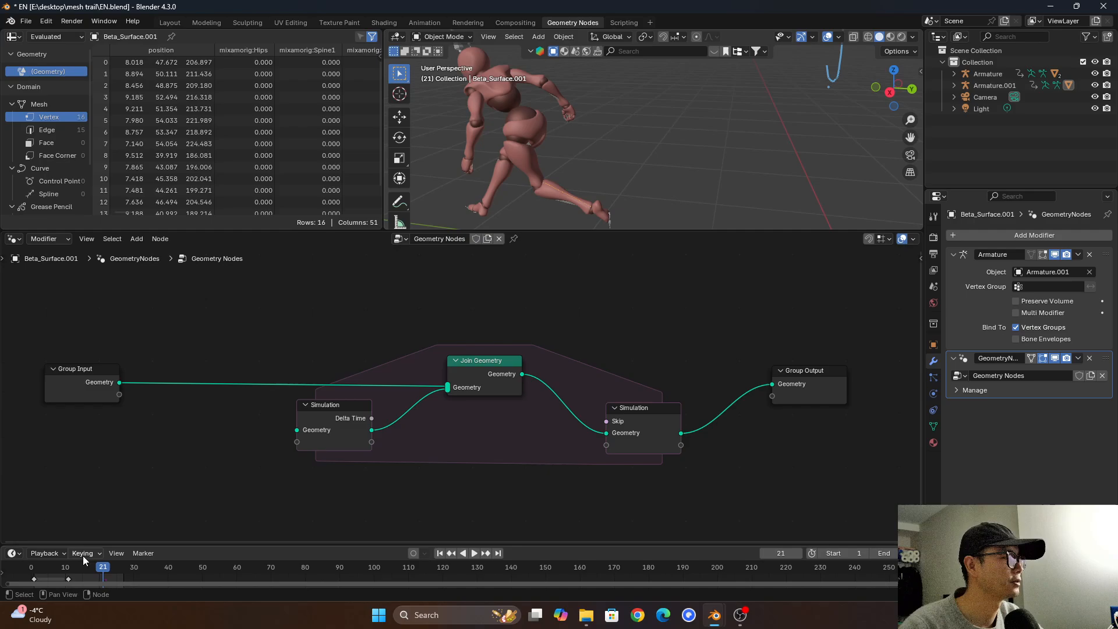
With the animation advanced to frame 24, attach a Viewer node to the Simulation zone's output and place it above the Group Output link.
middle_click_drag(573, 160, 603, 207)
middle_click_drag(696, 354, 546, 352)
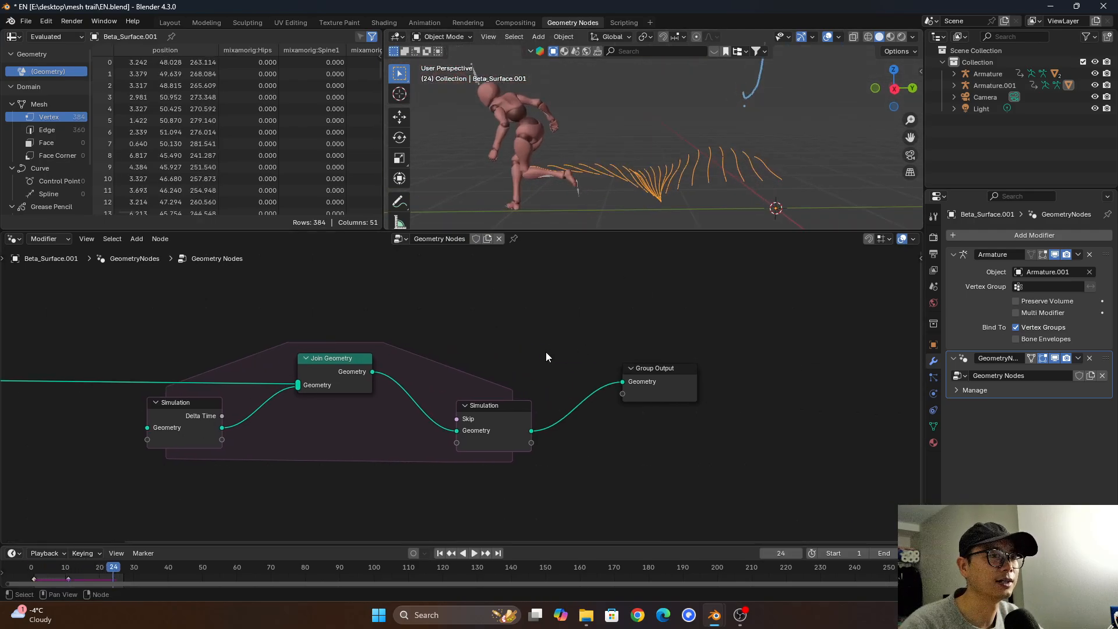
left_click_drag(655, 368, 779, 385)
middle_click_drag(394, 357, 480, 337)
left_click(600, 397, "ctrl+shift")
left_click_drag(688, 344, 704, 324)
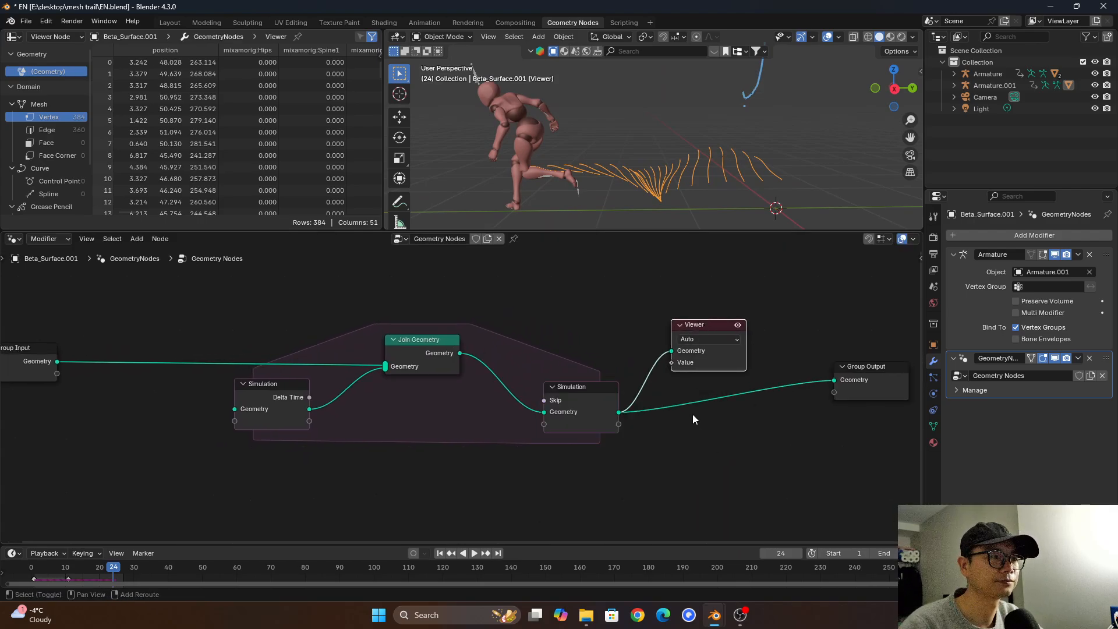
Add an Index node below the Viewer and connect it to the Viewer's Value input.
key("shift+a")
type("index")
key("Return")
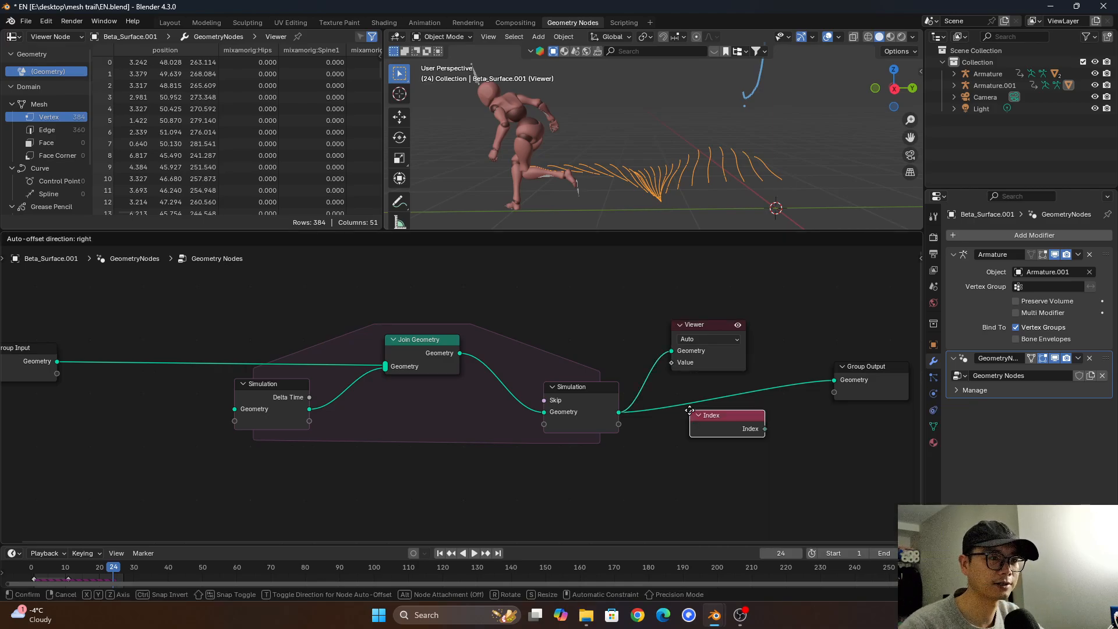
left_click(673, 430)
left_click_drag(671, 363, 750, 447)
left_click(702, 355)
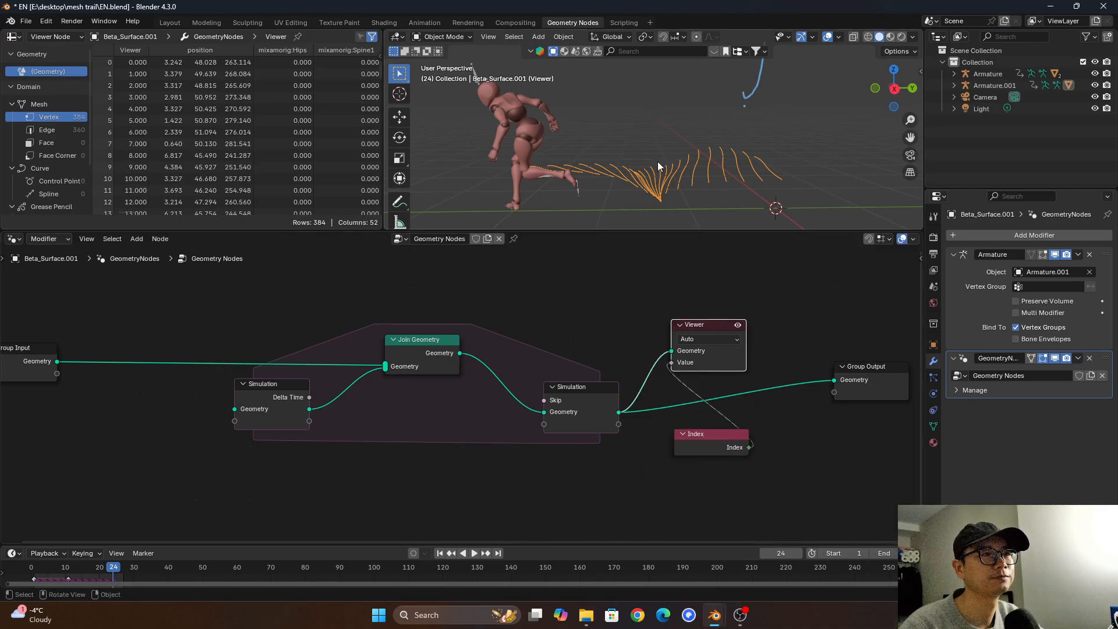
Turn on the Viewer Node's Attribute Text overlay to show point indices along the leg edge line, and save the file.
scroll(658, 162, "up", 4)
scroll(613, 127, "down", 2)
mouse_move(613, 127)
middle_mouse_down()
mouse_move(551, 159)
mouse_move(606, 156)
mouse_move(591, 128)
middle_mouse_up()
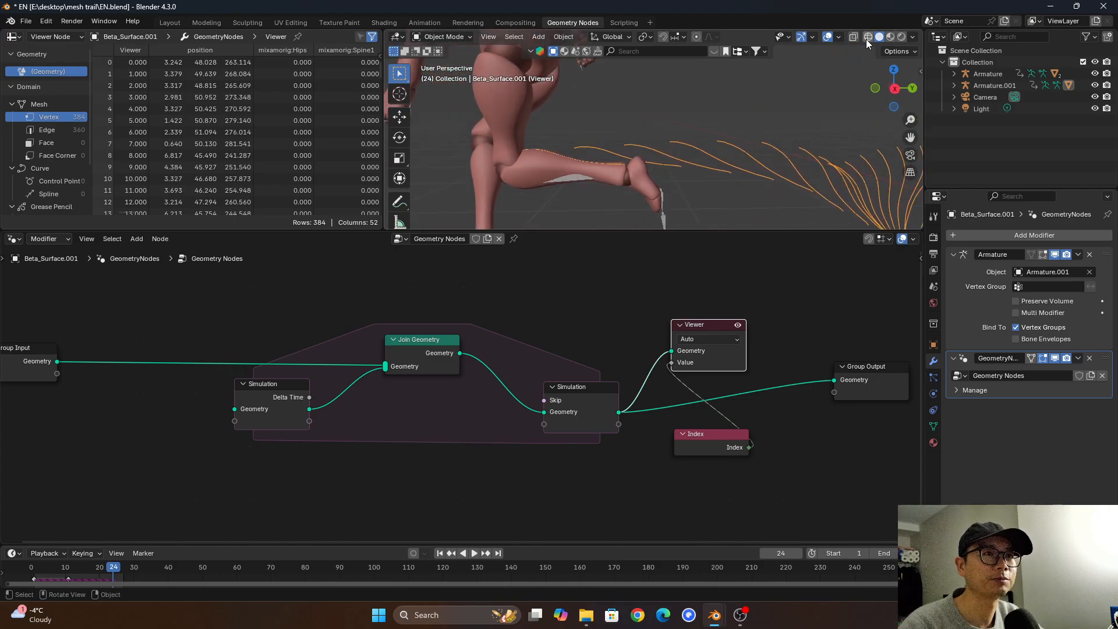
left_click(840, 37)
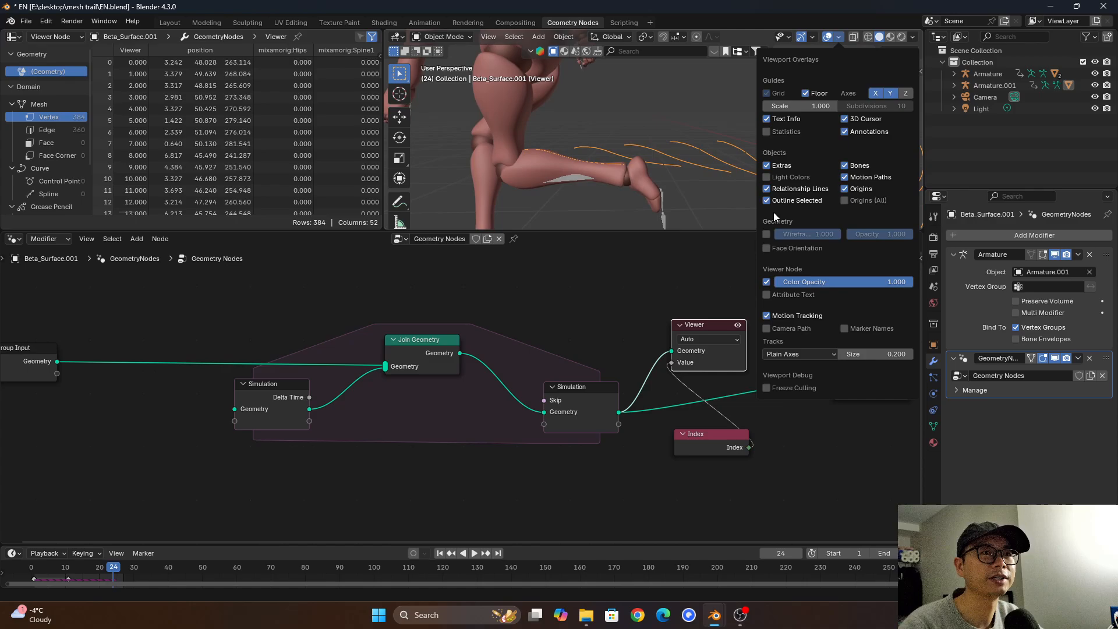
left_click(767, 295)
middle_click_drag(570, 205, 633, 170)
key("ctrl+s")
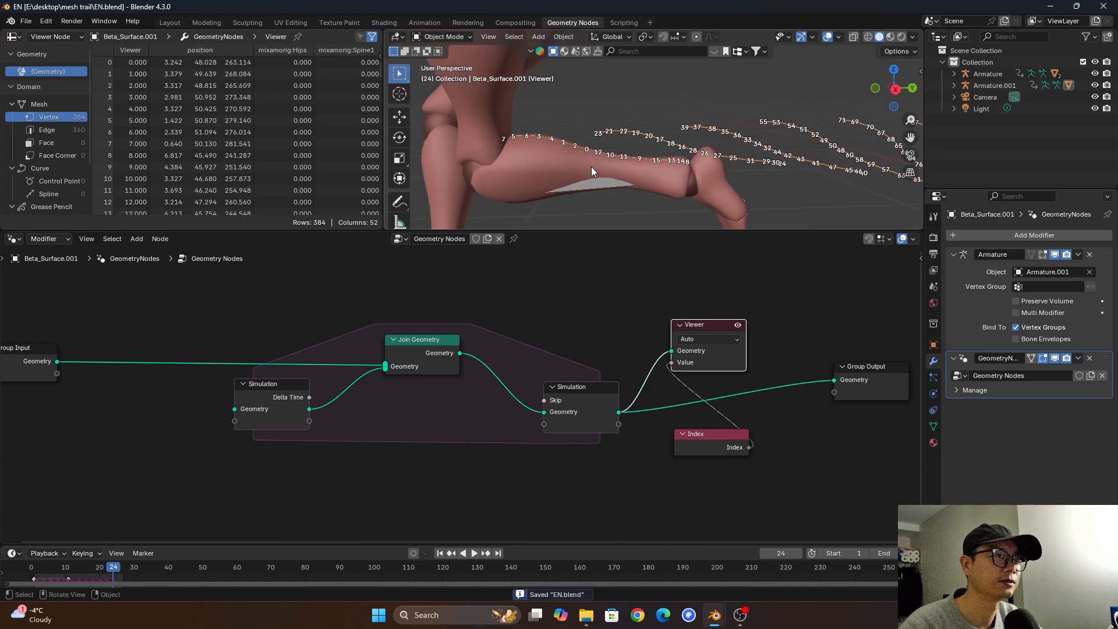
scroll(582, 151, "up", 2)
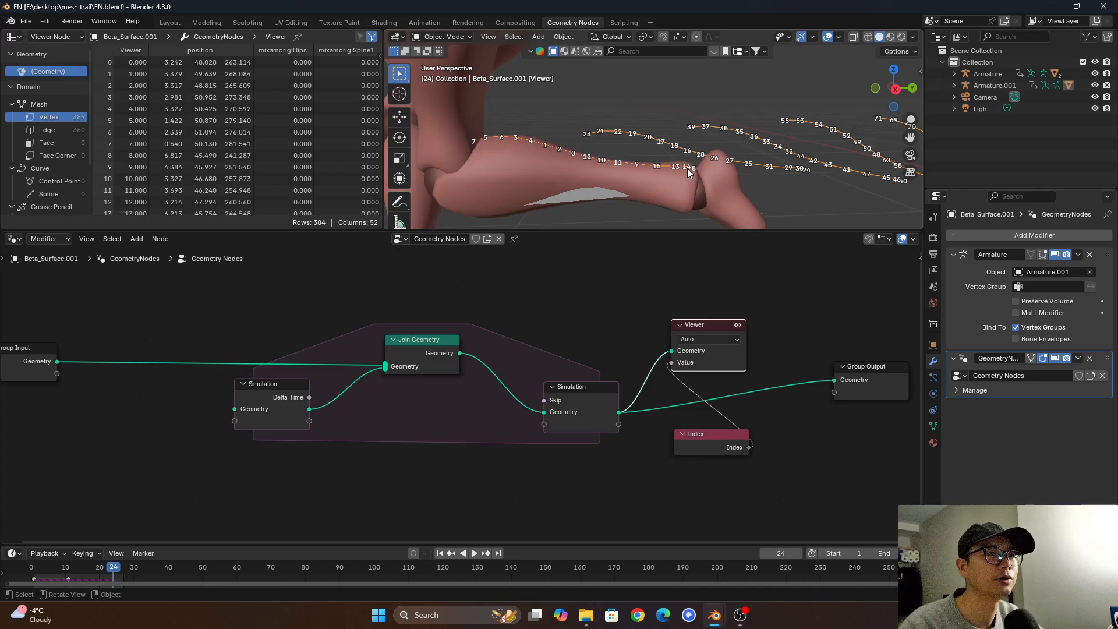
mouse_move(687, 169)
middle_mouse_down()
mouse_move(663, 167)
mouse_move(682, 170)
middle_mouse_up()
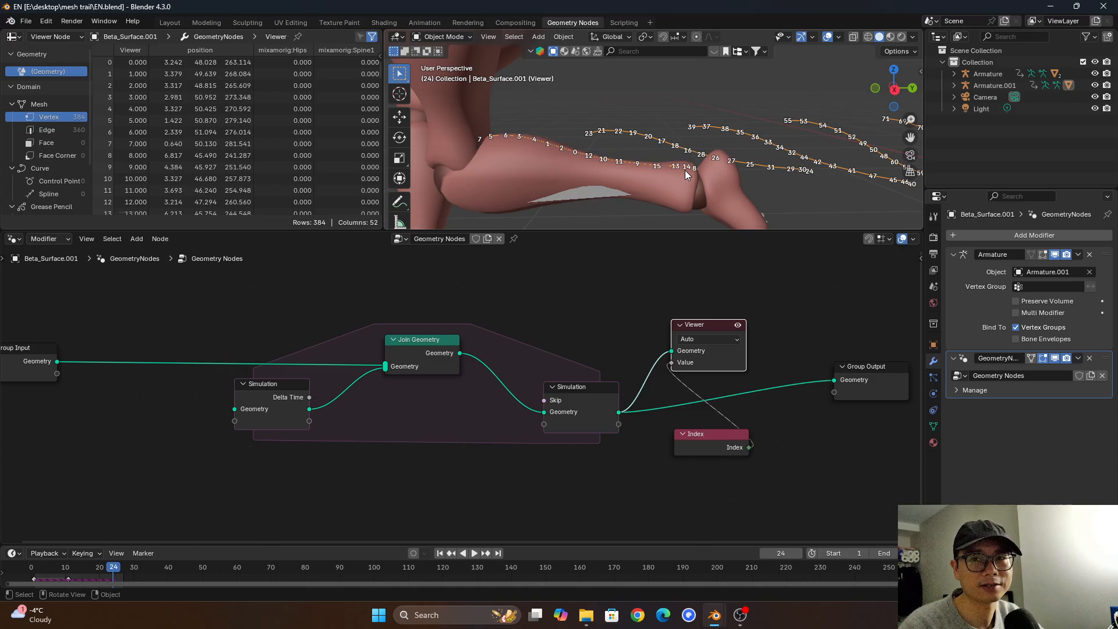
Insert a Sort Elements node between the Group Input and Join Geometry, outside the Simulation zone.
middle_click_drag(241, 386, 359, 357)
scroll(357, 358, "down", 2)
left_click_drag(200, 340, 105, 339)
key("shift+a")
left_click(234, 324)
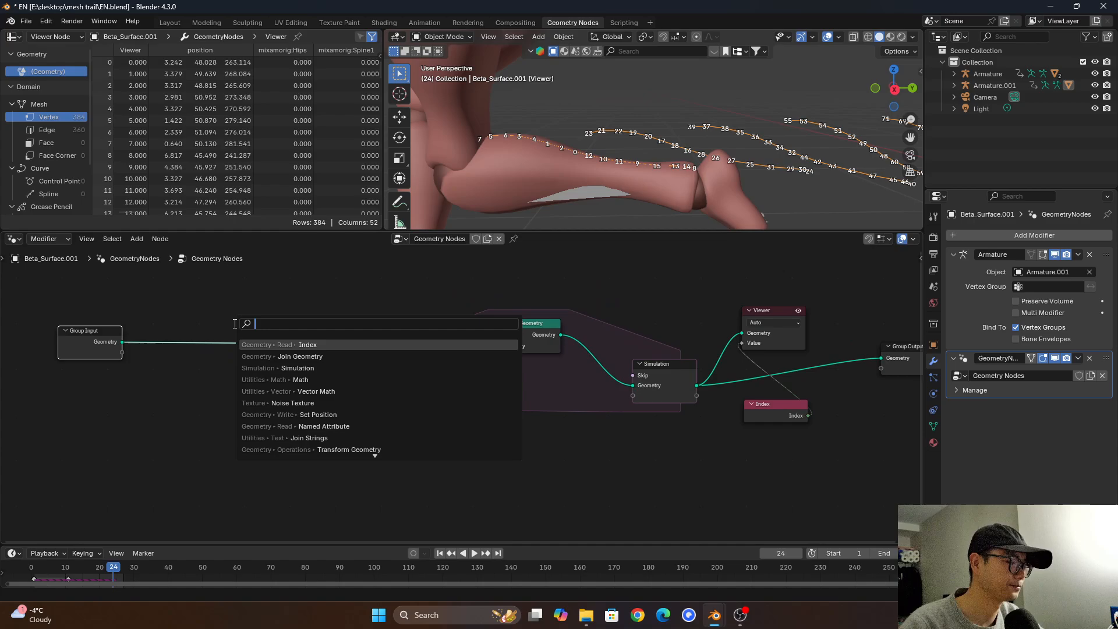
type("sor")
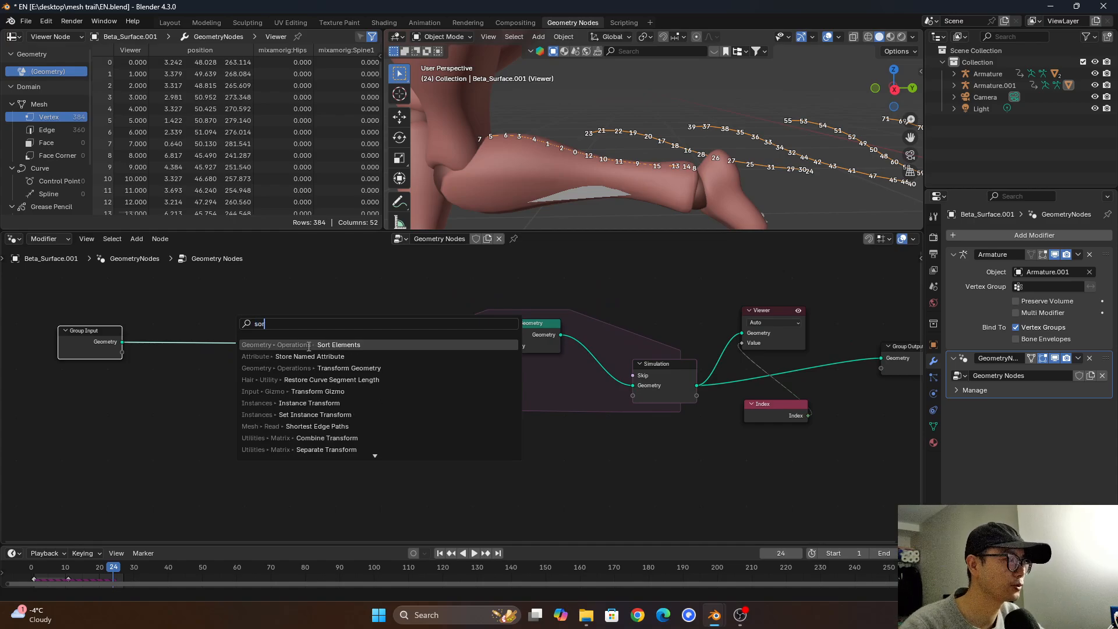
left_click(309, 345)
left_click(243, 321)
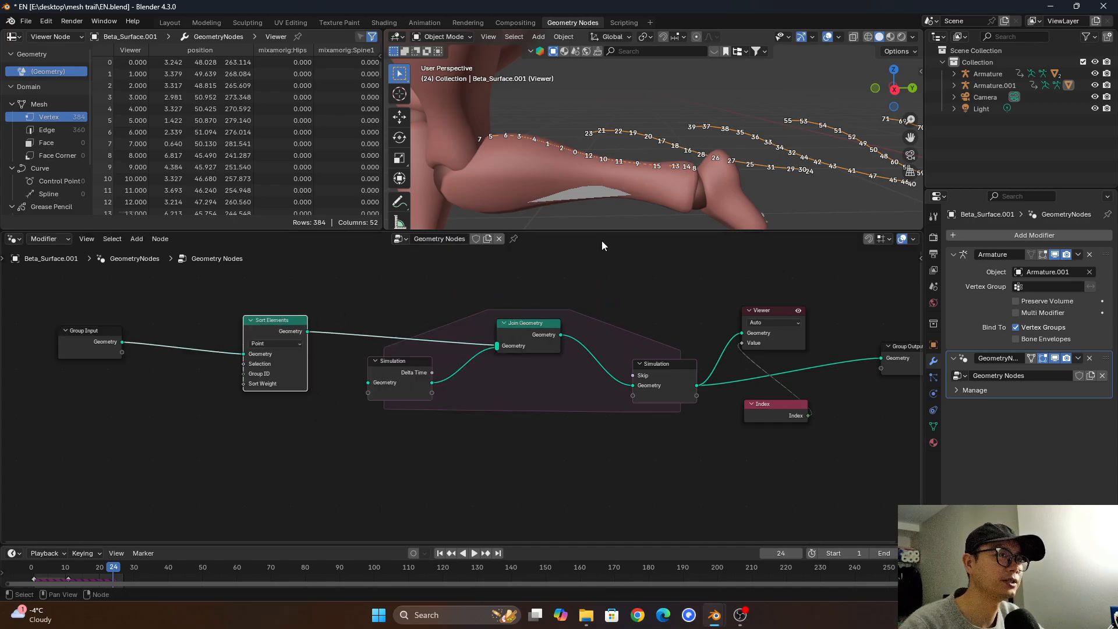
Drive the Sort Elements node's Sort Weight with the Factor of a new Spline Parameter node placed below it.
scroll(302, 355, "up", 2)
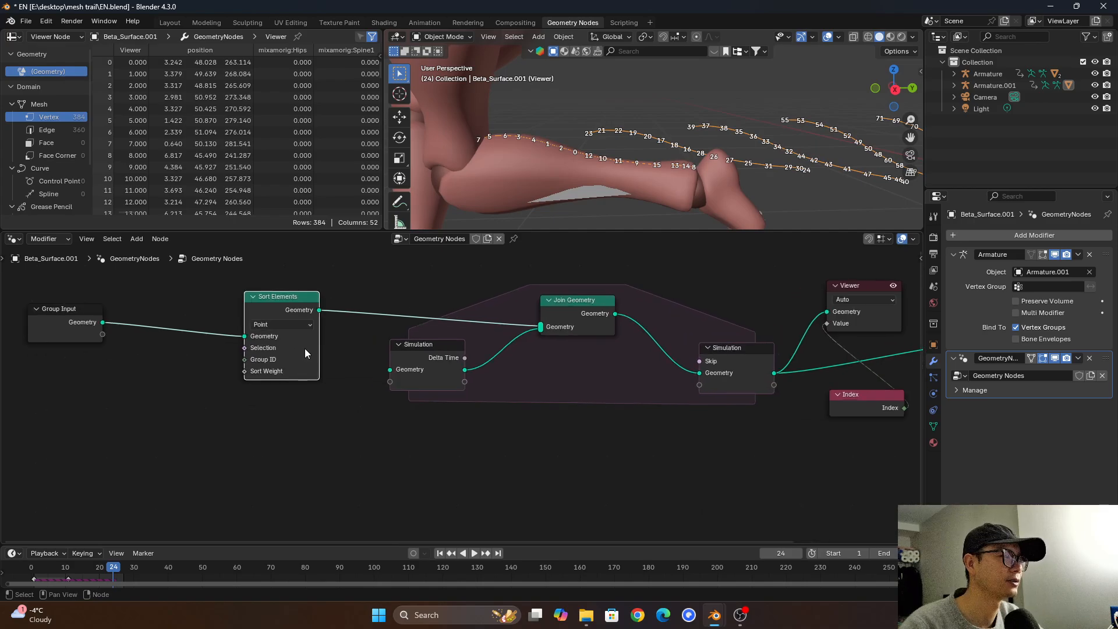
left_click_drag(77, 310, 34, 309)
middle_click_drag(261, 349, 294, 348)
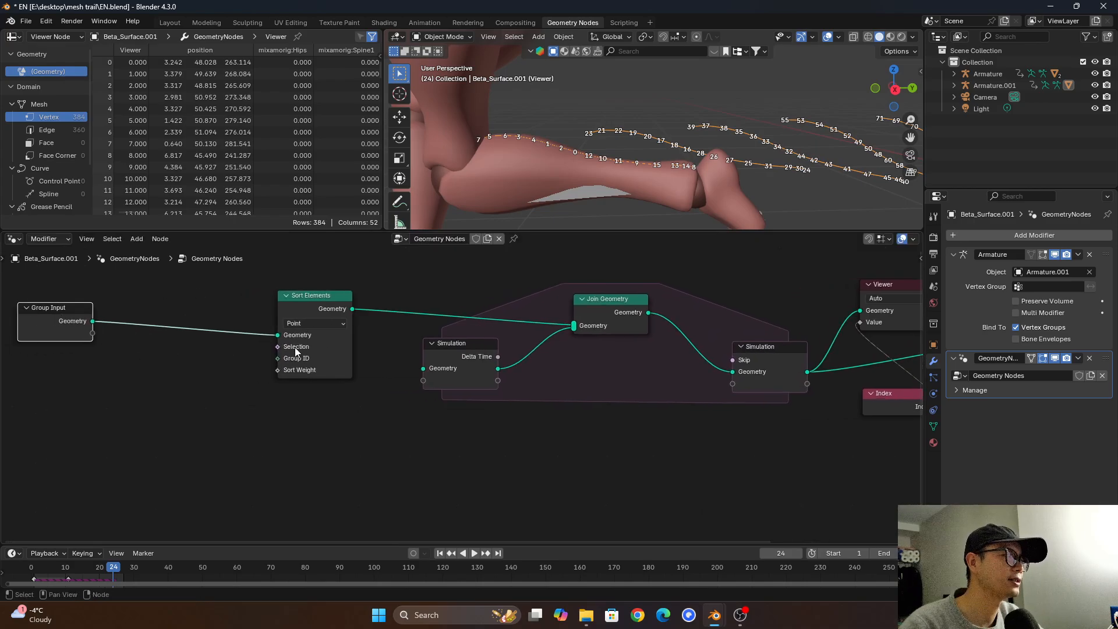
left_click(273, 385)
key("shift+a")
type("fac")
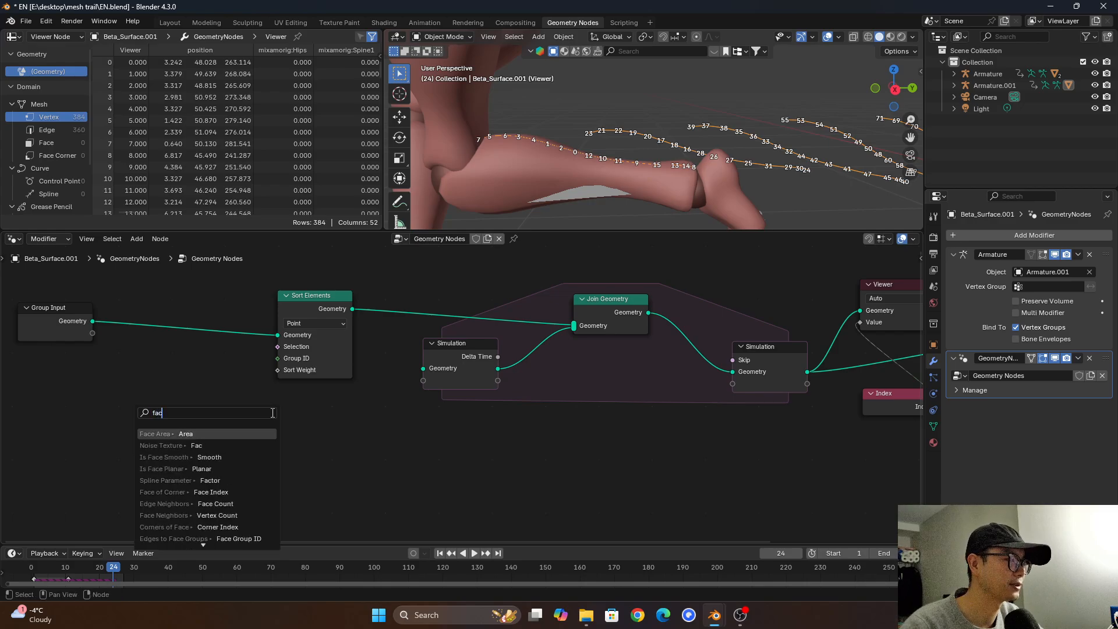
type("tor")
key("Return")
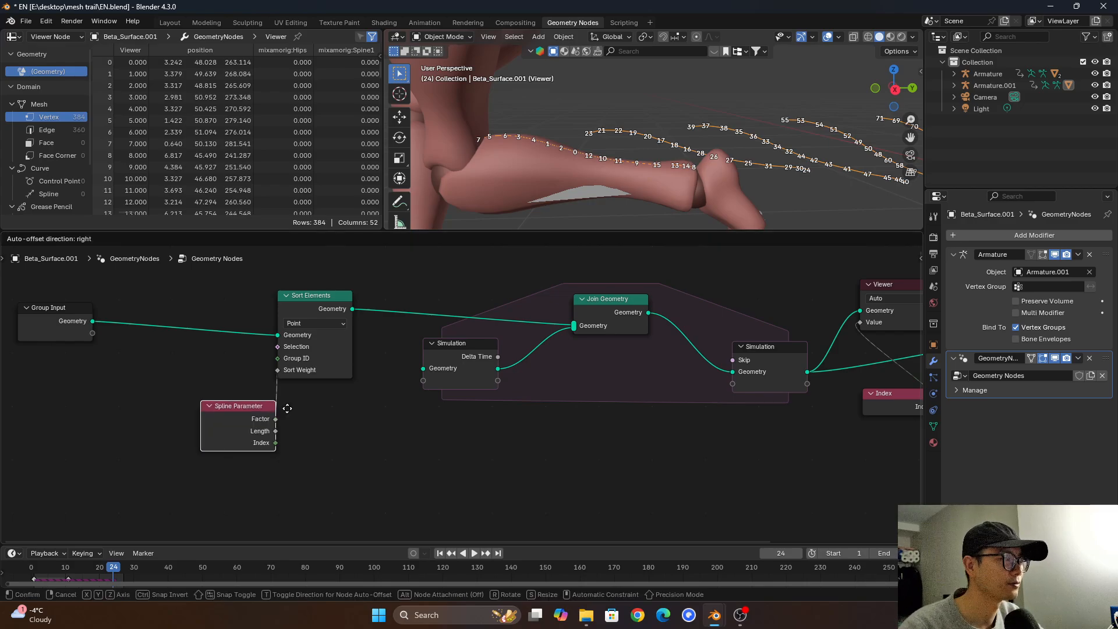
left_click(359, 411)
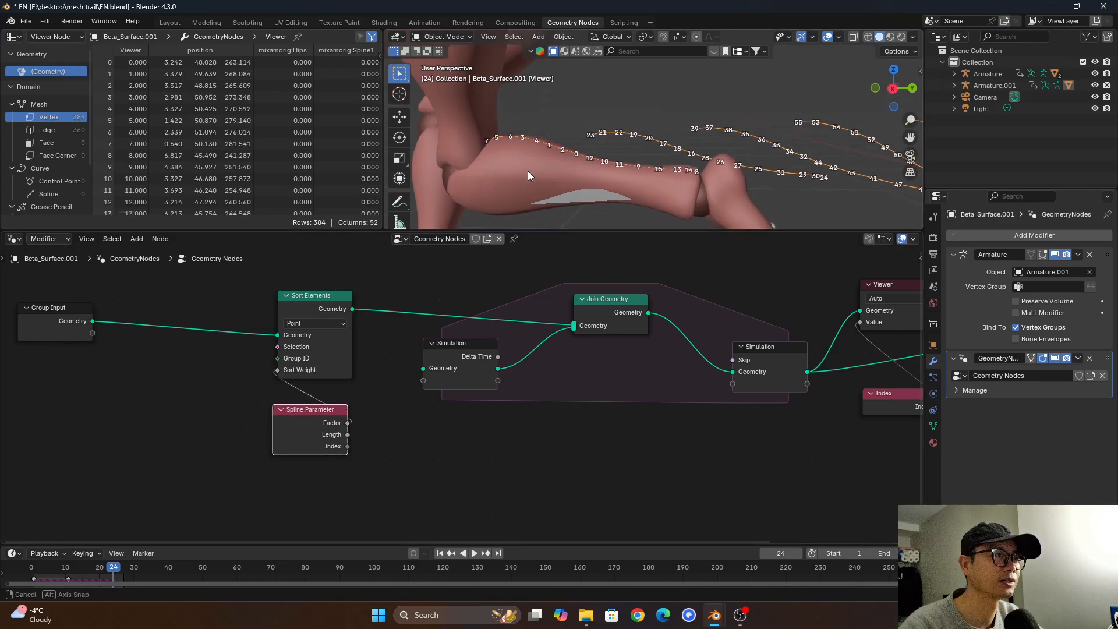
Make room after the Group Input and insert a Mesh to Curve node before Sort Elements.
middle_click_drag(528, 172, 557, 173)
middle_click_drag(224, 389, 270, 392)
left_click_drag(71, 328, 21, 322)
key("shift+a")
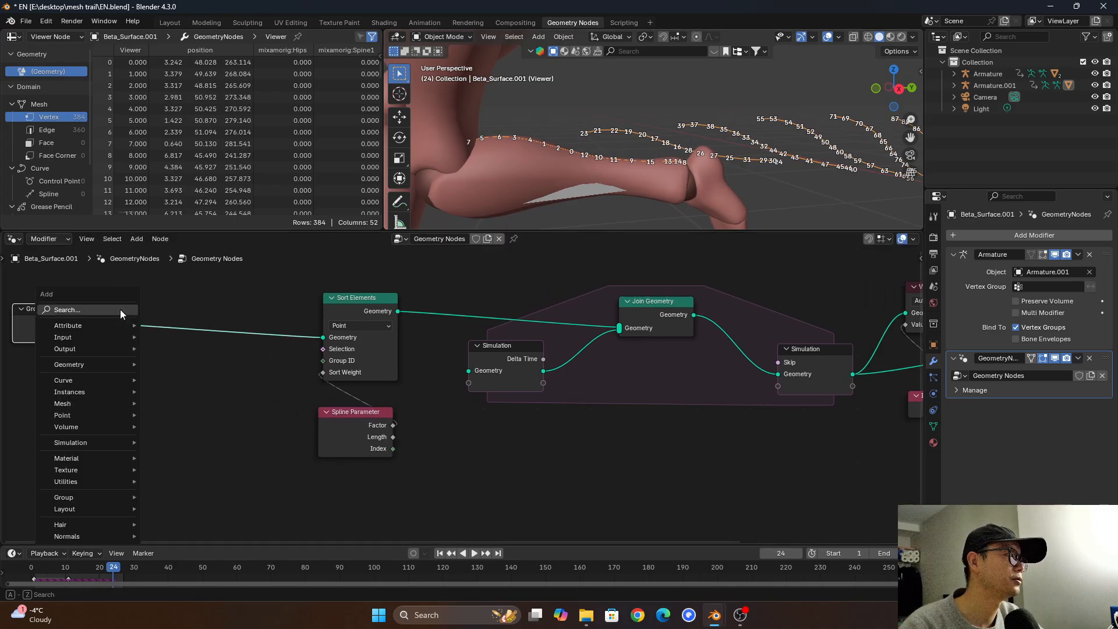
left_click(121, 312)
type("met")
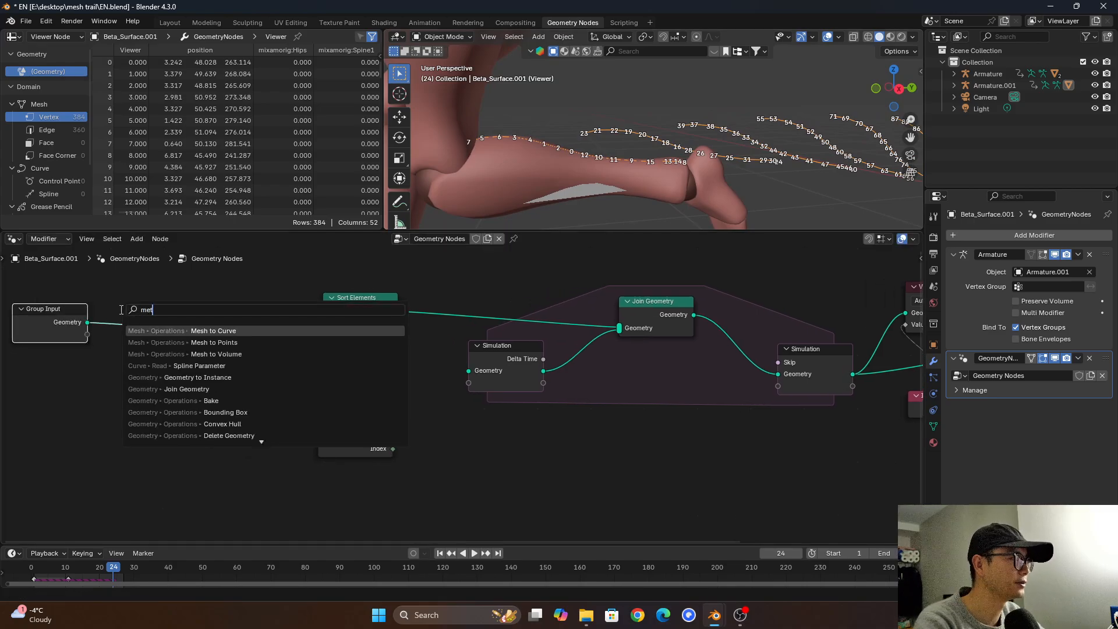
key("BackSpace")
type("sh")
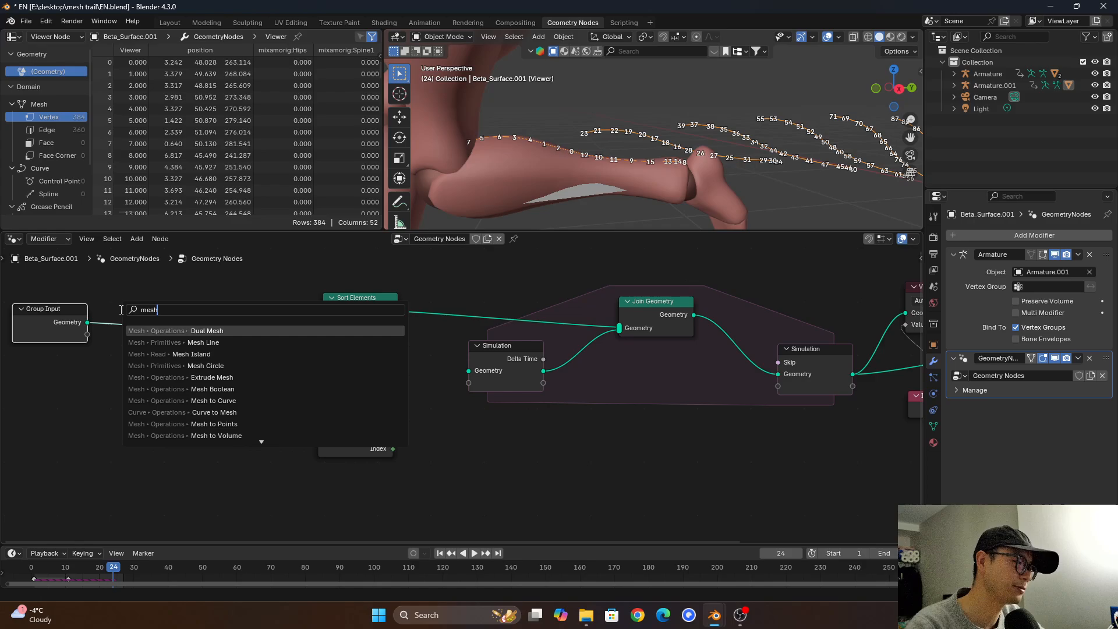
type(" to c")
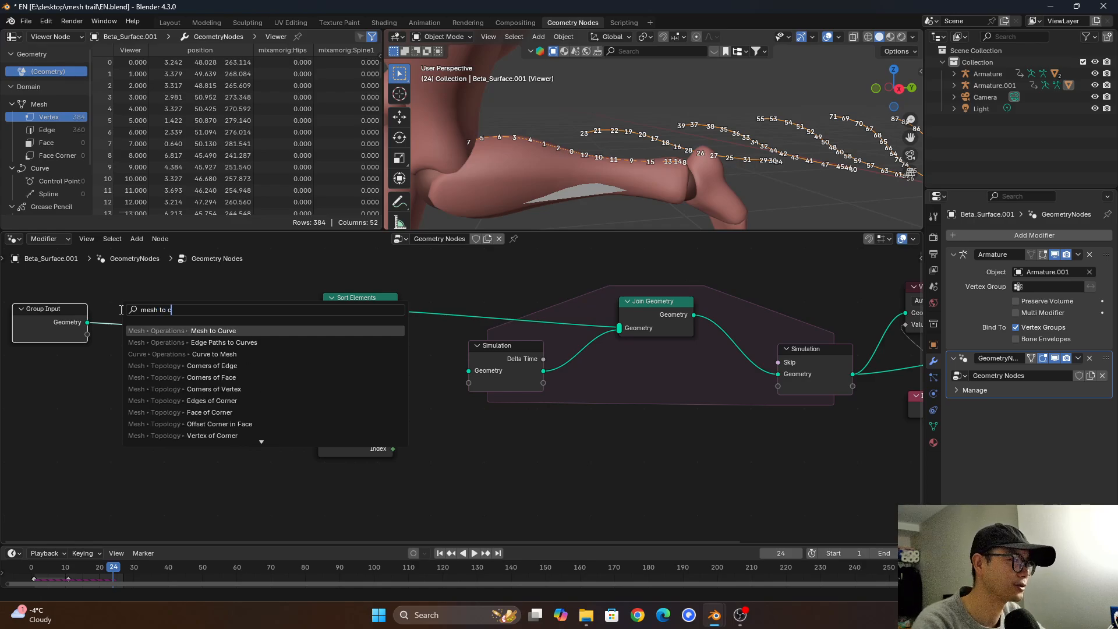
key("Return")
left_click(121, 310)
Insert a Curve to Mesh node between Mesh to Curve and Sort Elements, and check the point order along the leg line.
key("shift+a")
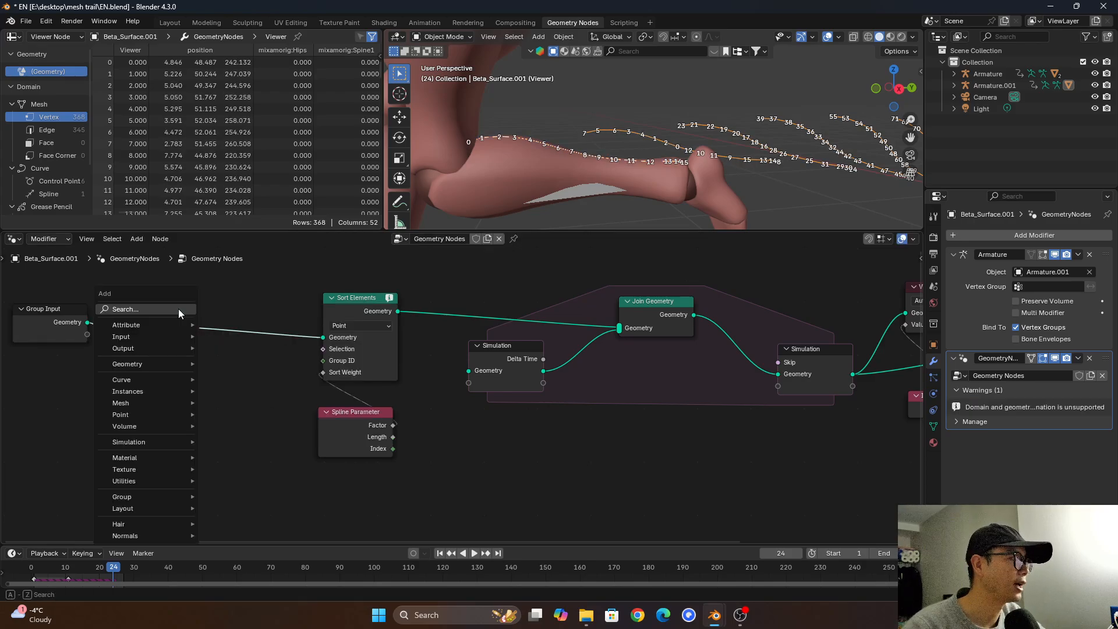
left_click(181, 310)
type("cur to m")
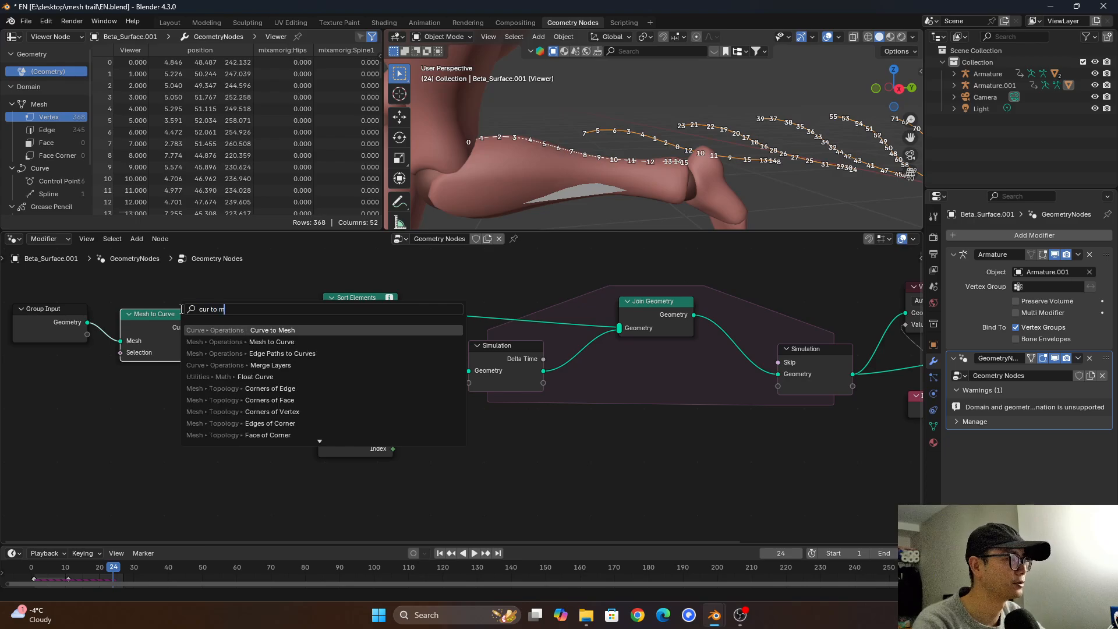
key("Return")
left_click(250, 326)
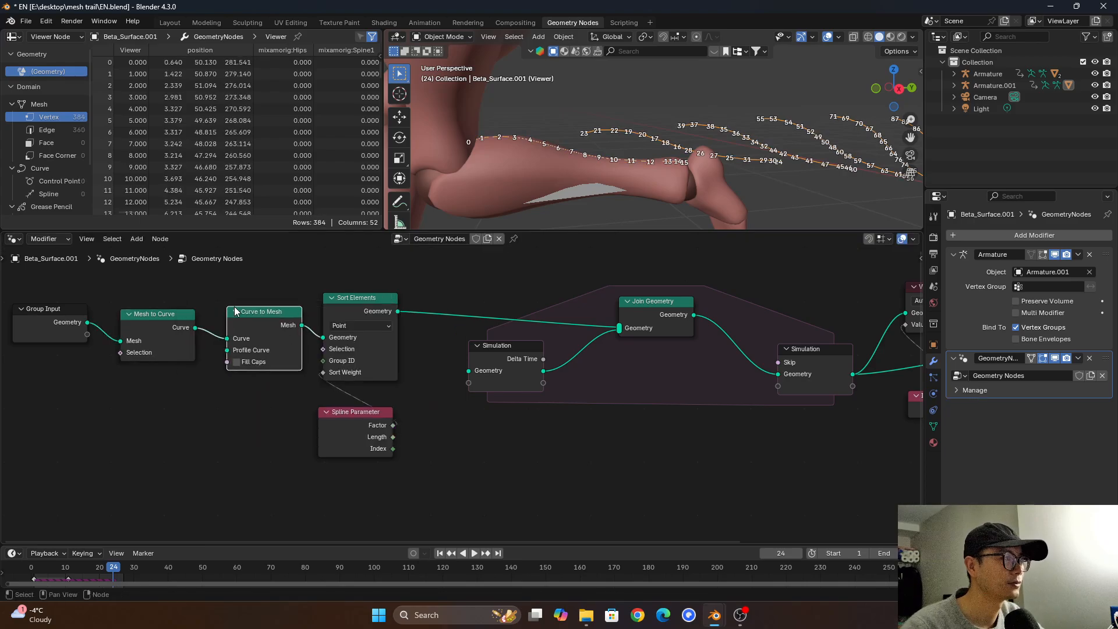
left_click(346, 415)
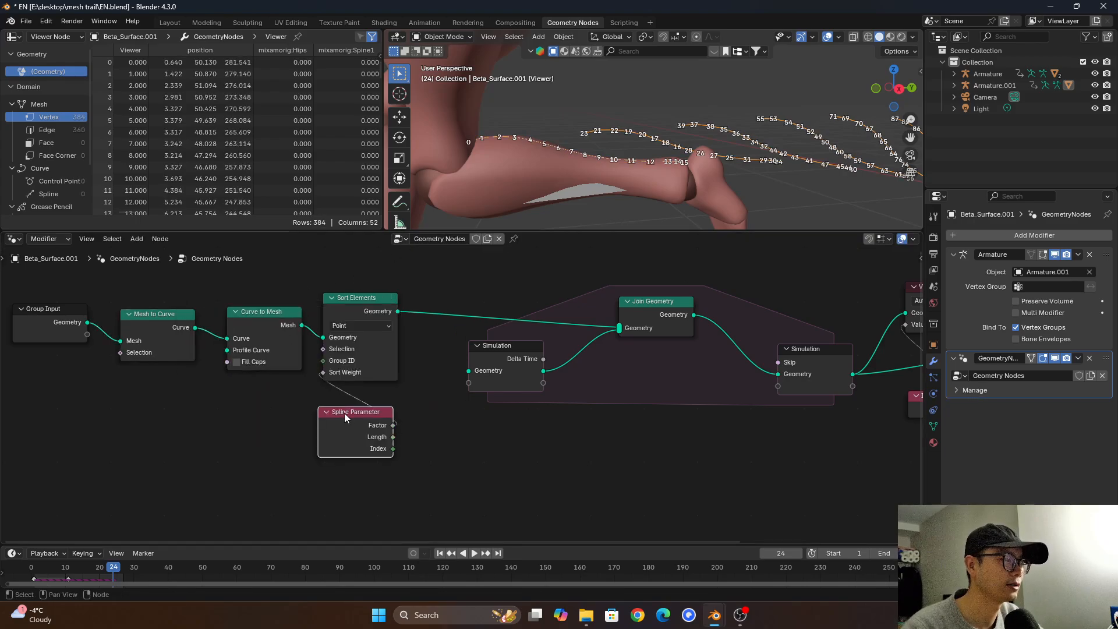
middle_click_drag(519, 212, 689, 168)
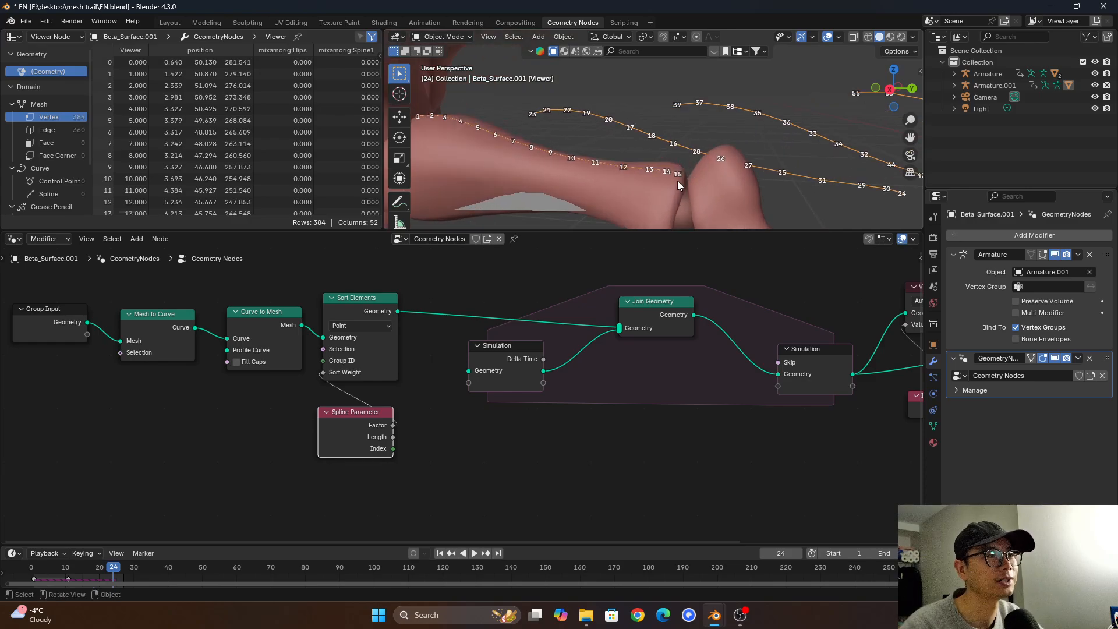
scroll(669, 180, "down", 9)
scroll(617, 177, "up", 2)
scroll(616, 177, "up", 1)
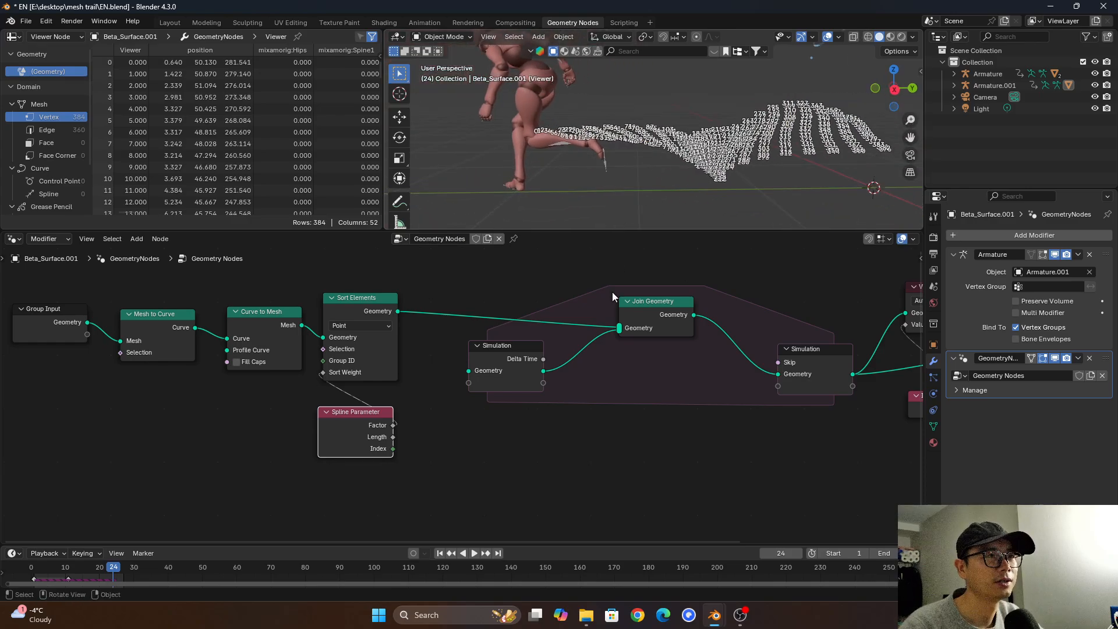
Move the Group Output, Viewer and Index nodes farther from the Simulation zone to make room.
scroll(613, 314, "down", 3)
scroll(635, 344, "right", 5, "ctrl")
left_click_drag(684, 334, 811, 334)
scroll(585, 386, "up", 1)
left_click_drag(597, 403, 730, 289)
Insert a Sample Index node on the link between the Simulation zone's output and the Viewer.
key("shift+a")
left_click(583, 309)
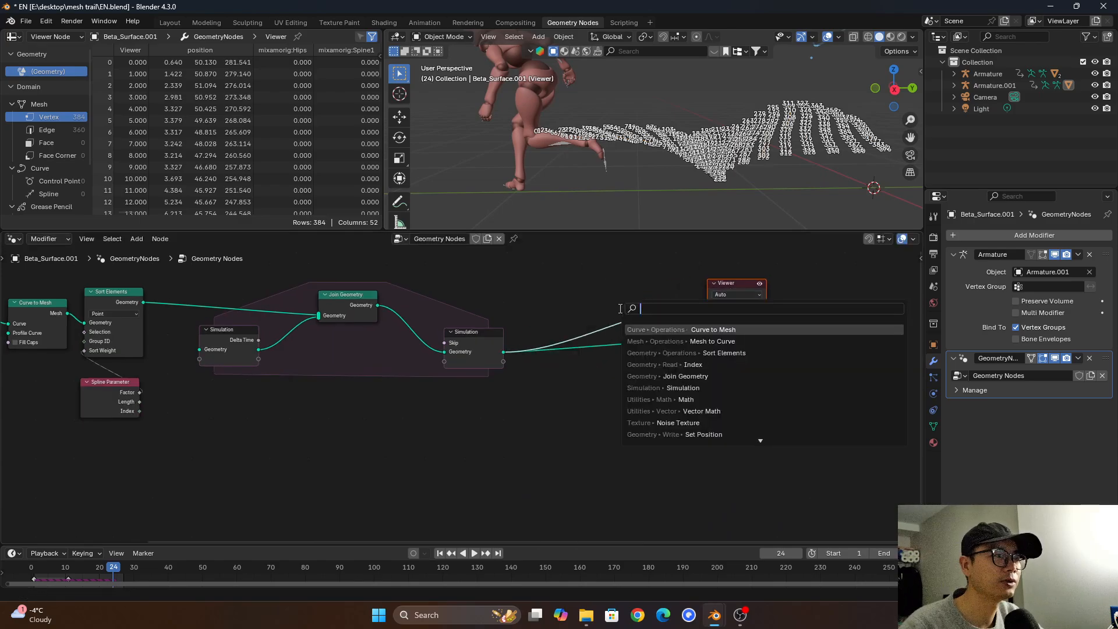
type("samp in")
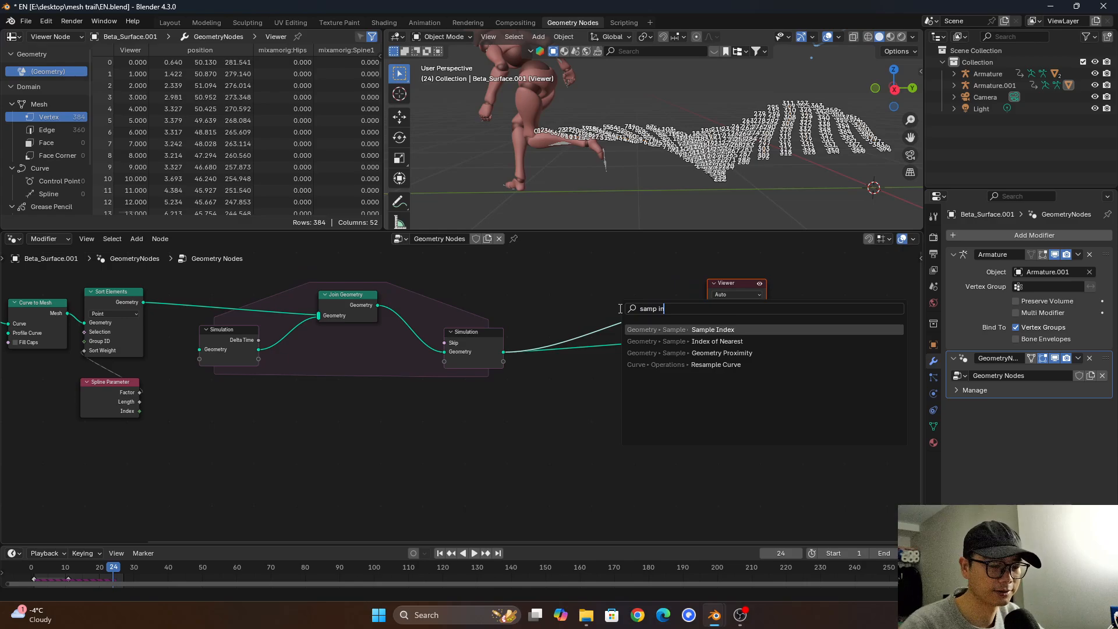
key("Return")
left_click(638, 327)
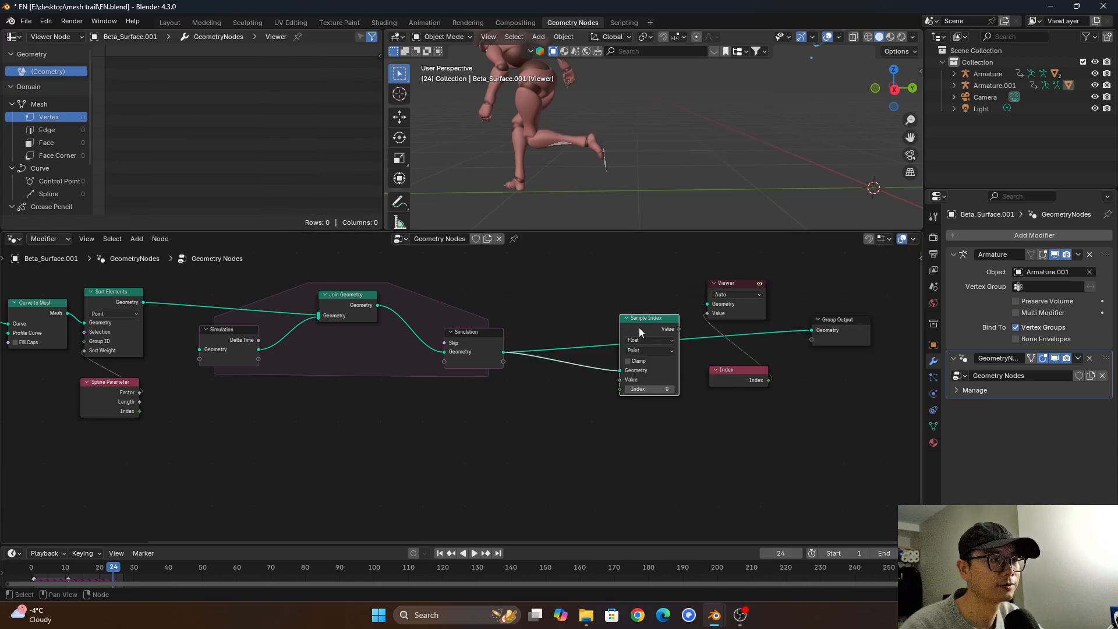
Move the Sample Index node below the main geometry link and connect the Index node, placed beneath it, to its Index input.
scroll(638, 327, "up", 2)
middle_click_drag(635, 328, 529, 339)
left_click_drag(569, 333, 545, 394)
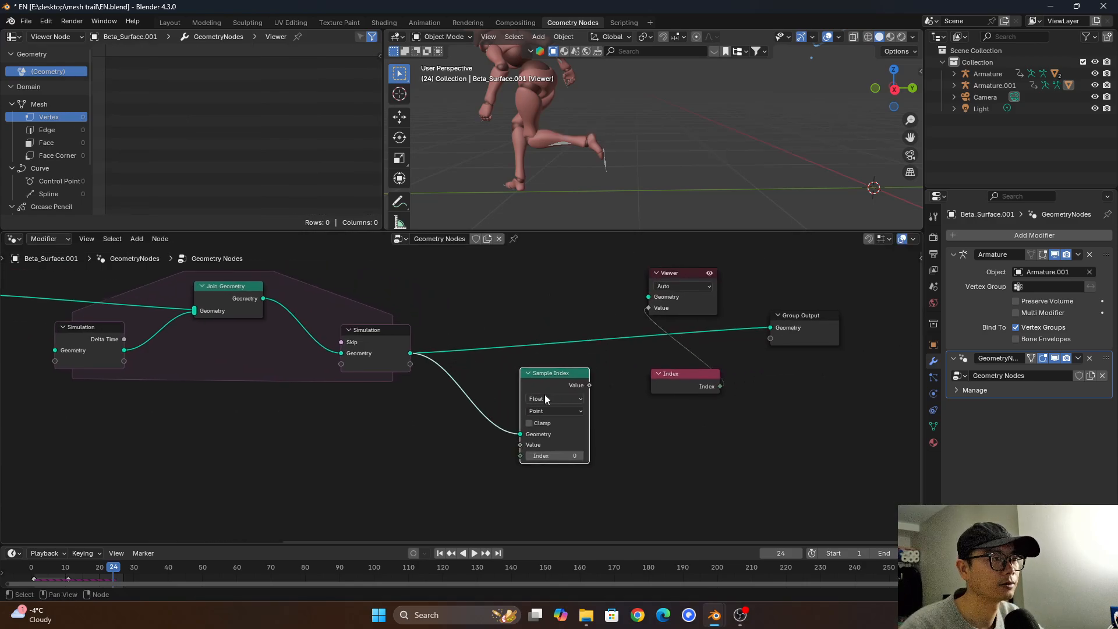
scroll(545, 396, "up", 1)
middle_click_drag(533, 441, 550, 393)
left_click_drag(560, 332, 562, 310)
left_click_drag(704, 343, 561, 434)
Add a Position node feeding the Sample Index node's Value input, with the data type set to Vector.
left_click_drag(537, 395, 519, 380)
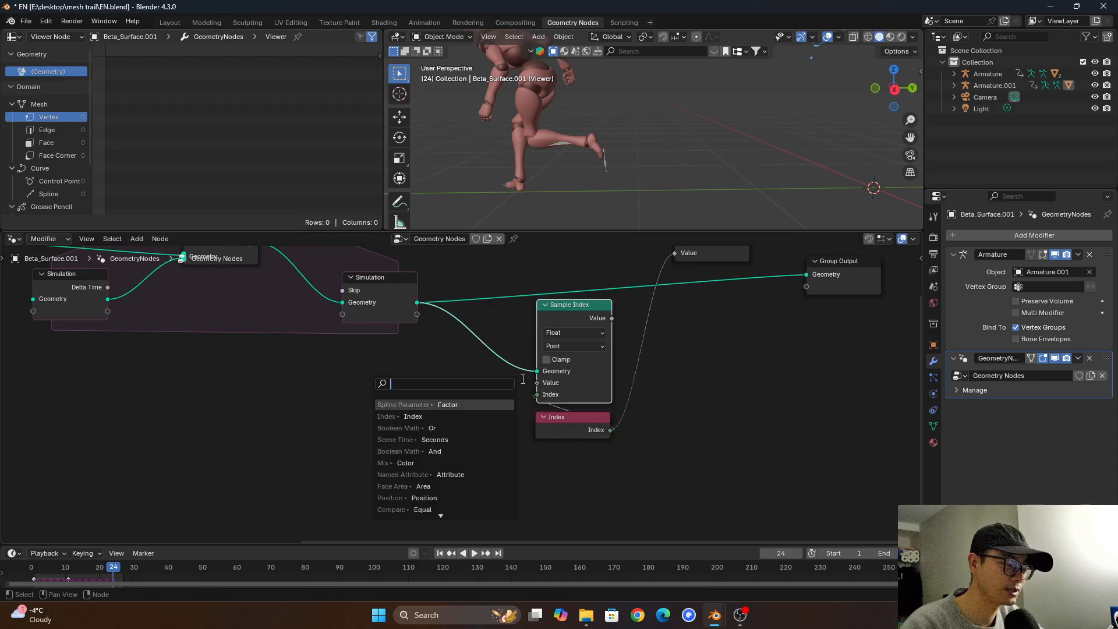
type("posi")
key("Return")
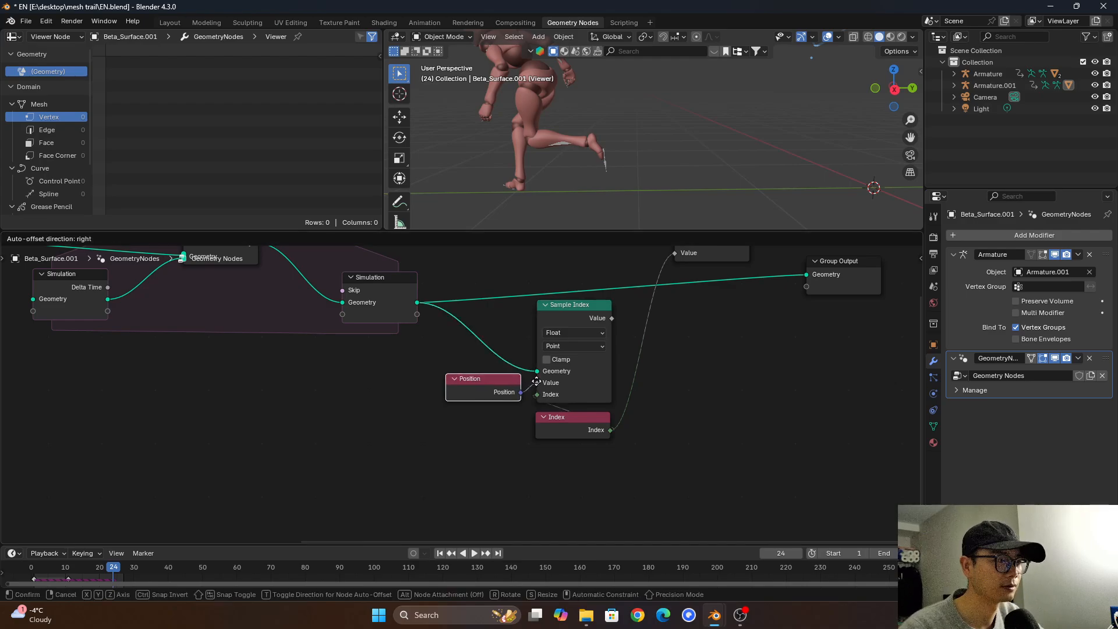
left_click(540, 383)
left_click(579, 333)
left_click(570, 382)
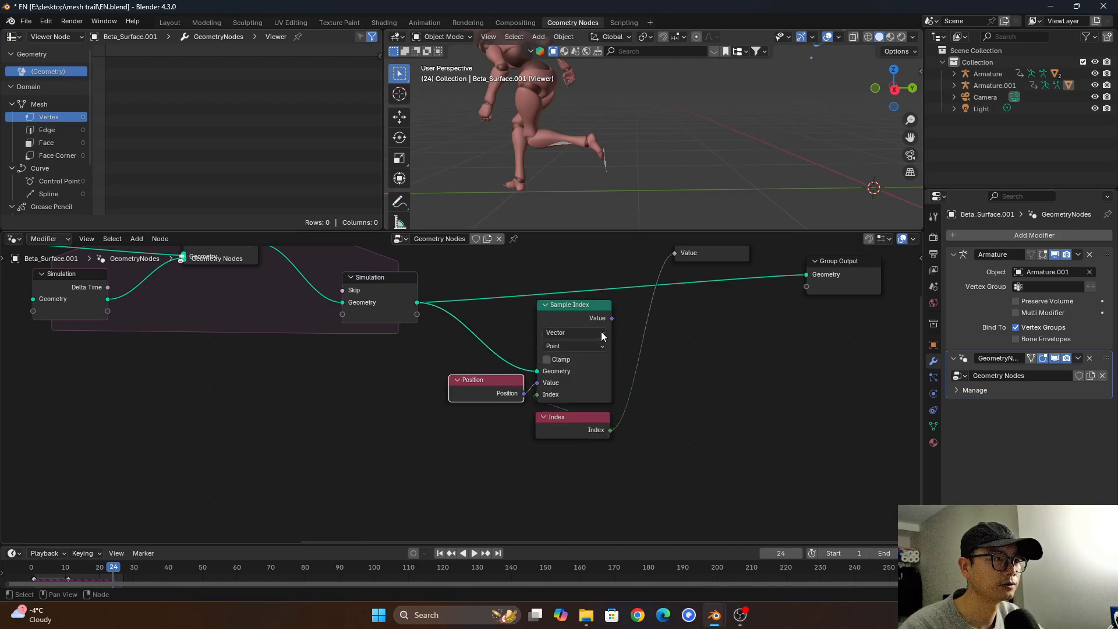
Preview the Sample Index value on the Simulation zone's output geometry in the Viewer and compare it with the position column in the spreadsheet.
left_click(592, 316, "ctrl+shift")
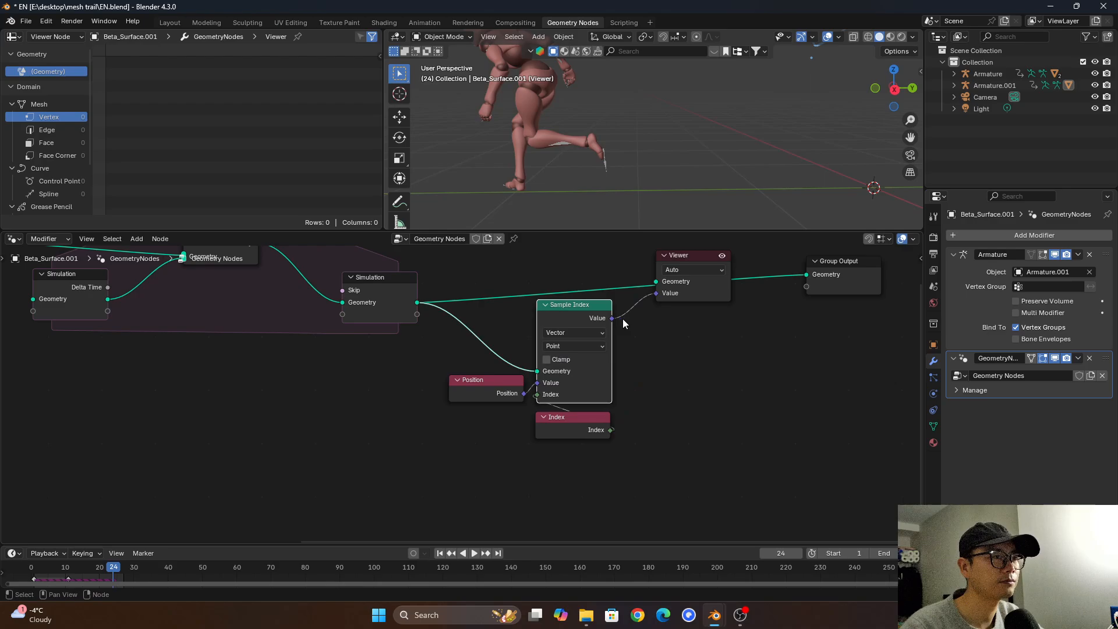
key("g")
left_click(415, 295)
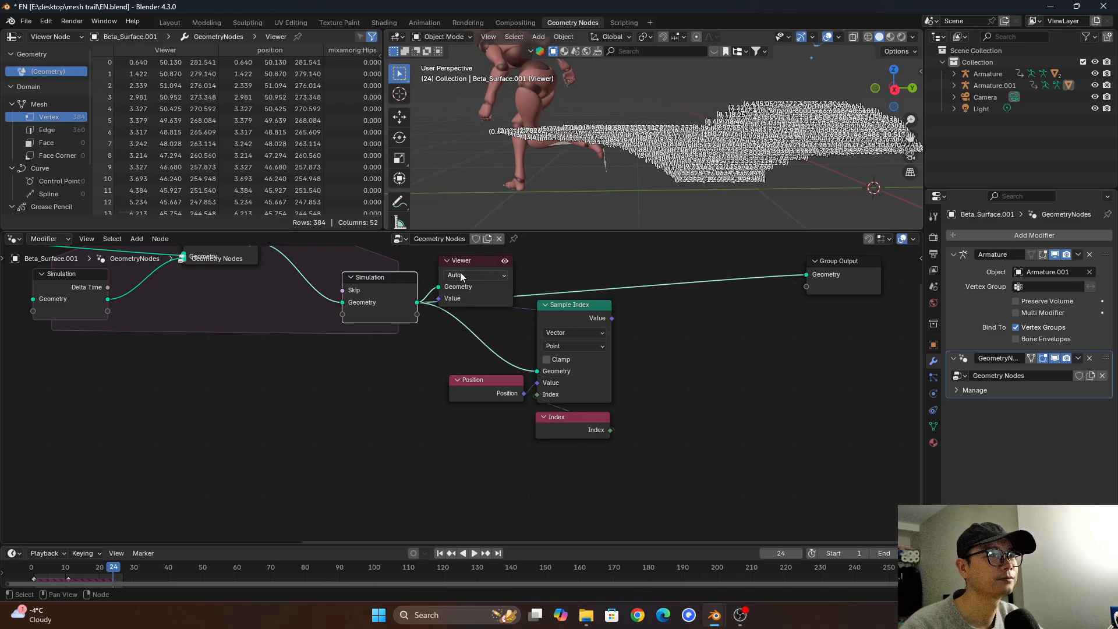
left_click_drag(466, 266, 718, 318)
key("ctrl+s")
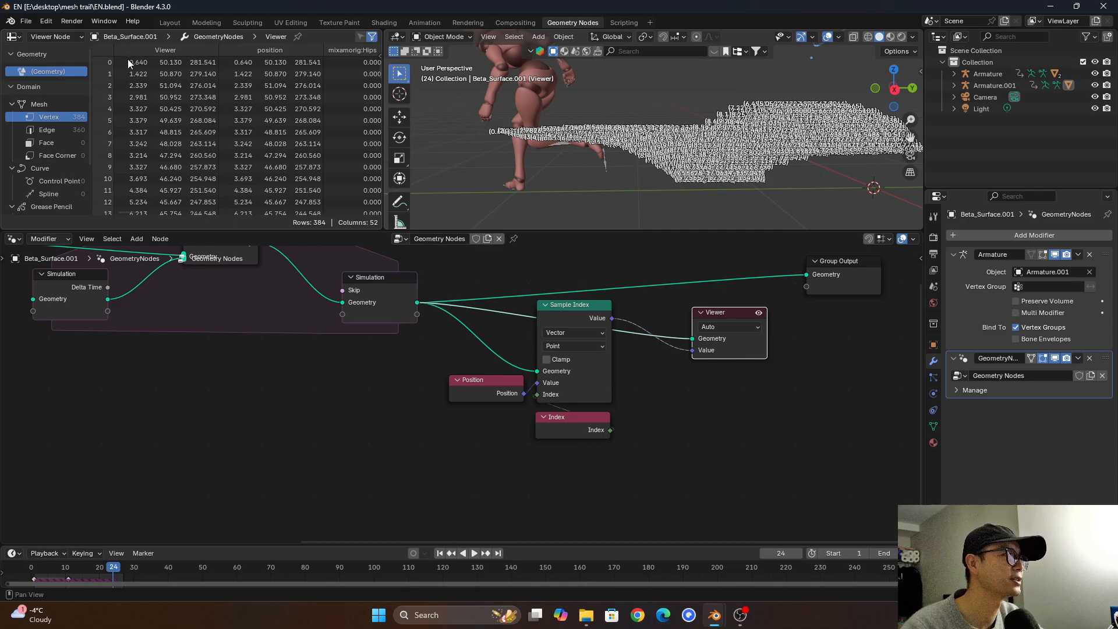
scroll(302, 114, "down", 2)
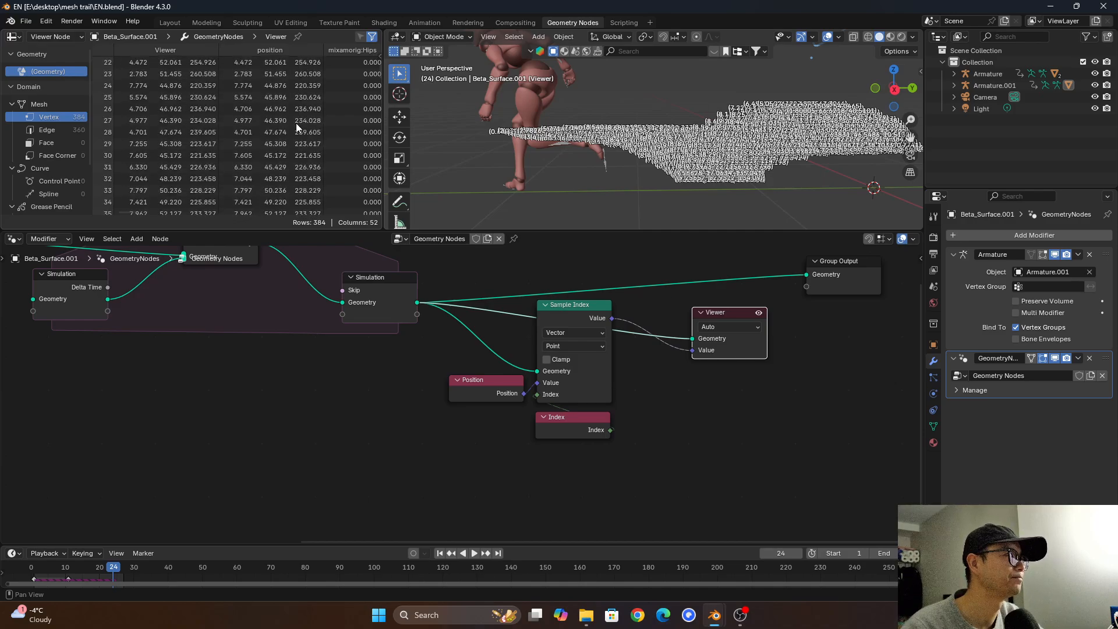
scroll(294, 124, "up", 2)
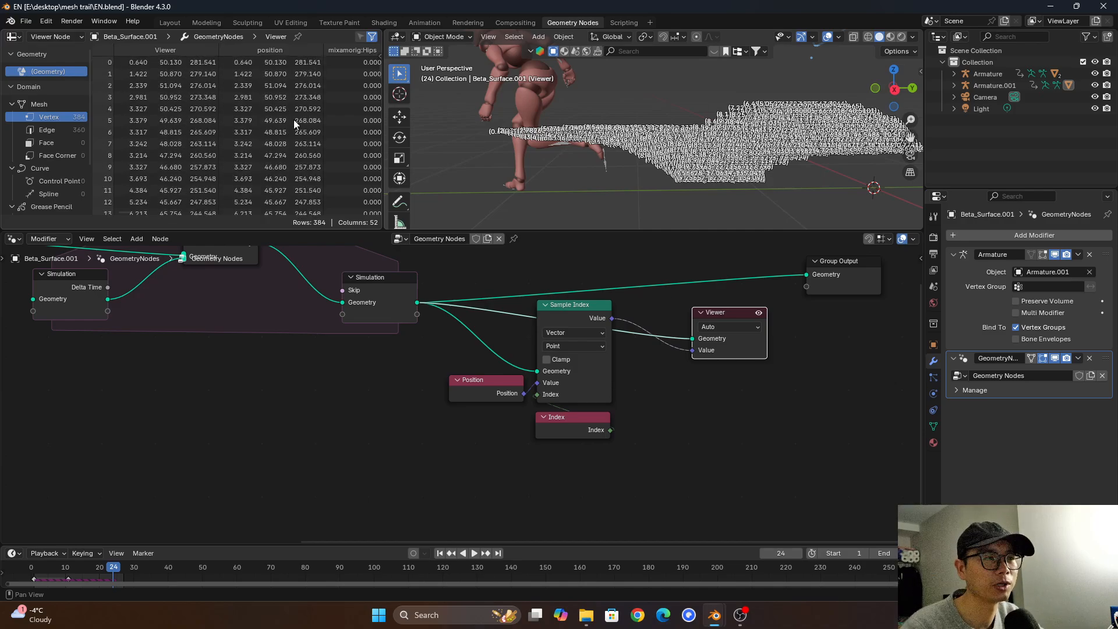
mouse_move(294, 120)
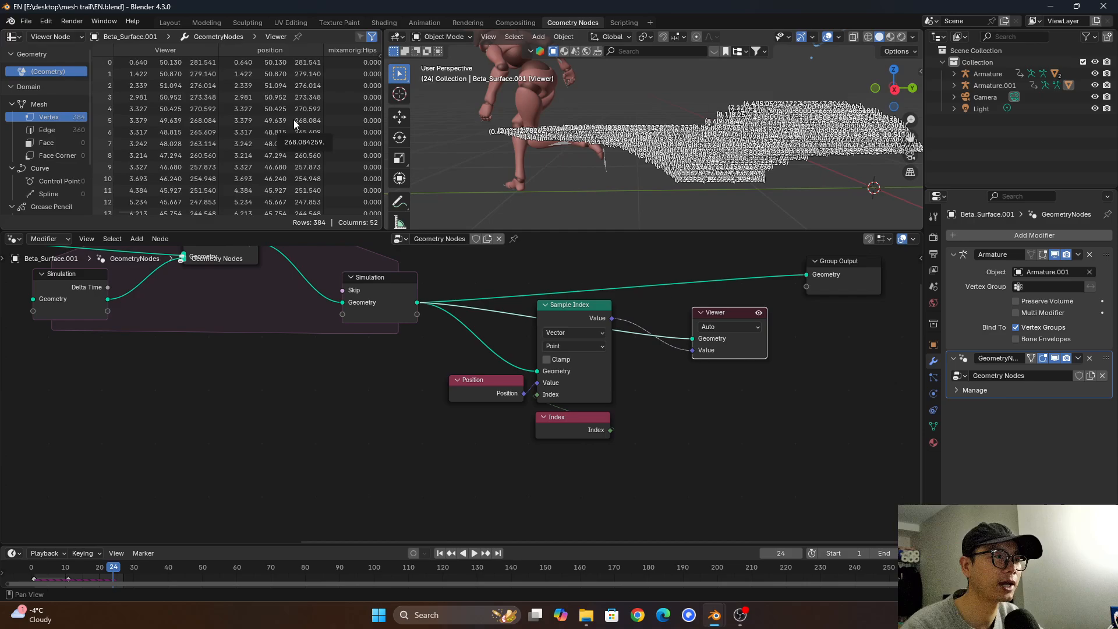
Save the file and delete the Viewer node.
key("ctrl+s")
left_click(750, 341)
key("Delete")
Join all nodes between Group Input and Group Output into one frame.
key("Home")
middle_click_drag(350, 433, 529, 371)
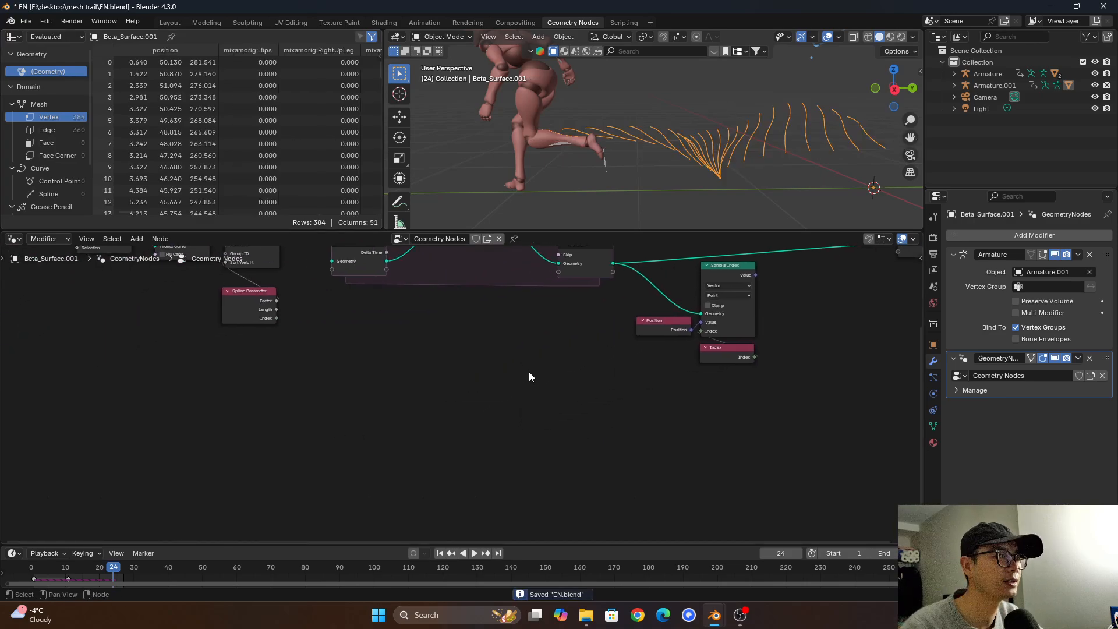
scroll(518, 374, "down", 1)
key("shift+a")
key("Home")
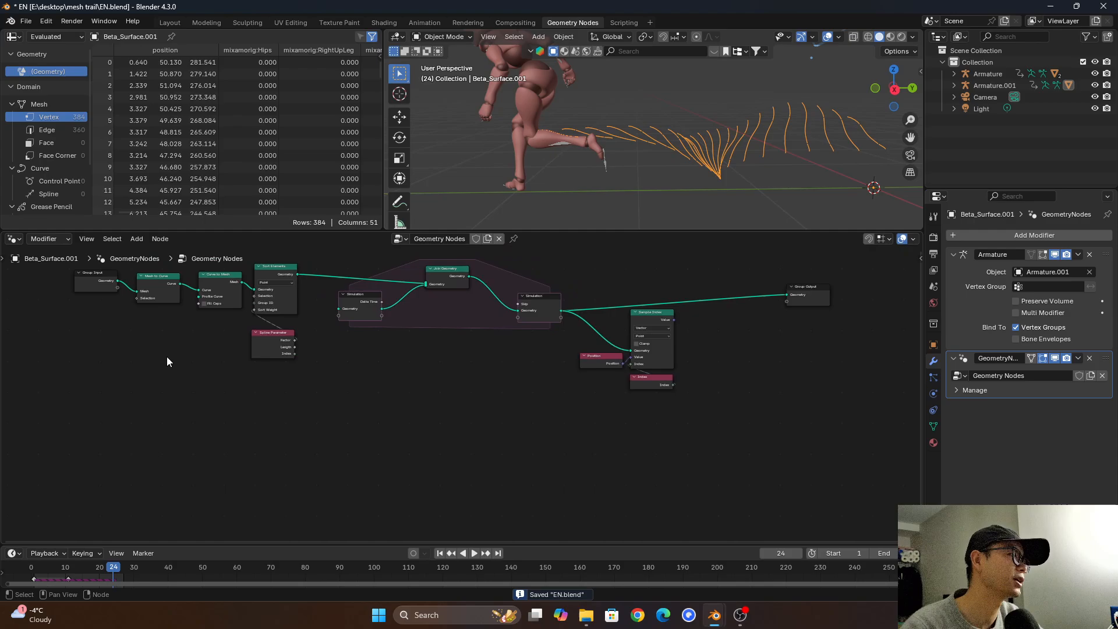
left_click_drag(143, 278, 694, 426)
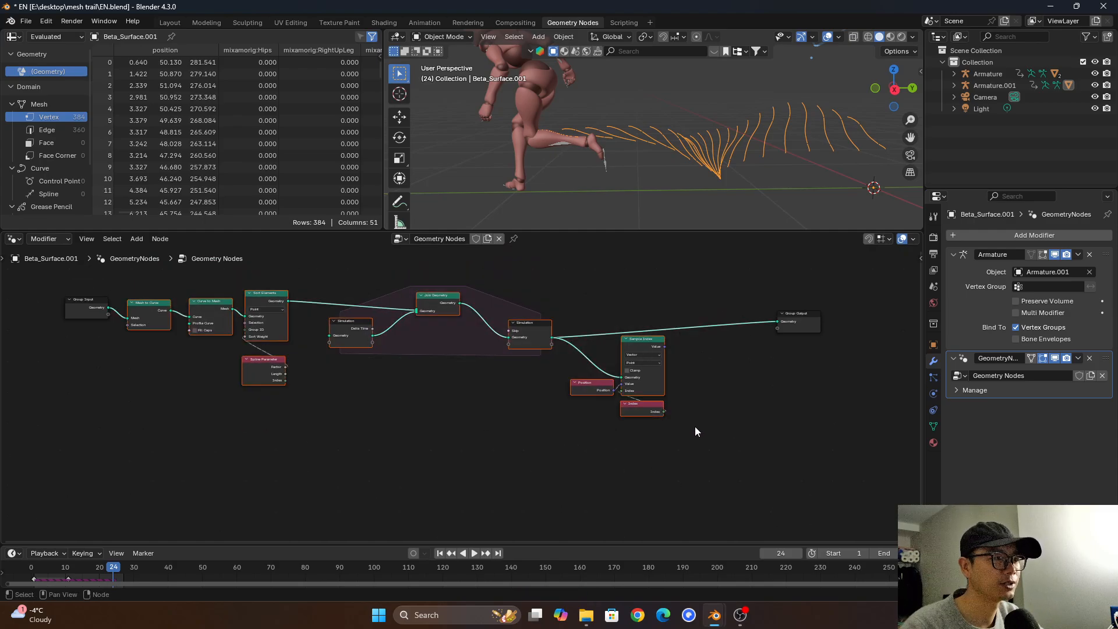
key("ctrl+j")
Label the new frame "source postion".
scroll(695, 431, "up", 1)
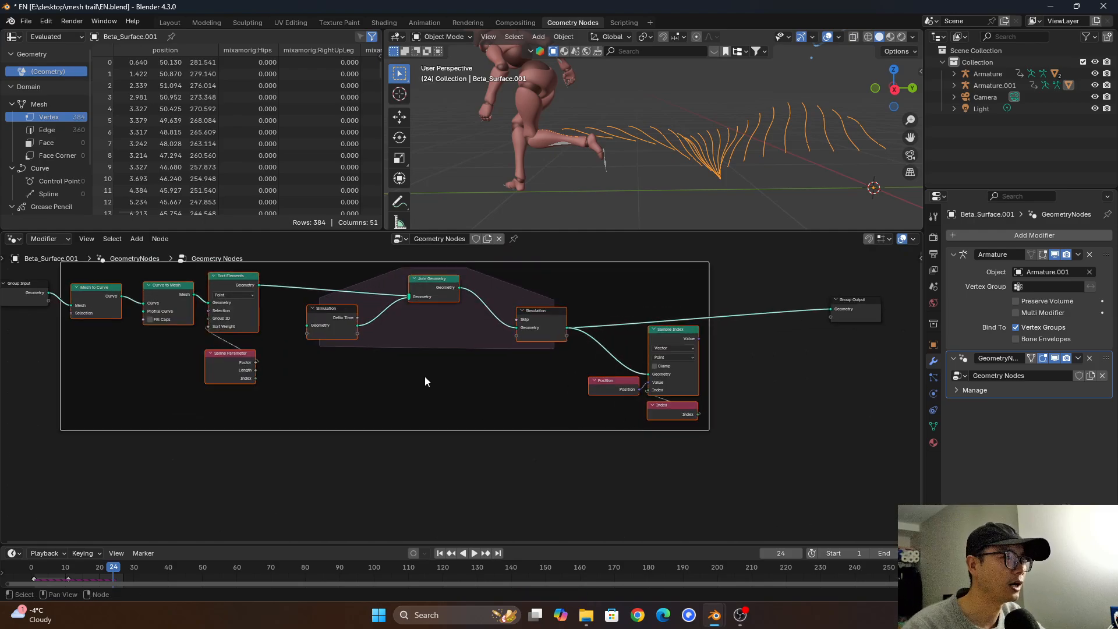
right_click(425, 376)
left_click(367, 543)
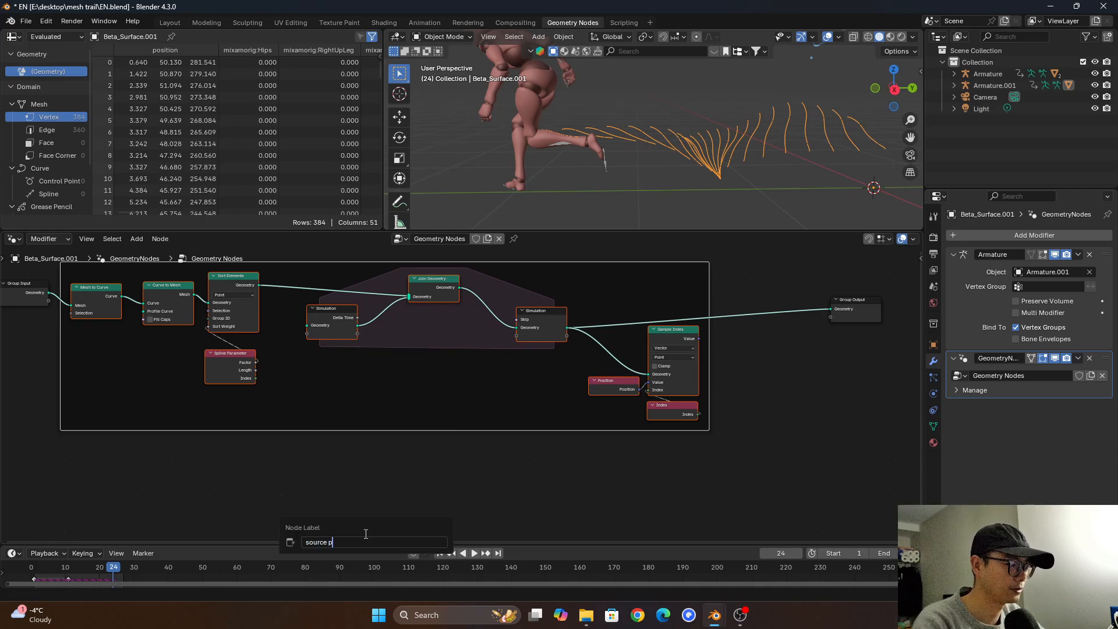
type("source postion")
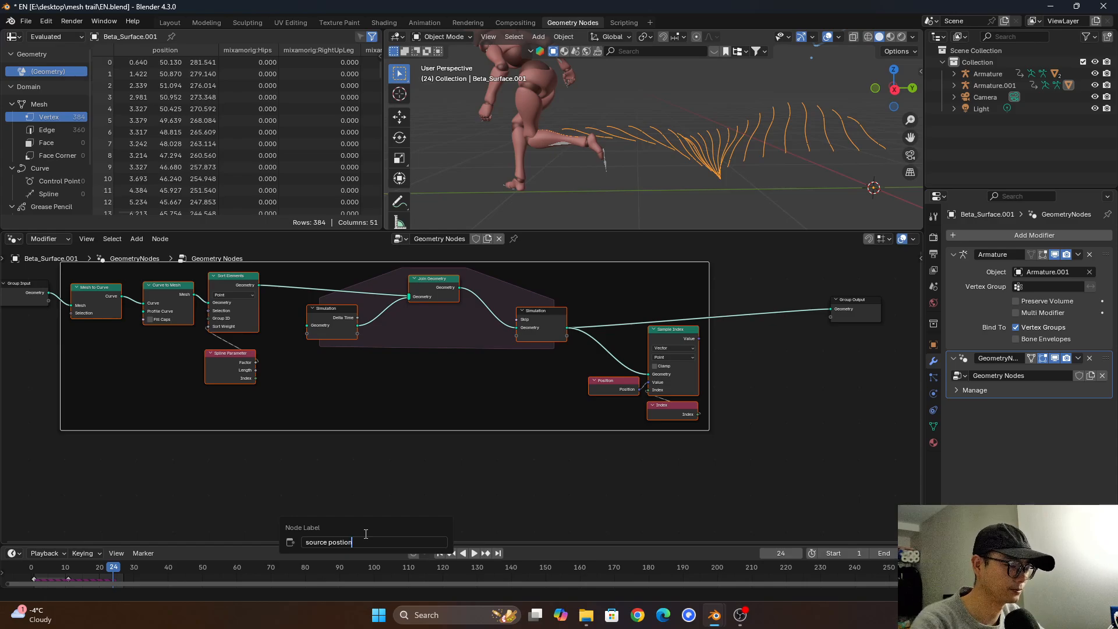
key("Return")
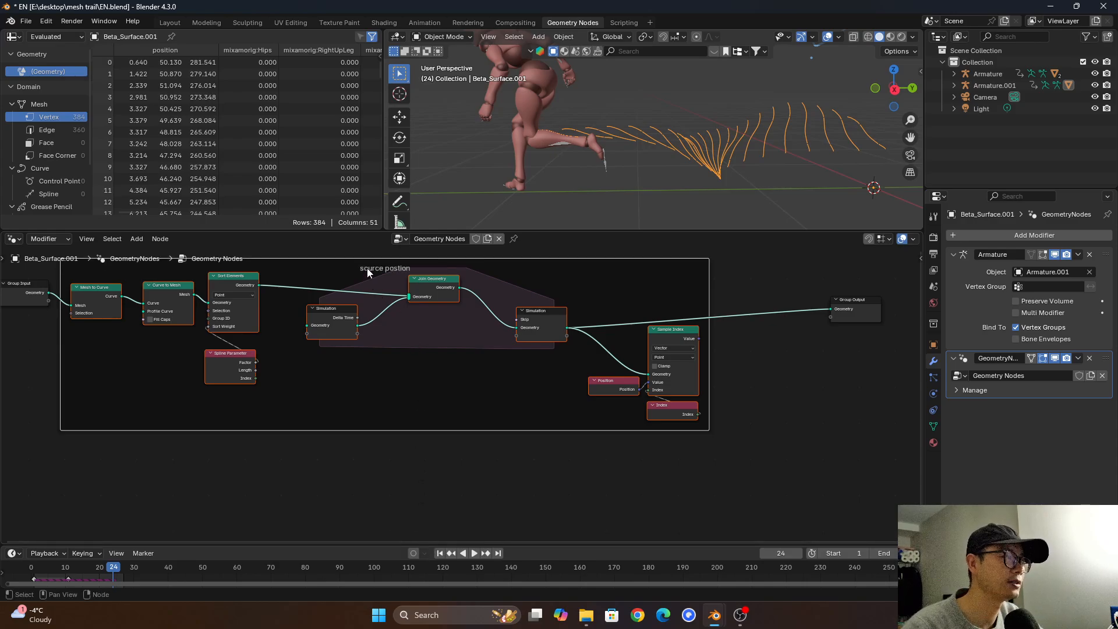
Add a Grid node in the empty space below the "source postion" frame.
middle_click_drag(357, 360, 354, 347)
scroll(354, 348, "down", 2)
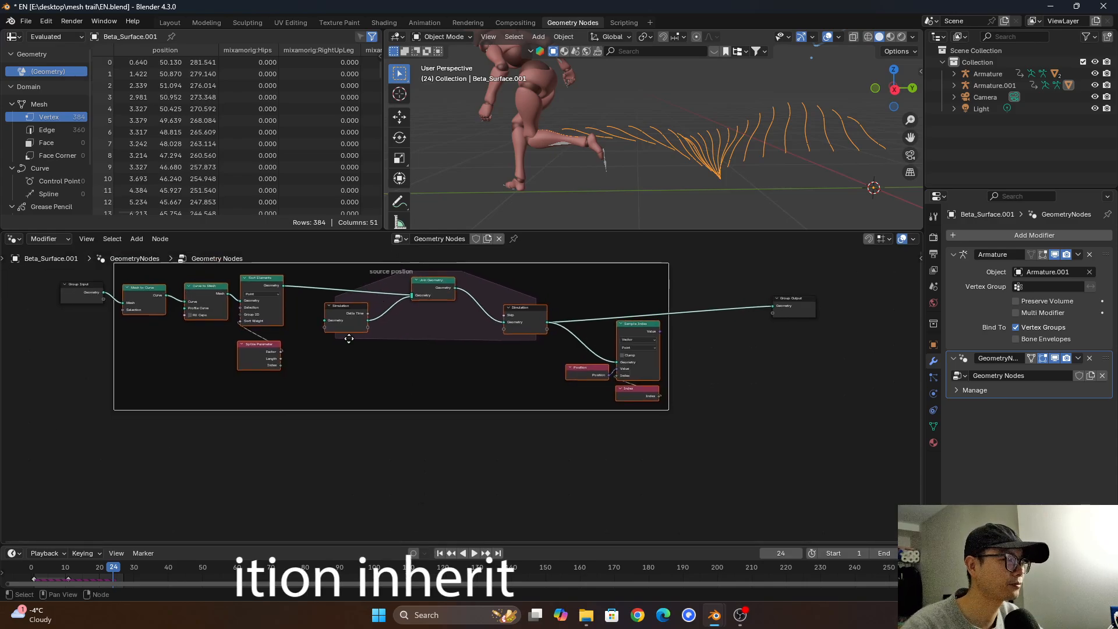
middle_click_drag(397, 419, 377, 378)
key("shift+a")
type("grtid")
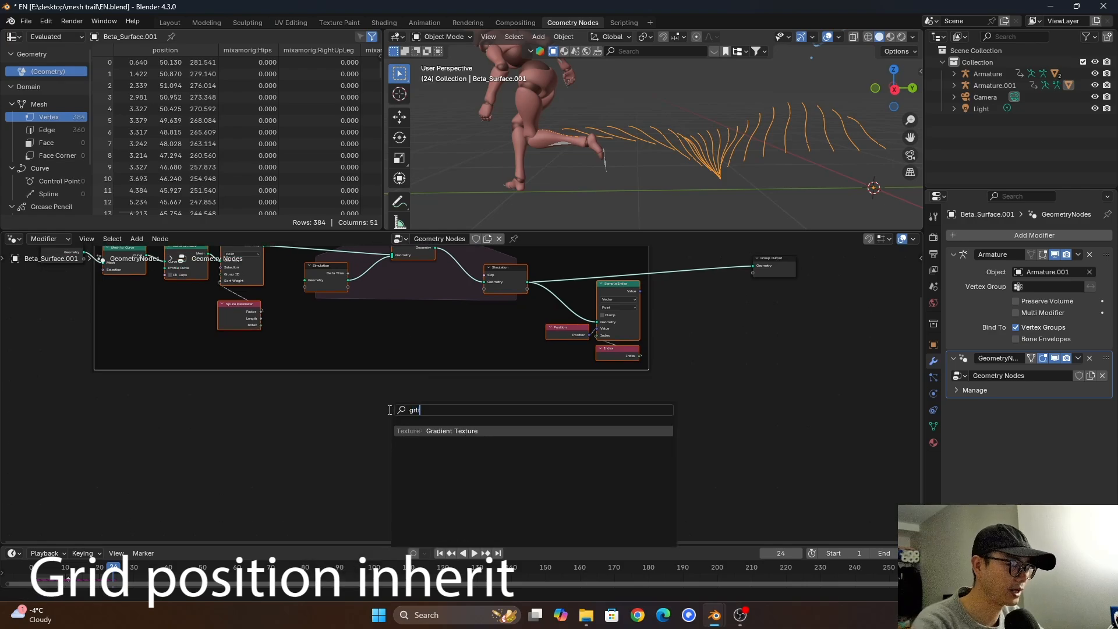
key("BackSpace")
key("BackSpace")
key("BackSpace")
key("Return")
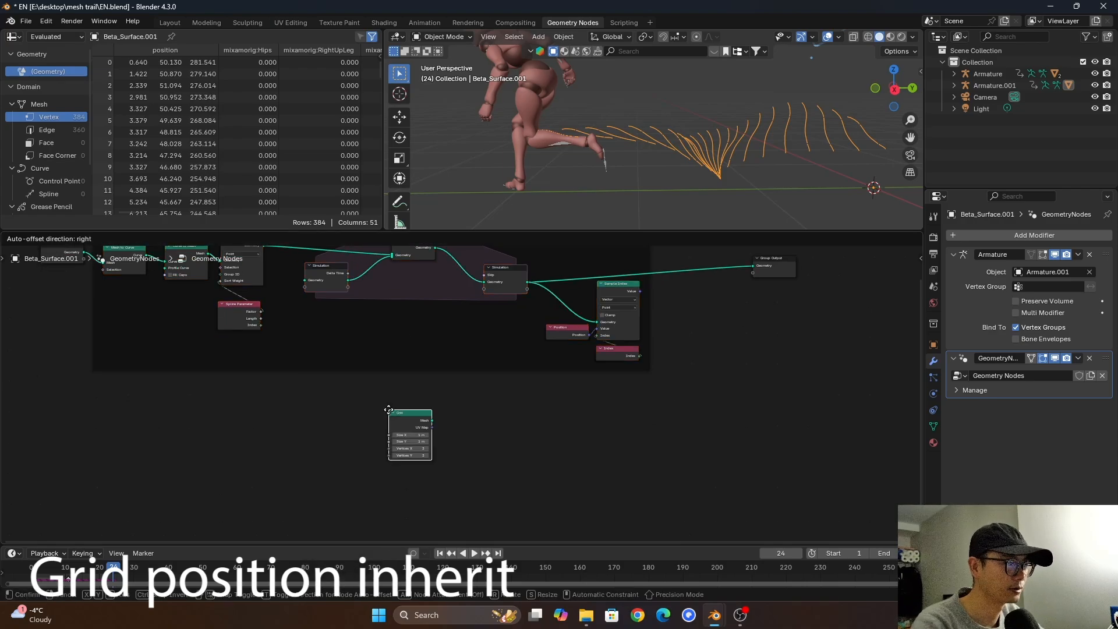
left_click(400, 405)
key("F2")
Preview the Grid node's mesh in the Viewer and look at the world origin in the 3D viewport.
scroll(458, 427, "up", 1)
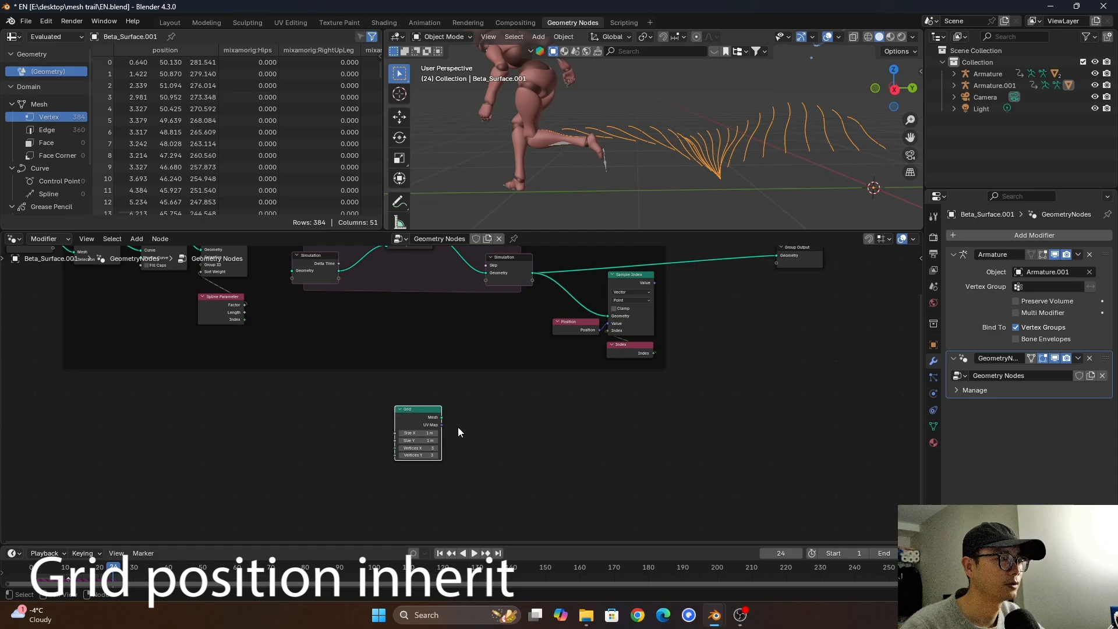
left_click(425, 411, "ctrl+shift")
middle_click_drag(742, 184, 661, 185, "shift")
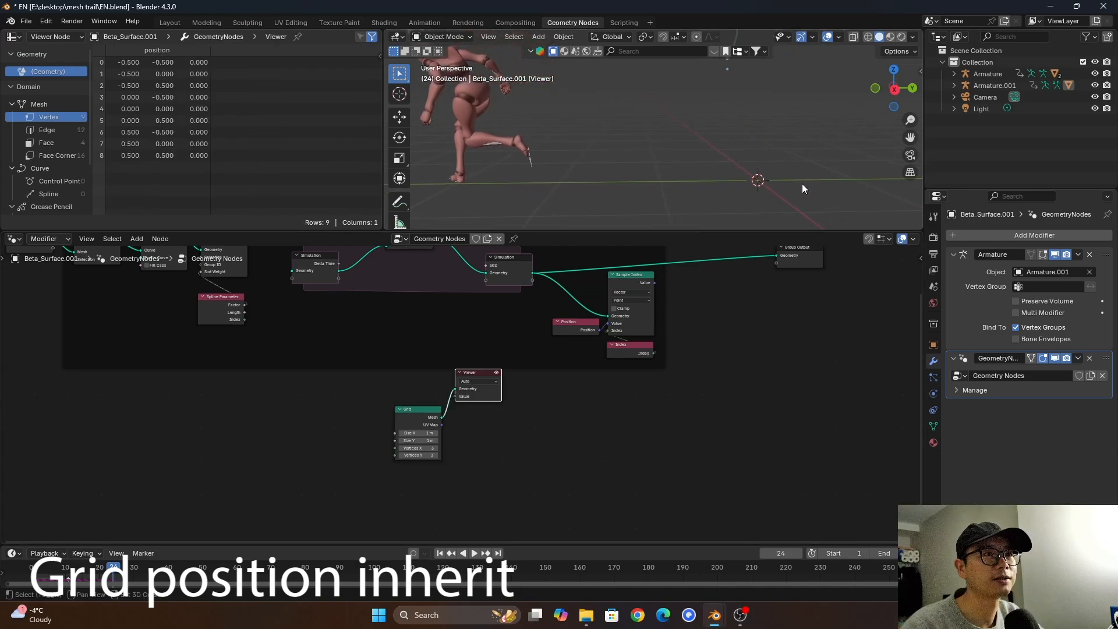
middle_click_drag(802, 183, 810, 197)
Set the Grid node's Size X and Size Y to 10 m.
scroll(443, 427, "up", 3)
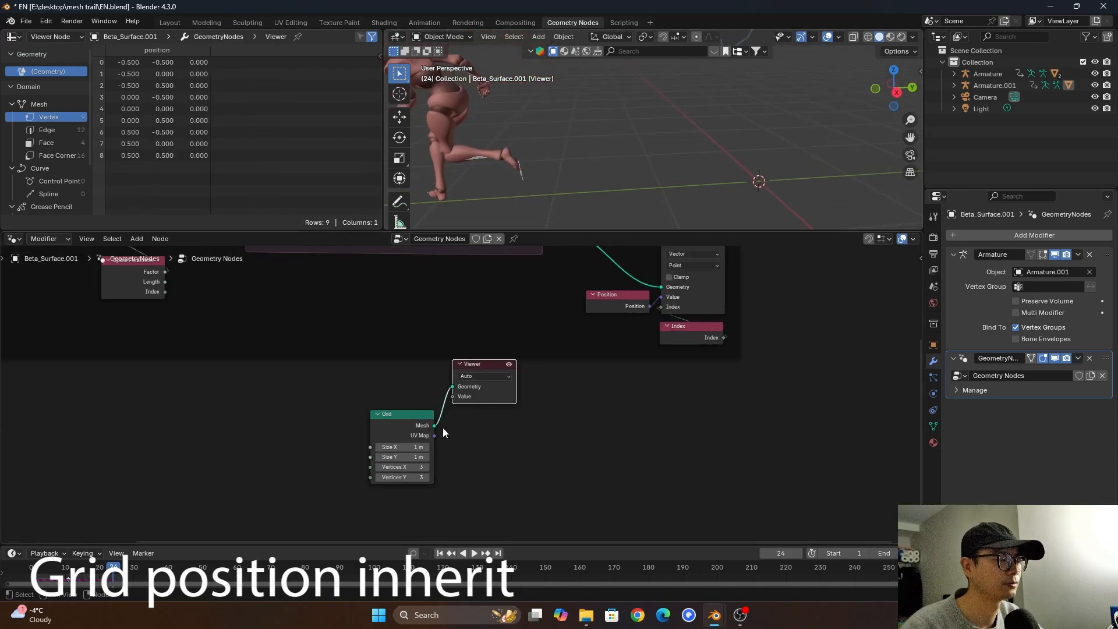
left_click(390, 455)
type("10")
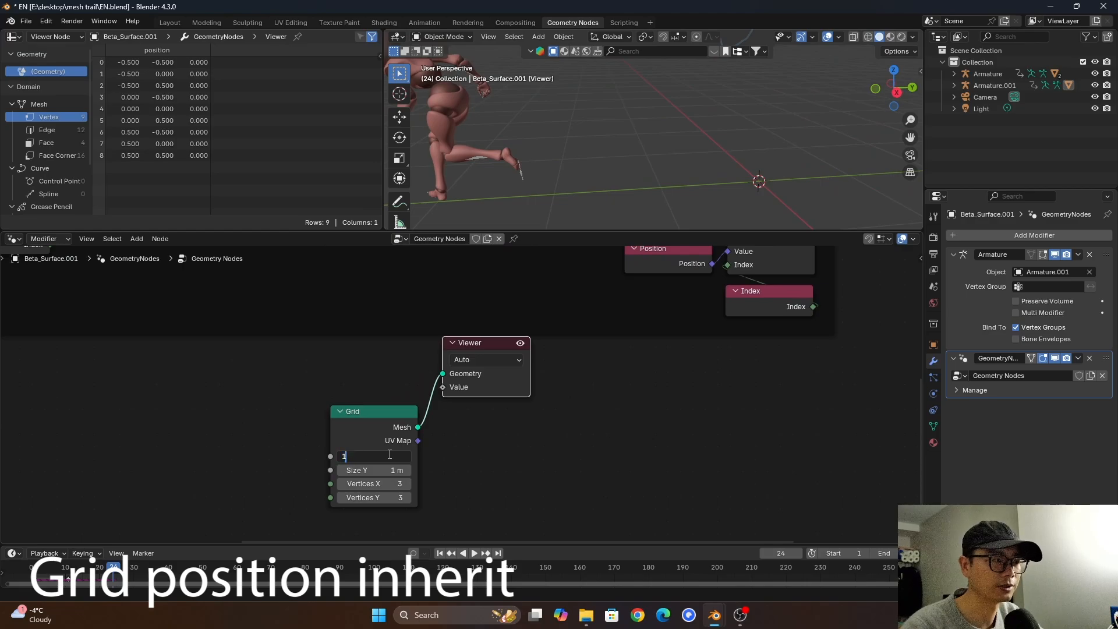
key("Tab")
type("10")
key("Return")
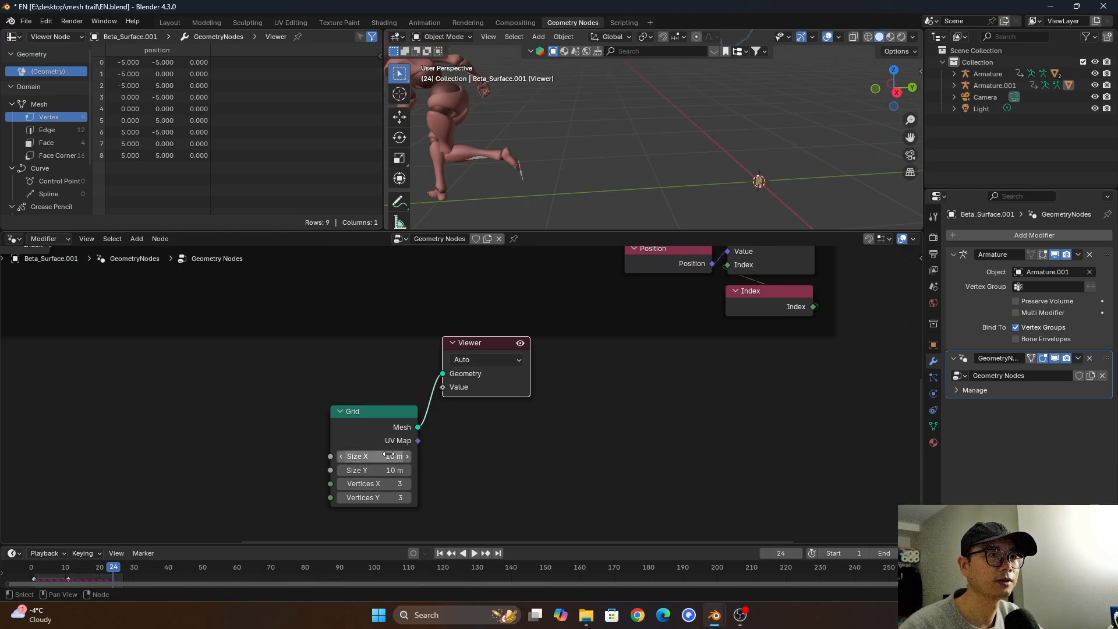
Set the Grid node's Size X and Size Y to 50 m.
left_click(389, 451)
double_click(373, 455)
type("50")
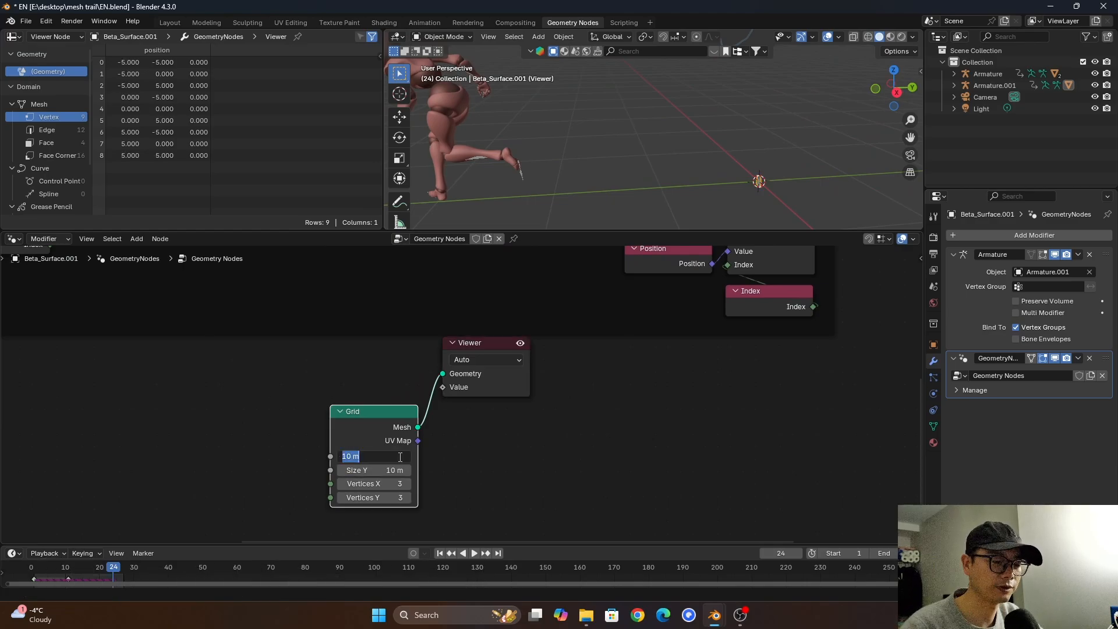
key("Tab")
type("50")
key("Return")
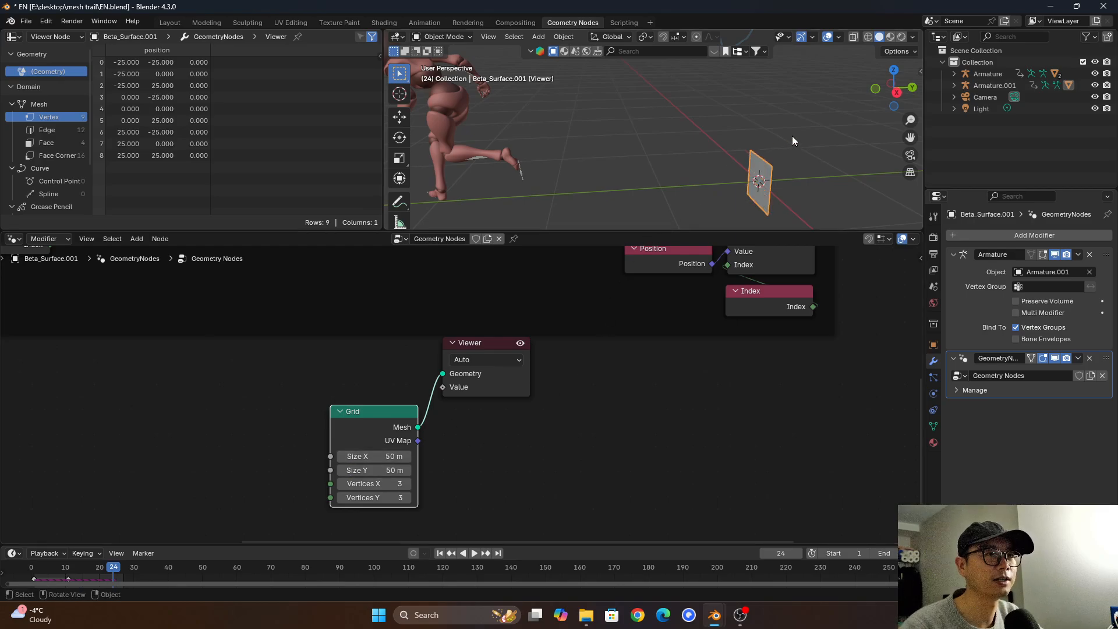
Switch the 3D viewport to wireframe shading and view the grid from the front.
middle_click_drag(792, 135, 866, 41)
left_click(867, 38)
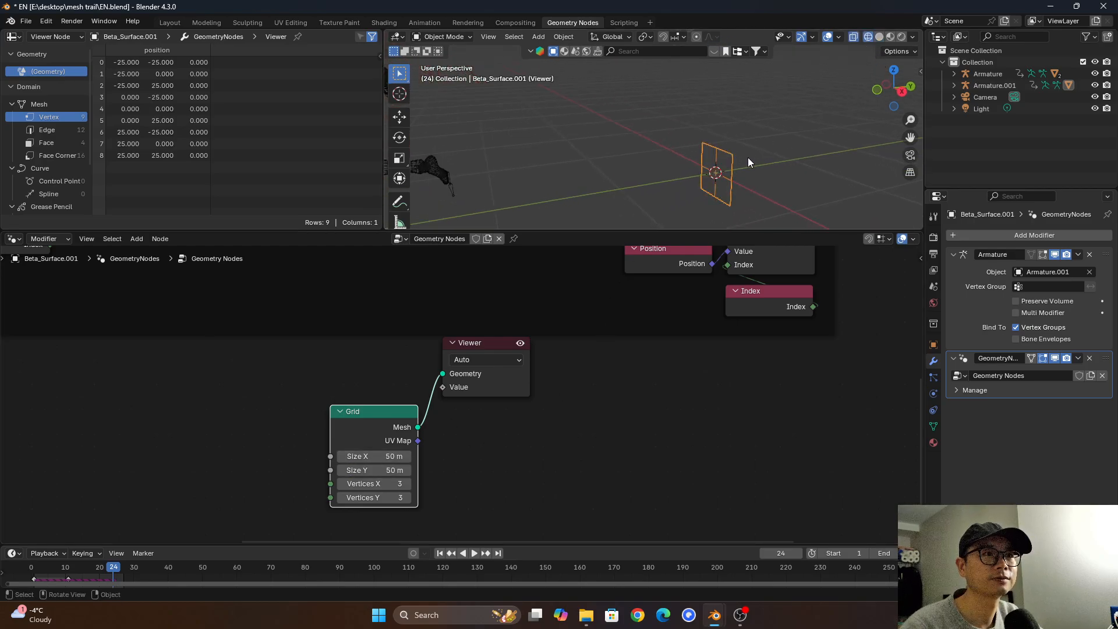
mouse_move(747, 157)
middle_mouse_down()
mouse_move(697, 150)
mouse_move(739, 145)
middle_mouse_up()
scroll(410, 434, "up", 2)
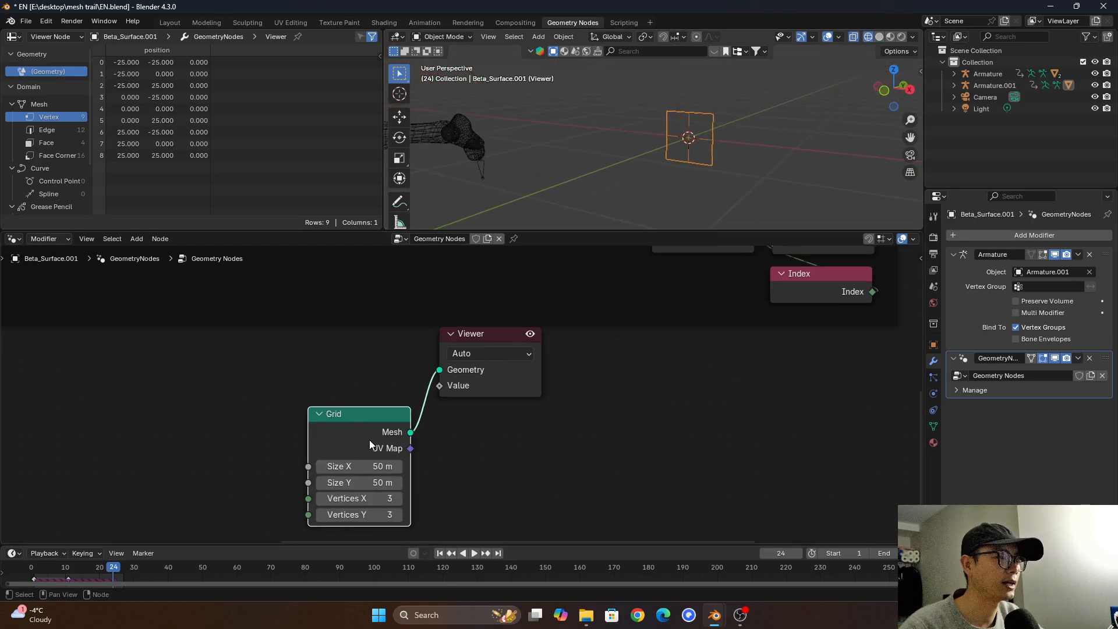
Arrange the Grid and Viewer nodes side by side below the frame.
left_click_drag(368, 441, 360, 390)
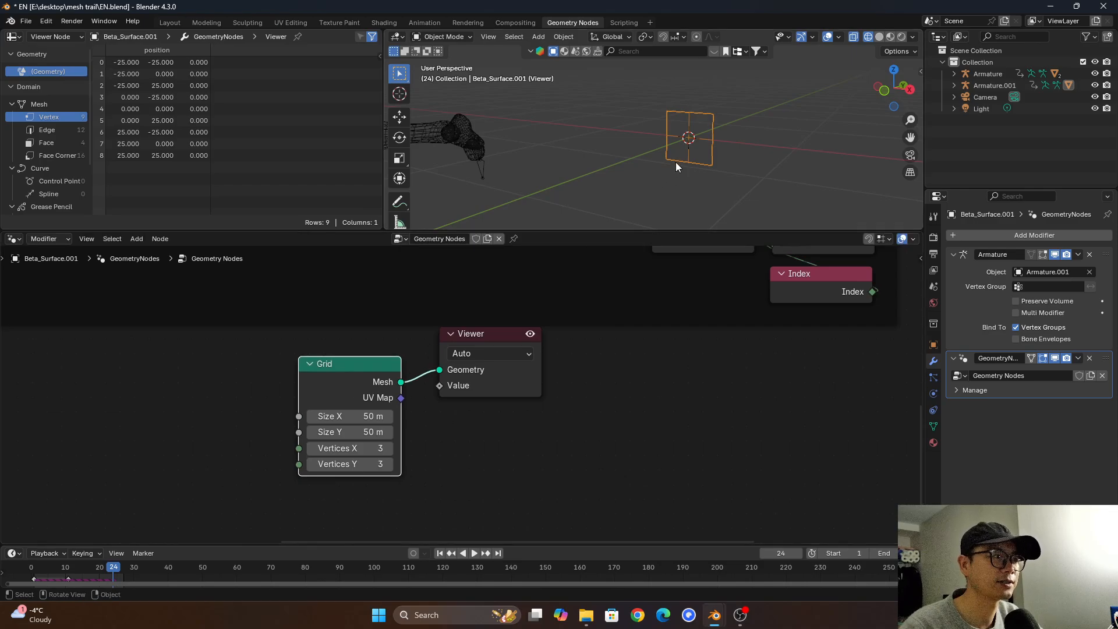
left_click_drag(488, 333, 514, 366)
scroll(359, 393, "down", 2)
left_click_drag(360, 388, 354, 403)
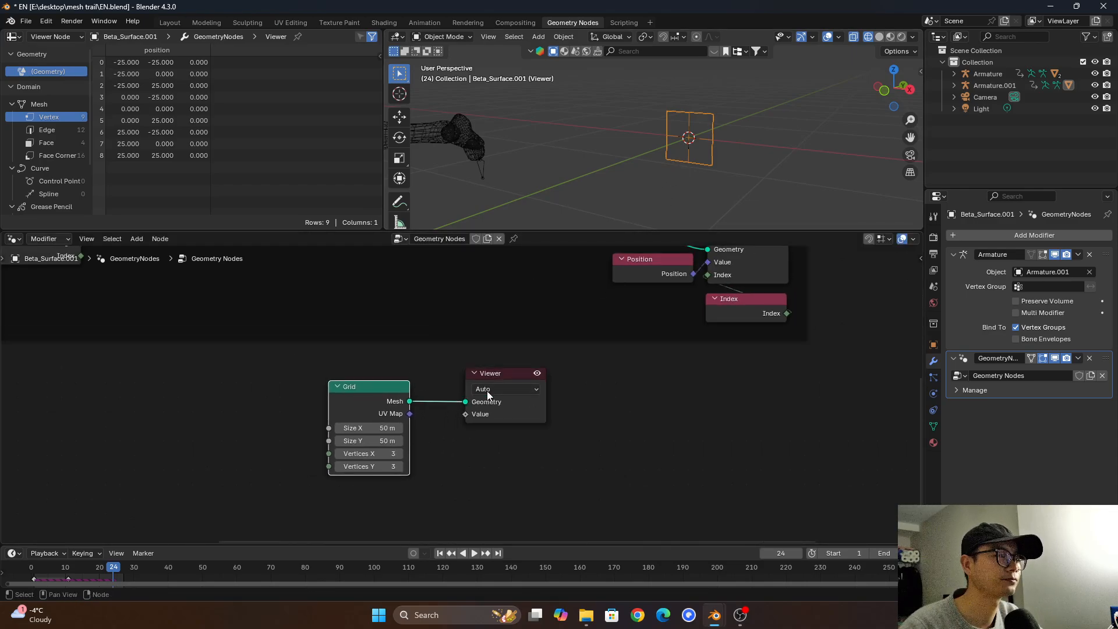
left_click_drag(502, 377, 507, 384)
Try a Vertices X value of 11 on the Grid node, and undo it.
scroll(389, 453, "up", 2)
left_click(375, 463)
mouse_move(375, 463)
left_mouse_down()
mouse_move(388, 463)
mouse_move(376, 466)
mouse_move(388, 481)
left_mouse_up()
key("ctrl+z")
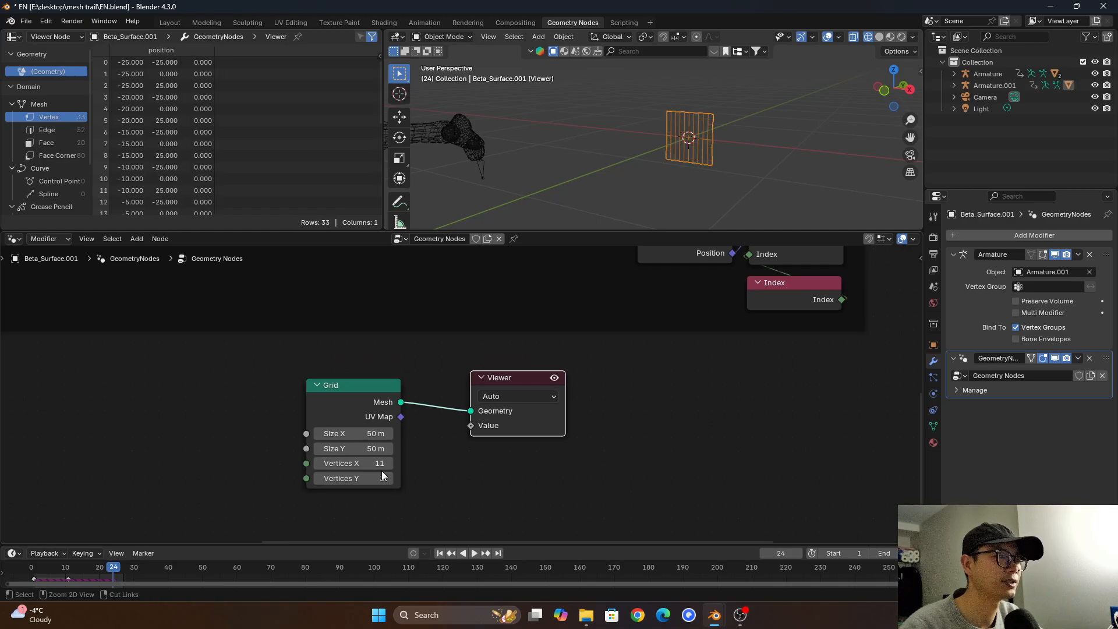
key("ctrl+z")
Move the Viewer node farther from the Grid node to make room between them.
left_click_drag(503, 431, 574, 438)
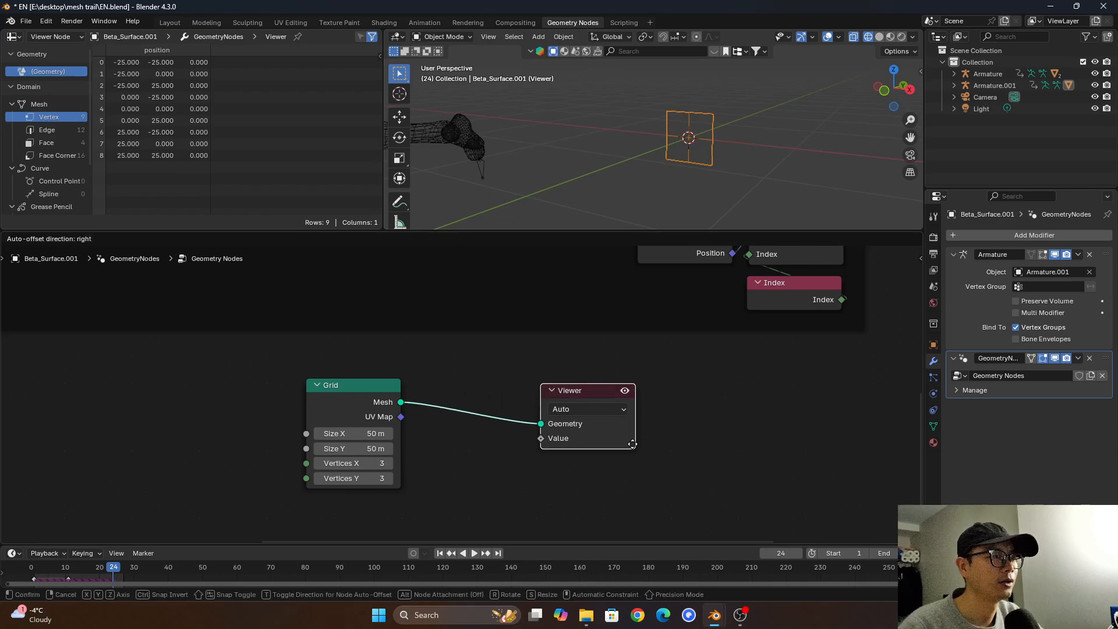
scroll(574, 458, "down", 3)
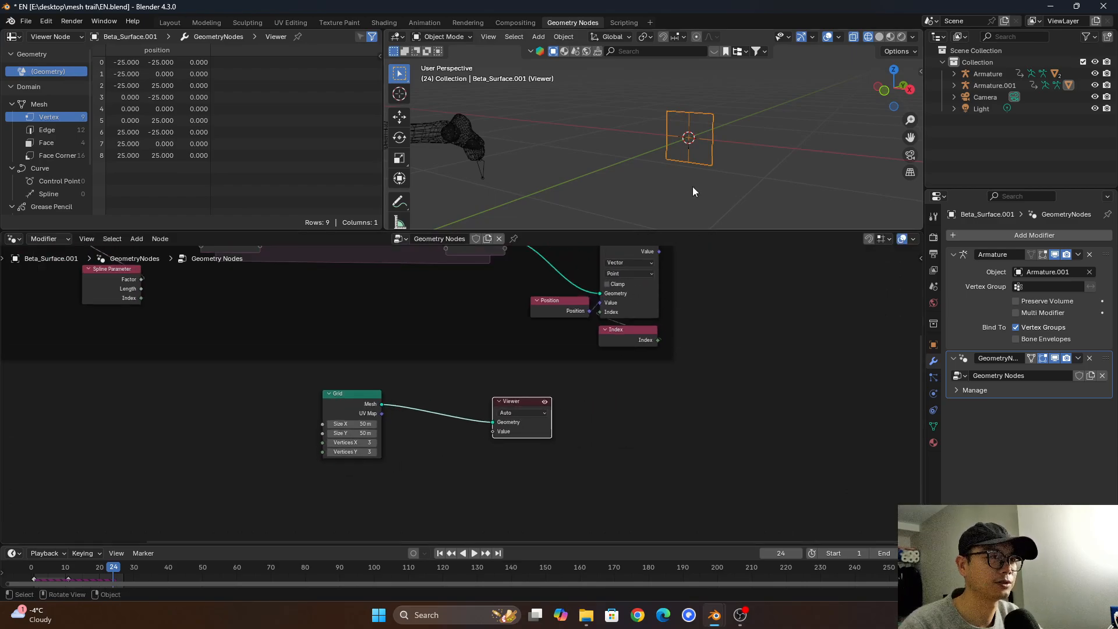
scroll(692, 154, "up", 2)
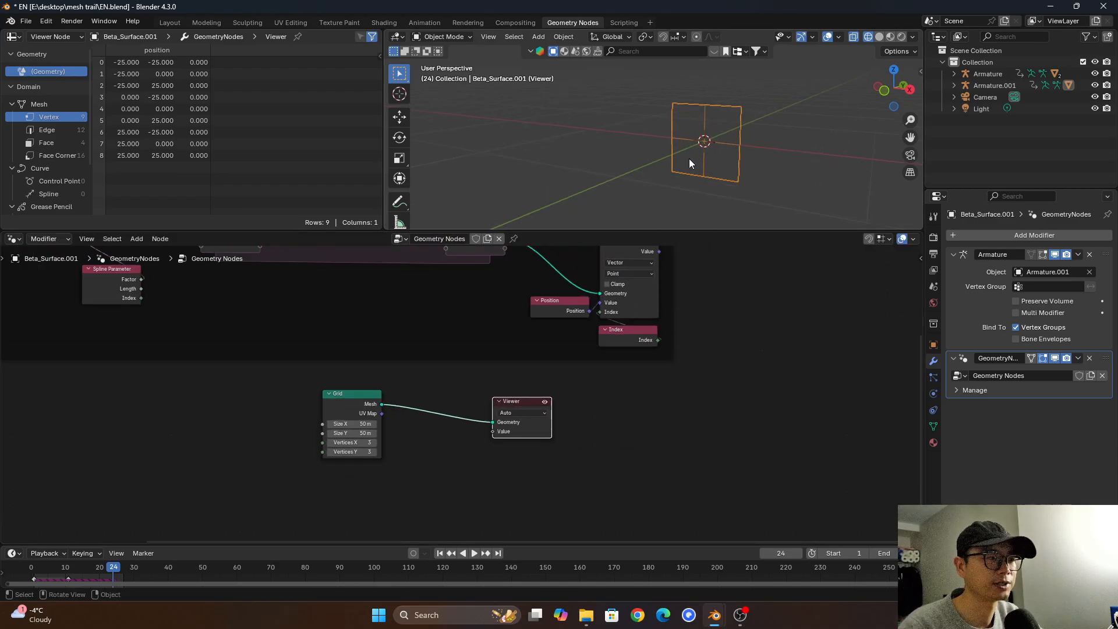
Preview the Sort Elements output with the Viewer and place the Viewer node below the simulation zone, next to Spline Parameter.
left_click_drag(357, 393, 354, 402)
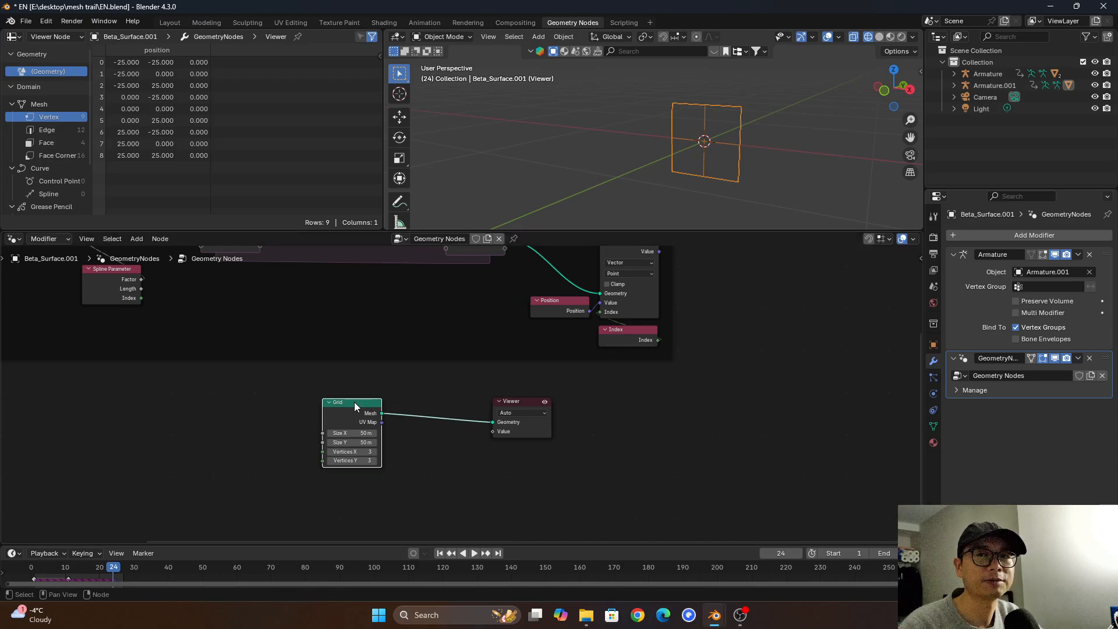
scroll(354, 401, "up", 1)
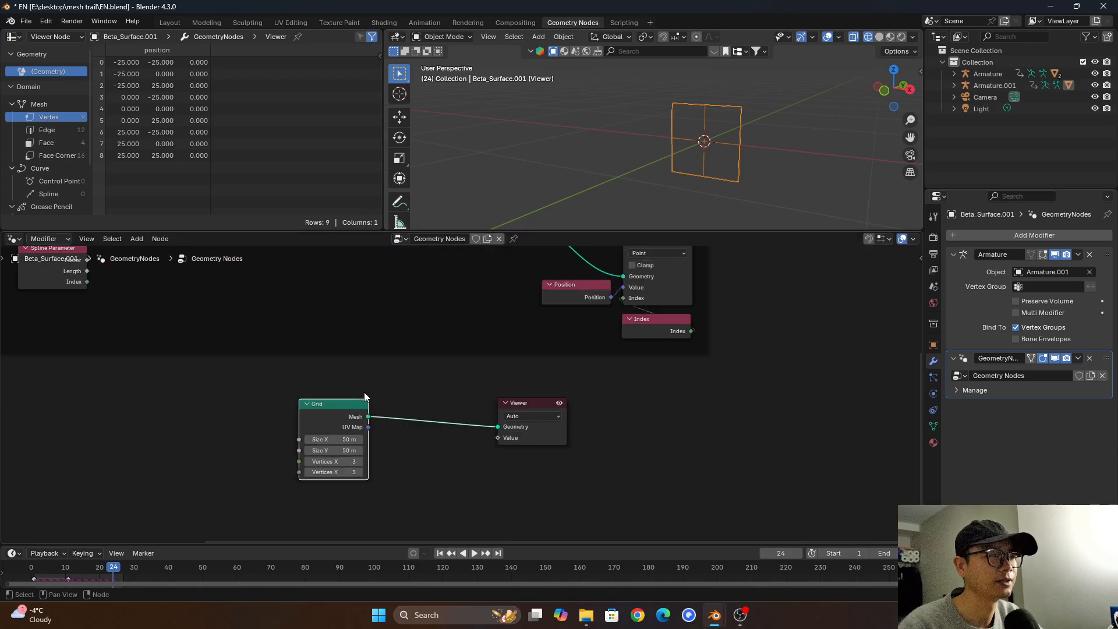
scroll(365, 394, "down", 1)
middle_click_drag(363, 401, 398, 416)
scroll(411, 416, "down", 1)
scroll(469, 426, "down", 3)
scroll(398, 416, "up", 2)
left_click(281, 307, "ctrl+shift")
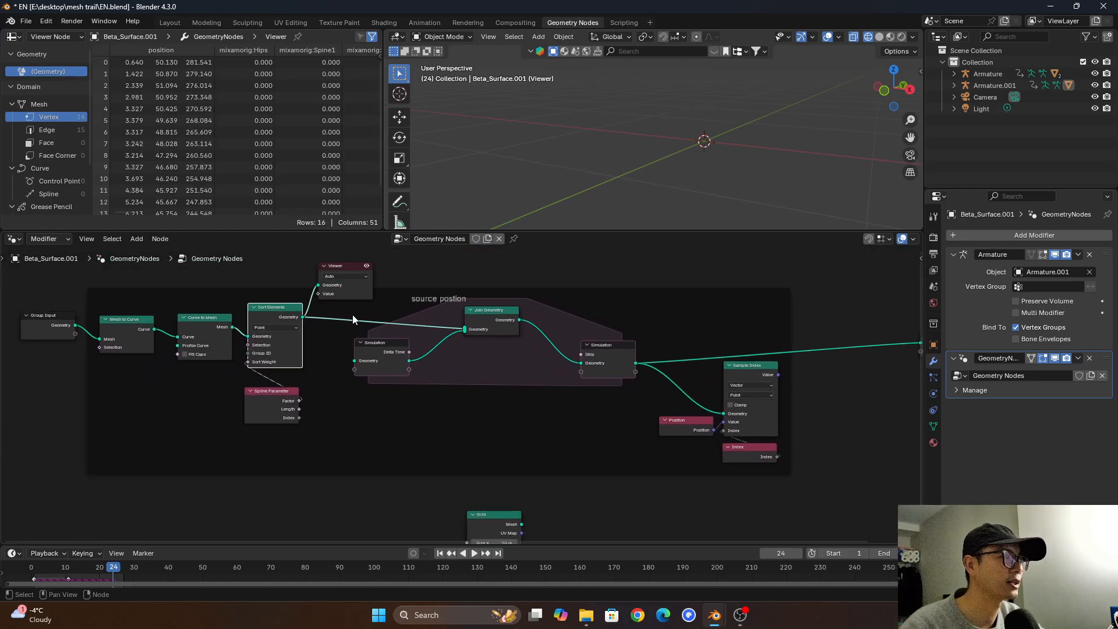
left_click_drag(349, 287, 382, 422)
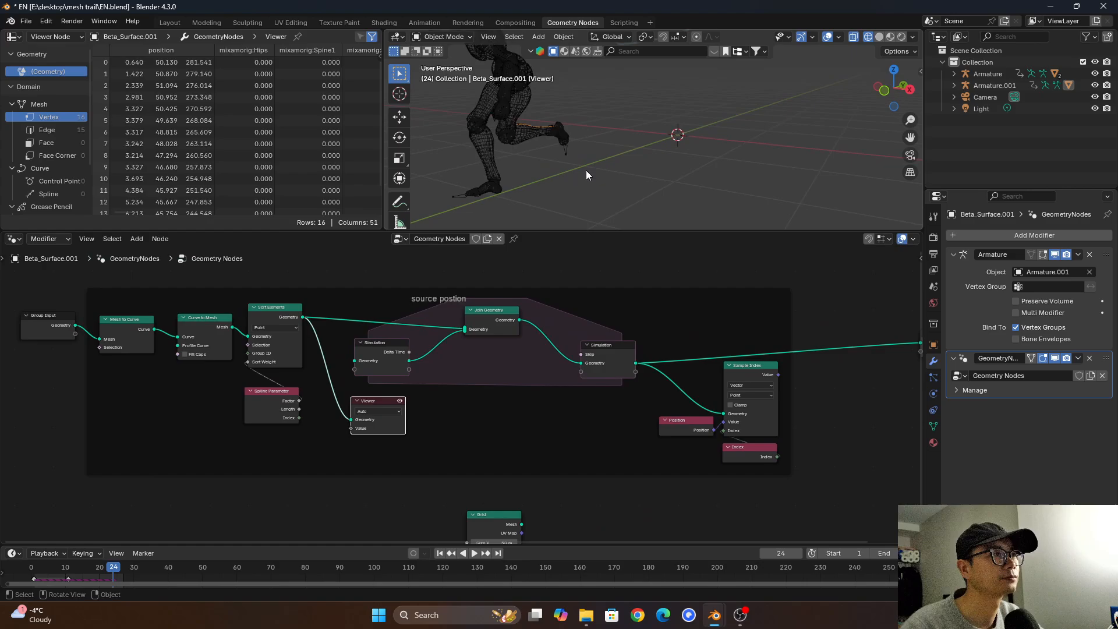
Add an Index node feeding the Viewer's Value to show the point indices along the leg line.
scroll(547, 144, "up", 2)
middle_click_drag(540, 147, 564, 157)
left_click_drag(351, 428, 339, 466)
type("index")
key("Return")
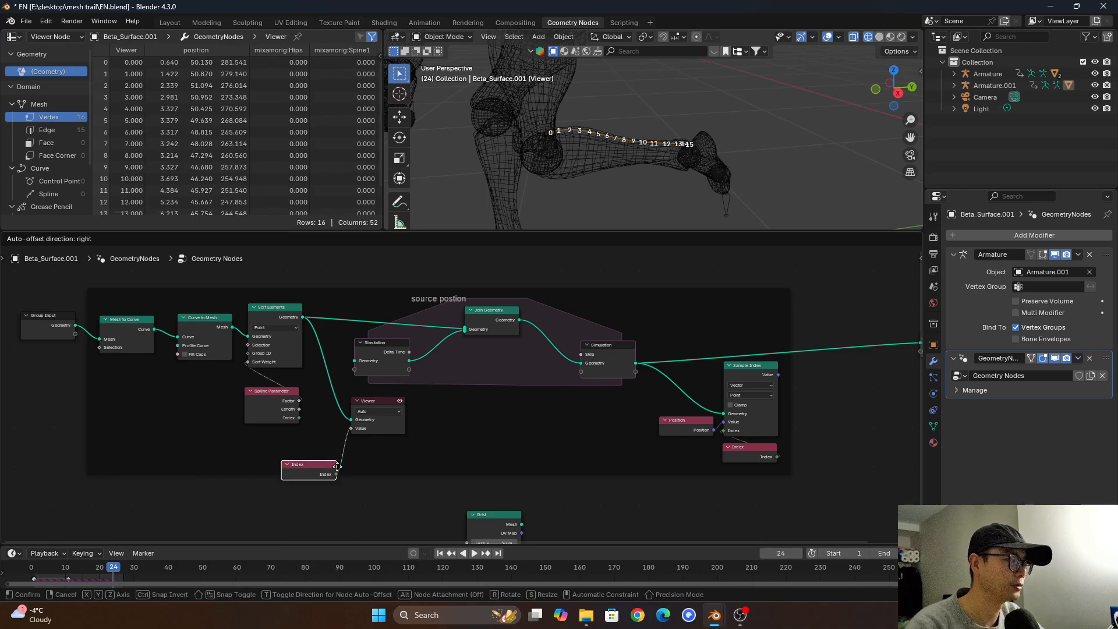
left_click(336, 467)
middle_click_drag(559, 201, 596, 189)
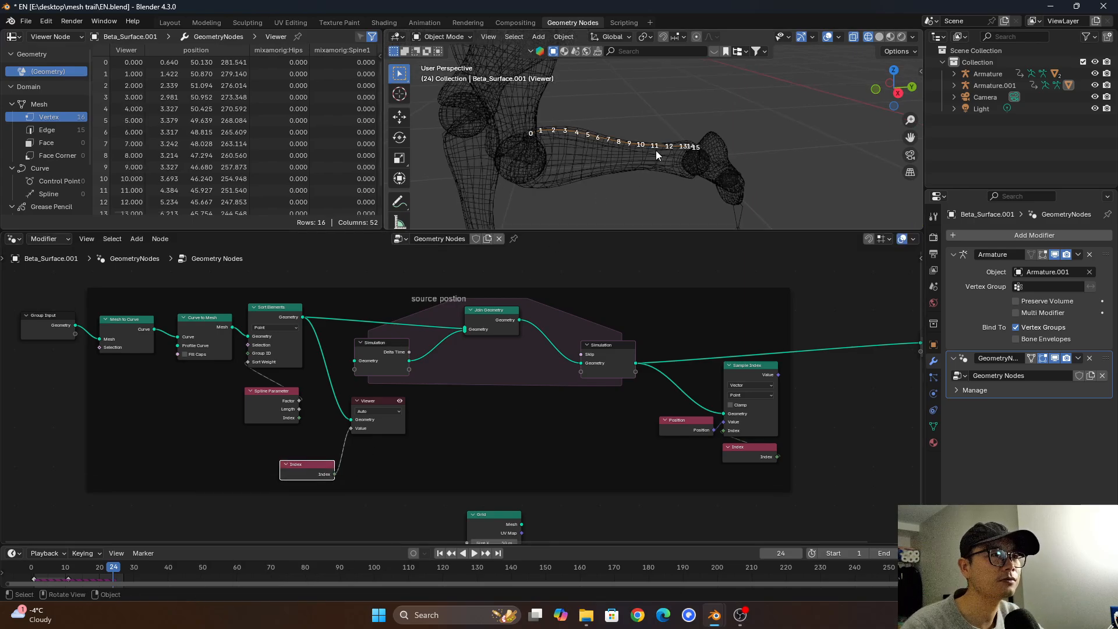
mouse_move(656, 153)
middle_mouse_down()
mouse_move(638, 149)
mouse_move(669, 151)
middle_mouse_up()
Shift the Grid node slightly away from the Index node, keeping it below the frame.
scroll(657, 151, "down", 2)
scroll(519, 368, "down", 1)
middle_click_drag(518, 368, 511, 269)
scroll(469, 411, "up", 4)
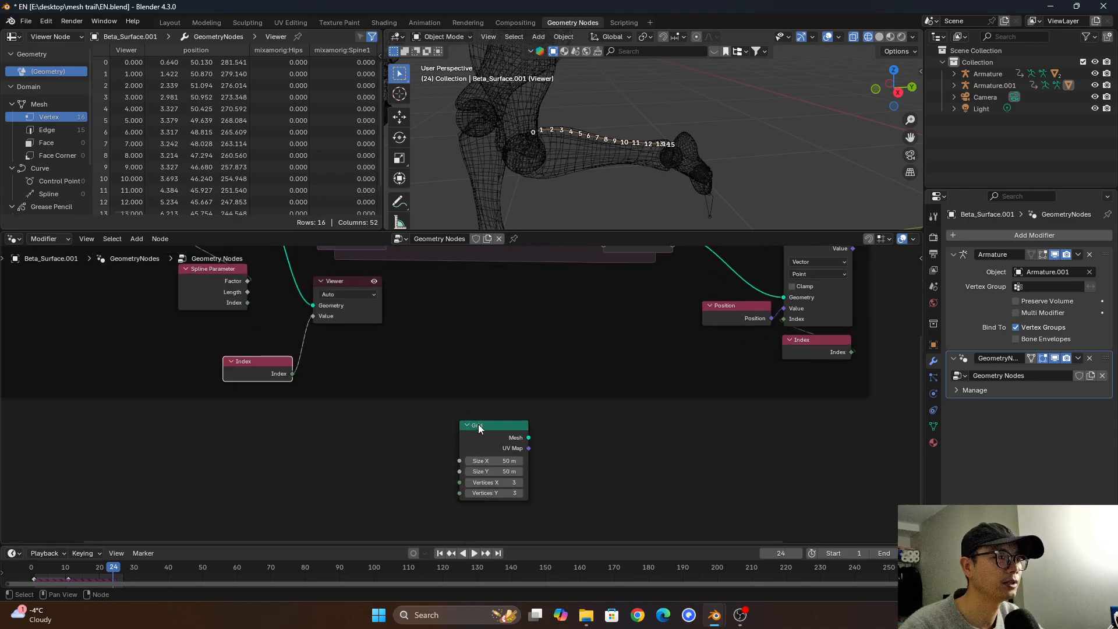
left_click(478, 428)
left_click_drag(488, 435, 509, 437)
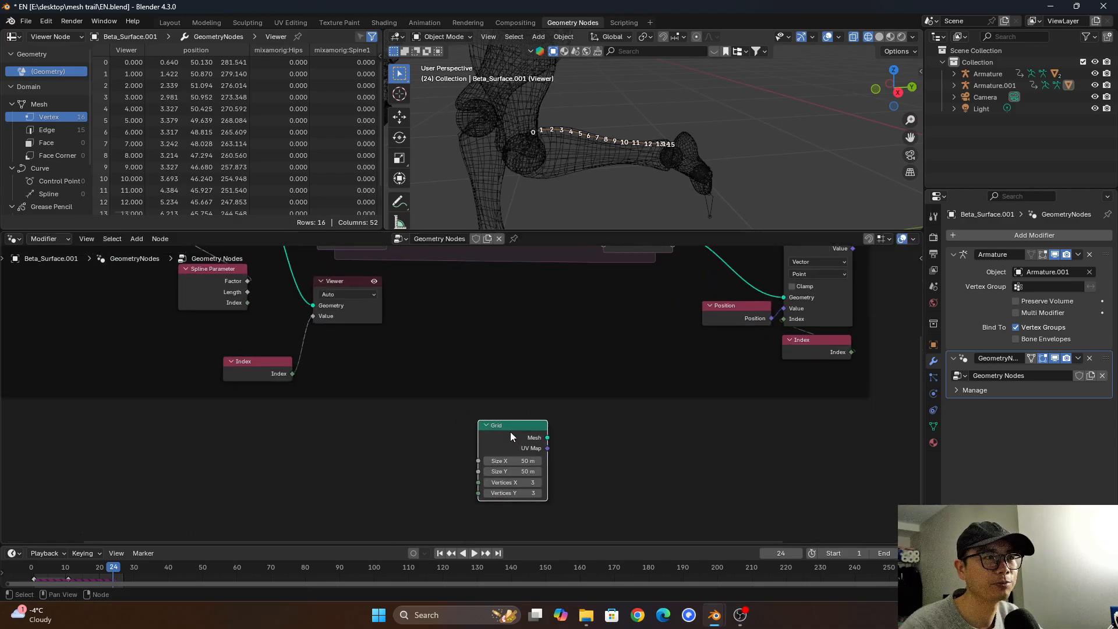
middle_click_drag(510, 432, 528, 418)
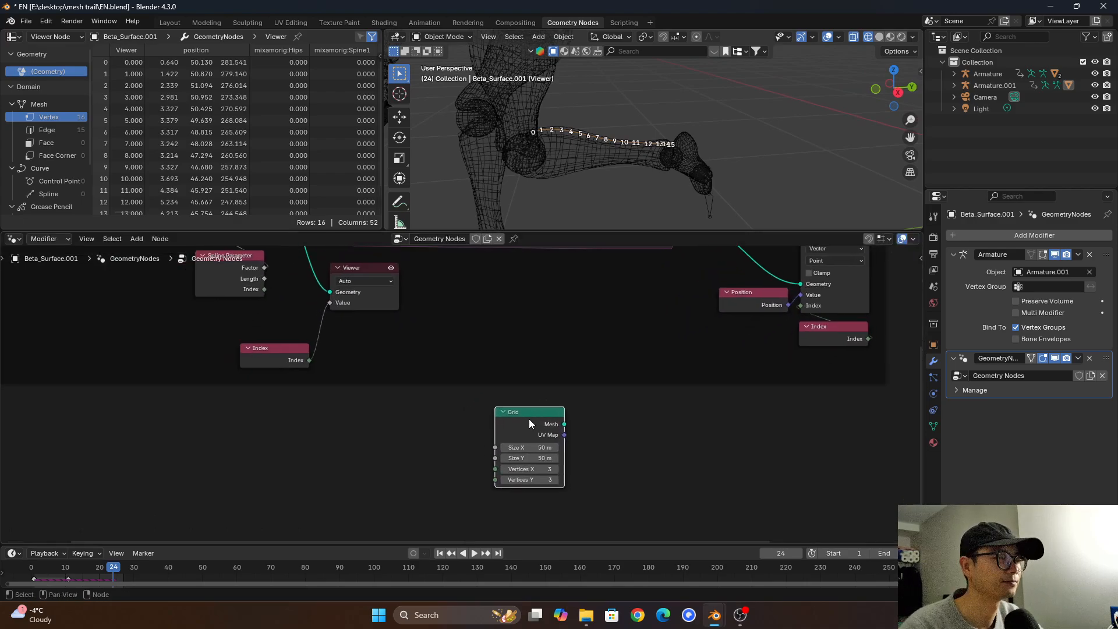
scroll(495, 420, "down", 1)
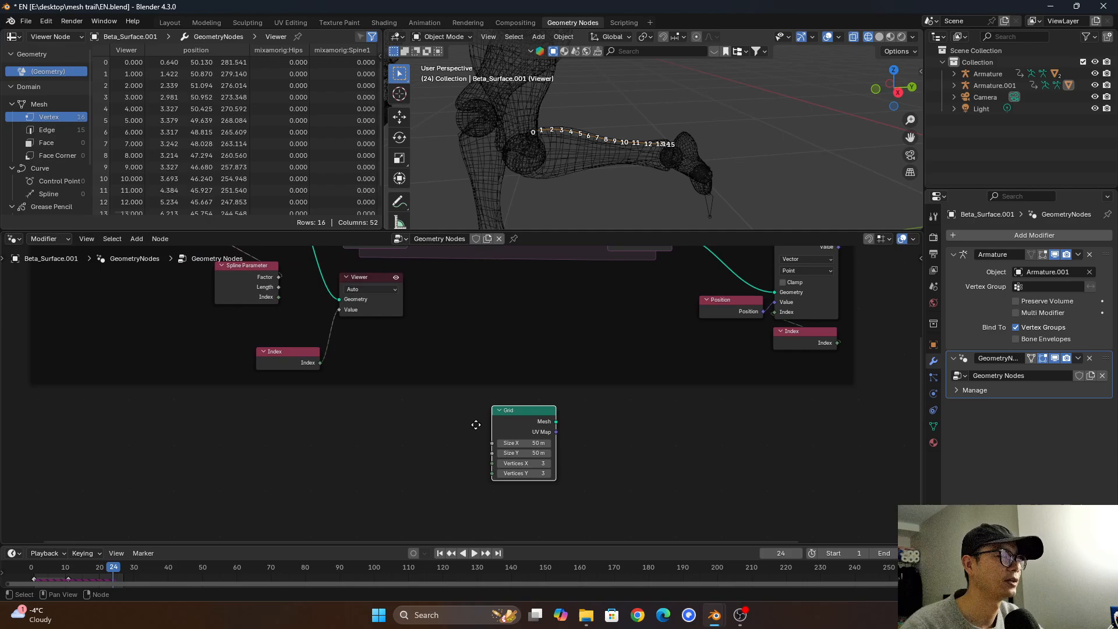
left_click(492, 477)
right_click(481, 476)
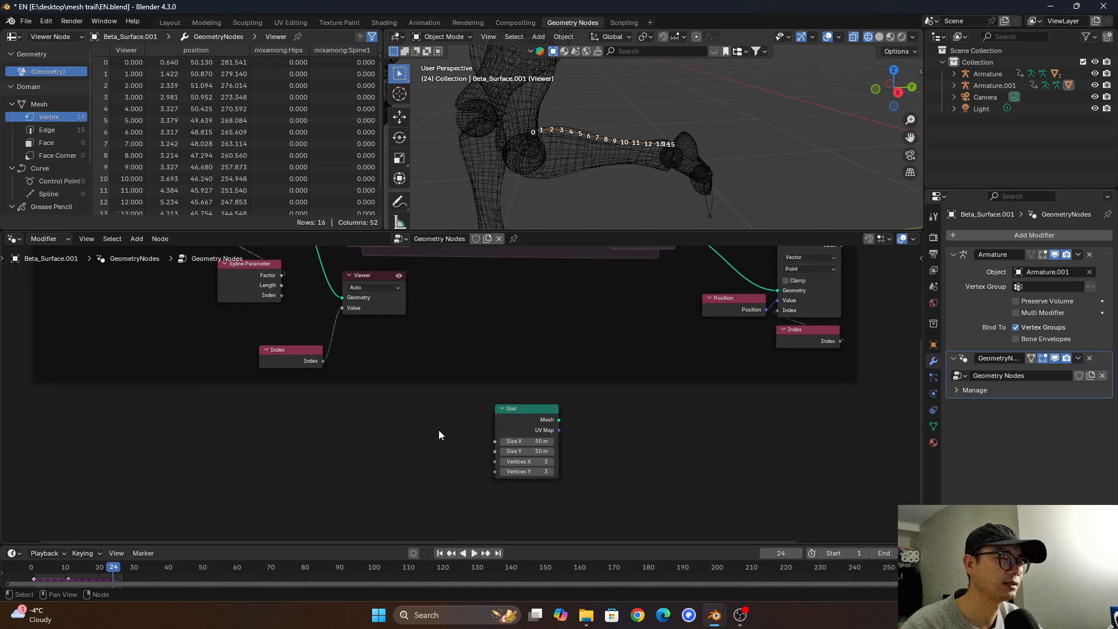
left_click_drag(494, 472, 484, 477)
scroll(452, 436, "down", 4)
middle_click_drag(453, 438, 461, 454)
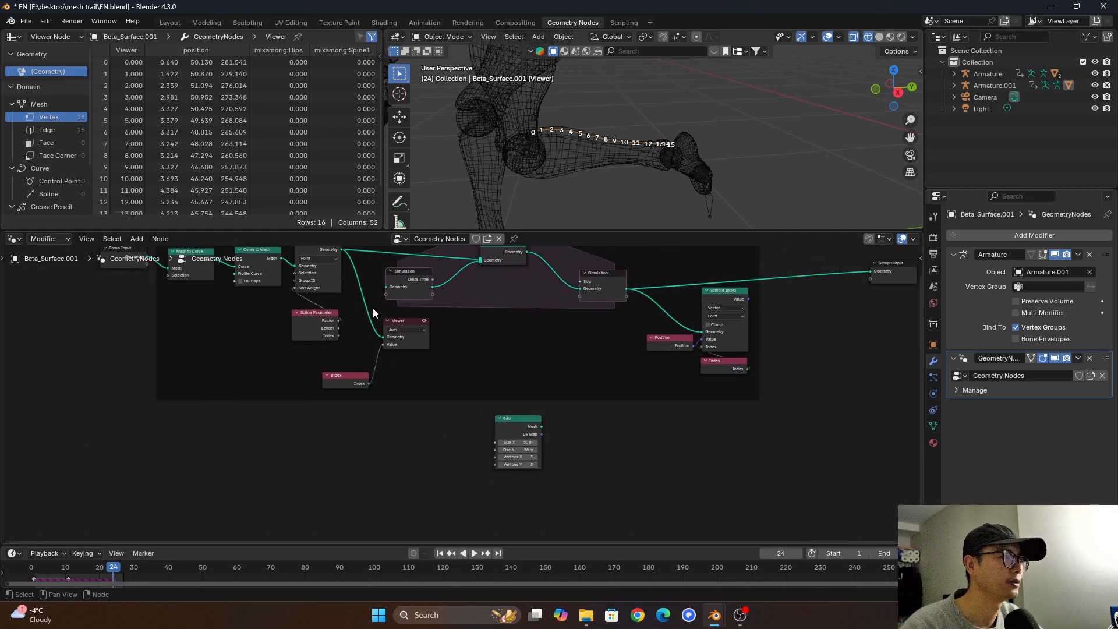
left_click(406, 344)
left_click_drag(343, 253, 411, 432)
Add an Attribute Statistic node below the frame, fed by the Sort Elements geometry output.
middle_click_drag(336, 299, 364, 342)
scroll(365, 322, "up", 4)
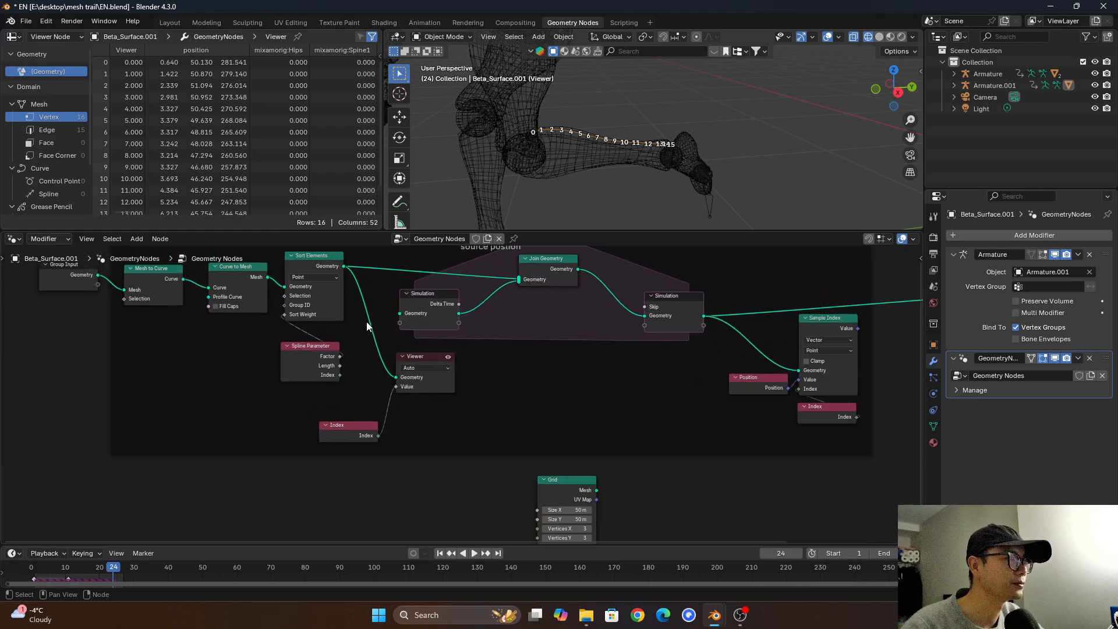
scroll(346, 285, "down", 1)
scroll(338, 270, "down", 2)
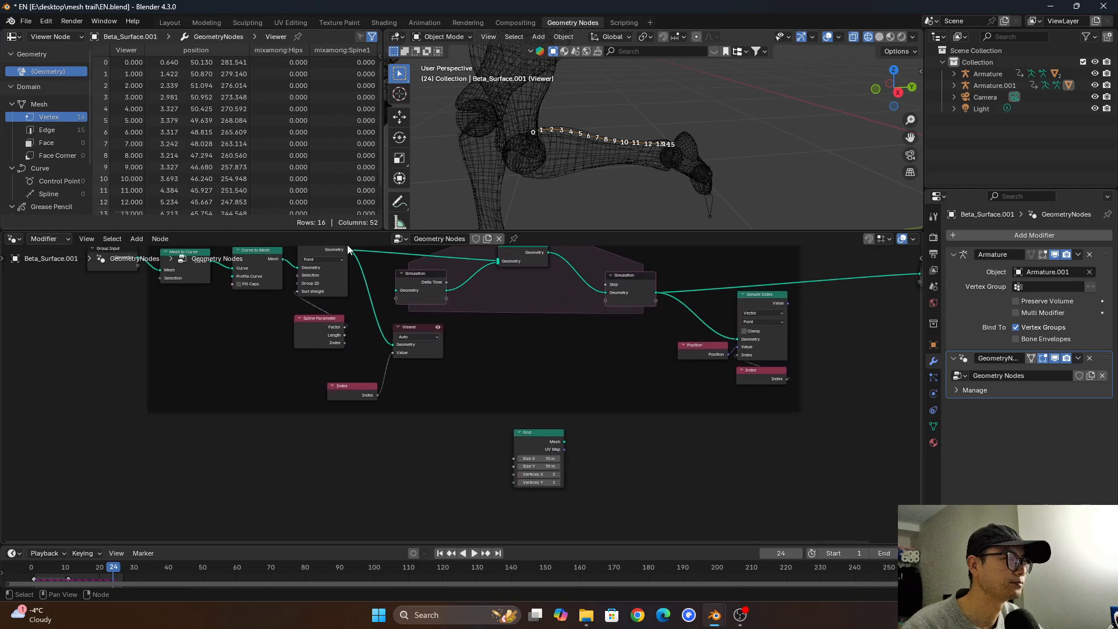
left_click_drag(348, 249, 410, 441)
type("a")
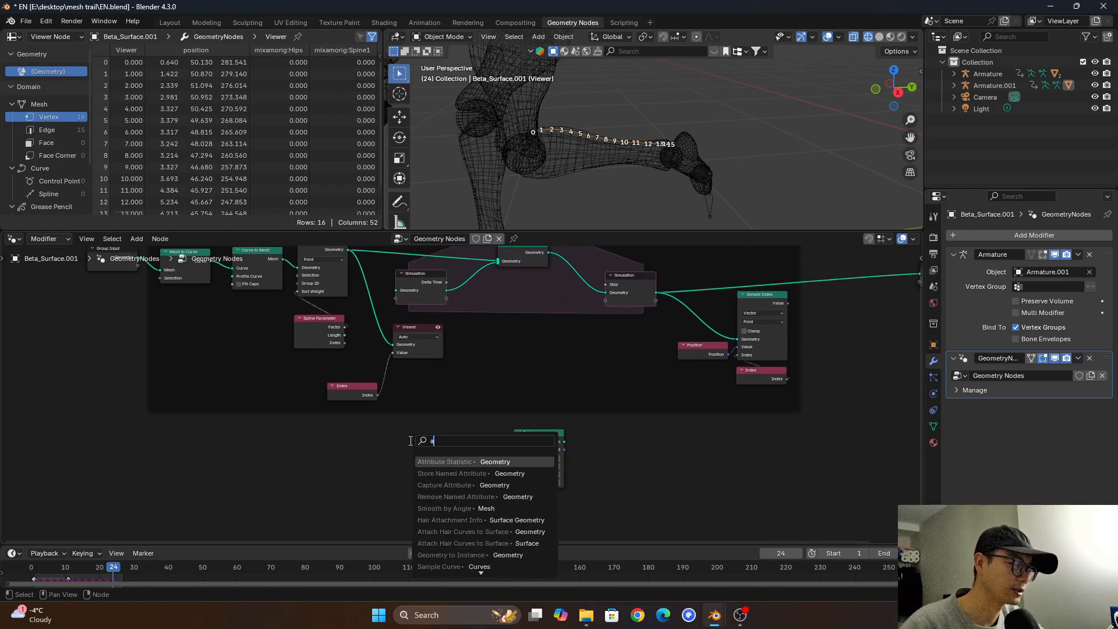
type("tt s")
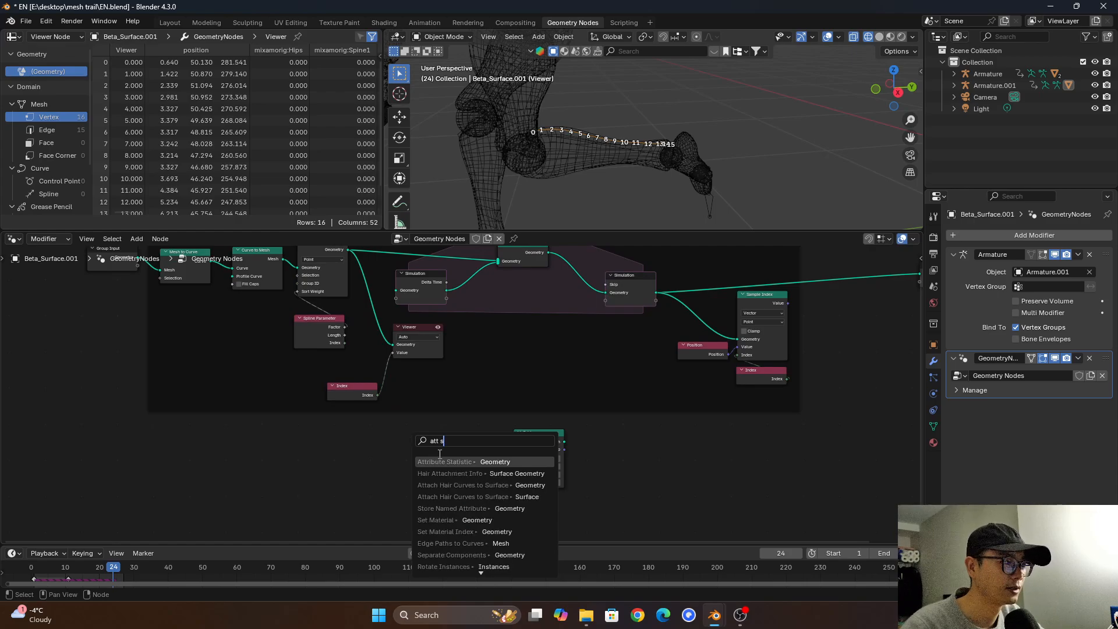
key("Return")
Move the Index node beside Attribute Statistic and connect its output to the Attribute input.
middle_click_drag(390, 406, 411, 379)
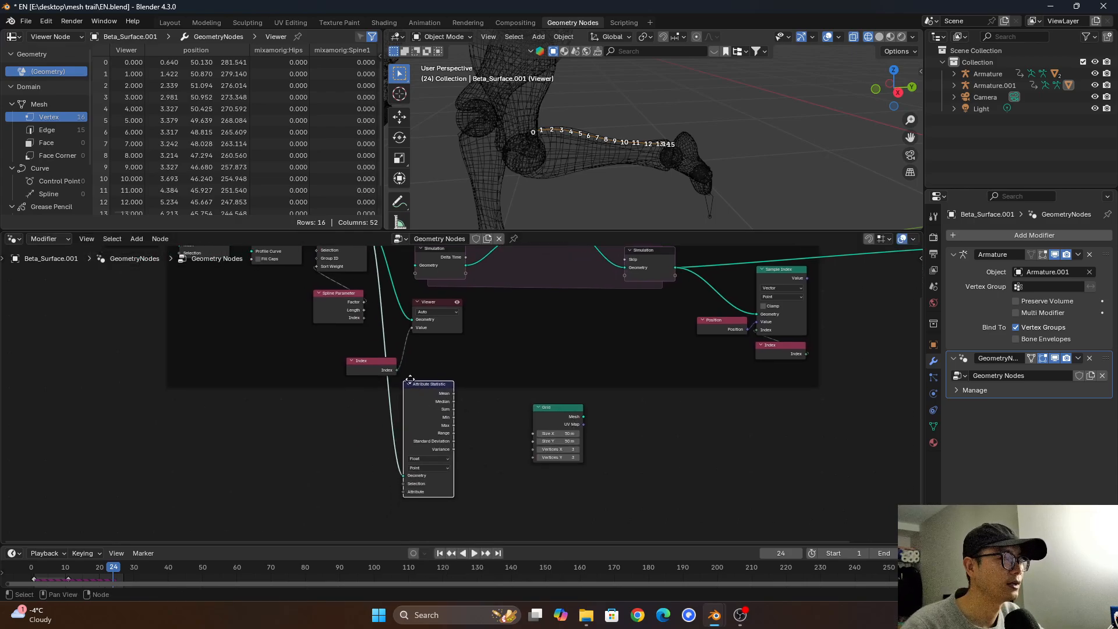
left_click_drag(377, 364, 361, 484)
scroll(408, 485, "up", 2)
middle_click_drag(415, 479, 418, 382)
scroll(408, 449, "up", 3)
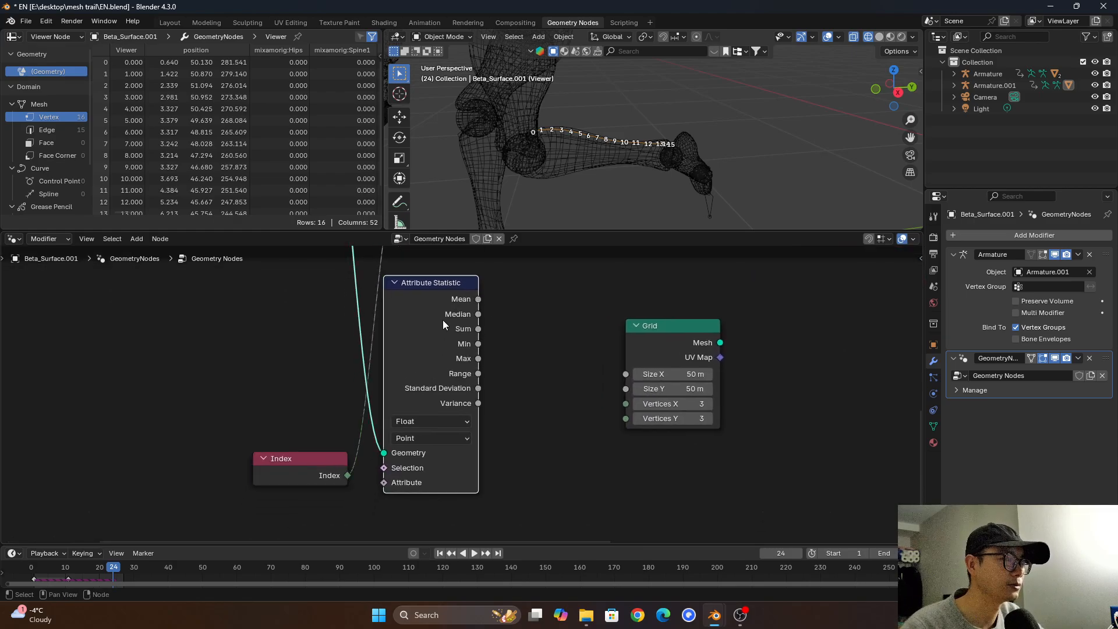
left_click_drag(347, 475, 320, 467)
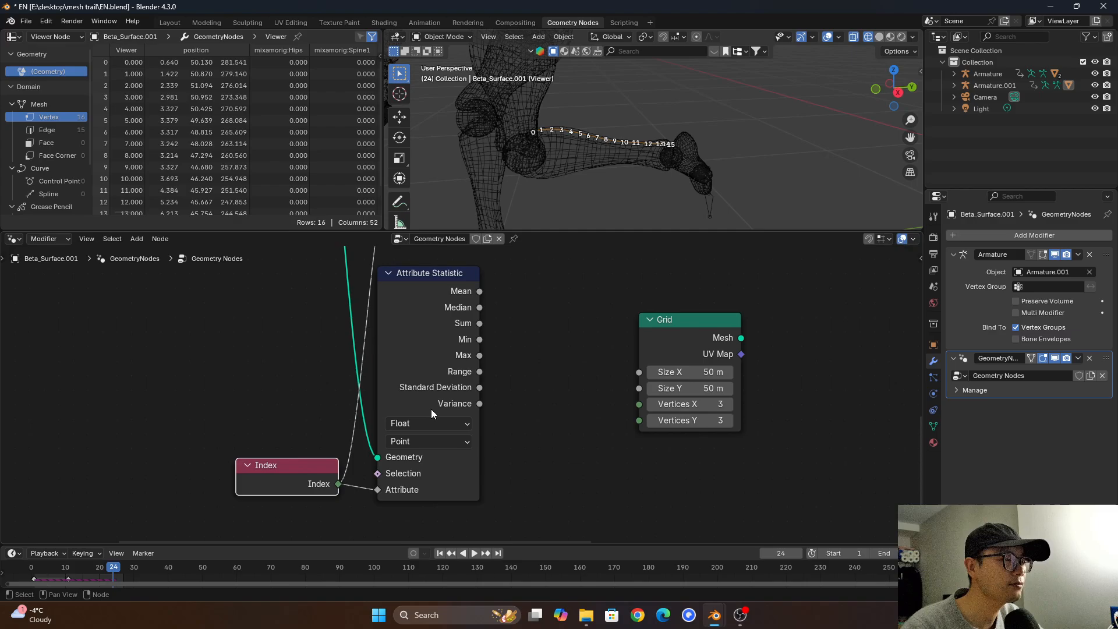
Add a Math node set to Add on the Attribute Statistic's Max output, with a second value of 1.
middle_click_drag(484, 400, 437, 414)
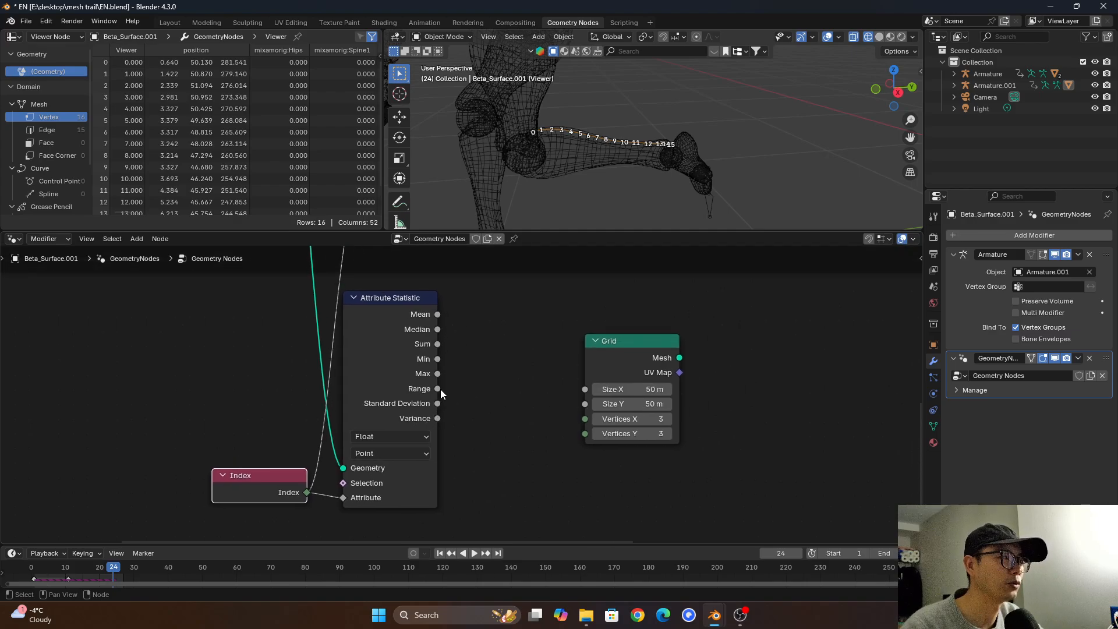
middle_click_drag(651, 151, 677, 163)
middle_click_drag(547, 129, 555, 130)
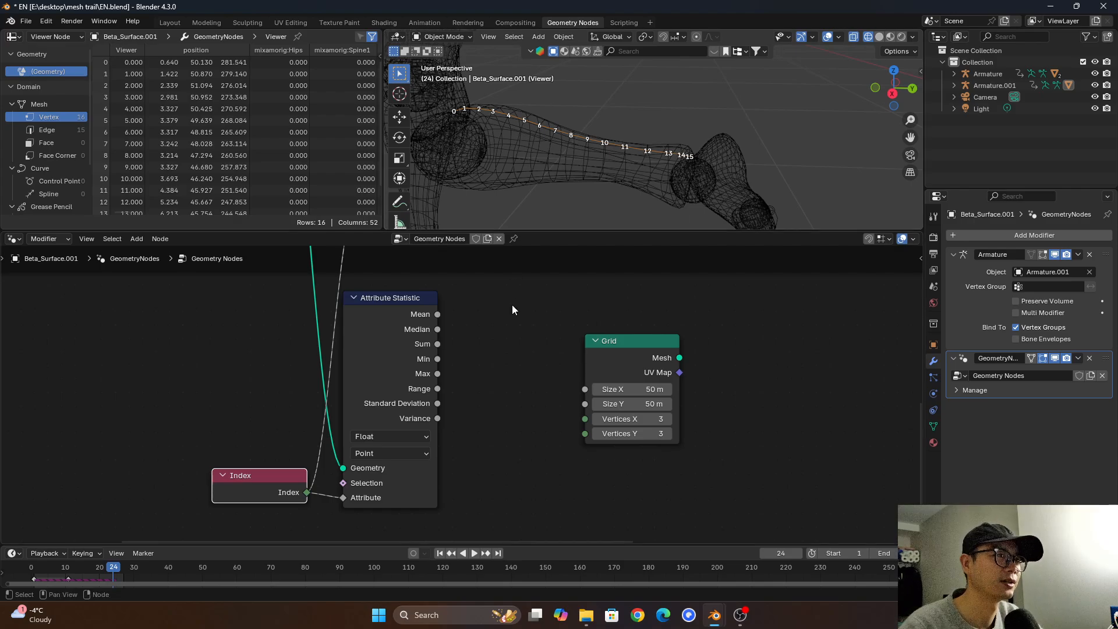
scroll(438, 374, "up", 1)
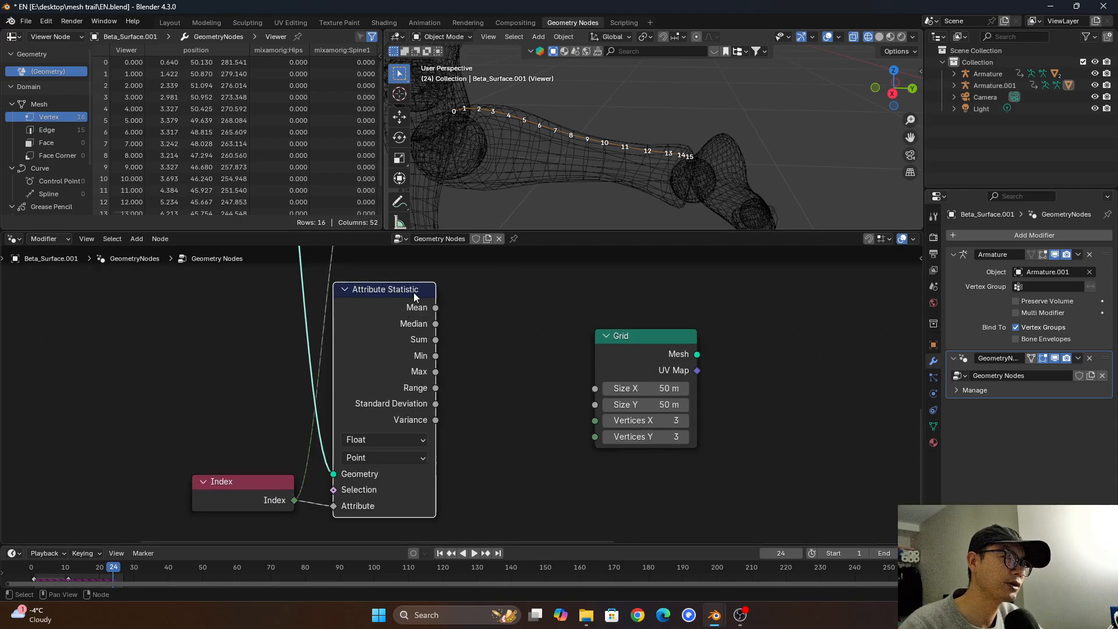
left_click_drag(436, 372, 463, 374)
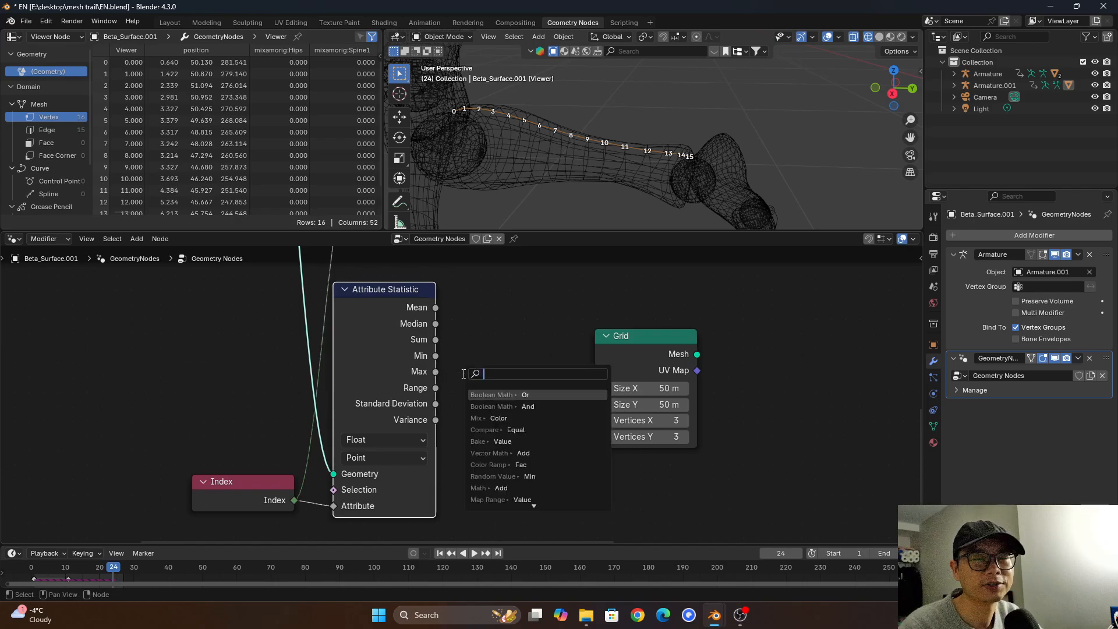
type("math")
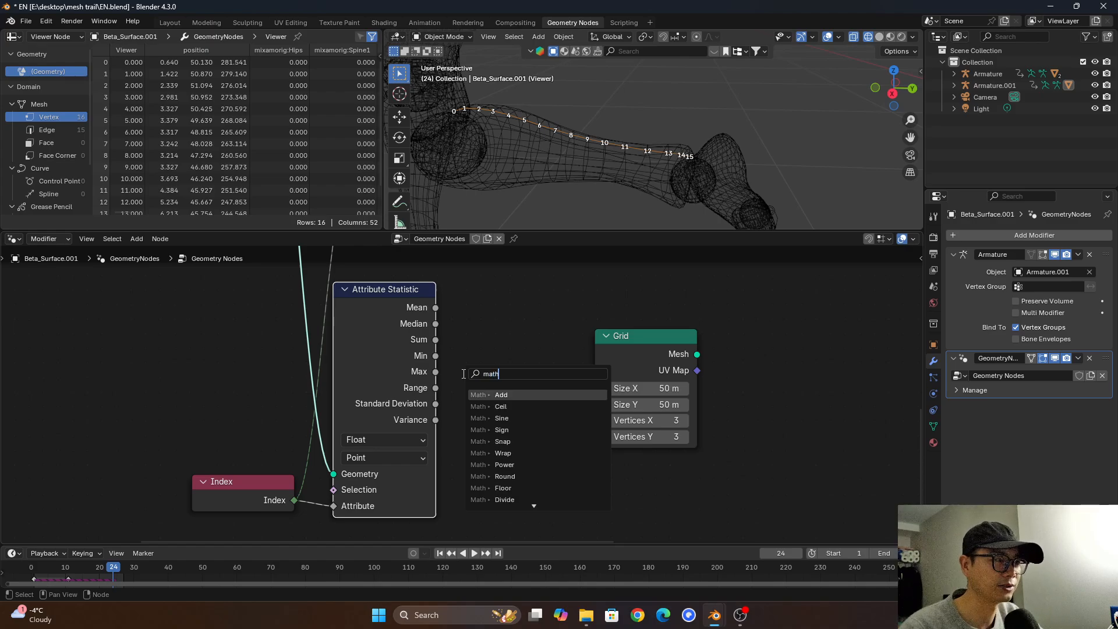
key("Return")
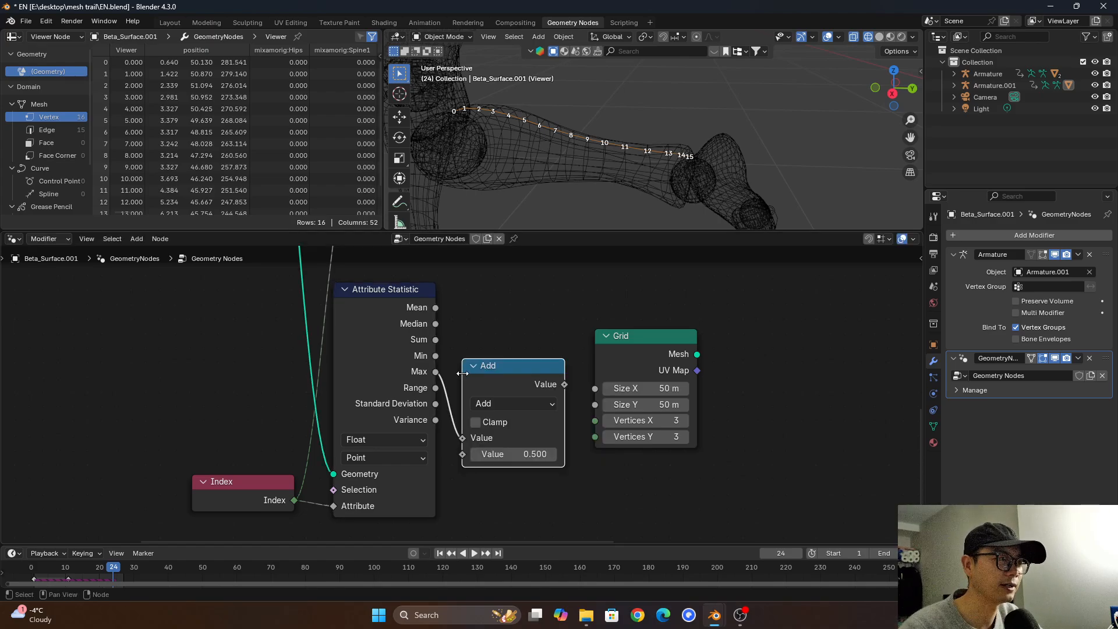
left_click(524, 454)
type("1")
key("Return")
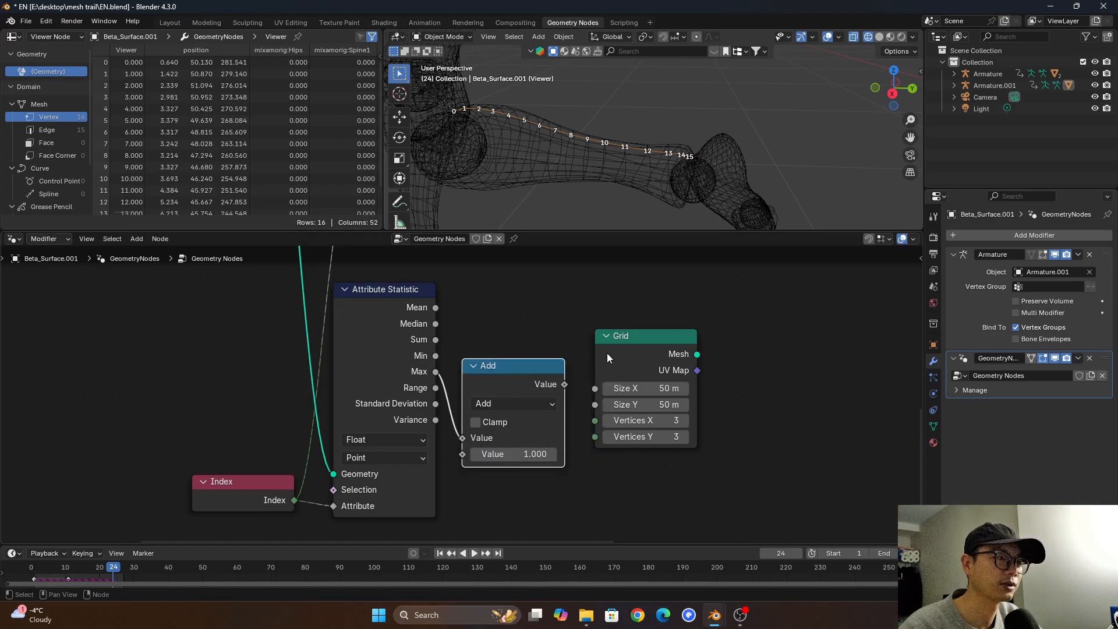
Feed the Add node's result into the Grid's Vertices Y and preview the grid mesh with the Viewer.
left_click_drag(606, 353, 628, 446)
scroll(642, 344, "up", 1)
scroll(593, 413, "down", 4)
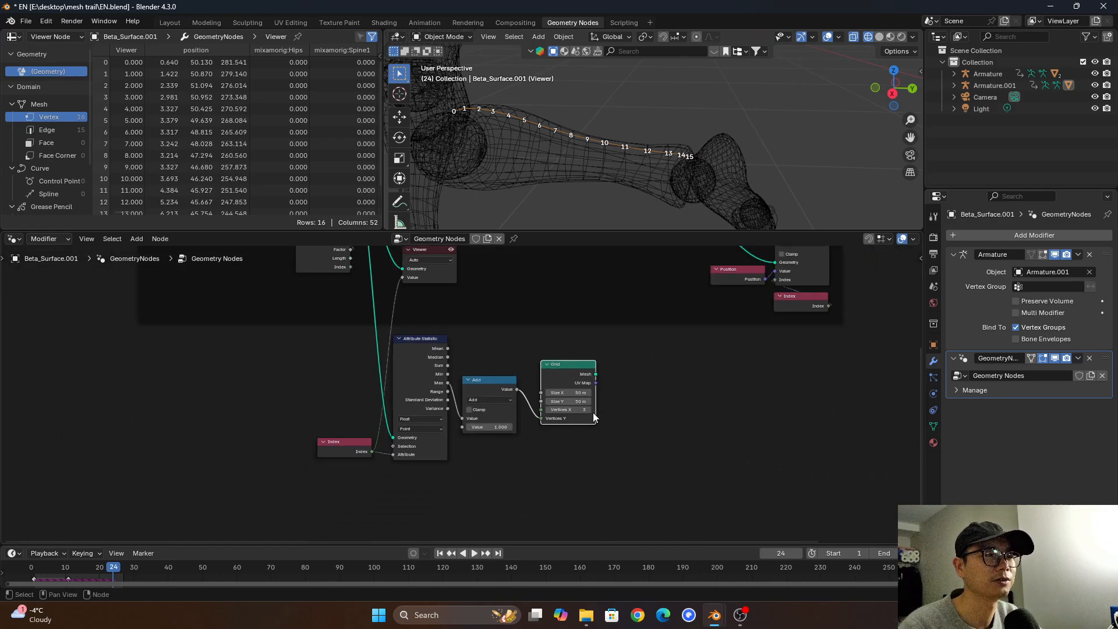
left_click(586, 372, "ctrl+shift")
Examine the order of the point indices across the rows and columns of the previewed grid.
middle_click_drag(670, 187, 871, 116)
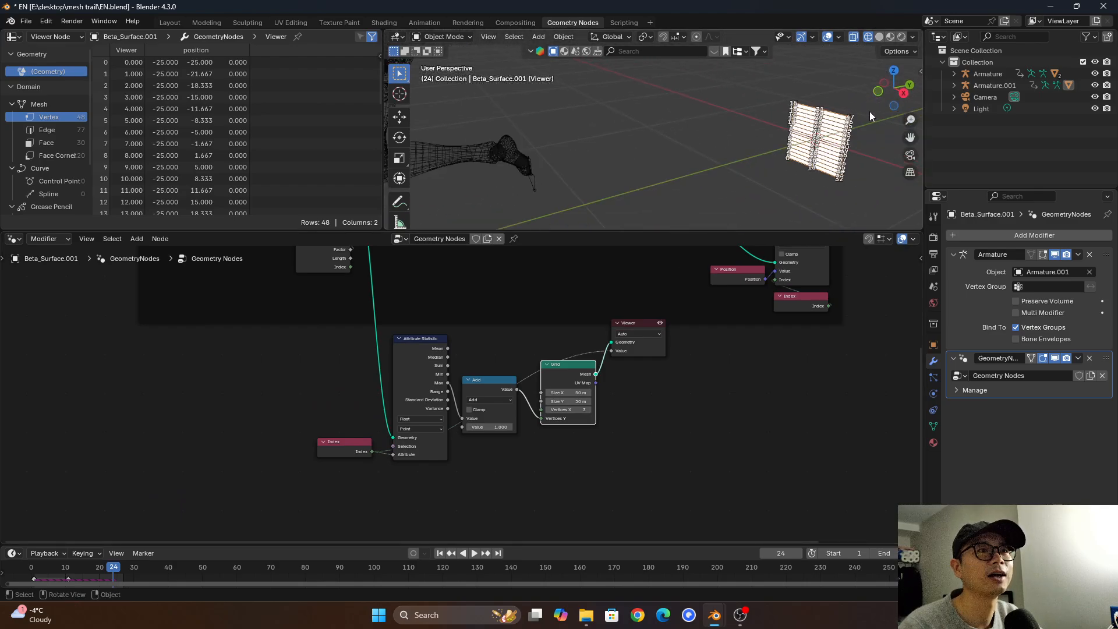
scroll(872, 116, "up", 10)
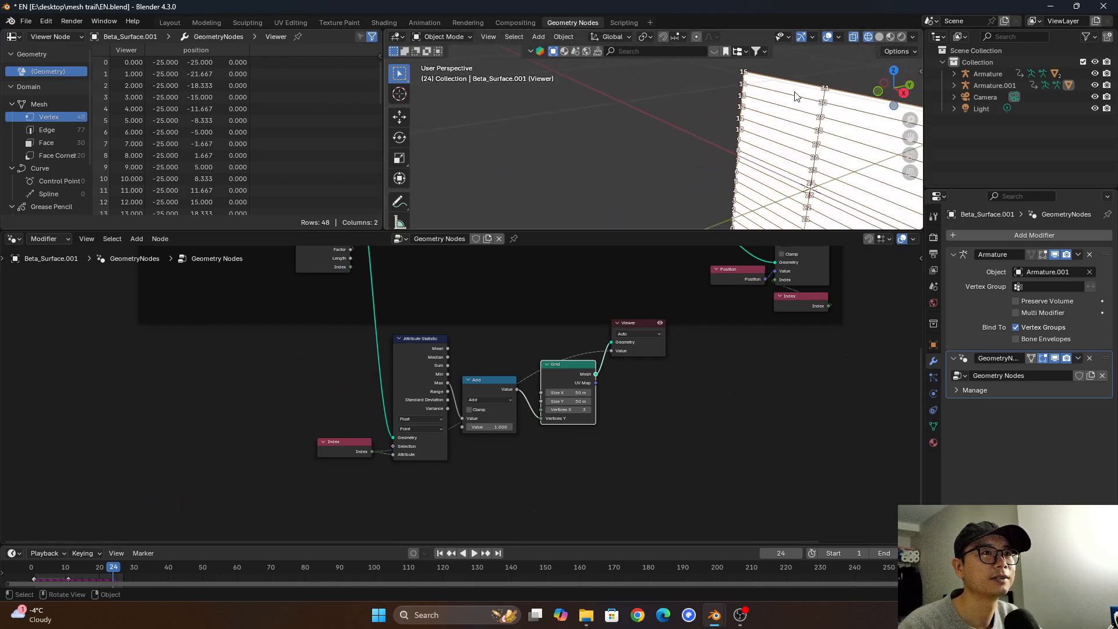
scroll(795, 96, "up", 2)
scroll(772, 81, "down", 2)
mouse_move(745, 73)
middle_mouse_down()
mouse_move(756, 88)
mouse_move(751, 78)
mouse_move(763, 72)
mouse_move(727, 77)
middle_mouse_up()
middle_click_drag(752, 212, 750, 170, "shift")
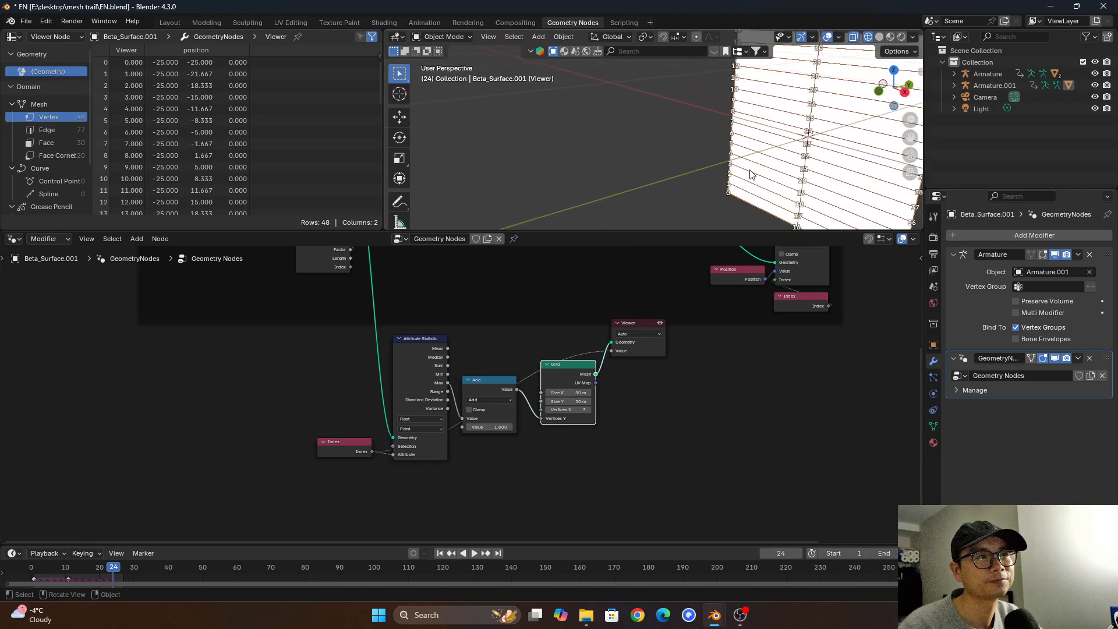
scroll(750, 175, "up", 2)
scroll(754, 220, "down", 4)
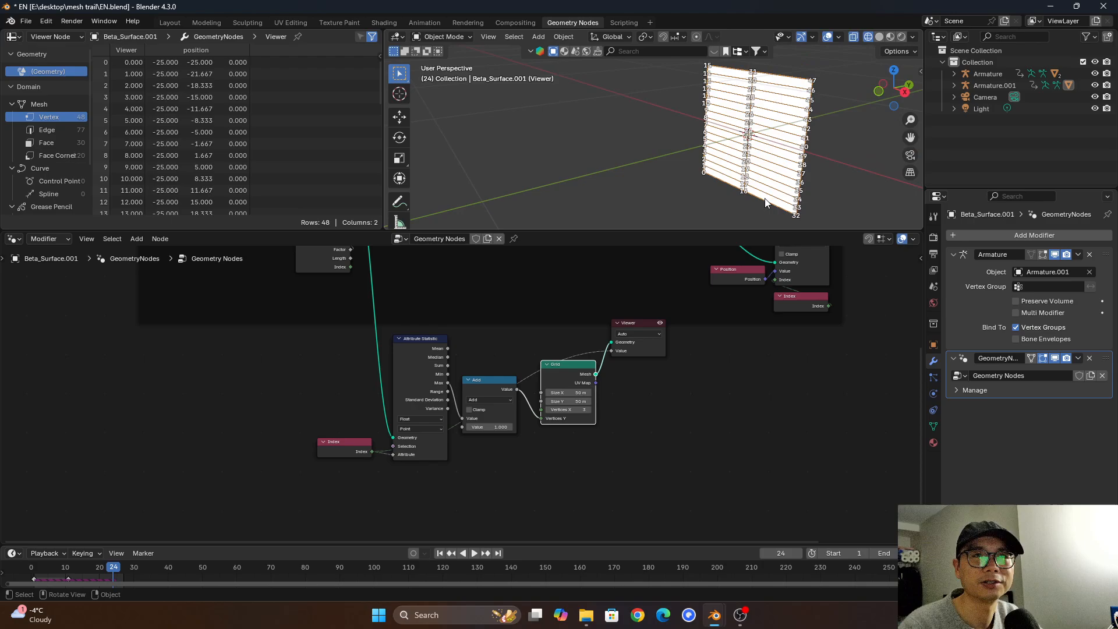
Move the Attribute Statistic and Index nodes together to leave more space before the Add node.
middle_click_drag(622, 362, 624, 370)
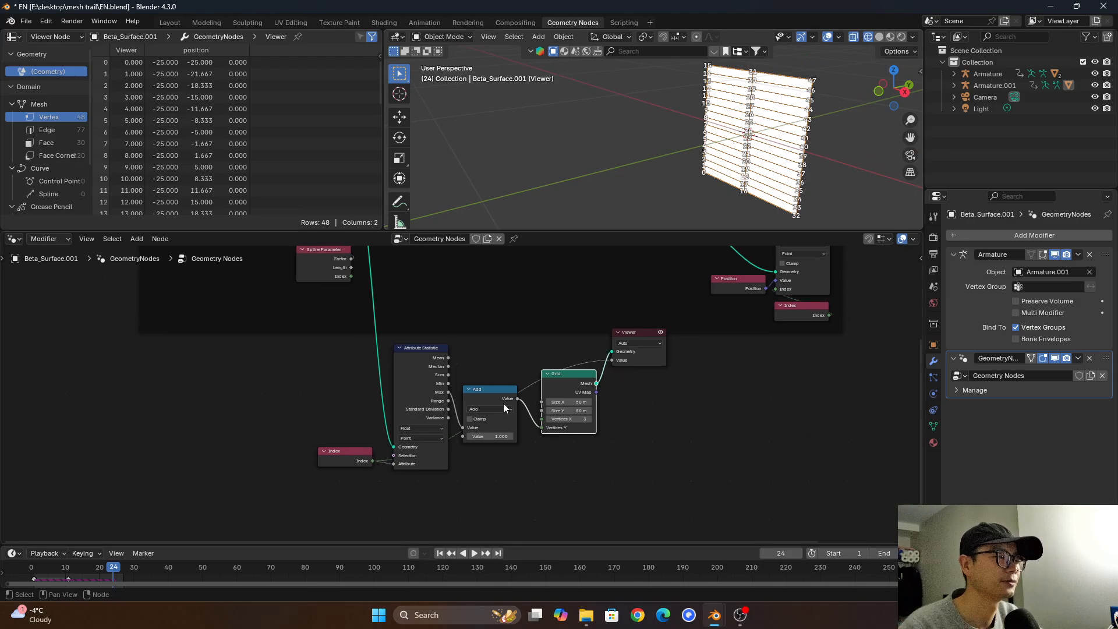
left_click_drag(414, 489, 355, 407)
key("g")
left_click(375, 380)
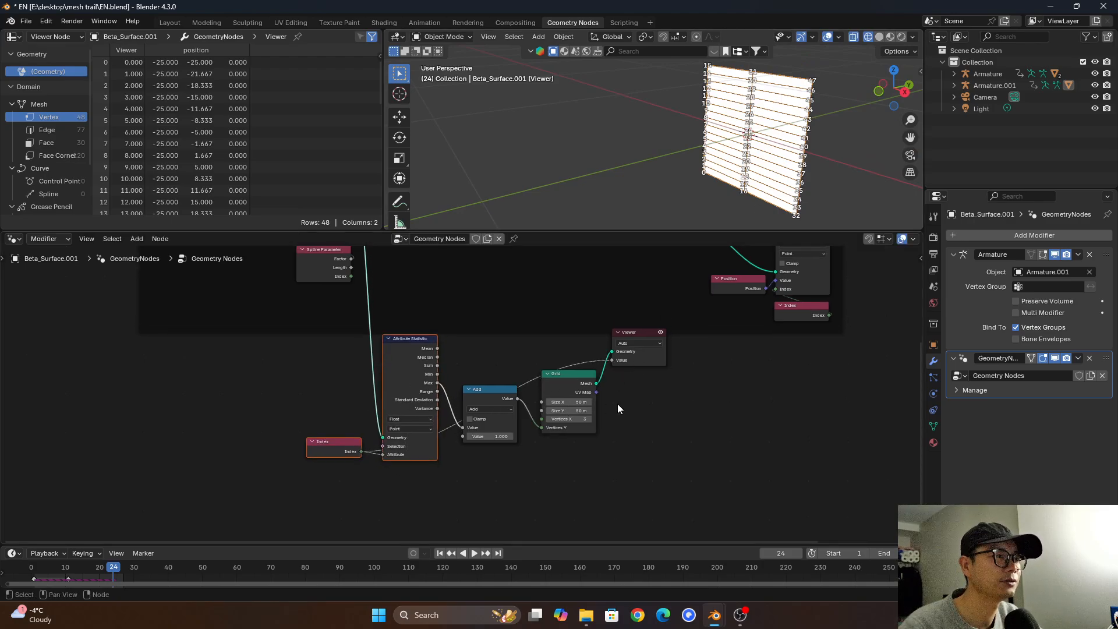
Space the Grid node farther from the Add node and the Viewer node farther from the Grid.
scroll(617, 403, "up", 1)
middle_click_drag(604, 401, 516, 385)
scroll(516, 385, "up", 1)
middle_click_drag(766, 172, 789, 174)
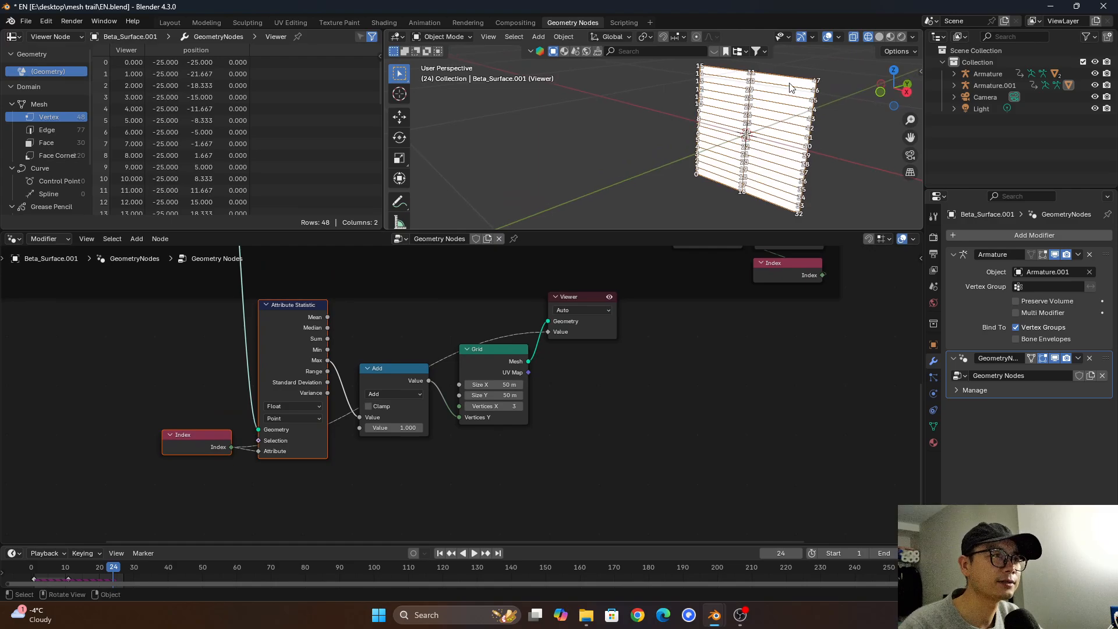
scroll(789, 85, "up", 1)
middle_click_drag(767, 128, 771, 123)
scroll(556, 344, "up", 3)
left_click_drag(508, 350, 558, 355)
left_click_drag(623, 291, 711, 317)
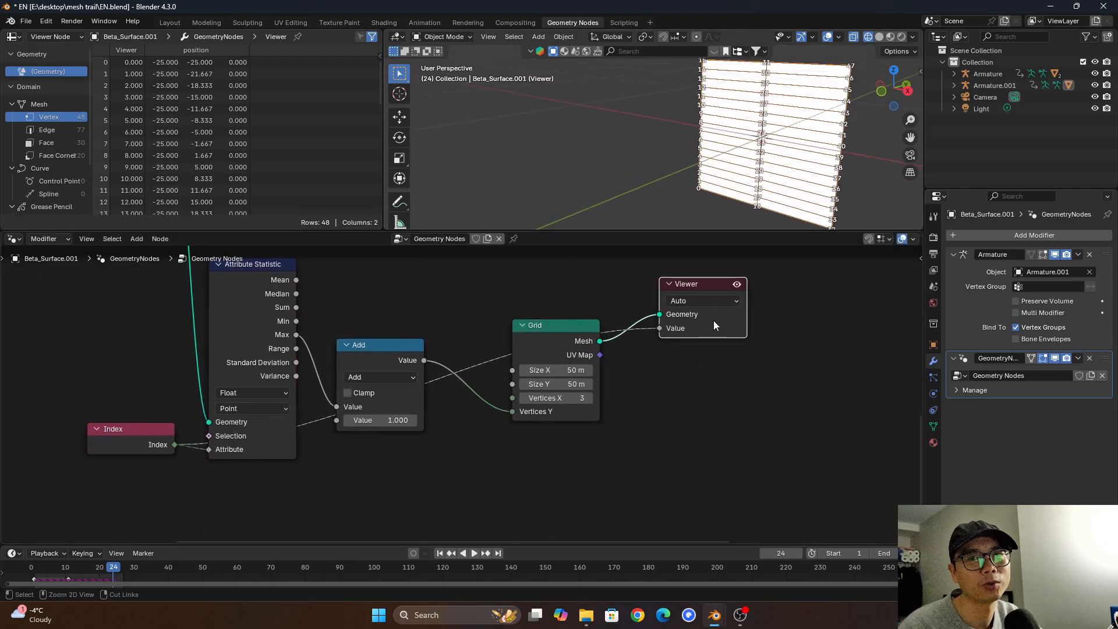
Delete the Viewer node connected to the Grid.
key("x")
scroll(605, 396, "down", 1)
scroll(539, 400, "up", 1)
scroll(518, 375, "up", 1)
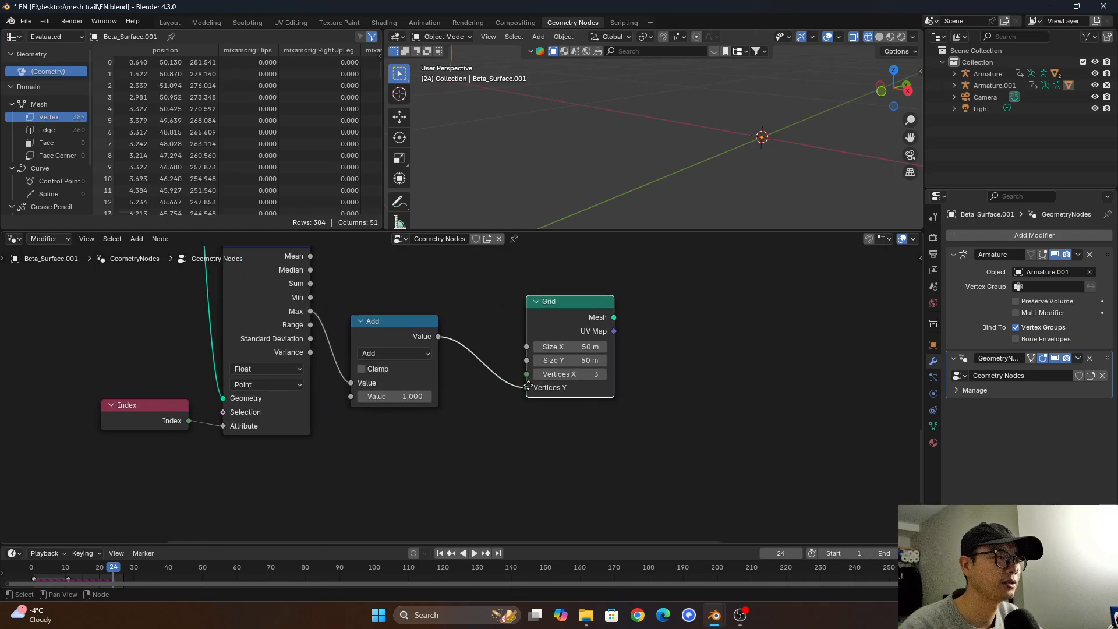
Add an Integer node feeding the Grid's Vertices X and set its value to 10.
left_click(582, 319)
left_click_drag(559, 373, 361, 470)
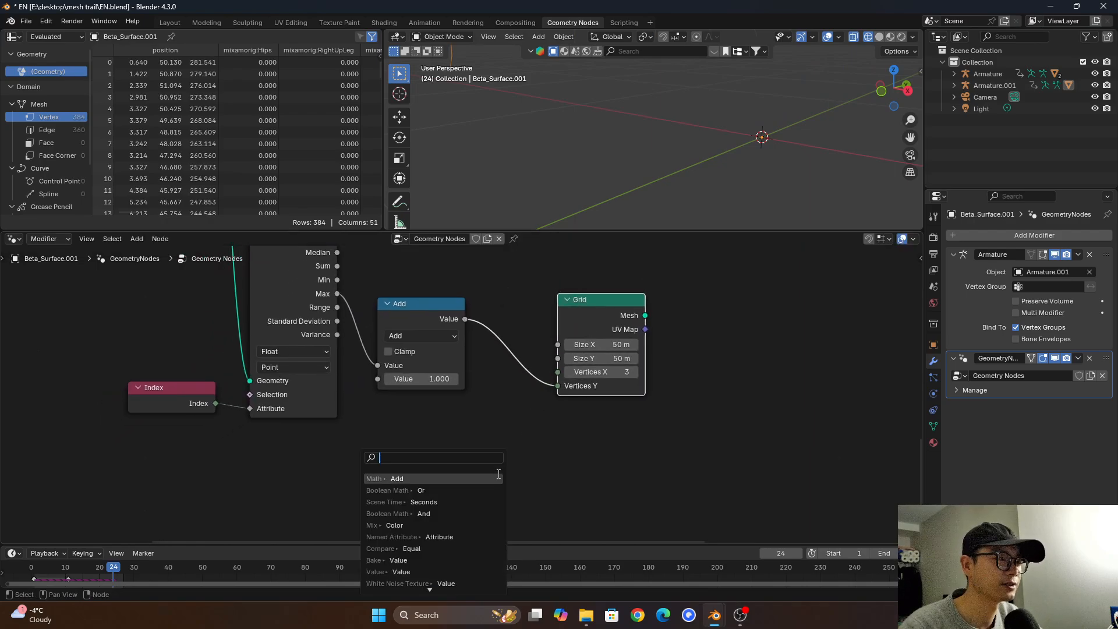
type("int")
key("Return")
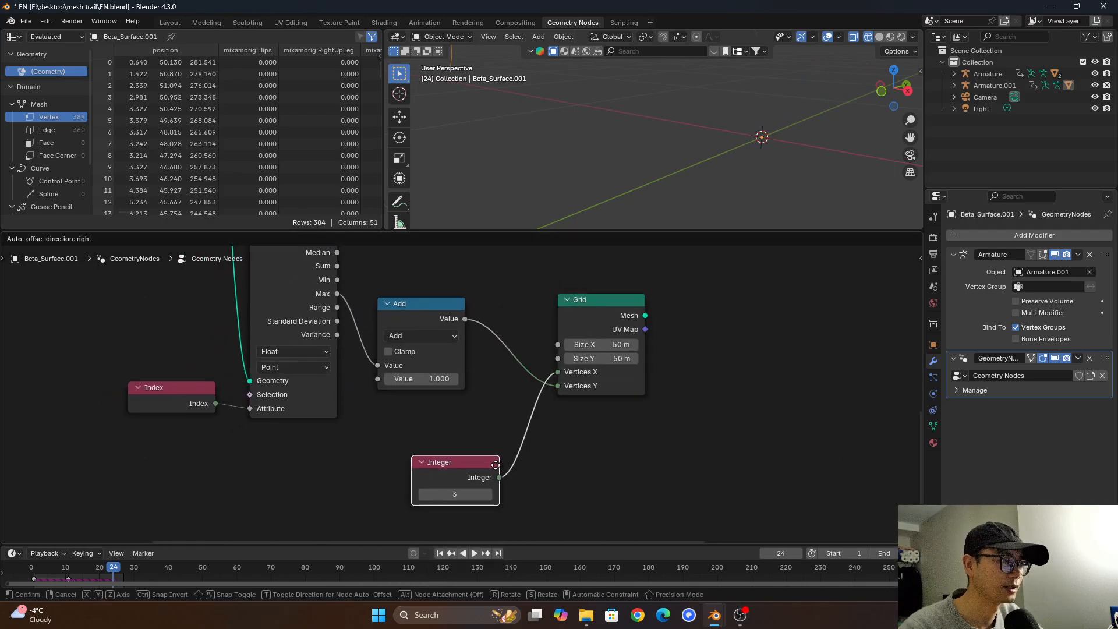
left_click(494, 436)
left_click(450, 461)
type("10")
key("Return")
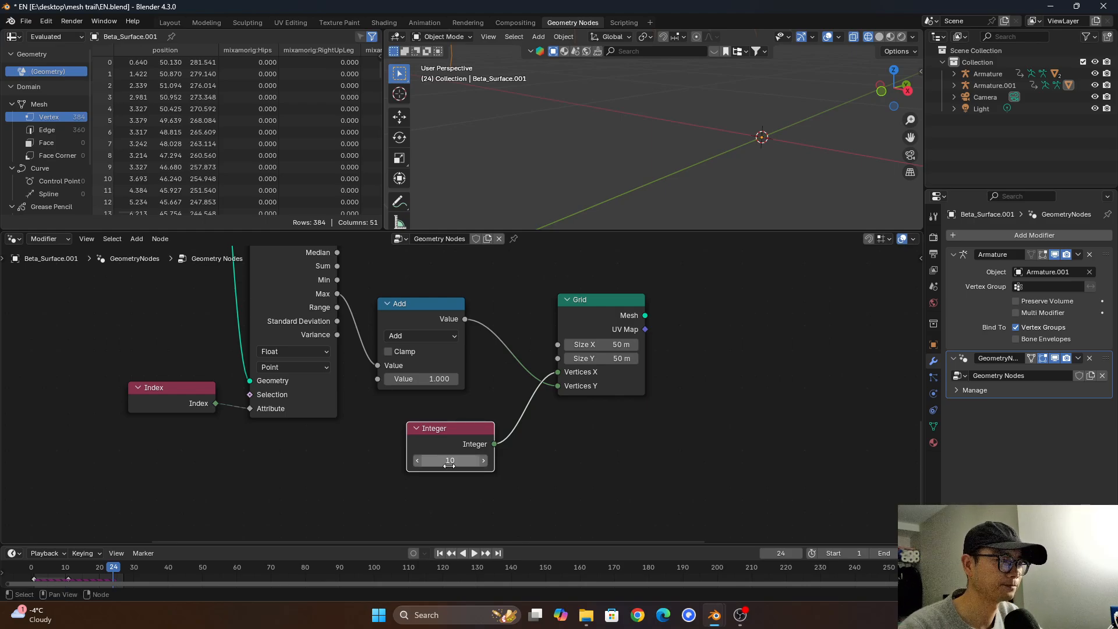
Reposition the Integer node slightly below the Add node and save the file.
key("ctrl+s")
left_click_drag(447, 442, 430, 442)
key("ctrl+s")
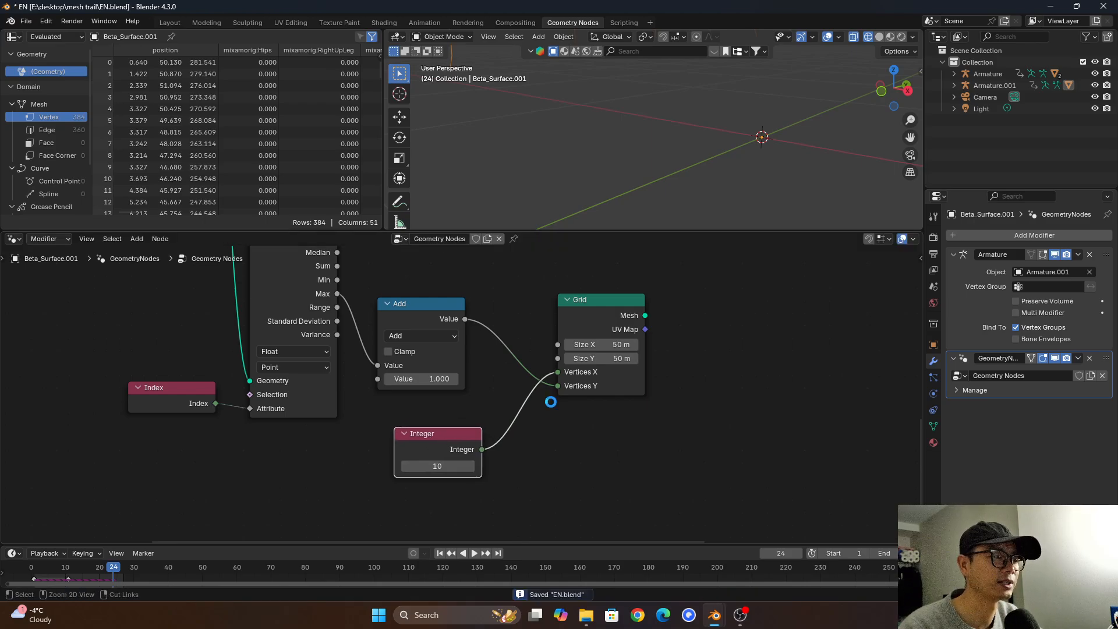
Add a Set Position node fed by the Grid's Mesh output, leaving a wide space after the Grid.
scroll(549, 403, "down", 3)
middle_click_drag(551, 403, 315, 473)
scroll(379, 463, "down", 3)
middle_click_drag(478, 407, 437, 434)
scroll(394, 424, "down", 3)
scroll(524, 361, "up", 2)
middle_click_drag(549, 342, 549, 343)
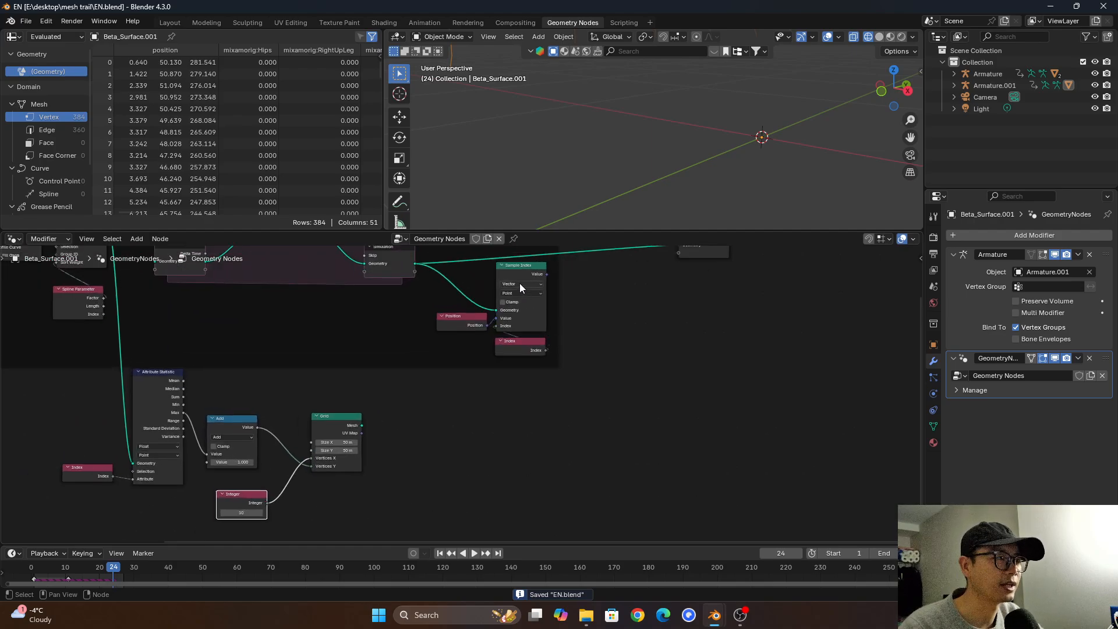
scroll(520, 283, "up", 1)
left_click(336, 419)
left_click_drag(353, 428, 542, 439)
type("set po")
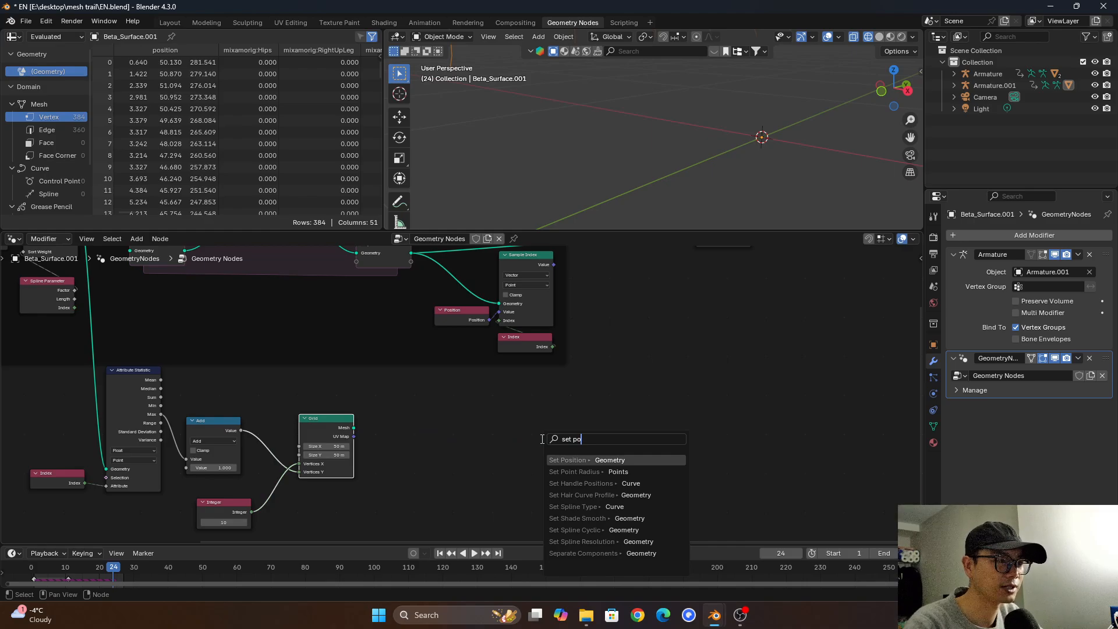
key("Return")
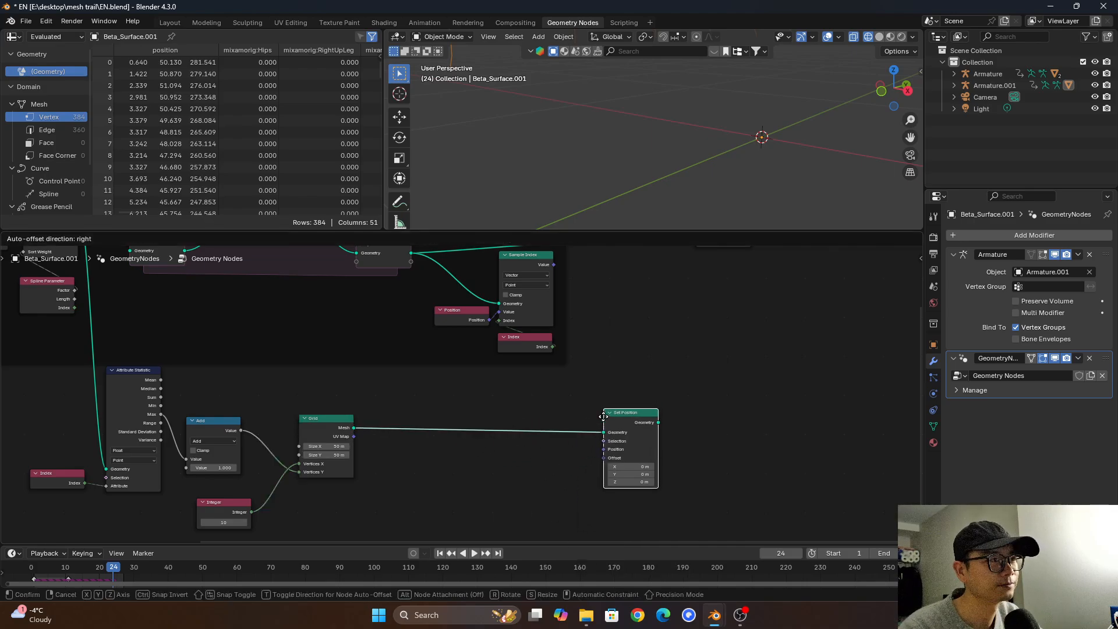
left_click(603, 415)
Feed the Sample Index node's Value into the Set Position node's Position.
middle_click_drag(550, 265, 535, 267)
scroll(535, 268, "up", 2)
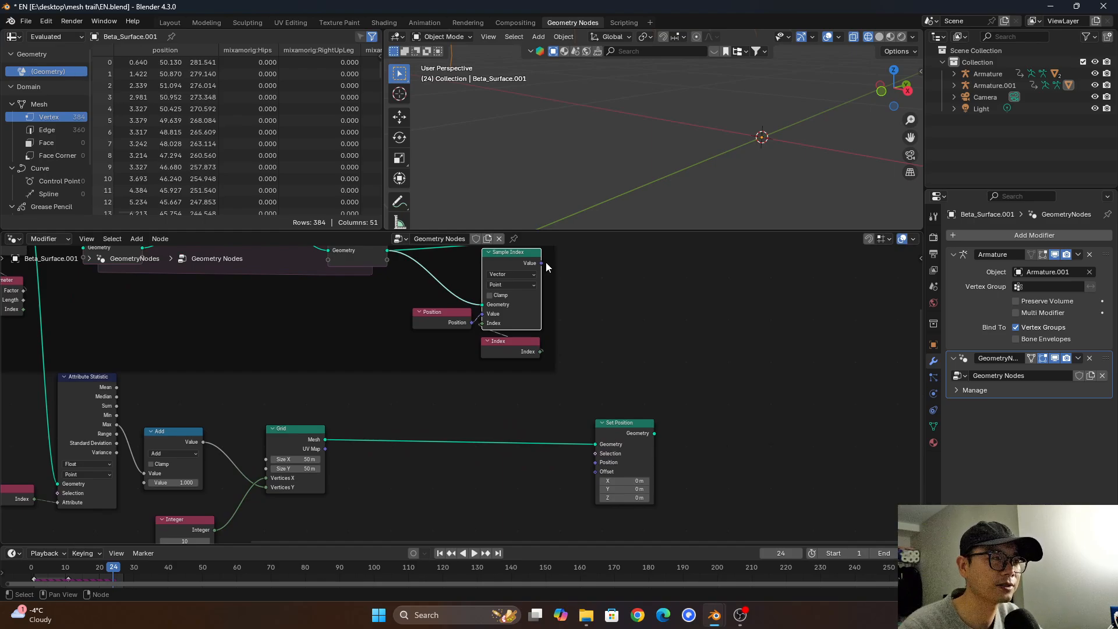
left_click_drag(541, 263, 595, 465)
middle_click_drag(626, 434, 611, 432)
left_click(612, 431)
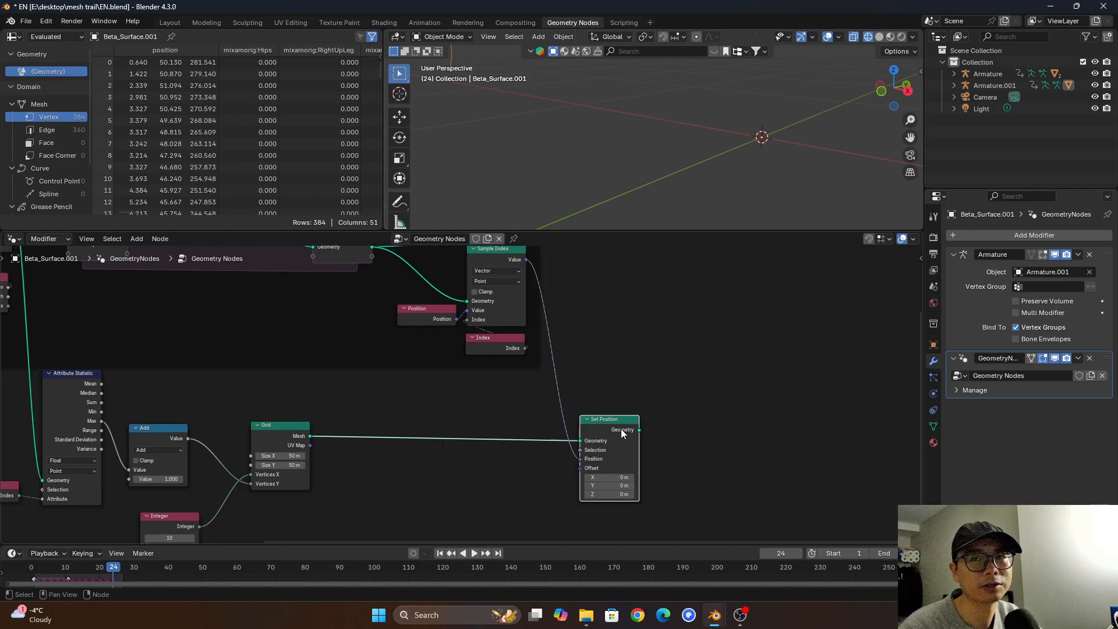
Move the Group Output next to Set Position, connect Set Position's Geometry to it, and save the file.
scroll(621, 428, "down", 2)
left_click_drag(679, 256, 722, 425)
scroll(650, 421, "up", 1)
left_click_drag(627, 428, 713, 428)
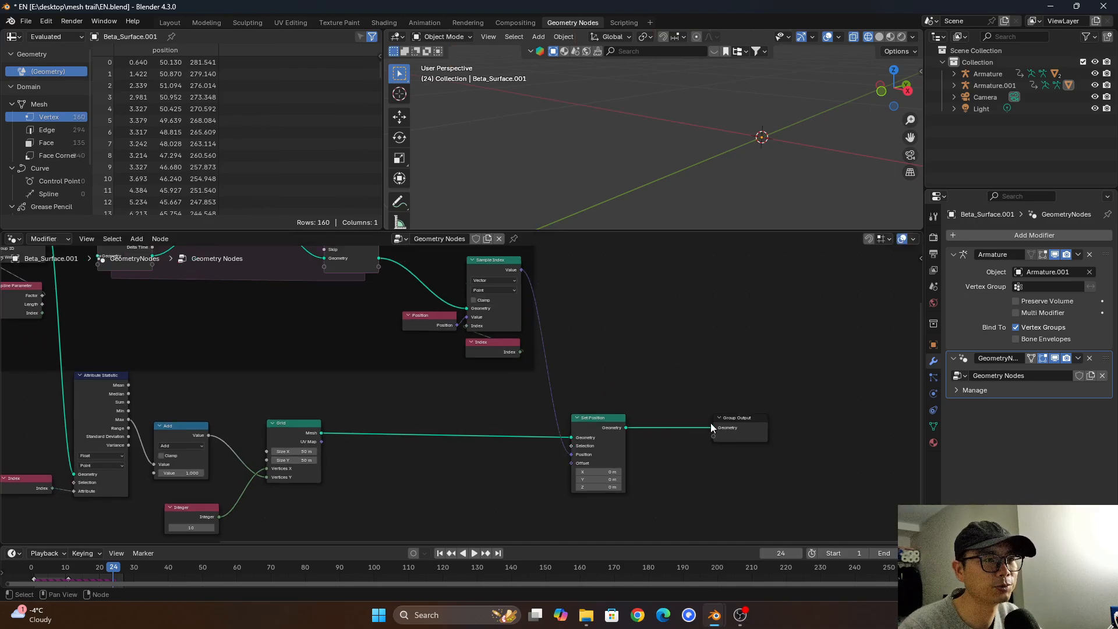
key("ctrl+s")
Play the animation to check the mesh trail behind the leg, stop it at frame 7, and save the file.
middle_click_drag(670, 207, 610, 128)
key("space")
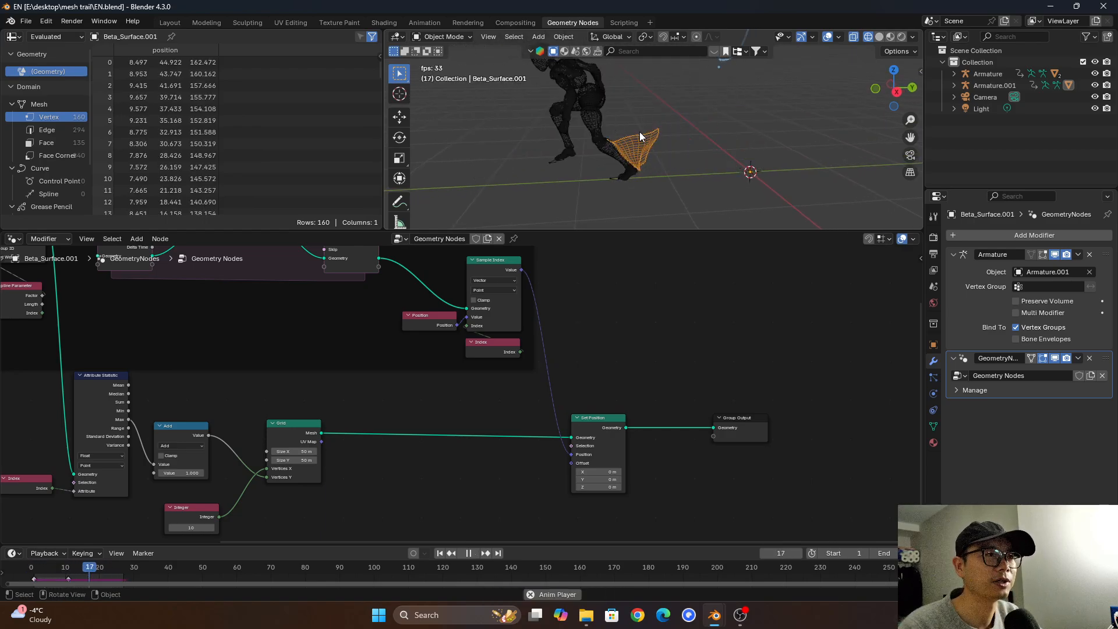
key("space")
middle_click_drag(772, 188, 580, 162)
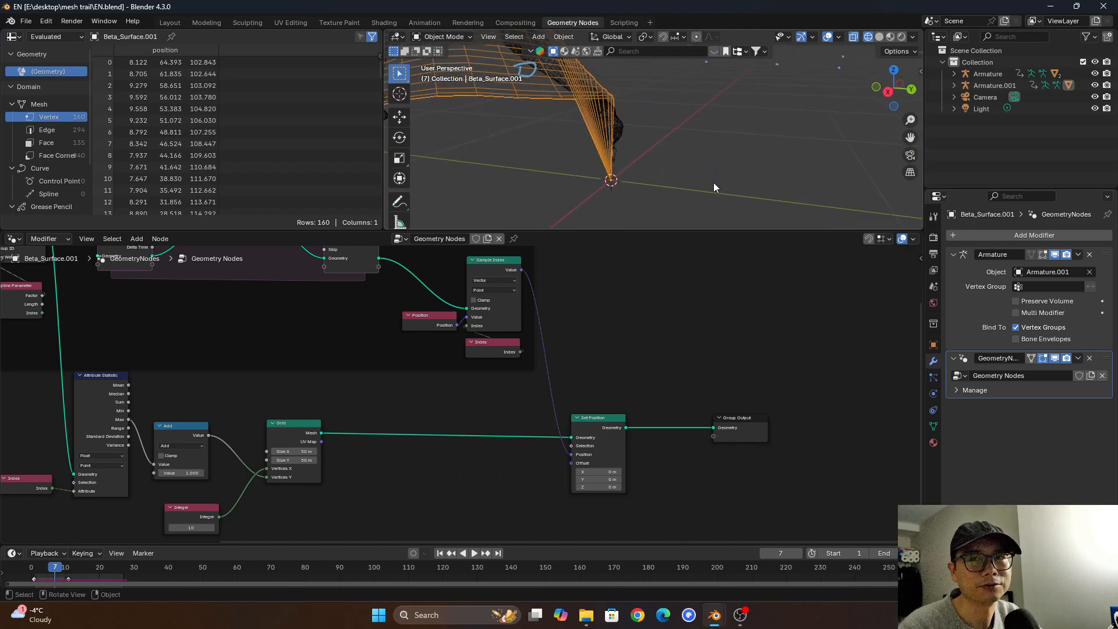
scroll(728, 361, "down", 2)
key("ctrl+s")
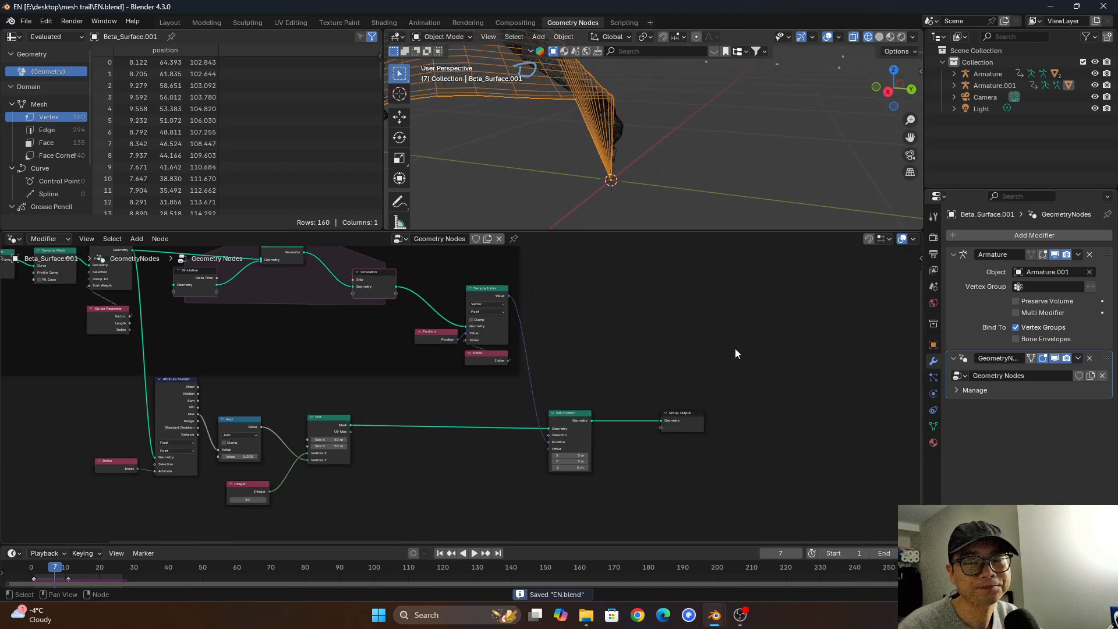
Examine how the Integer node drives the Grid's Vertices X and how the trail mesh behaves near the world origin.
scroll(735, 349, "down", 1)
middle_click_drag(448, 352, 561, 365)
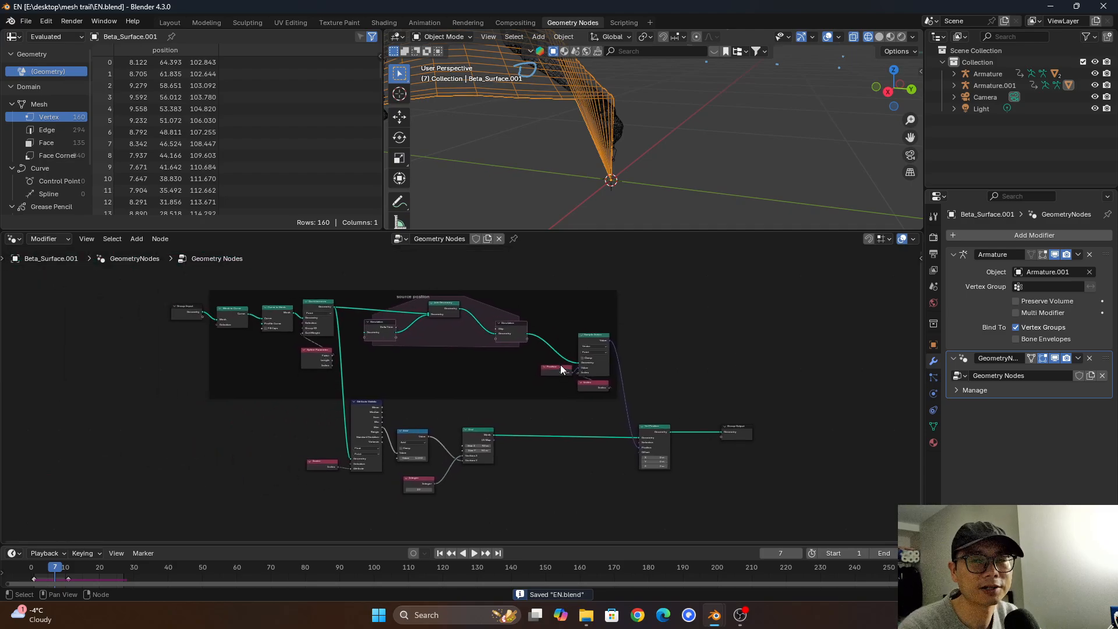
middle_click_drag(630, 146, 602, 152)
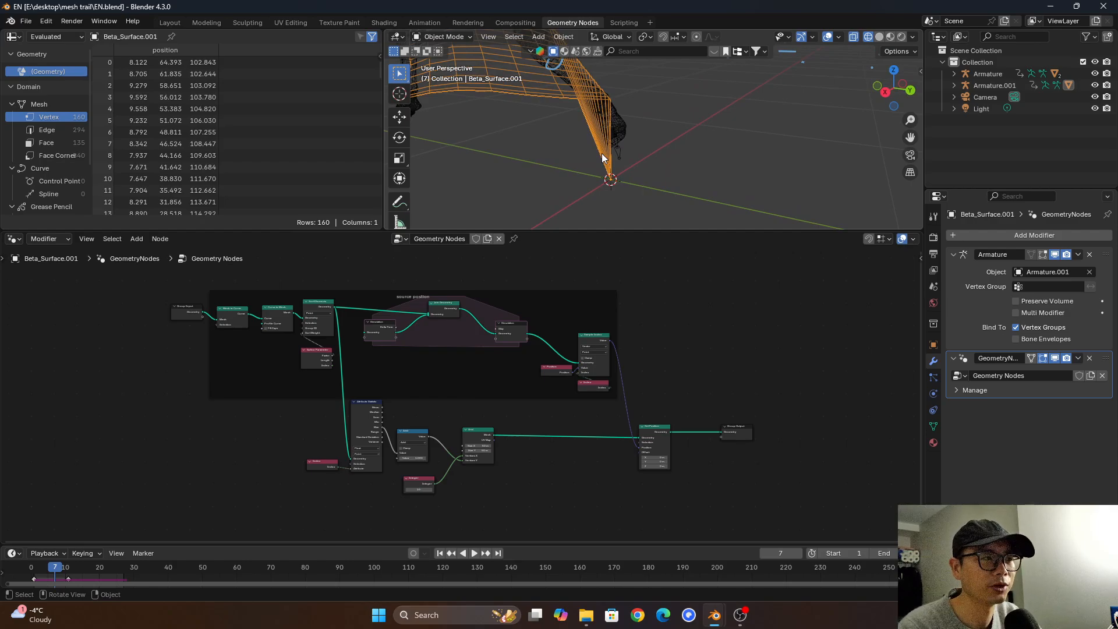
scroll(390, 344, "up", 5)
scroll(596, 399, "up", 3)
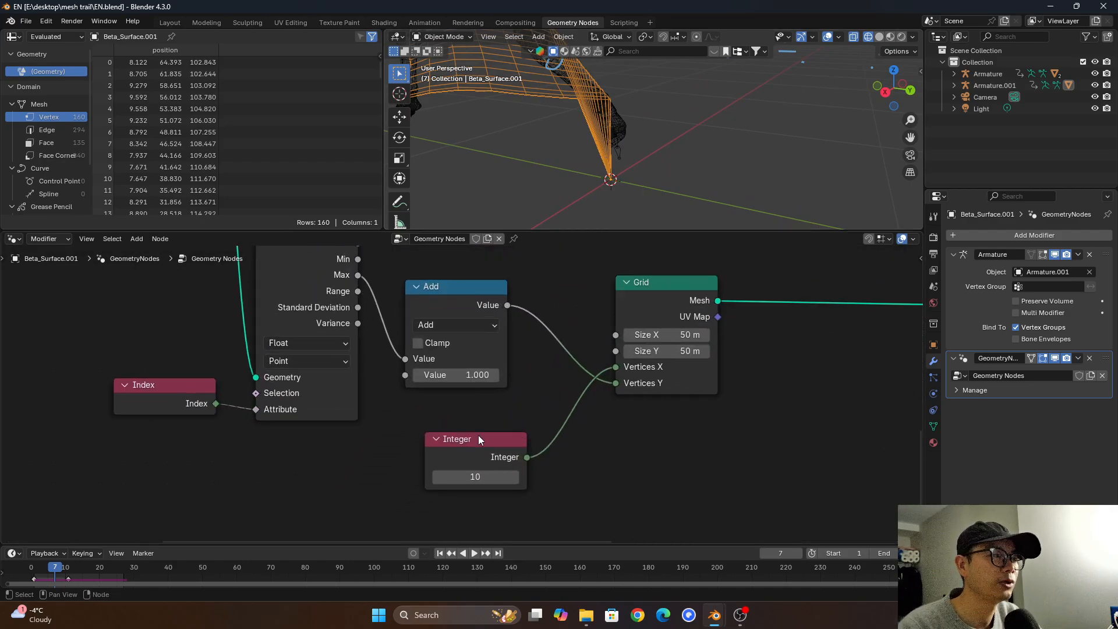
left_click(666, 288)
left_click_drag(488, 445, 478, 445)
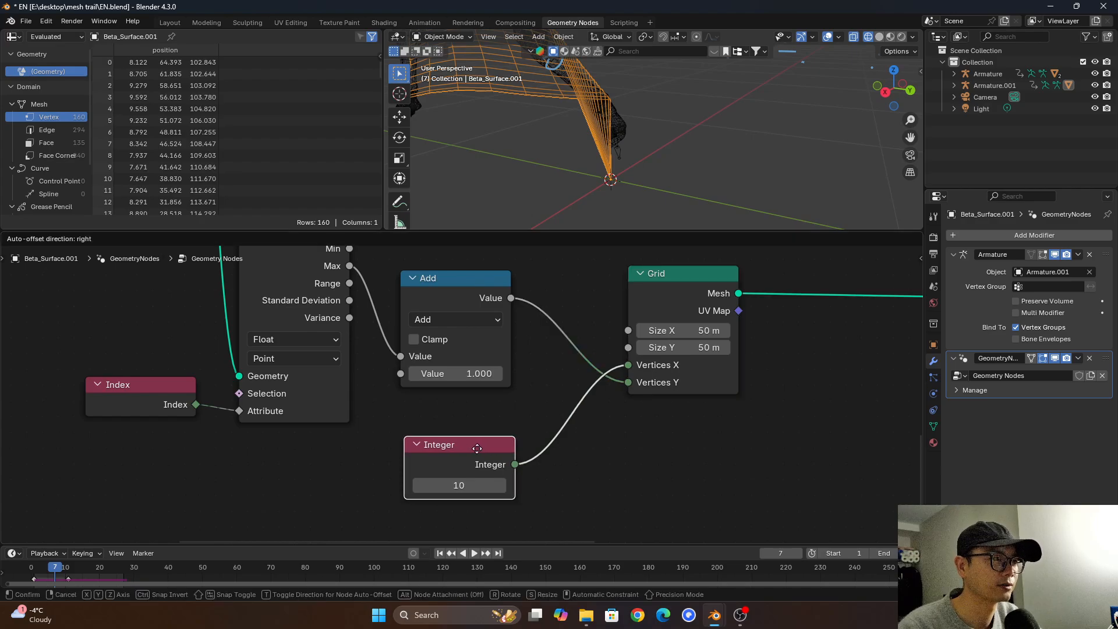
scroll(524, 404, "down", 2)
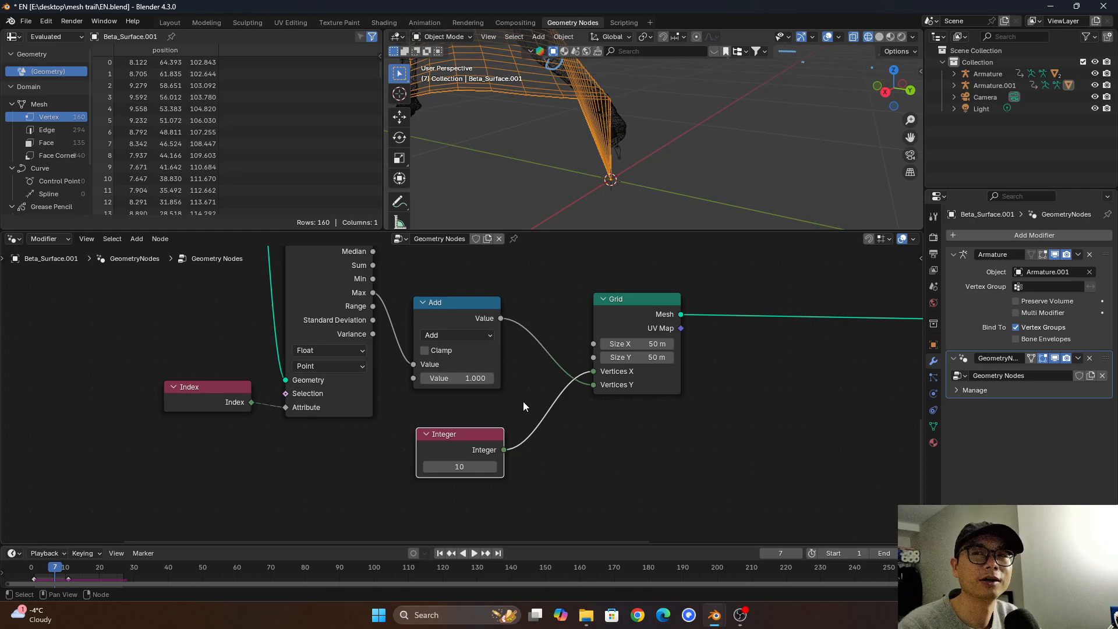
scroll(523, 401, "down", 3)
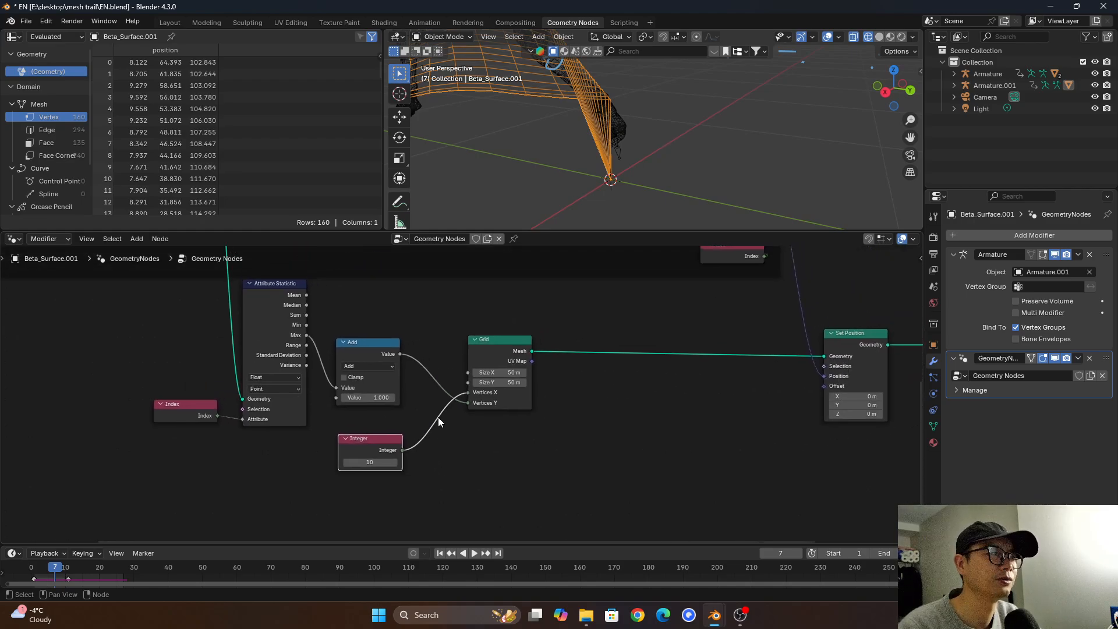
scroll(438, 417, "down", 2)
mouse_move(502, 408)
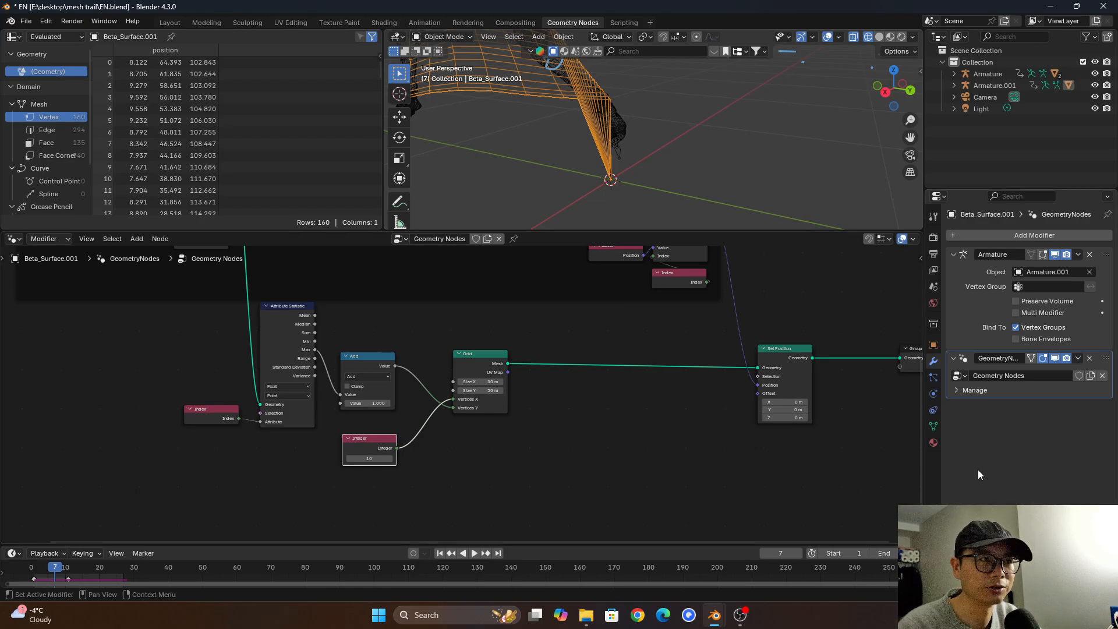
middle_click_drag(513, 155, 565, 195)
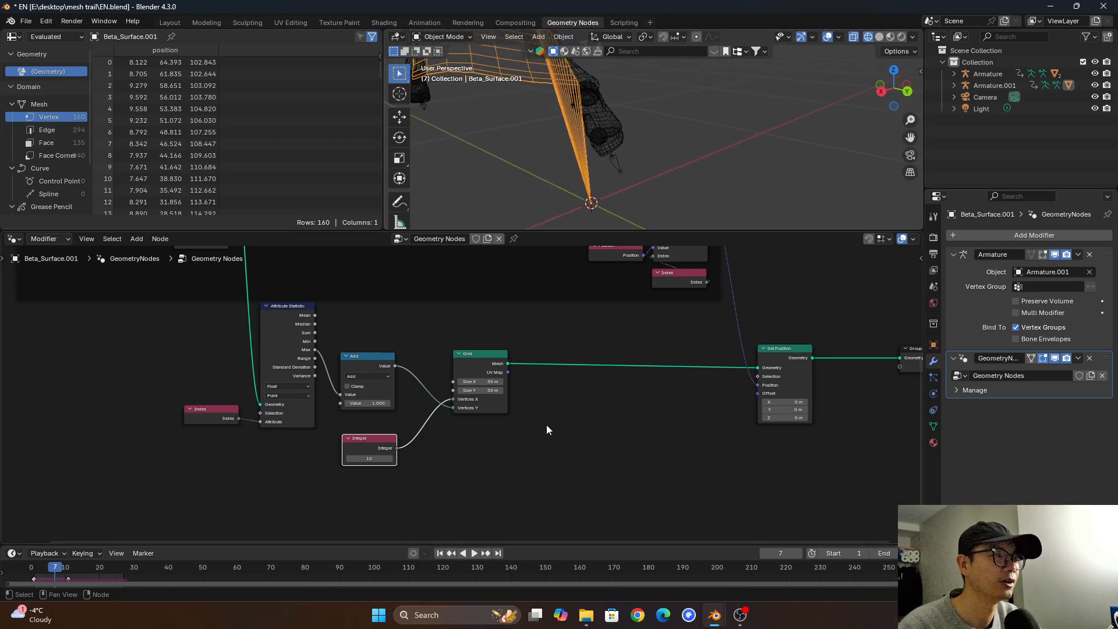
middle_click_drag(470, 435, 516, 411)
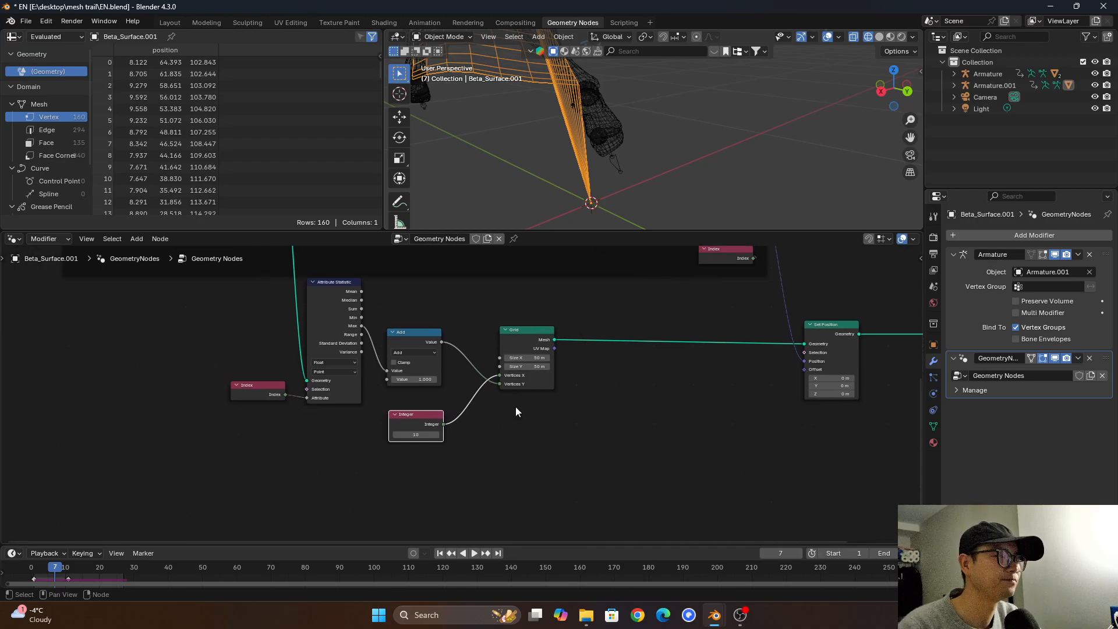
Move the Integer node farther from the Grid and place a new Scene Time node just below it.
scroll(516, 411, "up", 1)
key("g")
left_click(365, 451)
key("shift+a")
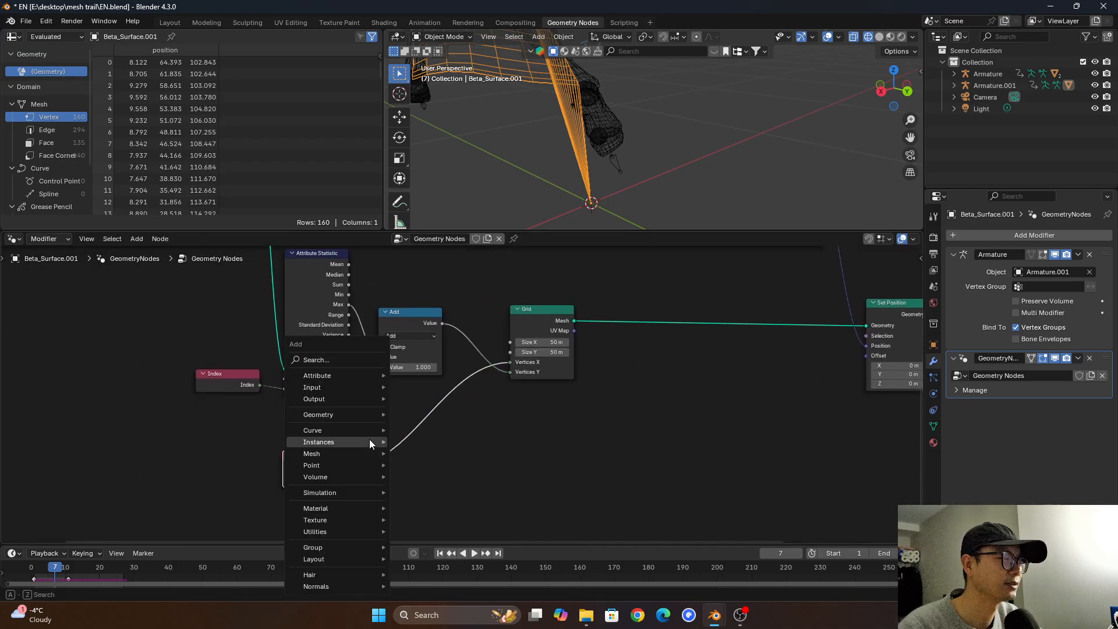
type("sce")
left_click(424, 459)
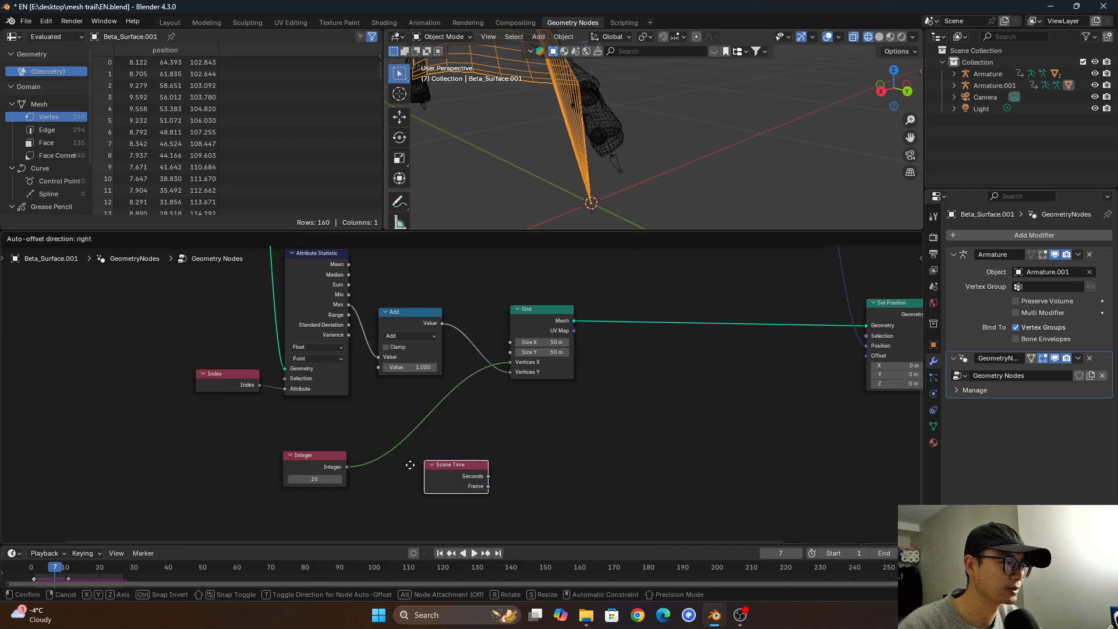
scroll(436, 457, "up", 1)
left_click(325, 469)
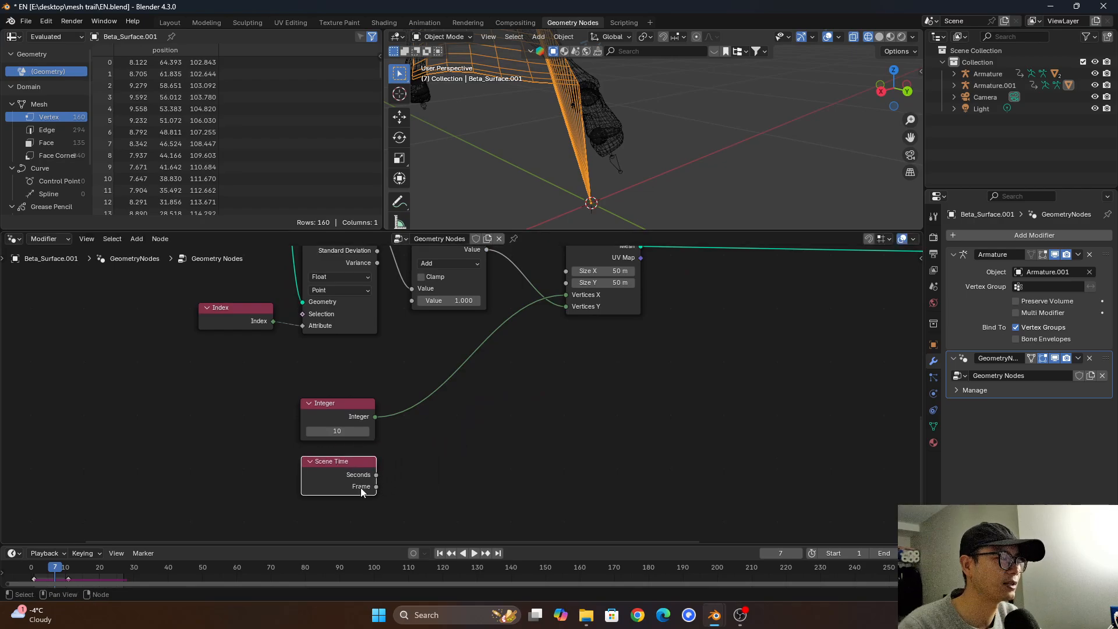
Insert a Greater Than Compare node after the Integer node, with Integer as A and Scene Time's Frame as B.
left_click(350, 410)
key("shift+a")
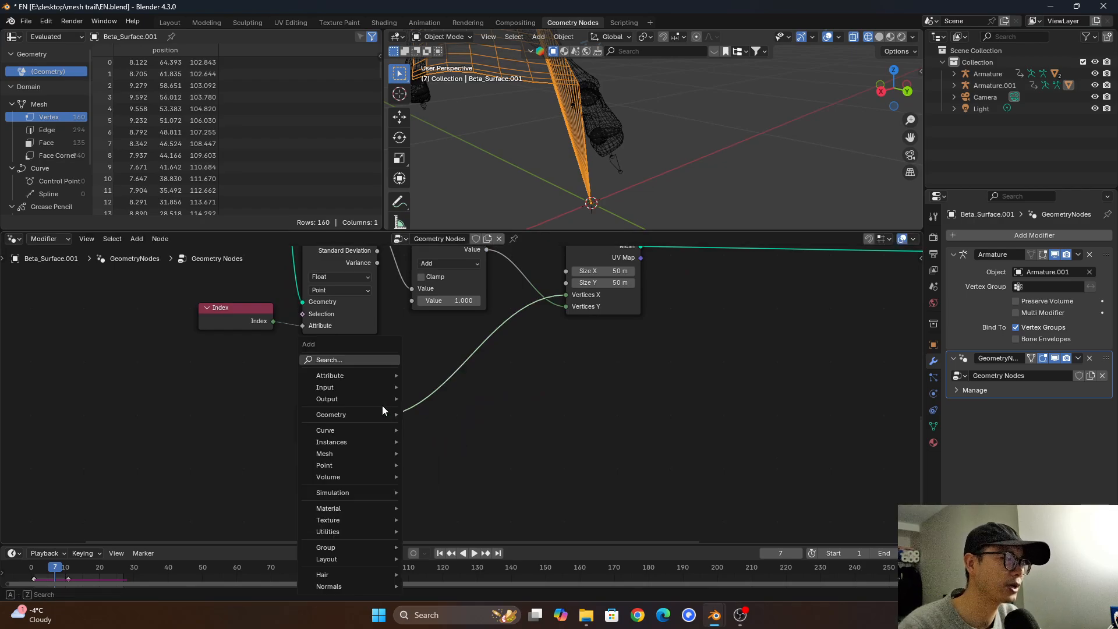
type("comp")
key("Return")
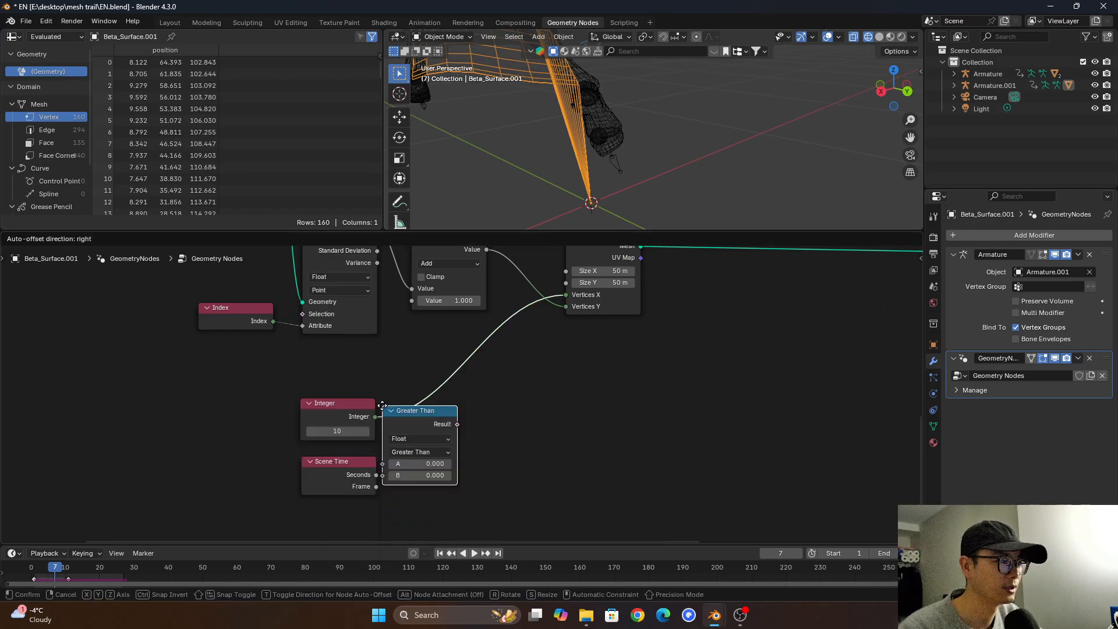
left_click(373, 418)
left_click_drag(376, 474, 410, 472)
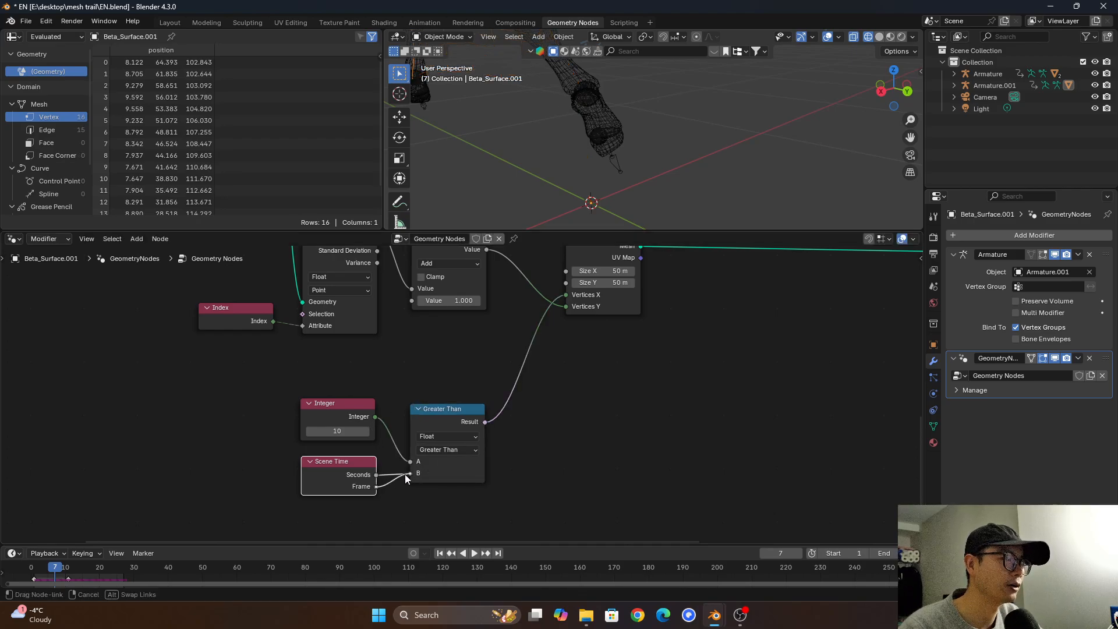
middle_click_drag(455, 427, 445, 426)
left_click(450, 425)
scroll(449, 421, "up", 1)
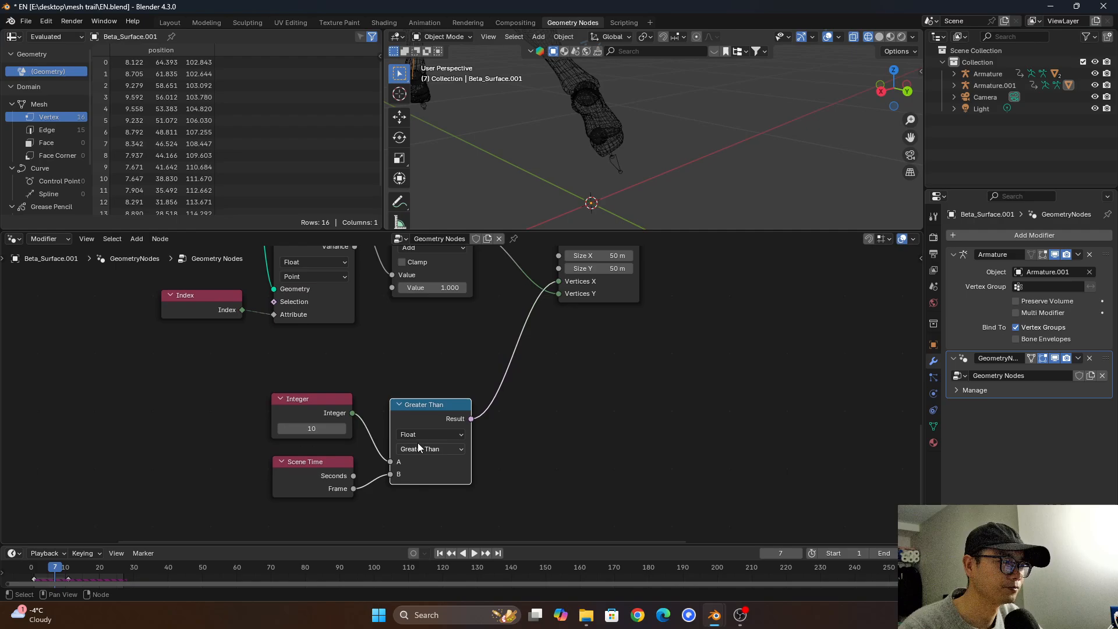
Add a Switch node controlled by the Greater Than result and set its input type to Integer.
left_click(323, 413)
left_click(315, 472)
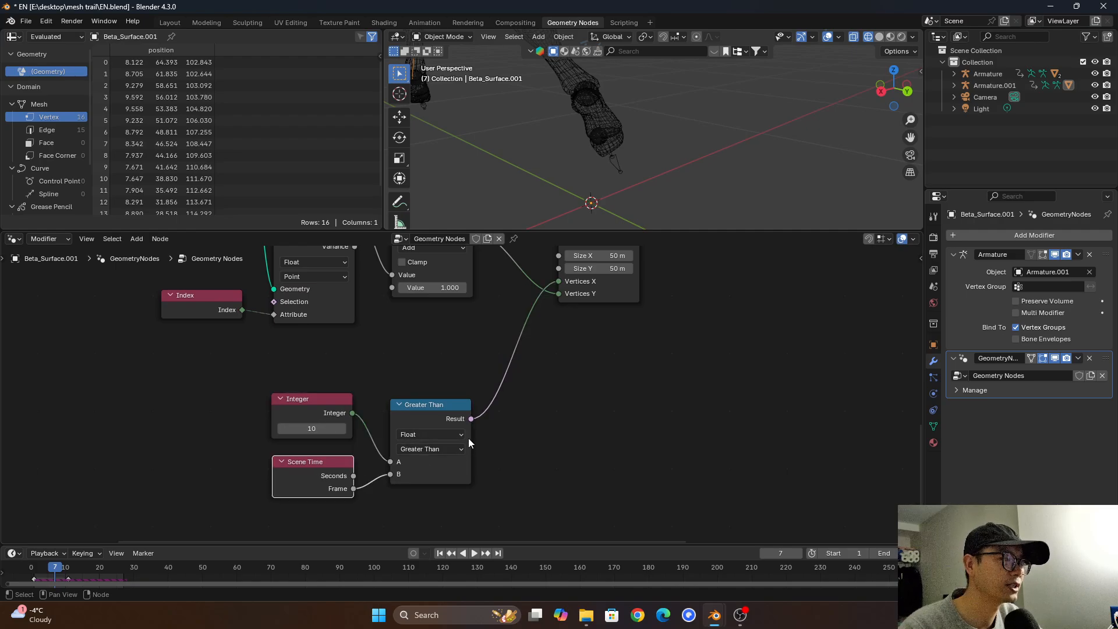
left_click_drag(477, 421, 504, 421)
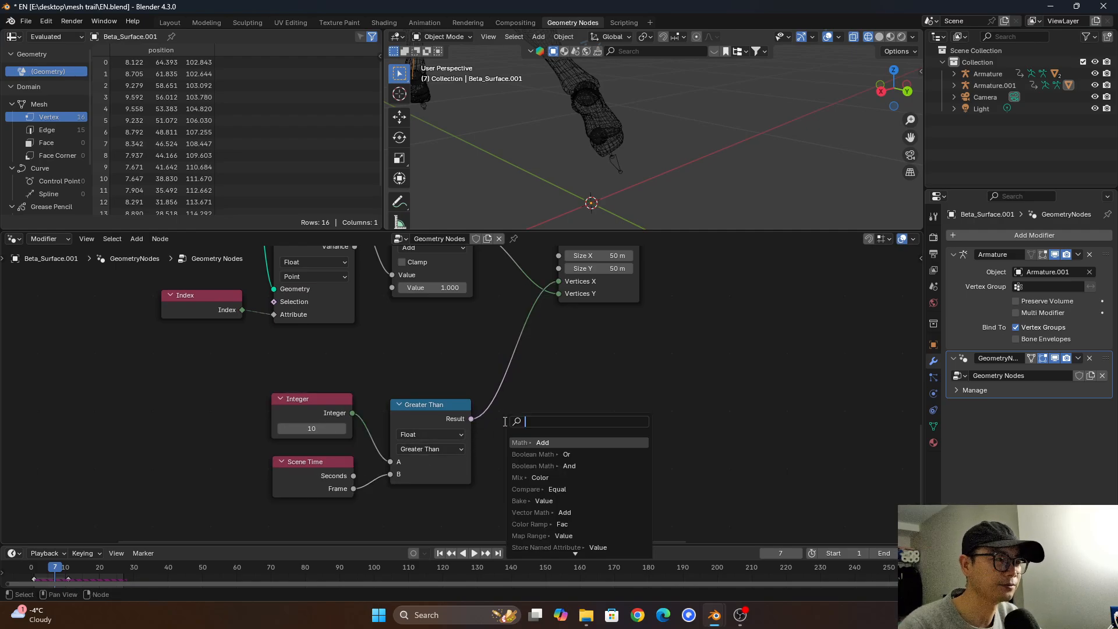
type("sw")
key("Return")
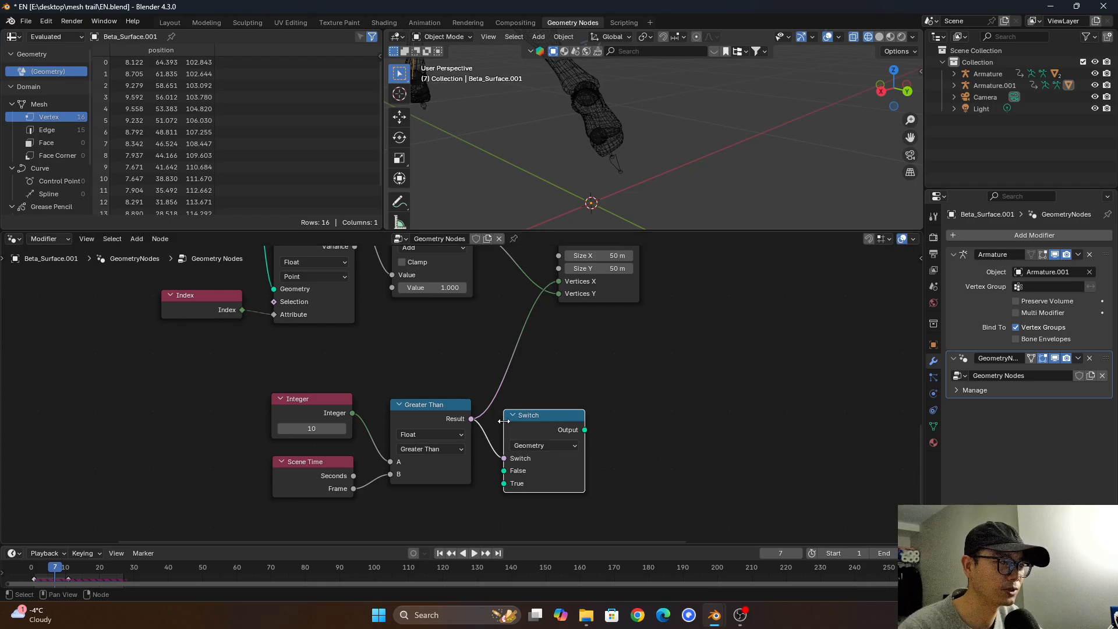
left_click(537, 446)
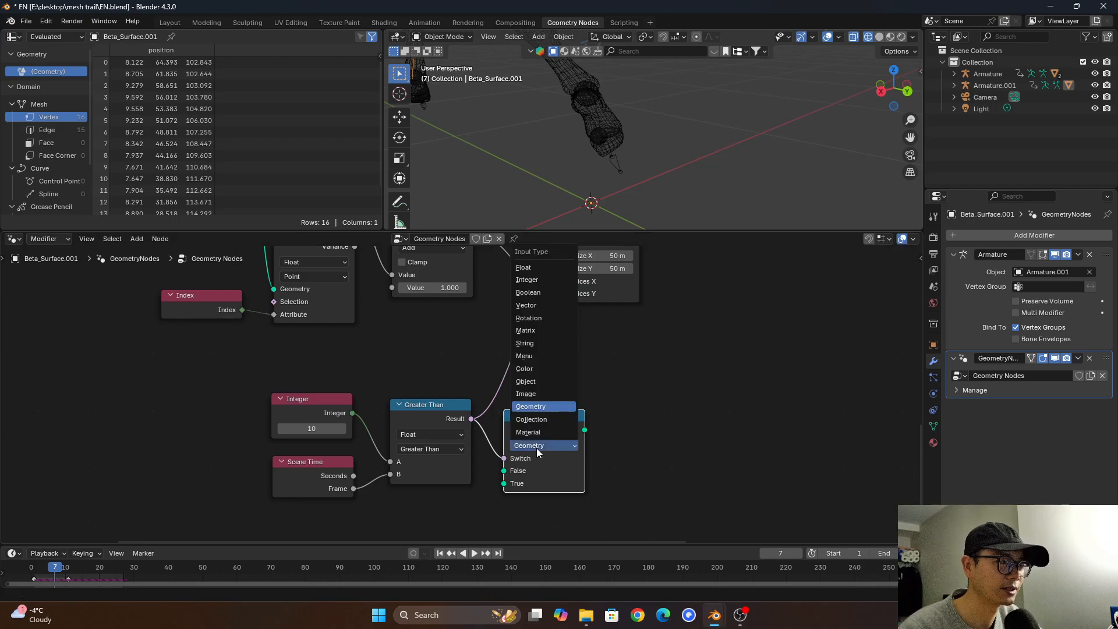
left_click(534, 279)
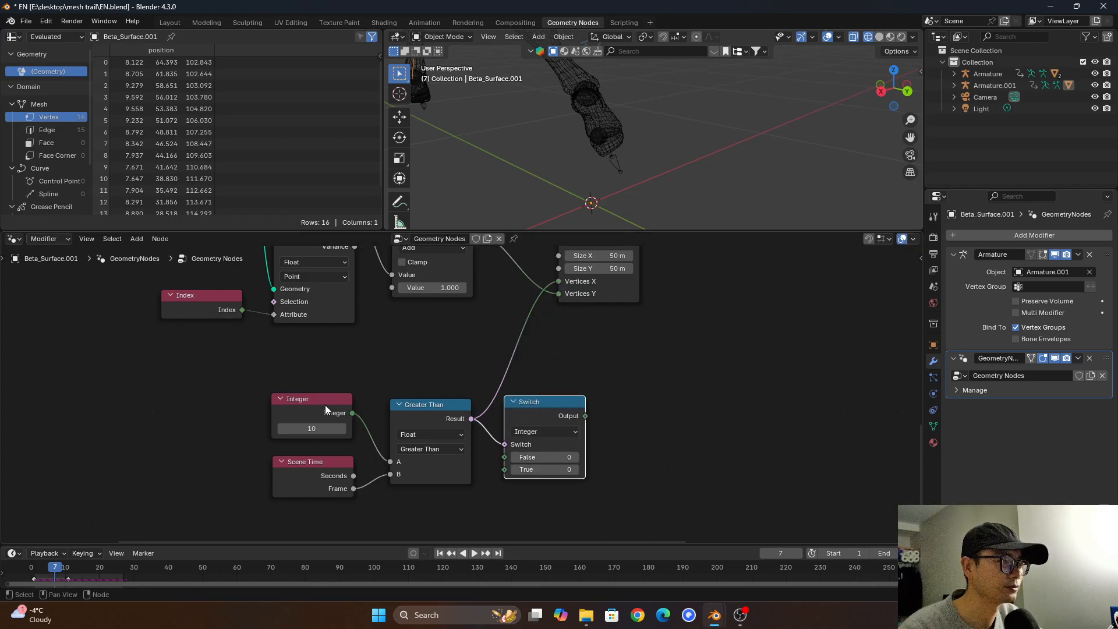
Wire Integer to the Switch's False, Frame to its True, and the Switch output to the Grid's Vertices X, and save the file.
left_click_drag(354, 488, 353, 412)
middle_click_drag(556, 418, 554, 453)
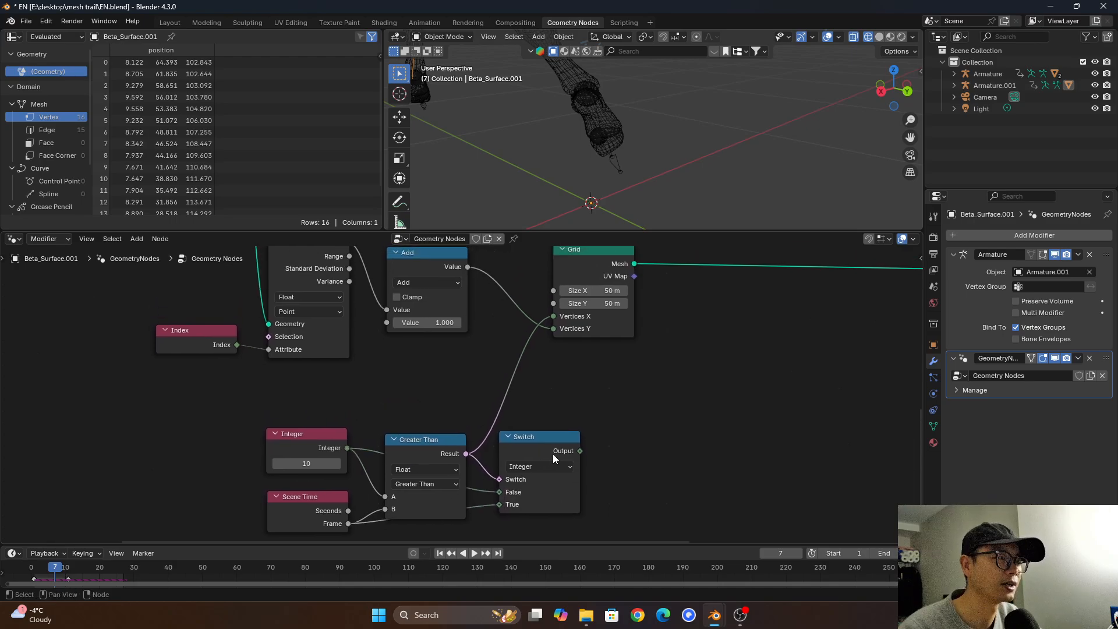
left_click_drag(582, 451, 575, 415)
left_click_drag(555, 316, 556, 317)
key("ctrl+s")
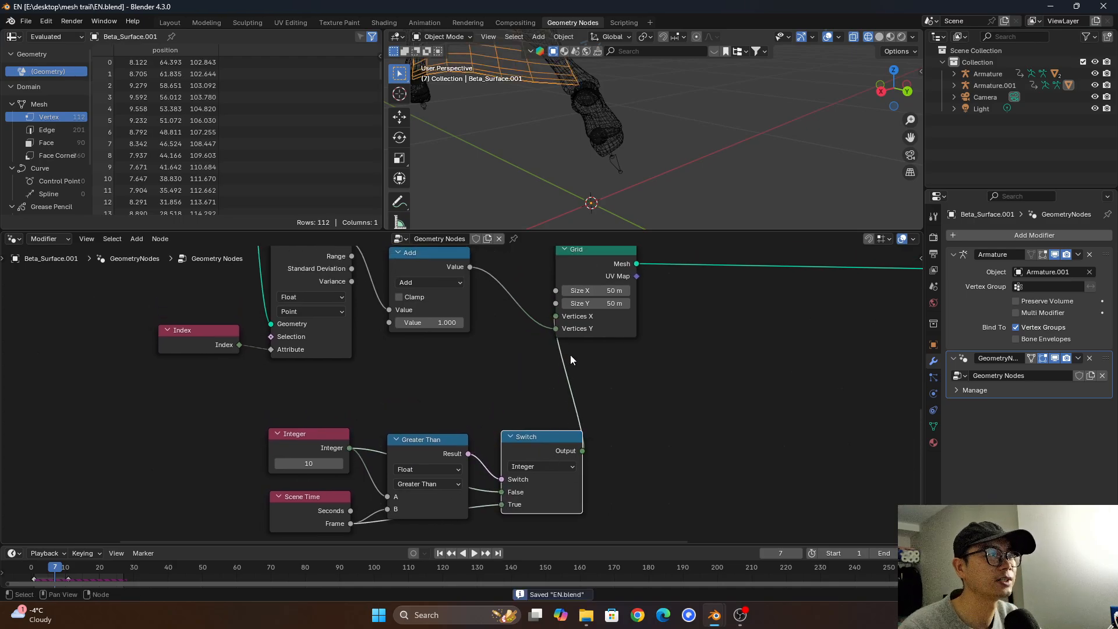
Play the animation to check how the trail mesh follows the character's leg.
middle_click_drag(614, 145, 676, 157)
key("space")
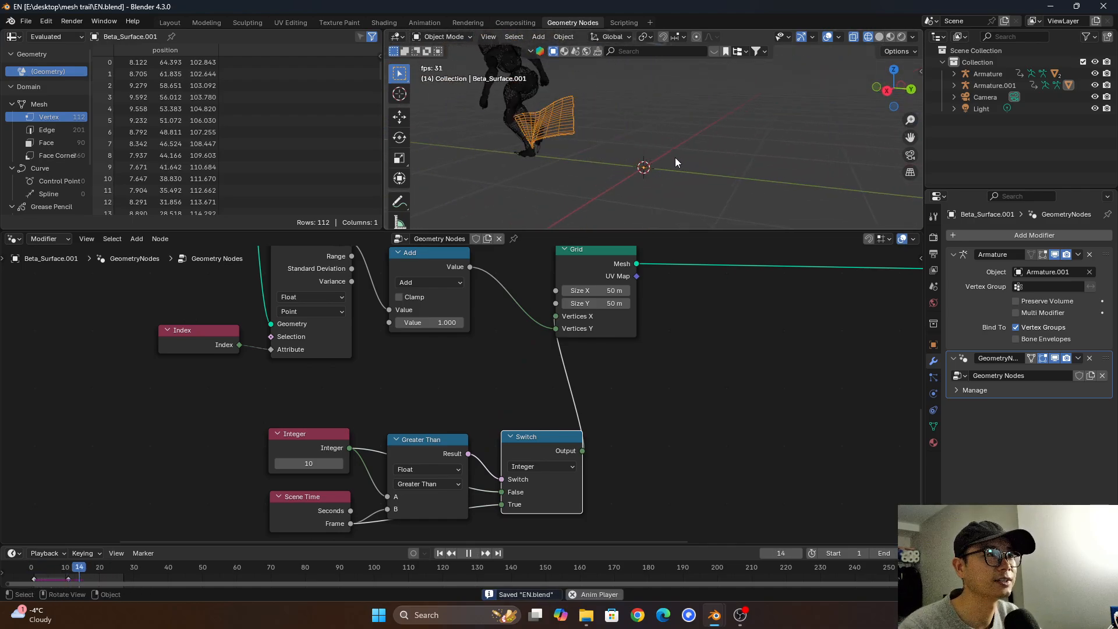
key("space")
Move Group Output farther away and join the nodes from Index through Set Position into a new frame.
scroll(567, 334, "down", 5)
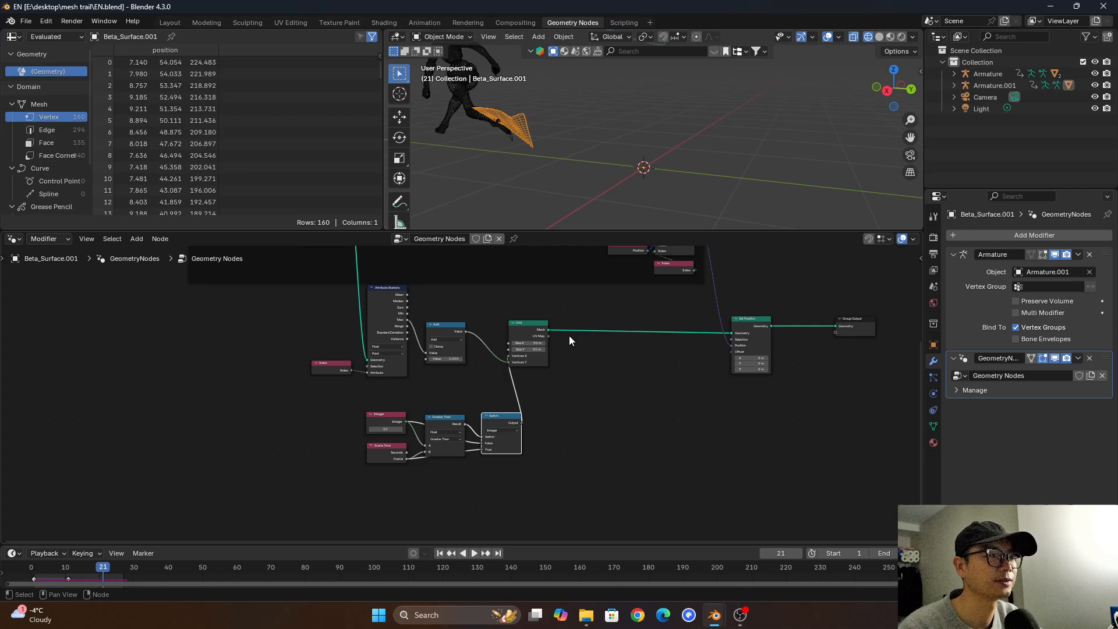
scroll(569, 335, "up", 1)
left_click_drag(483, 482, 341, 403)
left_click_drag(229, 298, 710, 459)
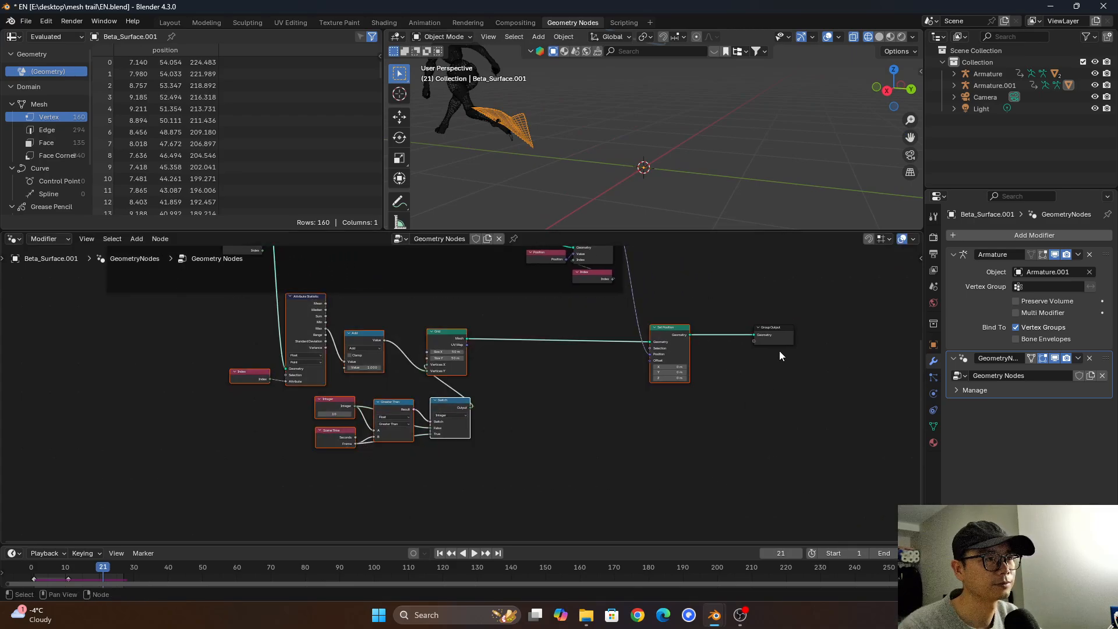
left_click_drag(779, 347, 866, 349)
left_click_drag(736, 458, 224, 332)
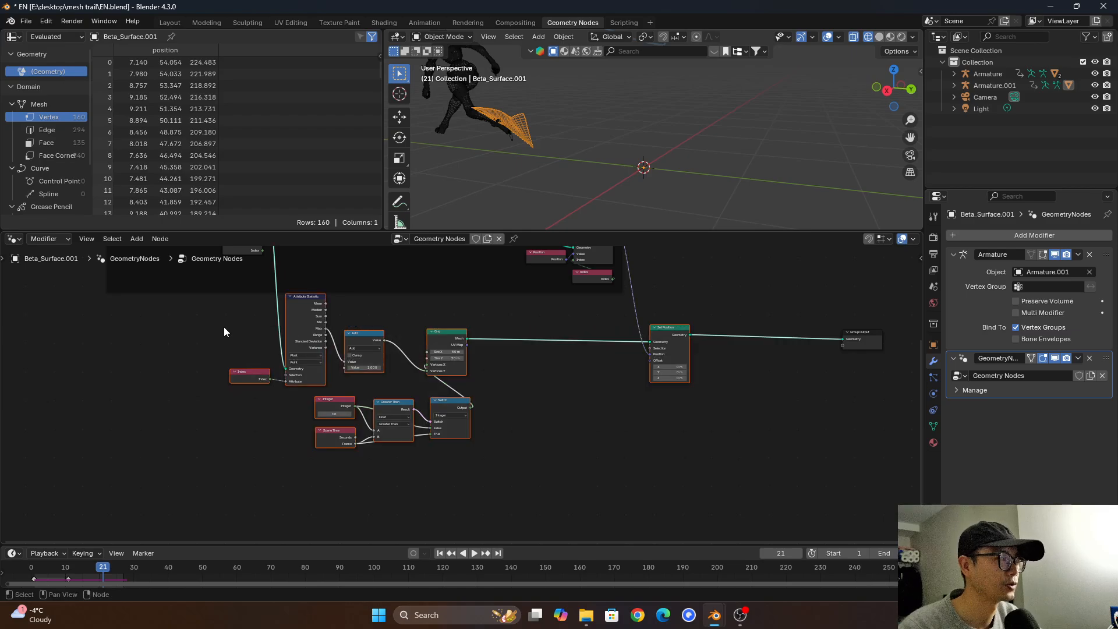
key("ctrl+j")
Label the new frame "mesh trail", move it lower to clear the frame above it, and save the file.
right_click(422, 314)
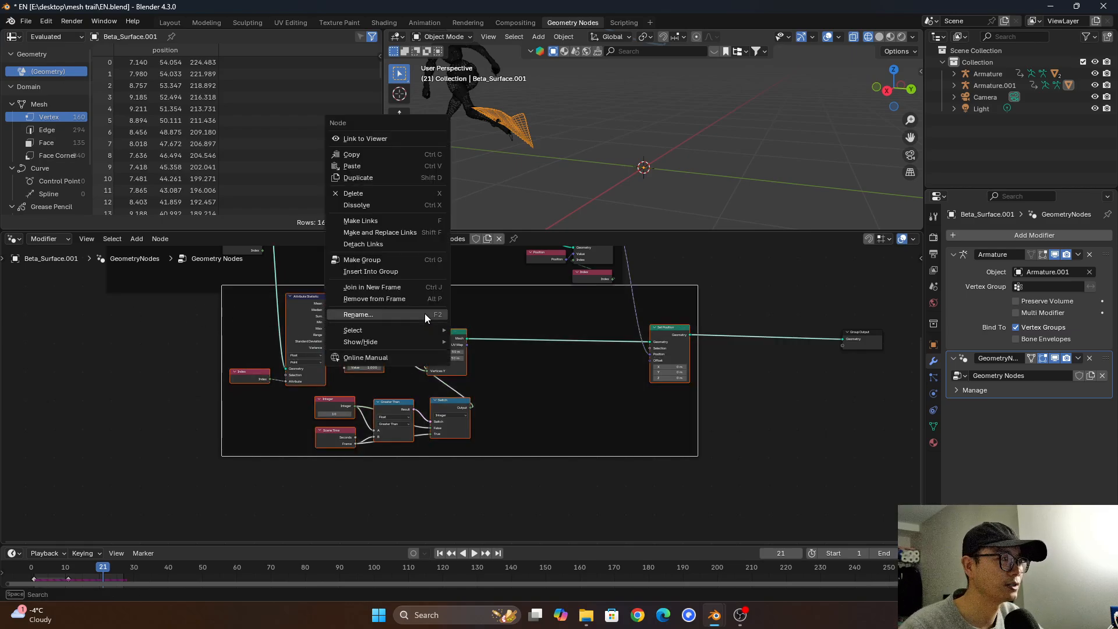
left_click(415, 314)
type("mesh trail")
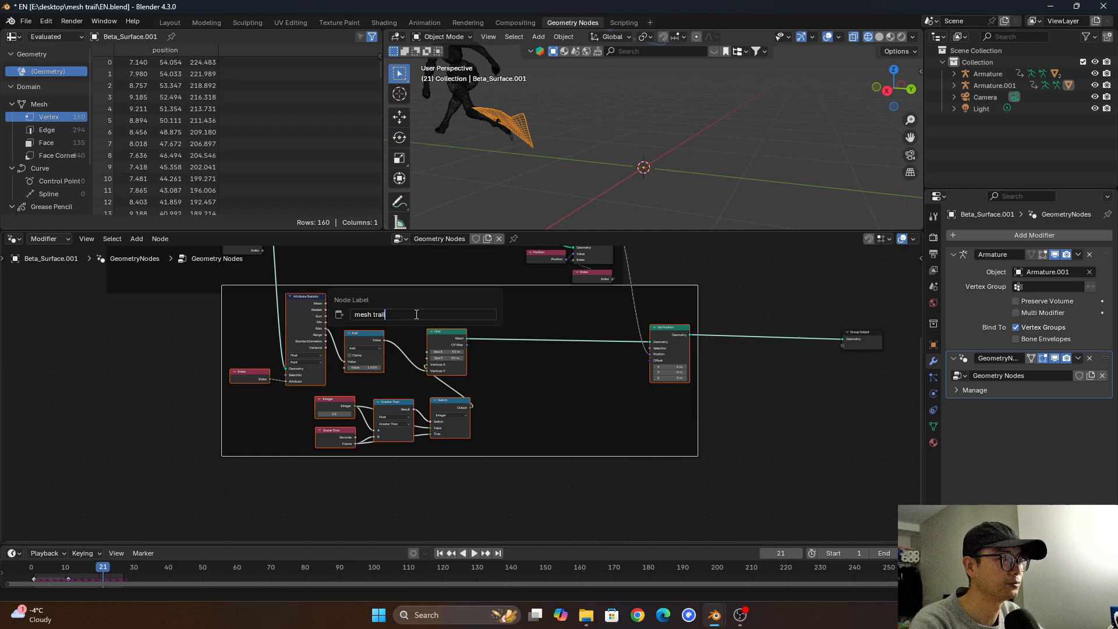
key("Return")
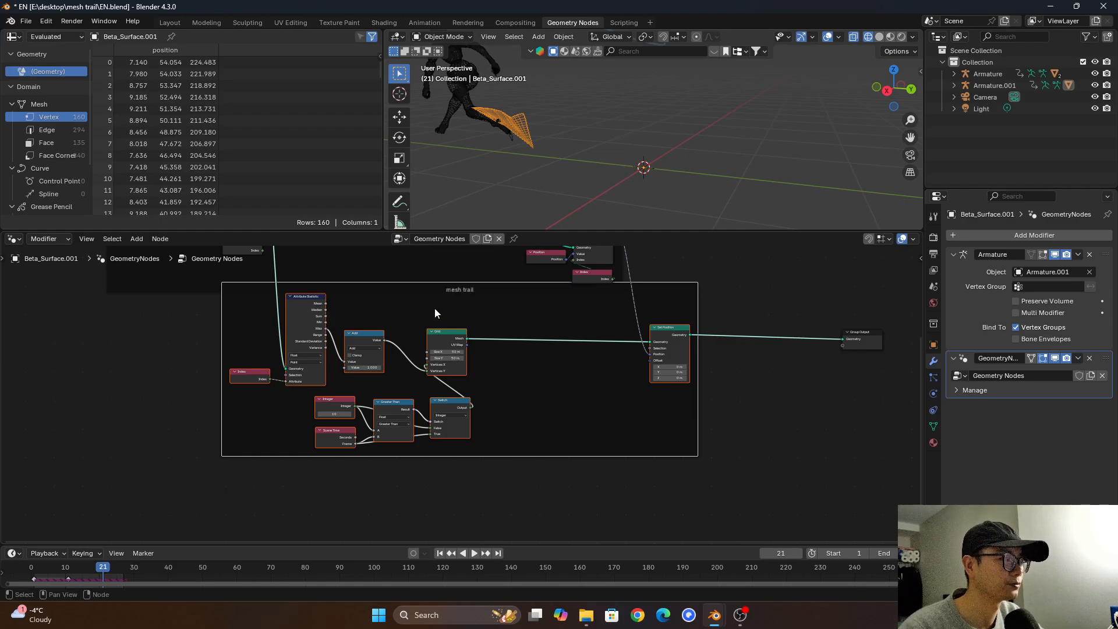
key("g")
left_click(410, 336)
middle_click_drag(618, 318, 522, 323)
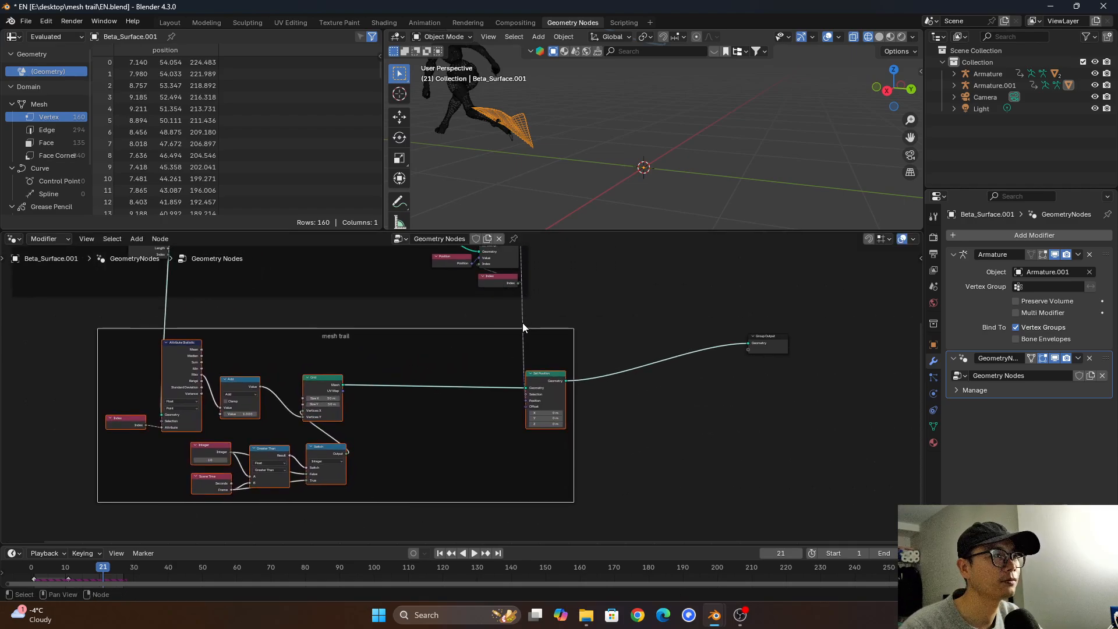
key("ctrl+s")
Move Group Output farther away and insert a Set Material node on the link just before it.
left_click_drag(773, 351, 852, 389)
middle_click_drag(758, 396, 614, 399)
key("shift+a")
left_click(637, 364)
type("swt")
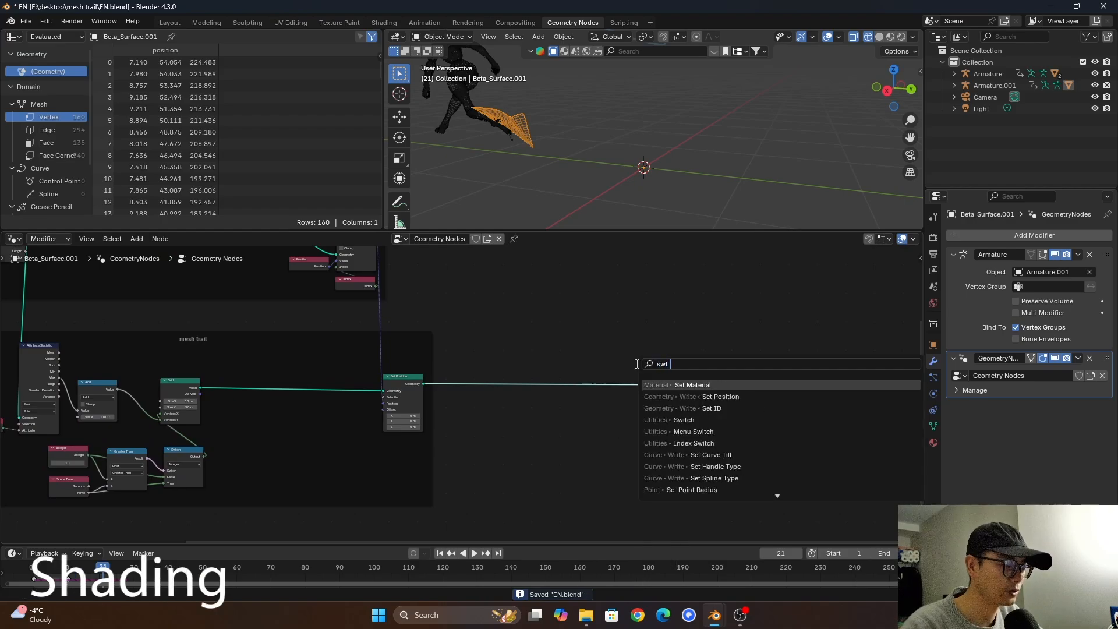
key("BackSpace")
key("BackSpace")
key("BackSpace")
type("set m")
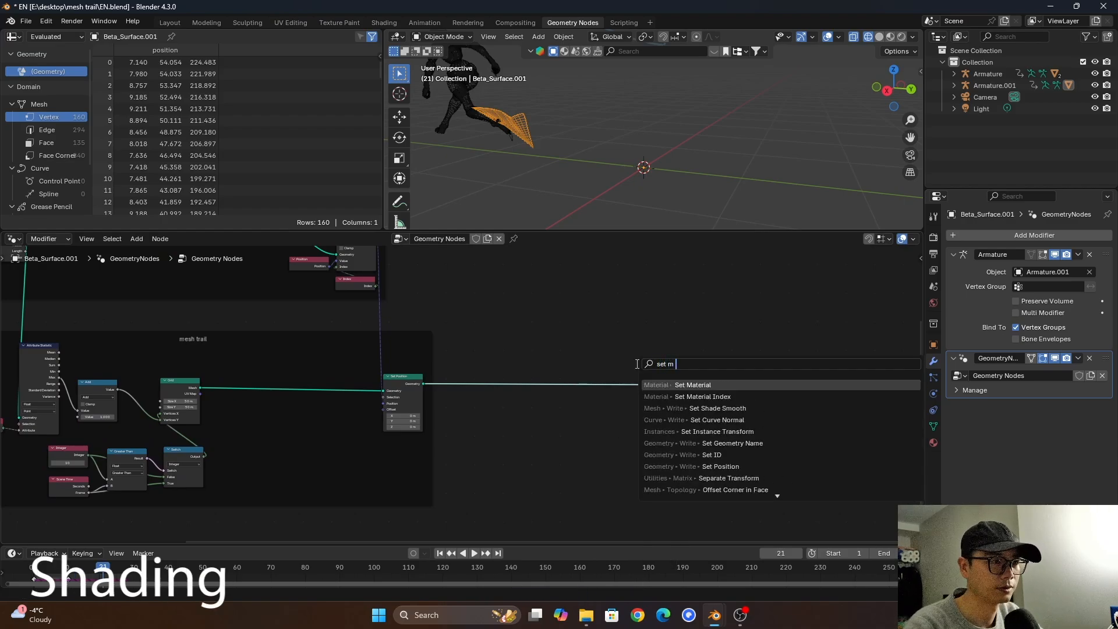
key("Return")
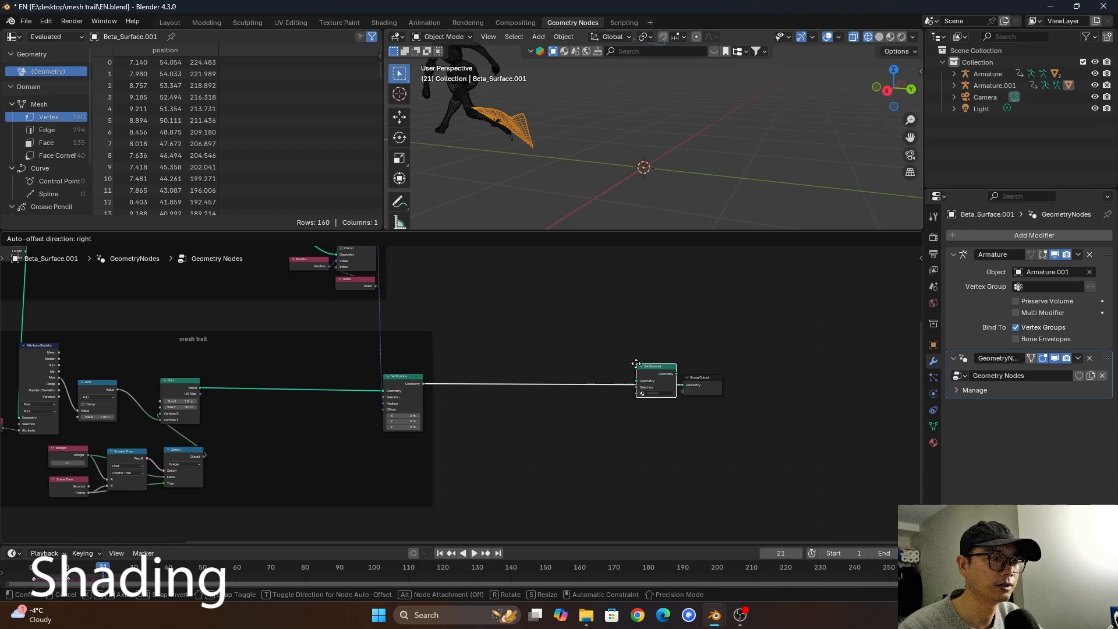
left_click(643, 362)
Assign the material named Material in the Set Material node, space the node away from Group Output, and save the file.
left_click(704, 393)
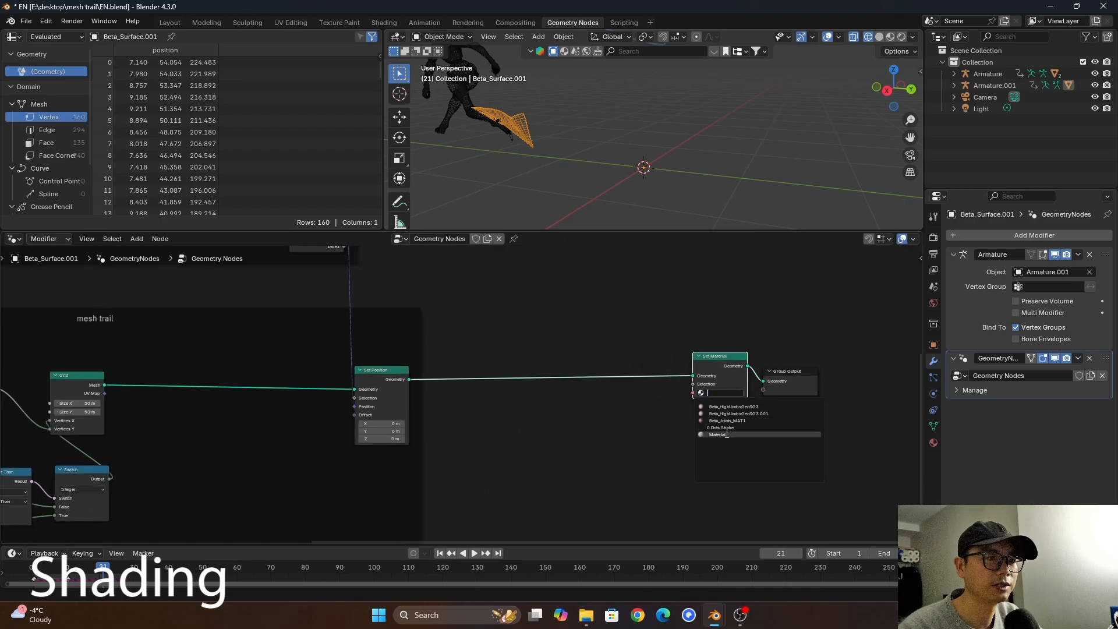
scroll(718, 432, "up", 2)
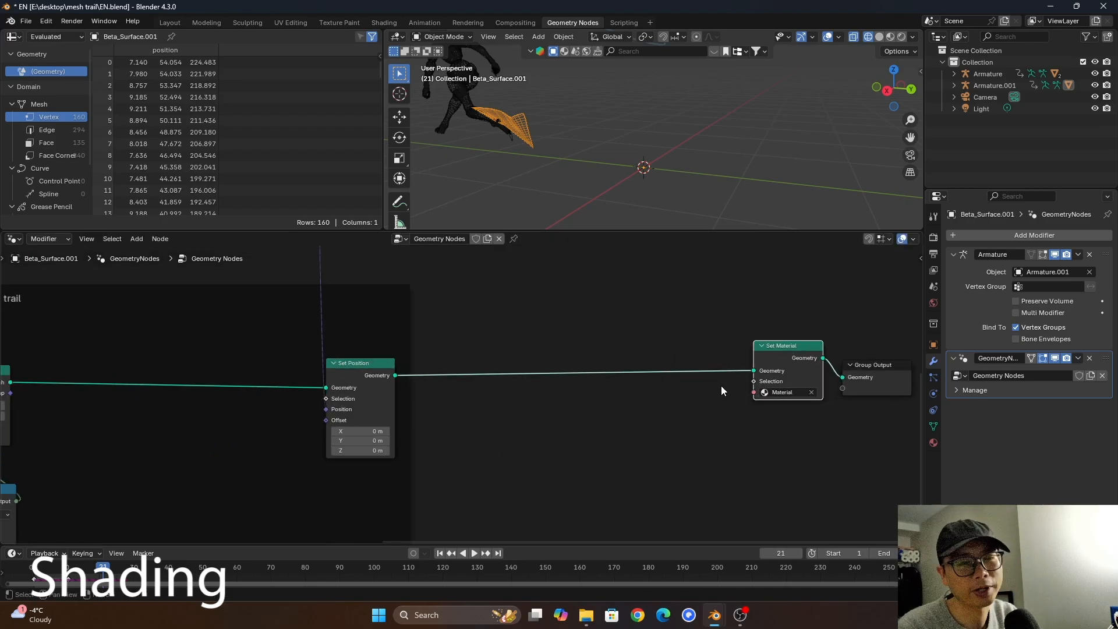
left_click_drag(767, 363, 715, 377)
scroll(544, 369, "down", 2)
middle_click_drag(543, 371, 567, 367)
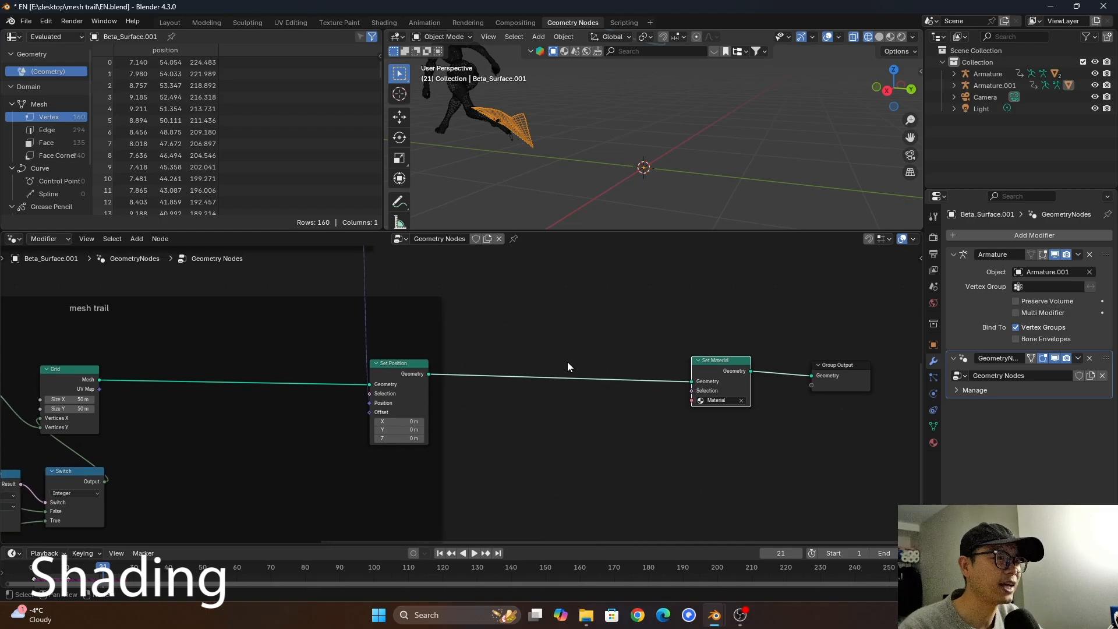
middle_click_drag(527, 147, 537, 152, "shift")
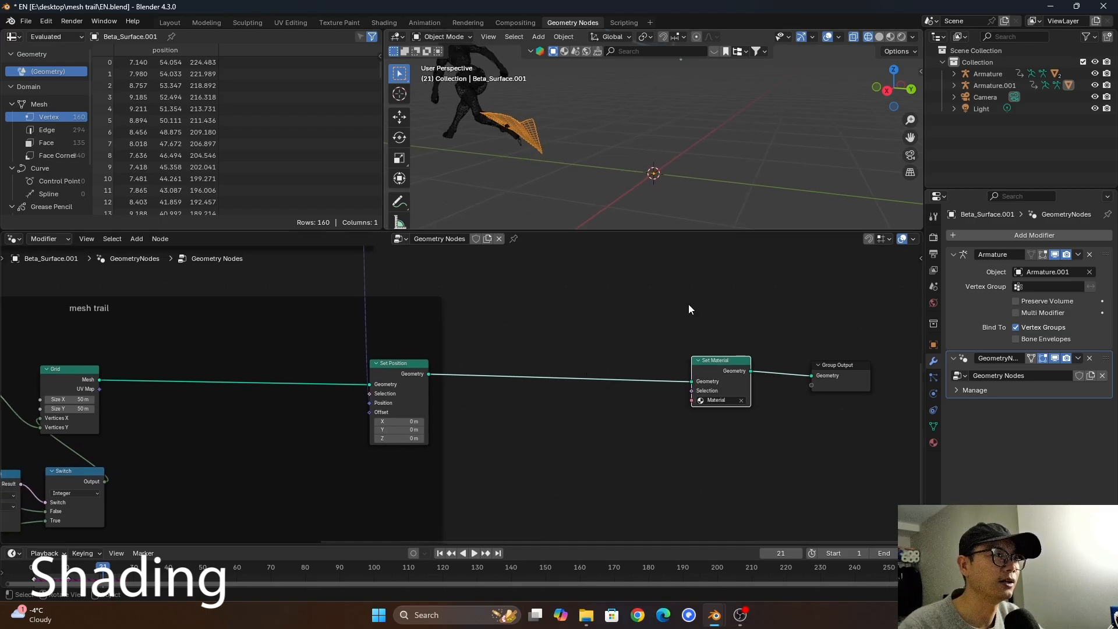
key("ctrl+s")
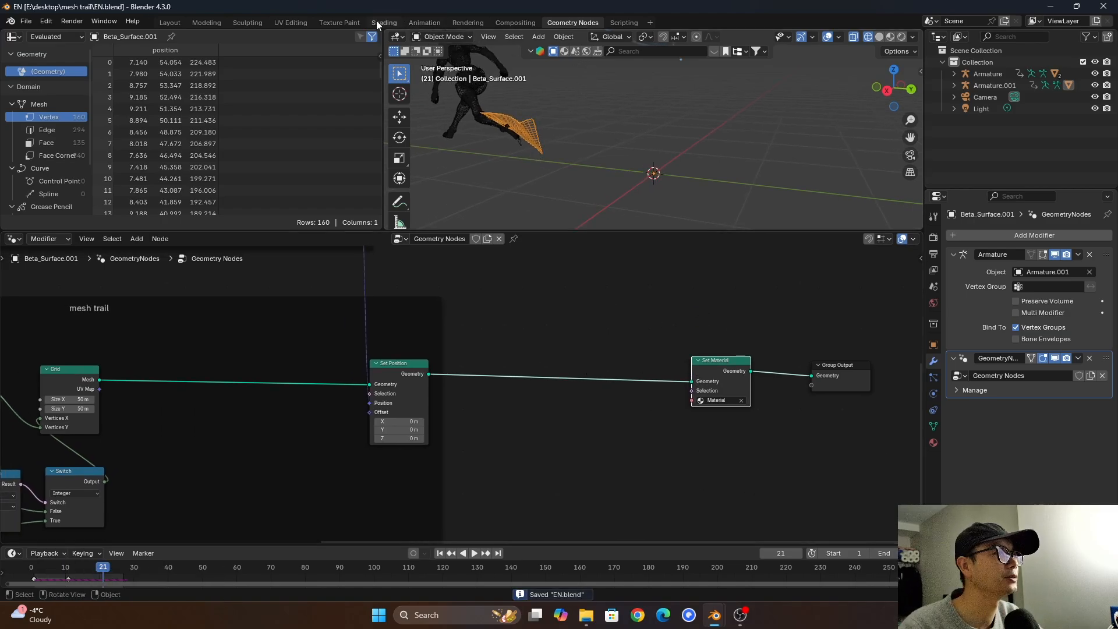
Split the node editor vertically, turn the new area into a Shader Editor, and choose the material named Material there.
left_click_drag(920, 236, 504, 243)
scroll(657, 330, "up", 1)
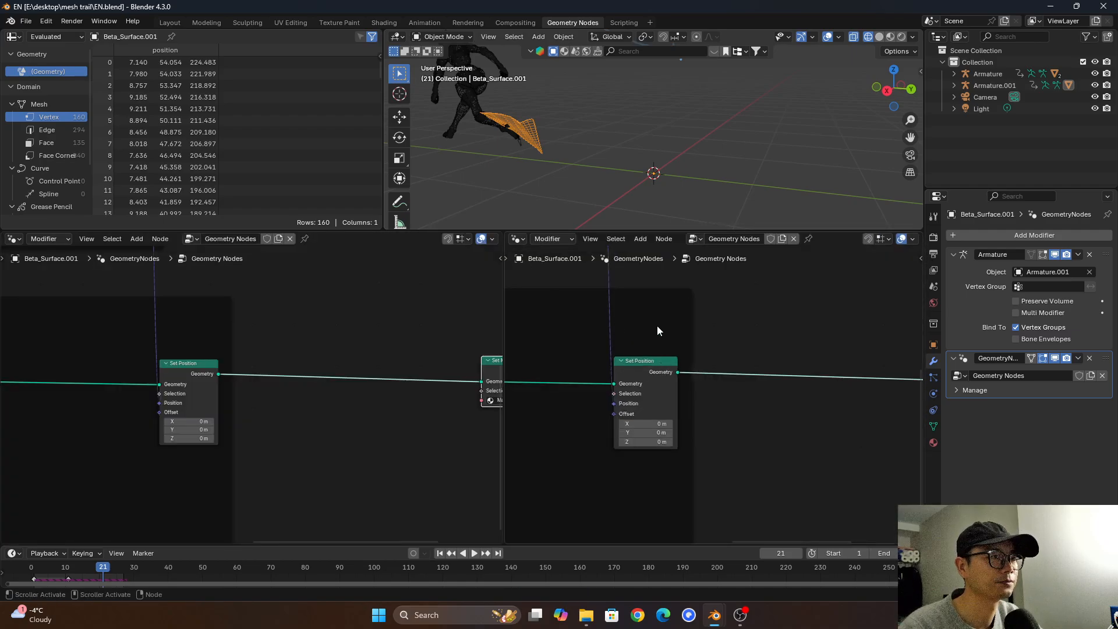
left_click(518, 239)
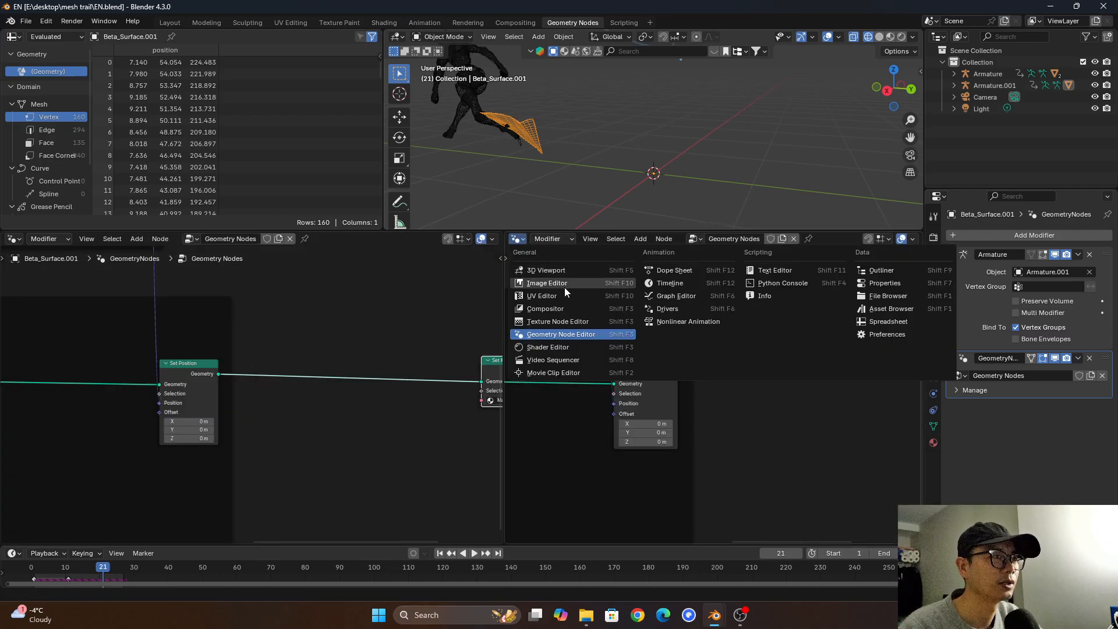
left_click(565, 348)
left_click(812, 239)
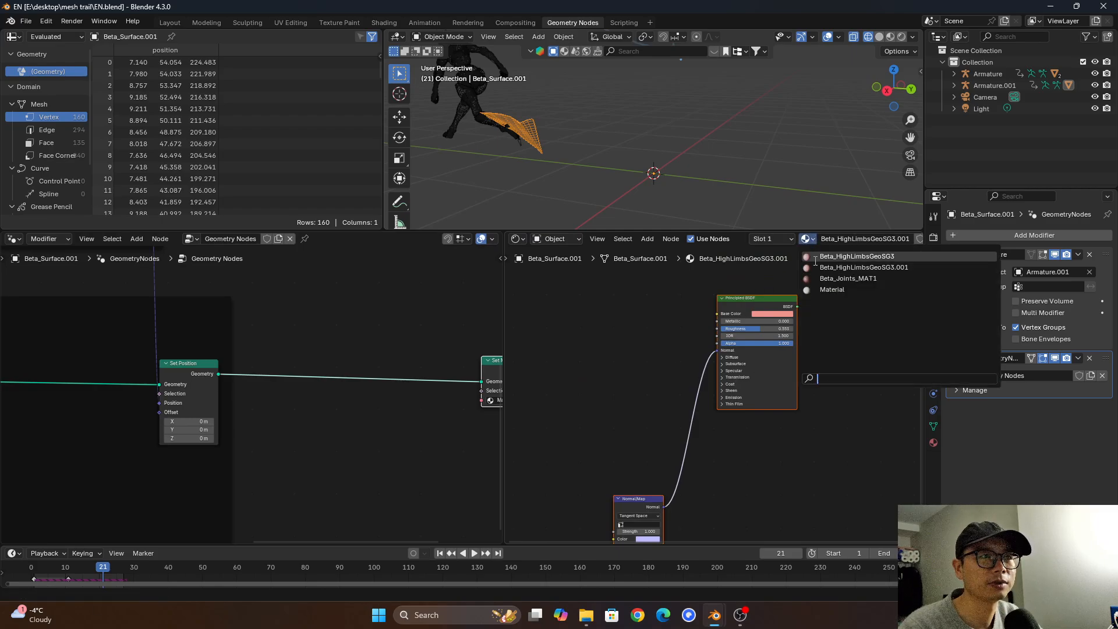
left_click(839, 290)
scroll(727, 362, "up", 3)
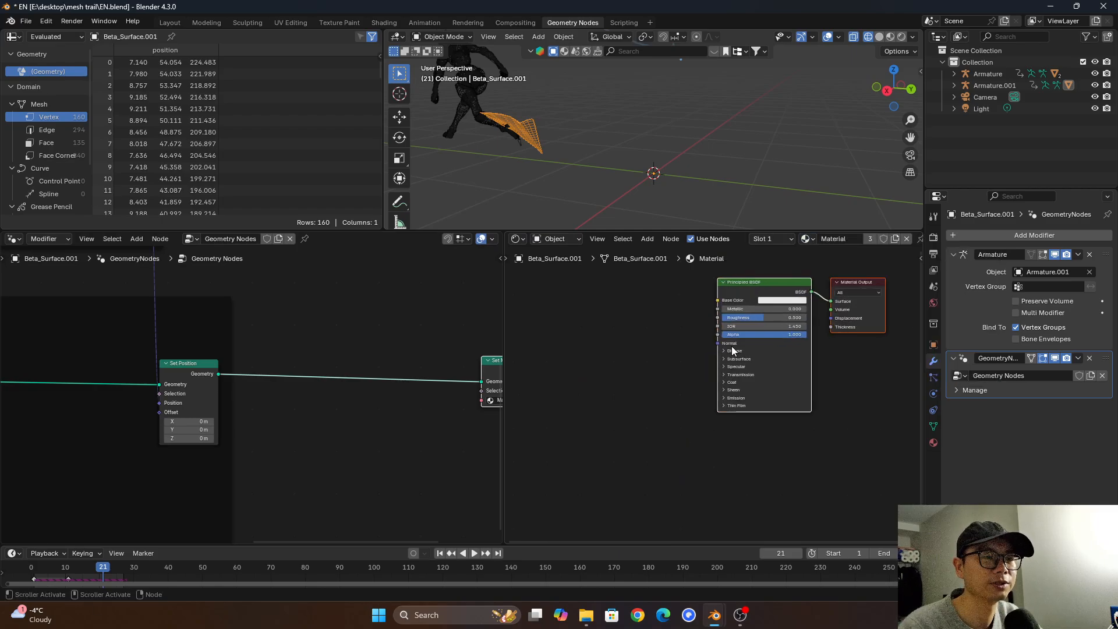
Add a Noise Texture feeding the Principled BSDF's Base Color and place it with extra space before the shader.
left_click_drag(714, 335, 683, 355)
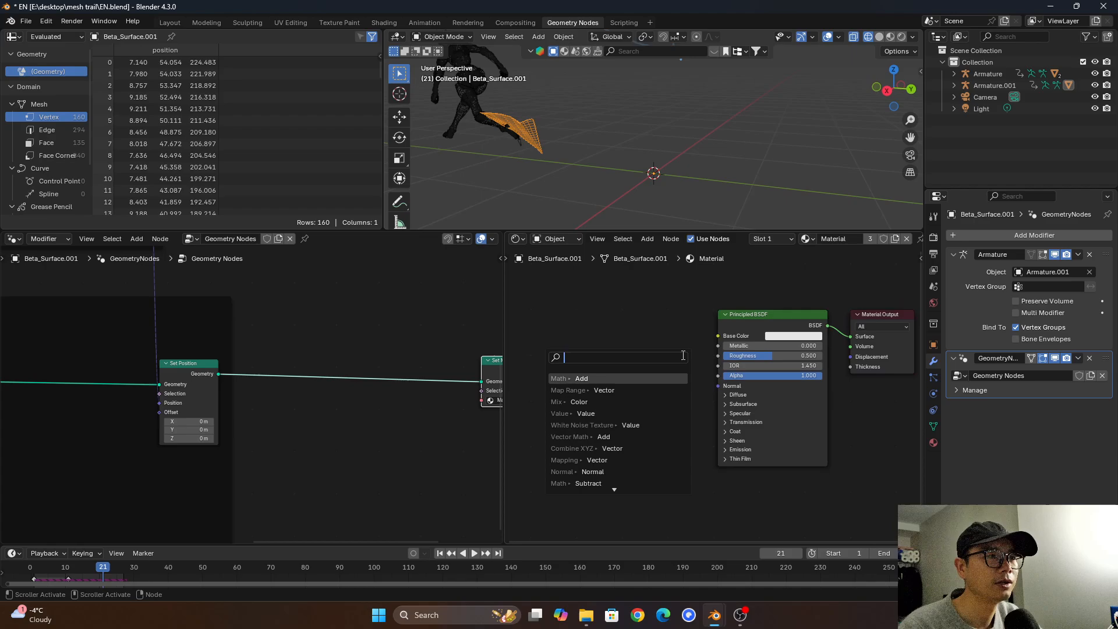
type("nois")
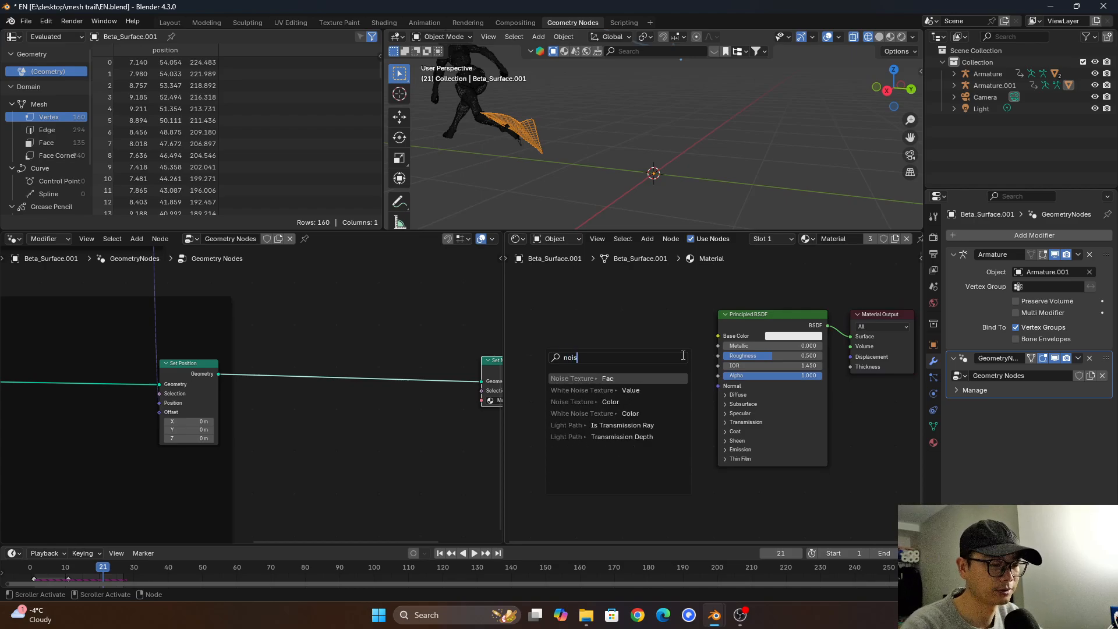
key("Return")
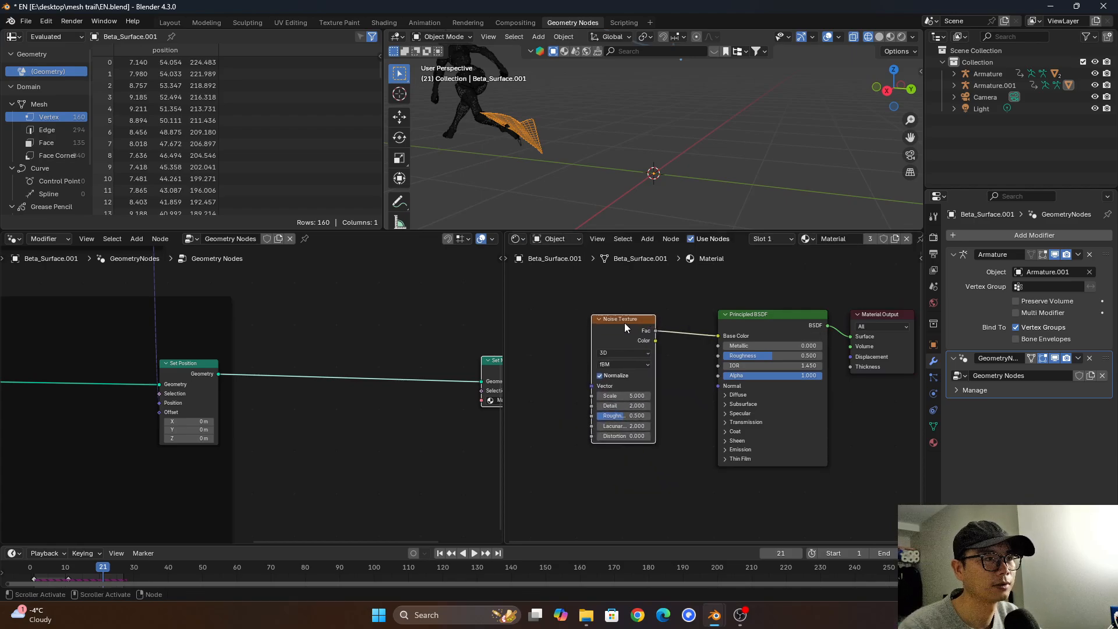
left_click_drag(624, 322, 572, 328)
Switch the viewport to rendered shading and view the trail mesh up close.
left_click(891, 37)
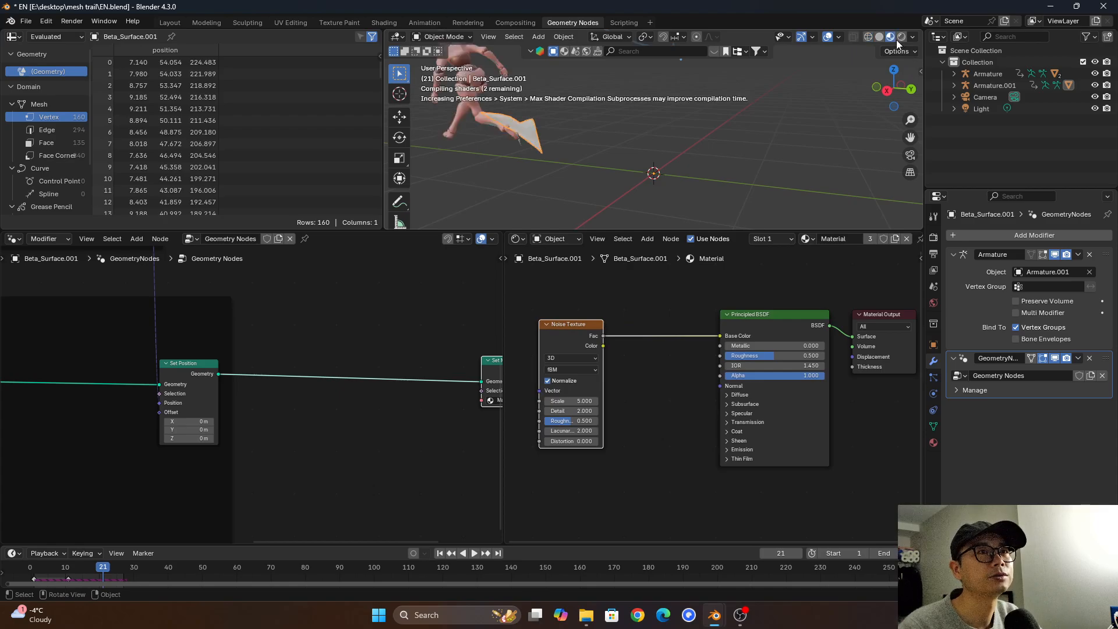
left_click(901, 37)
mouse_move(544, 104)
middle_mouse_down()
mouse_move(656, 131)
mouse_move(616, 127)
mouse_move(634, 123)
middle_mouse_up()
scroll(634, 123, "up", 4)
Disconnect the Noise Texture from Base Color and connect its Fac output to the Principled BSDF's Alpha.
right_click_drag(644, 317, 645, 315, "ctrl")
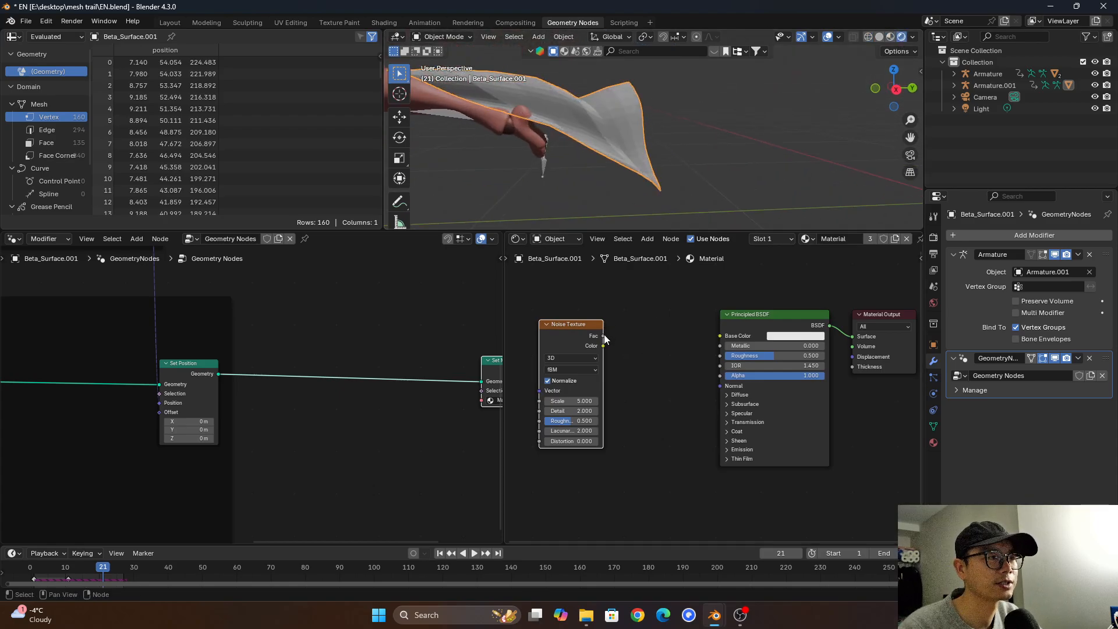
left_click_drag(604, 335, 725, 378)
scroll(571, 334, "up", 2)
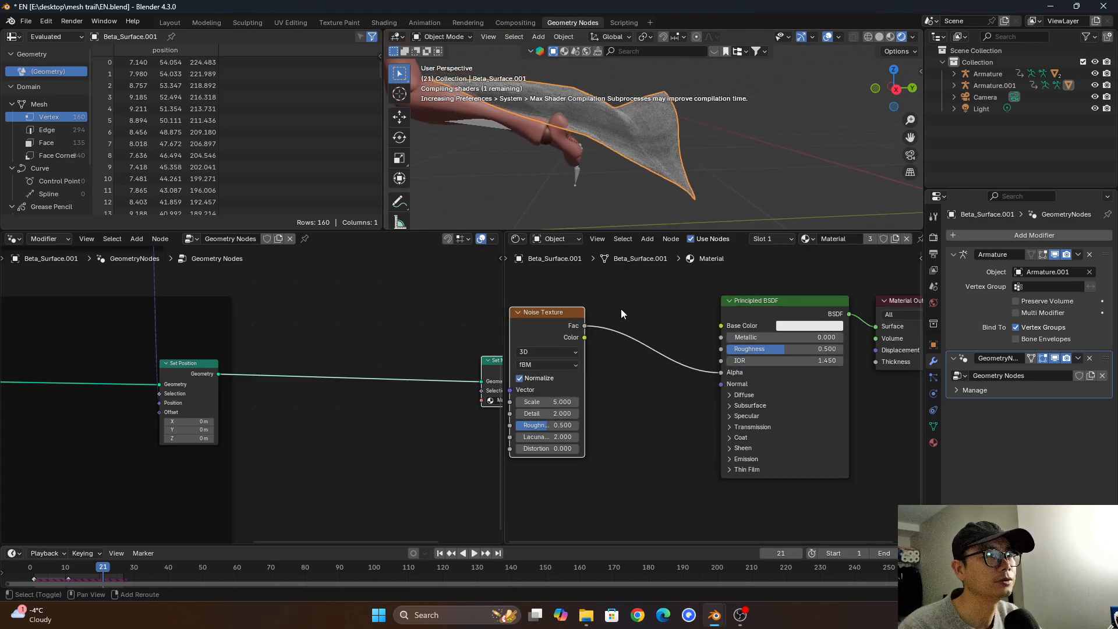
Insert a Color Ramp between the Noise Texture and Alpha, with the black stop at 0.414 and the white stop pulled inward.
key("shift+a")
type("rampc")
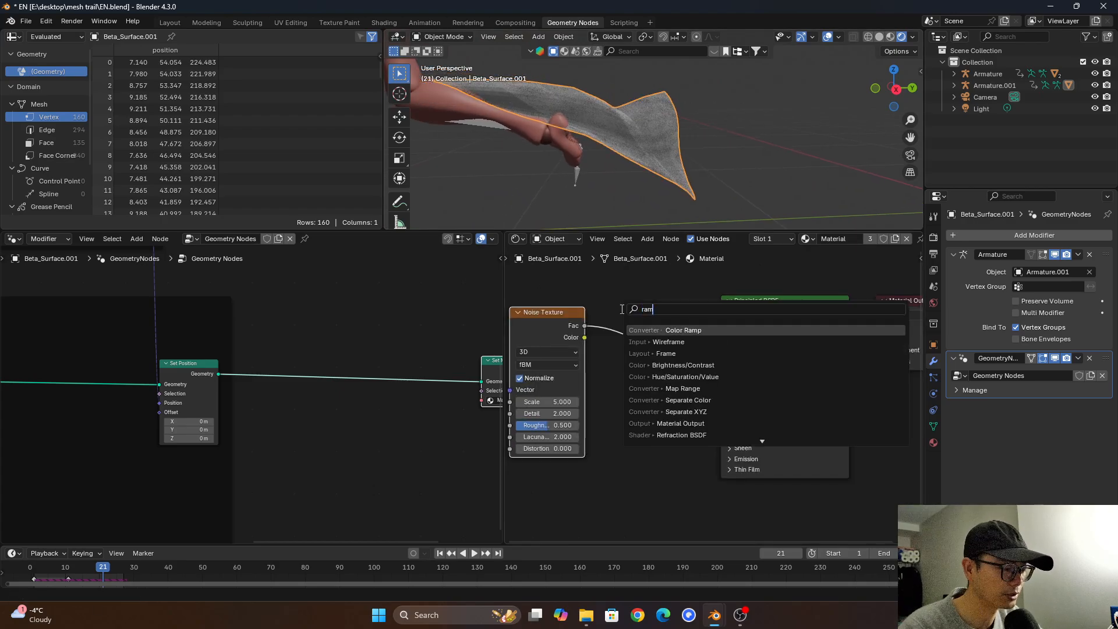
key("BackSpace")
key("Return")
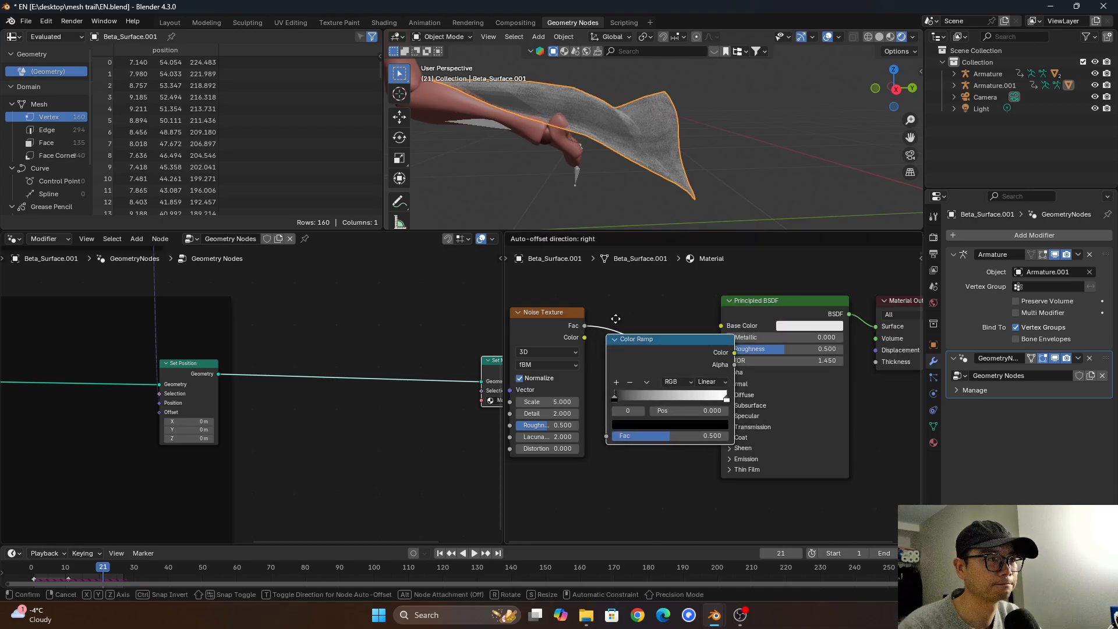
left_click(620, 365)
mouse_move(614, 371)
left_mouse_down()
mouse_move(689, 371)
mouse_move(655, 369)
left_mouse_up()
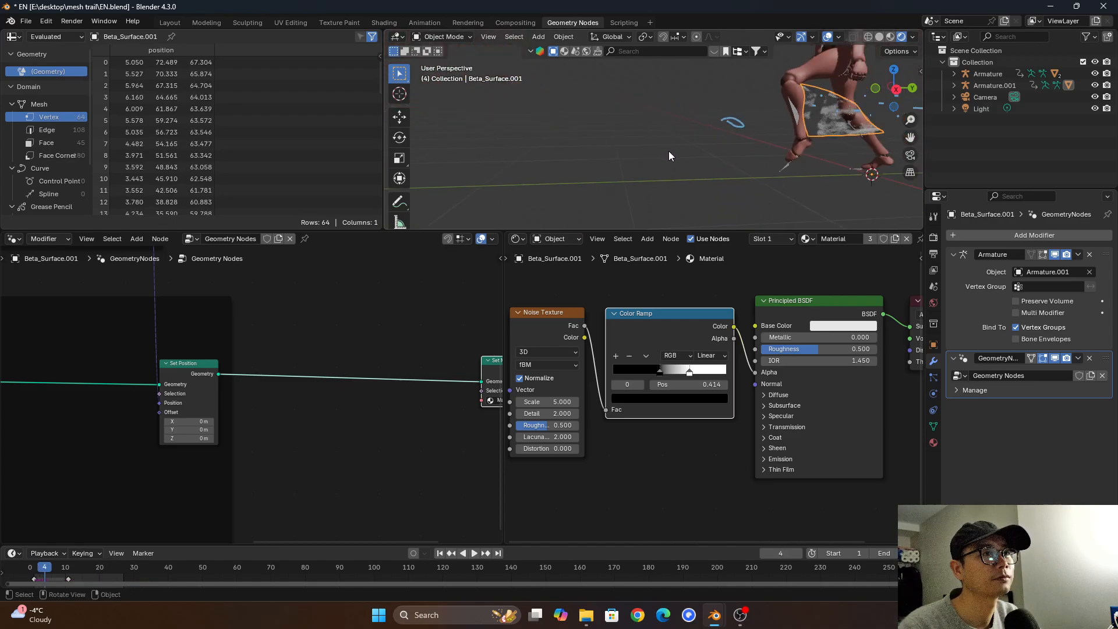
Add Texture Coordinate and Mapping nodes in front of the Noise Texture, using the Generated coordinates.
scroll(804, 131, "up", 1)
middle_click_drag(553, 324, 669, 326)
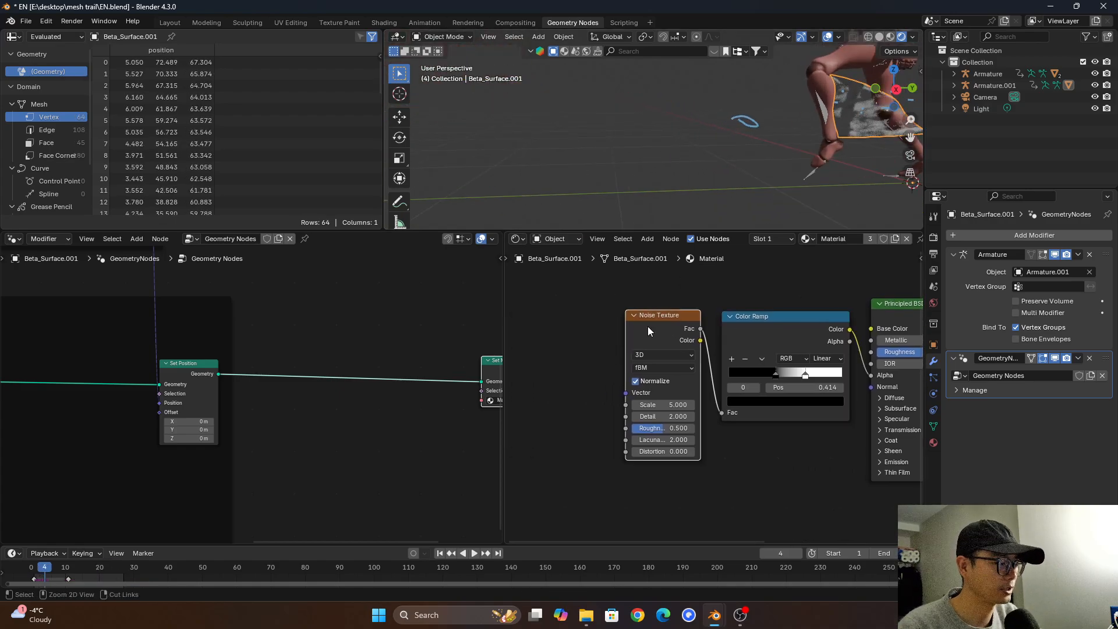
key("ctrl+t")
scroll(630, 347, "down", 4)
middle_click_drag(613, 360, 663, 363)
scroll(663, 362, "up", 2)
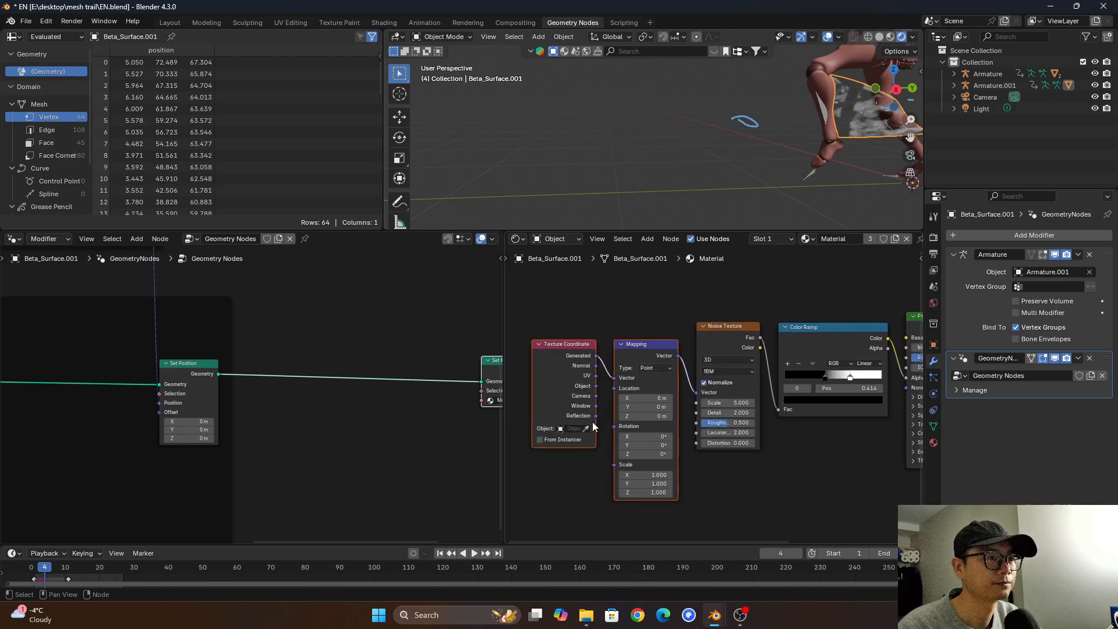
middle_click_drag(655, 437, 601, 425)
scroll(600, 431, "up", 2)
scroll(760, 142, "down", 2)
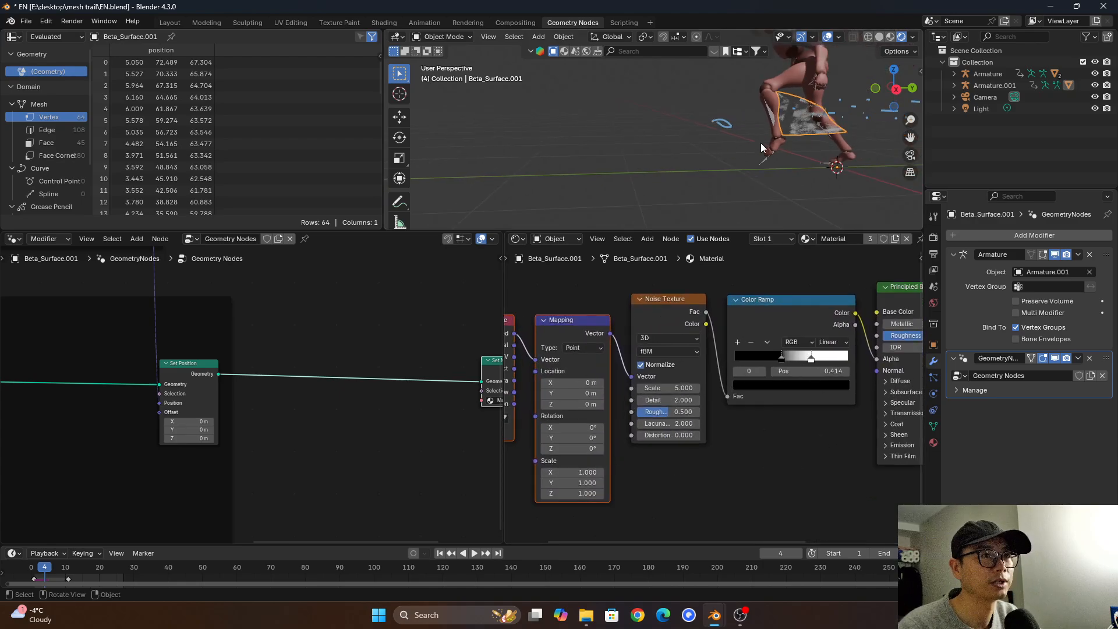
Play the animation briefly to check how the noise transparency behaves on the moving trail.
middle_click_drag(759, 162, 673, 169, "shift")
key("space")
key("space")
scroll(673, 160, "up", 1)
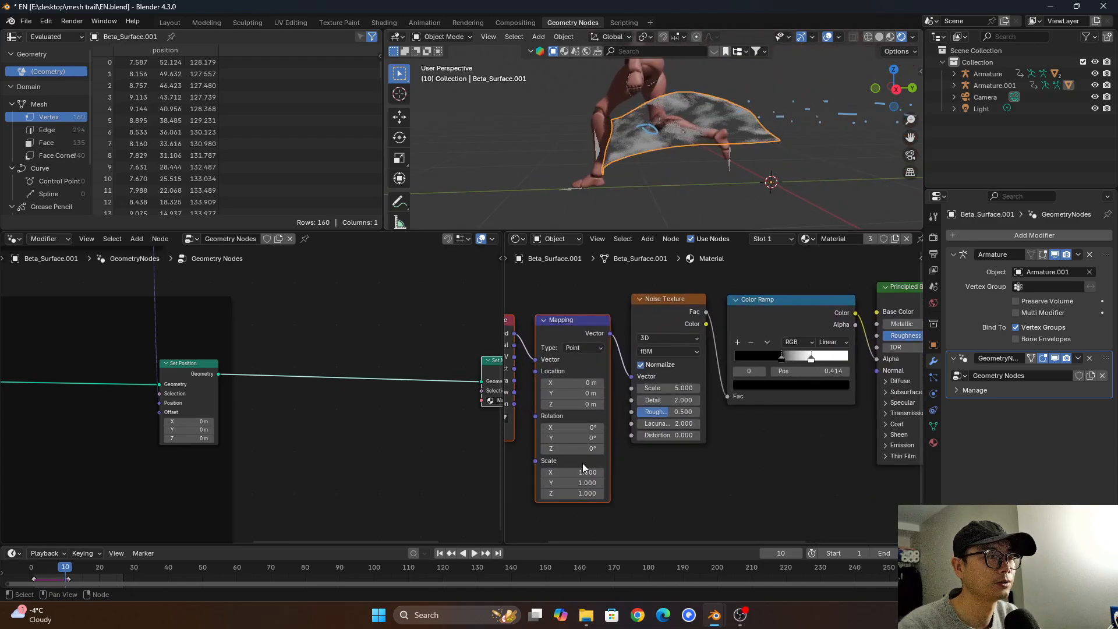
Try an X scale of 12.7 on the Mapping node and check the stretched noise on the trail.
left_click_drag(582, 466, 591, 437)
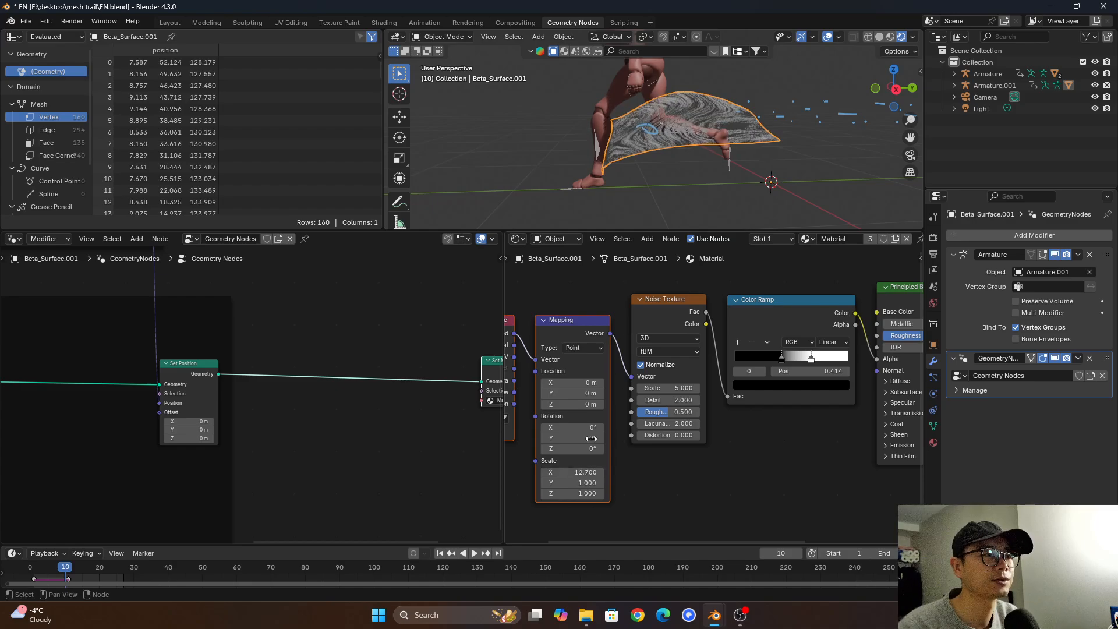
middle_click_drag(676, 151, 617, 138)
scroll(584, 441, "up", 1)
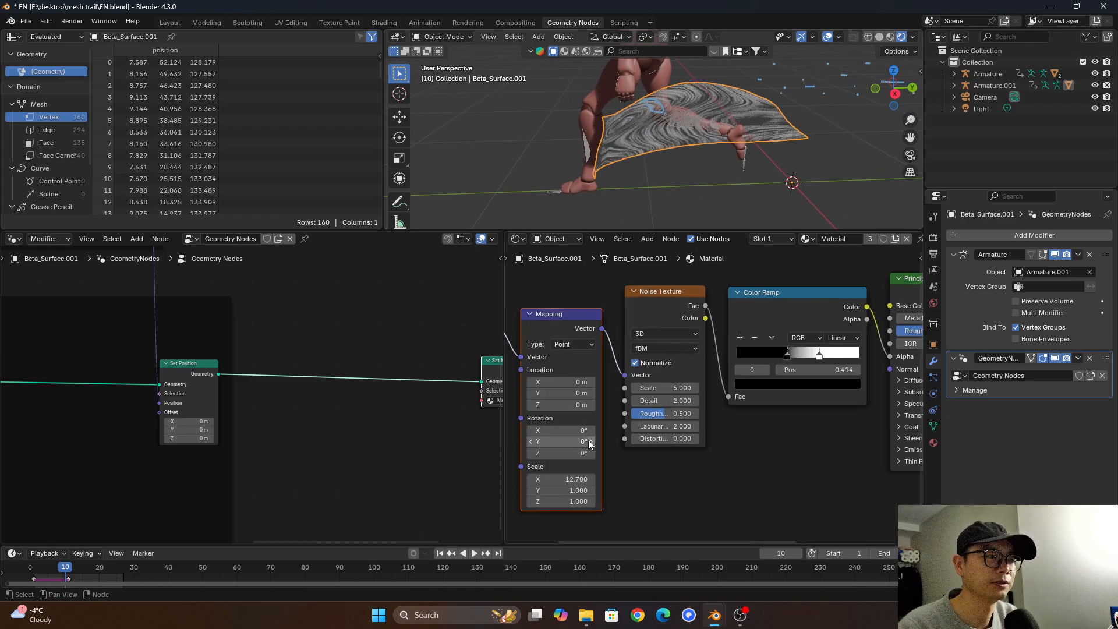
middle_click_drag(697, 148, 669, 132)
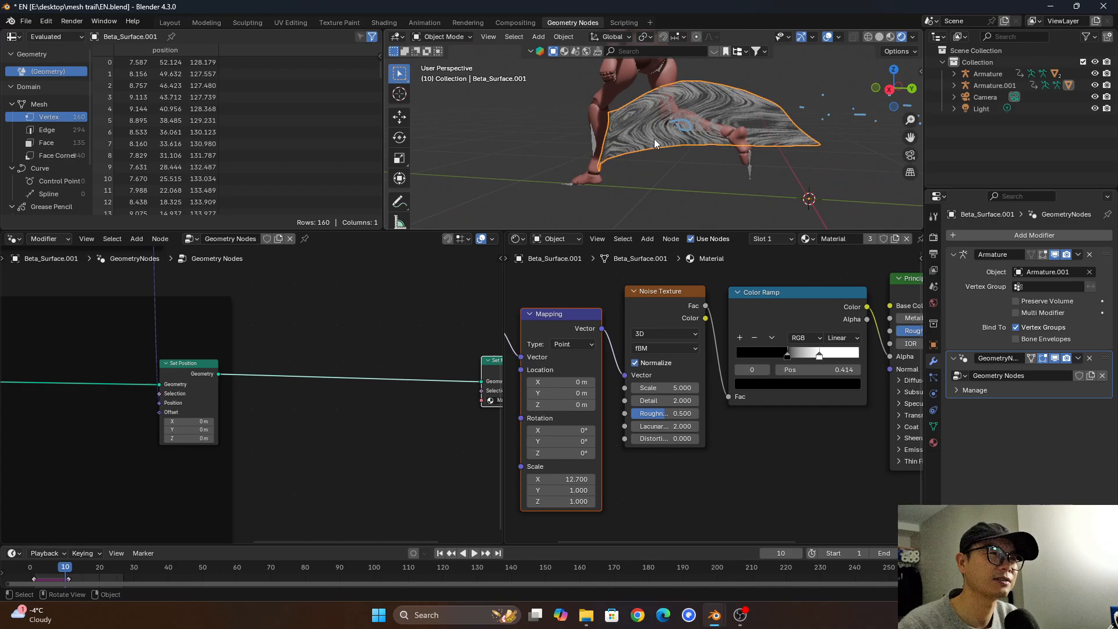
Insert a Store Named Attribute node between Set Position and Set Material in the geometry node tree.
scroll(698, 420, "down", 4)
scroll(267, 373, "up", 1)
middle_click_drag(267, 373, 155, 359)
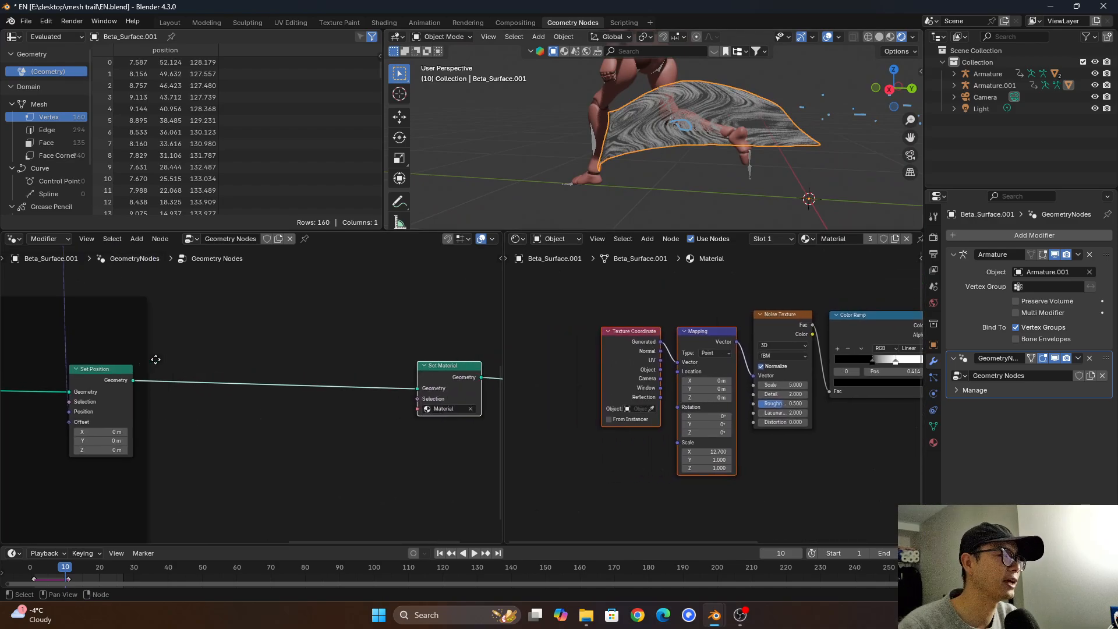
scroll(212, 350, "up", 1)
key("shift+a")
left_click(221, 349)
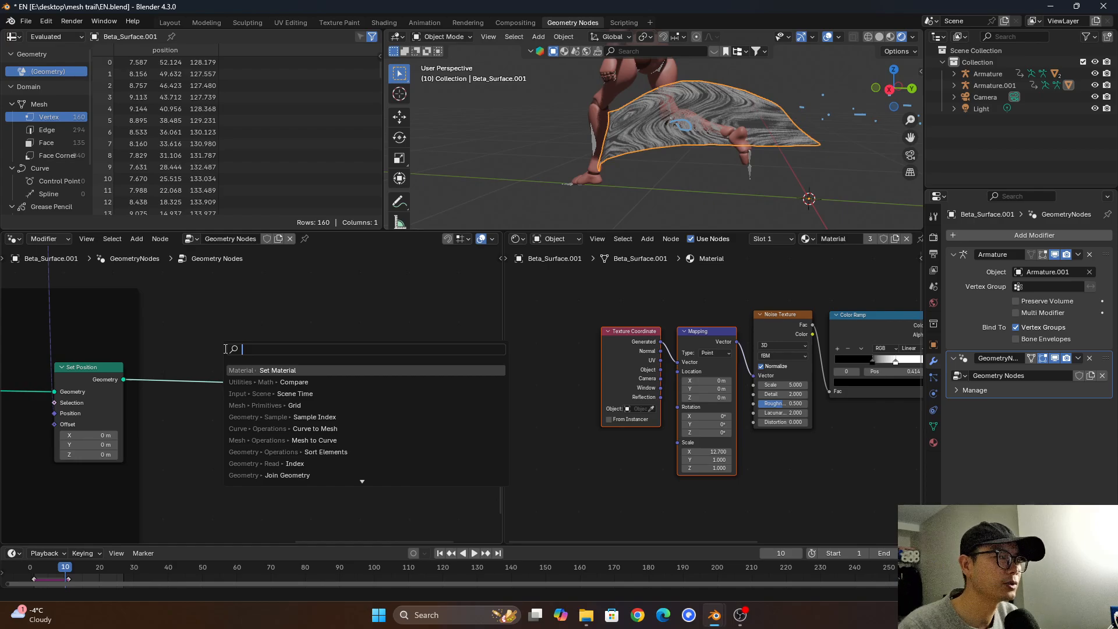
type("store nam")
key("Return")
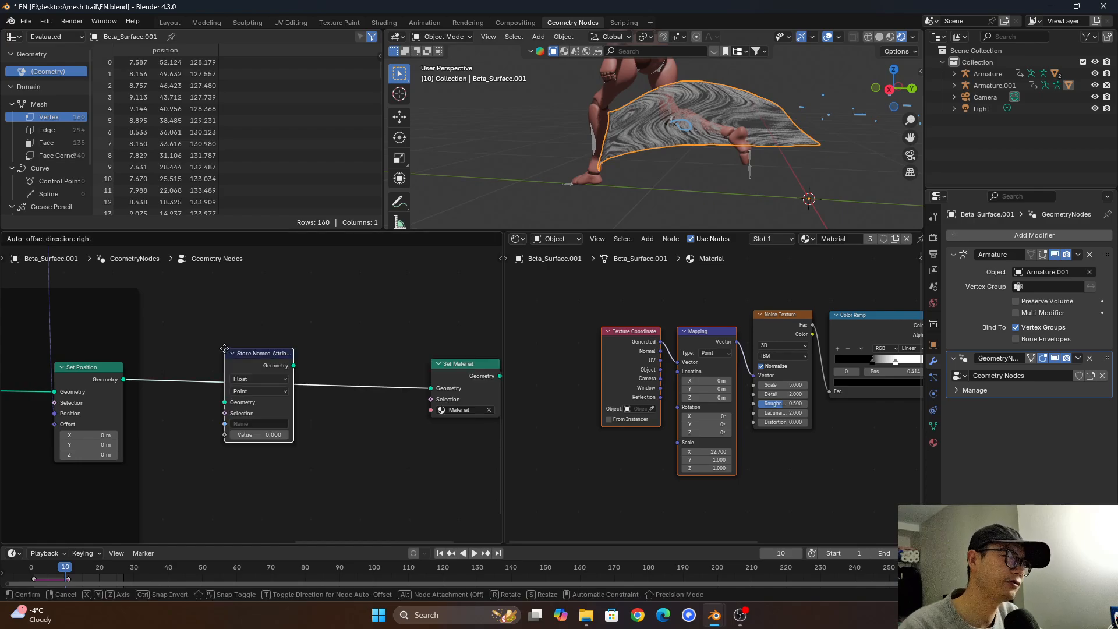
left_click(267, 357)
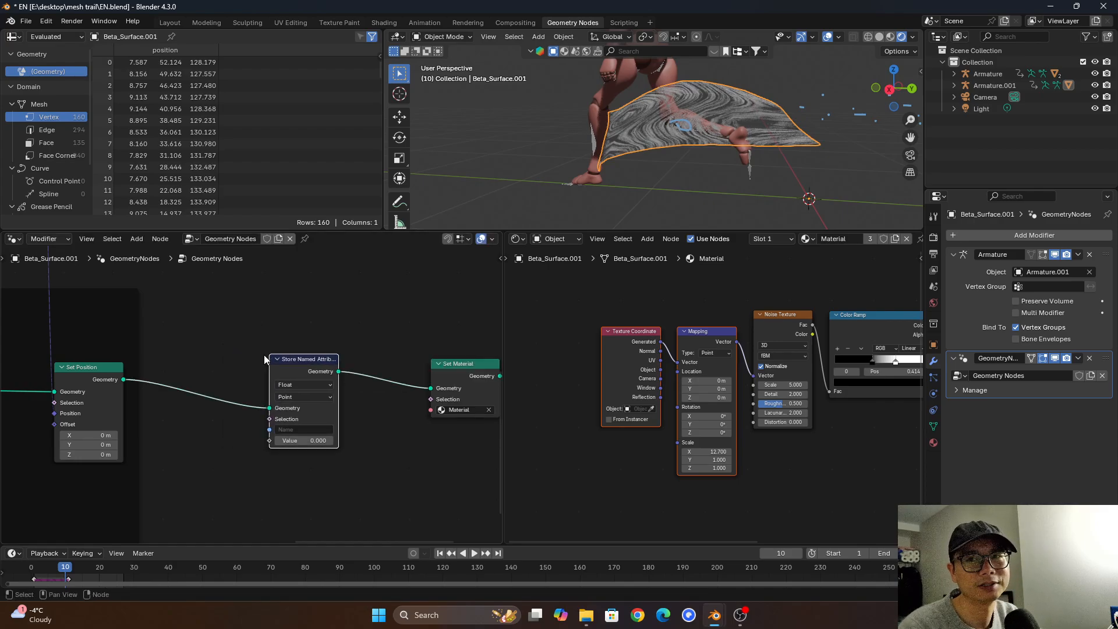
Set the Store Named Attribute node's data type to Vector and name the attribute UV.
middle_click_drag(297, 392, 382, 369)
scroll(311, 410, "up", 2)
scroll(307, 429, "down", 1)
left_click(382, 363)
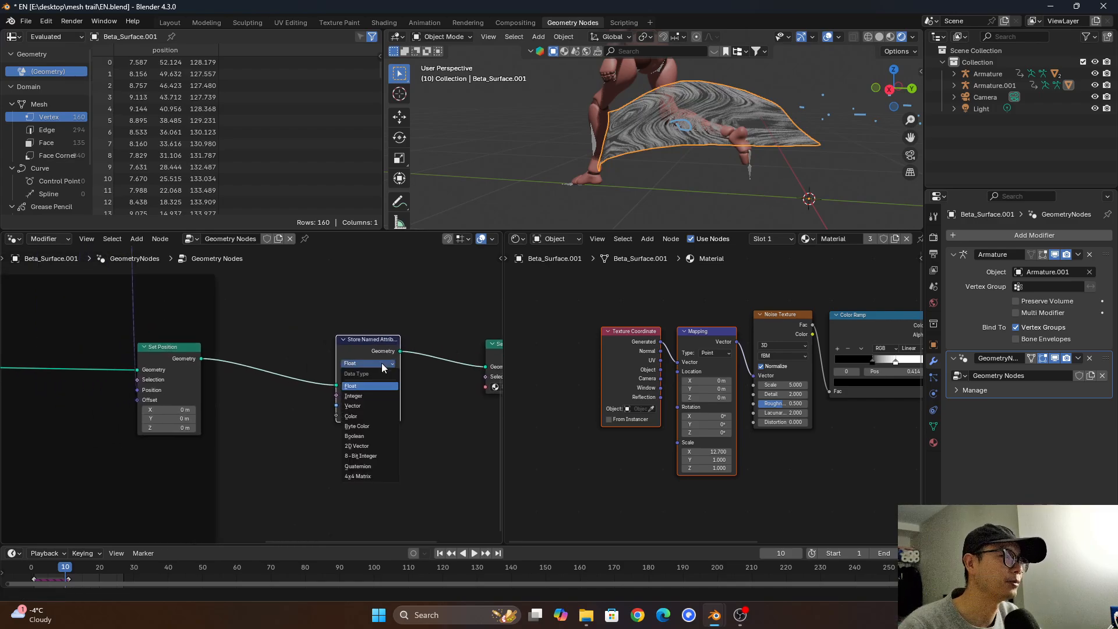
left_click(368, 406)
scroll(368, 401, "up", 1)
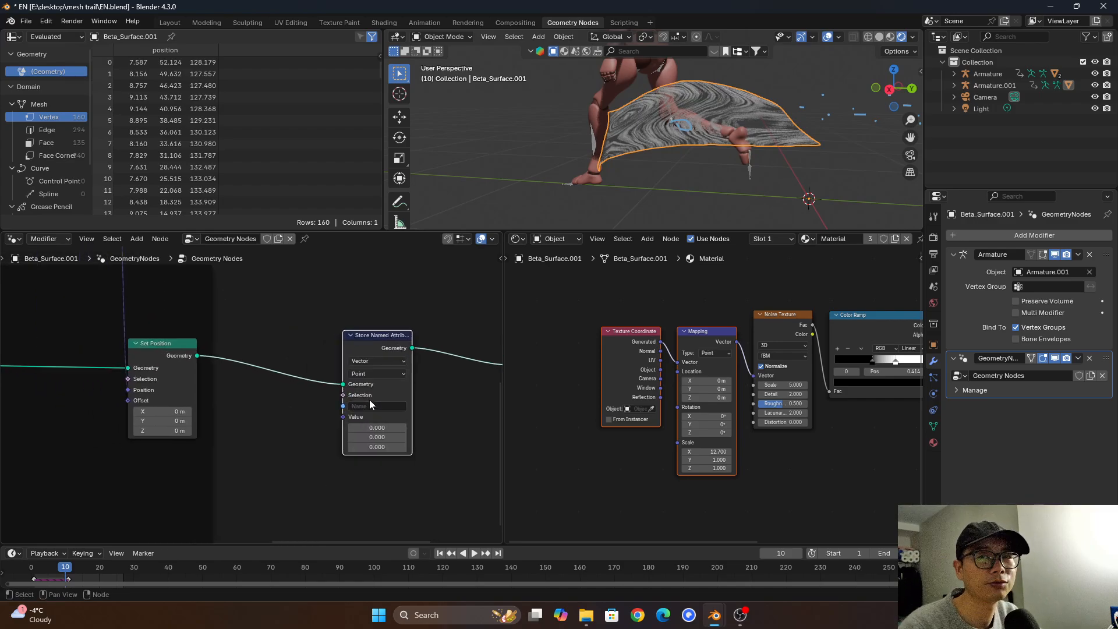
left_click(371, 406)
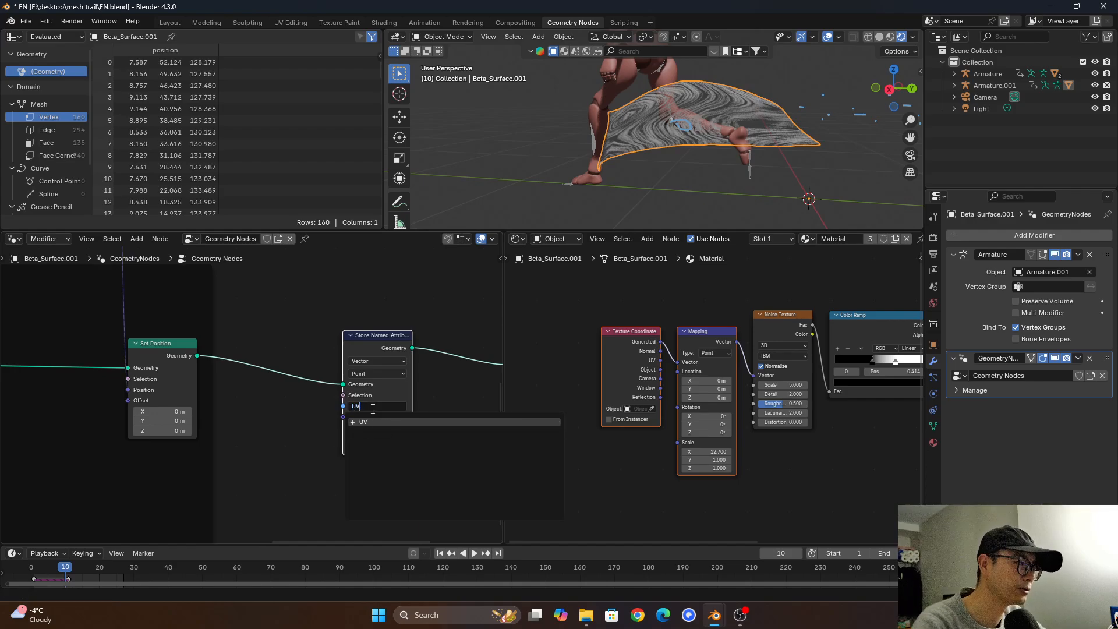
key("Return")
scroll(372, 407, "up", 2)
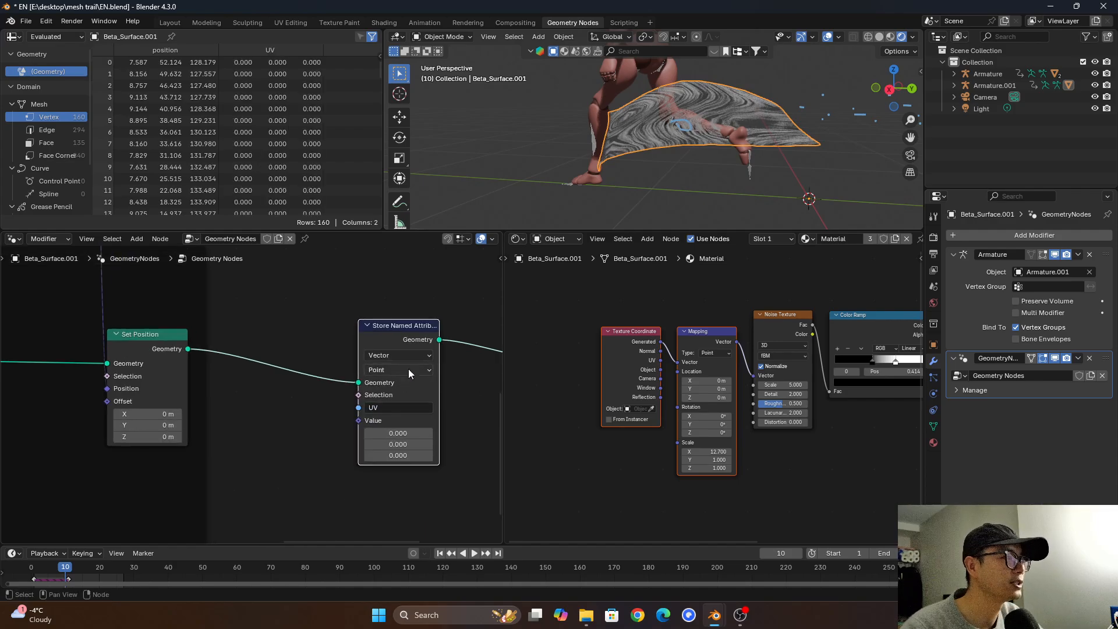
scroll(408, 373, "up", 1)
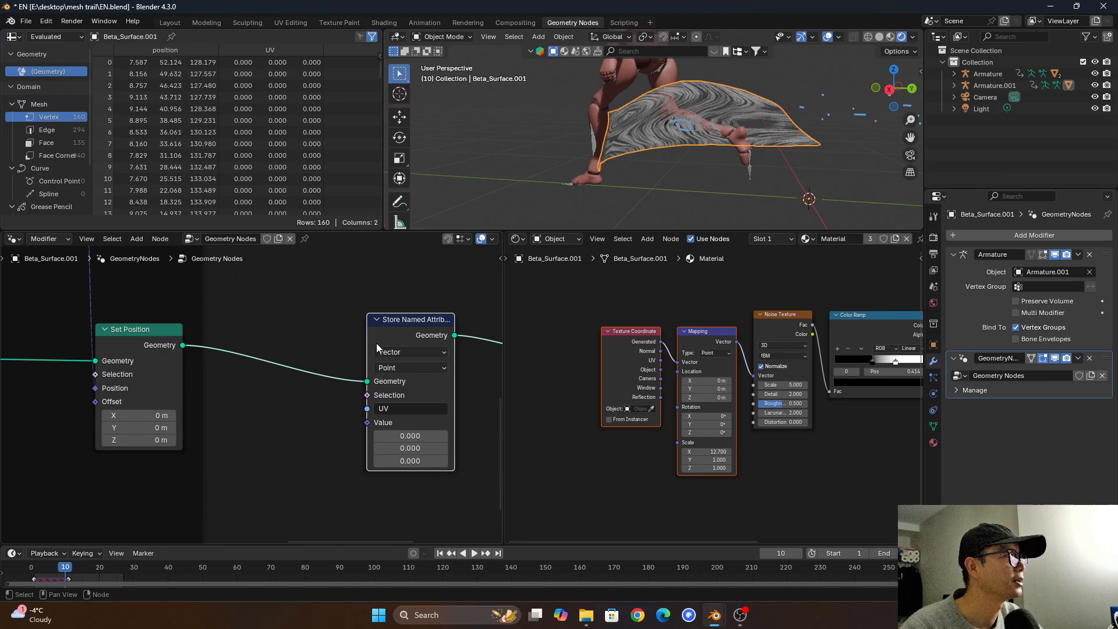
Show the face corner data in the spreadsheet and set the UV attribute's domain to Face Corner.
left_click(50, 156)
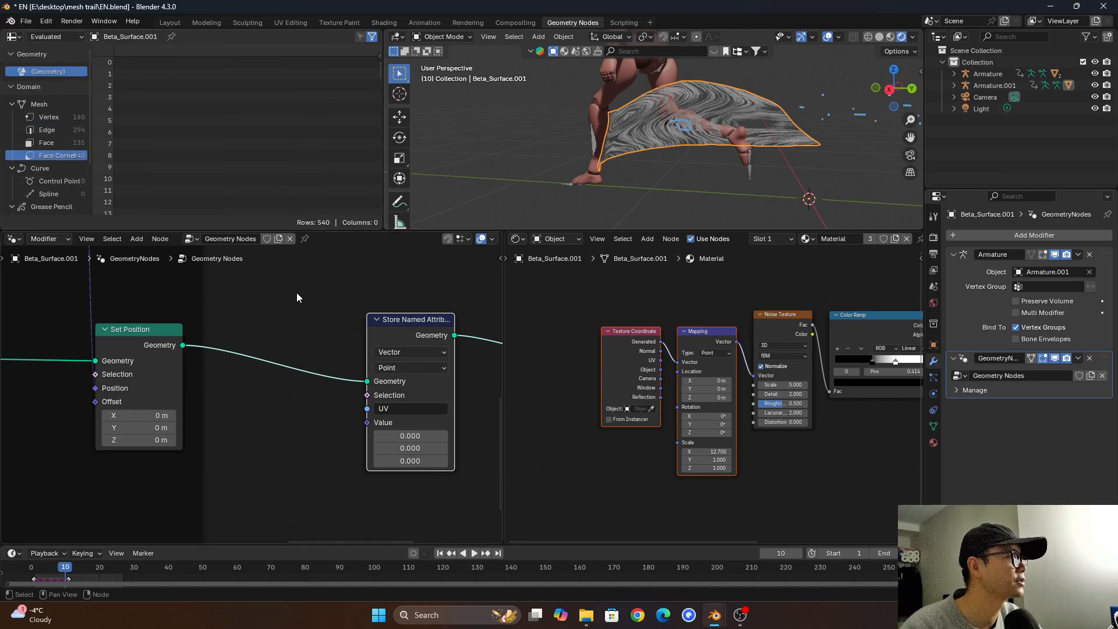
scroll(431, 351, "up", 1)
left_click(327, 357)
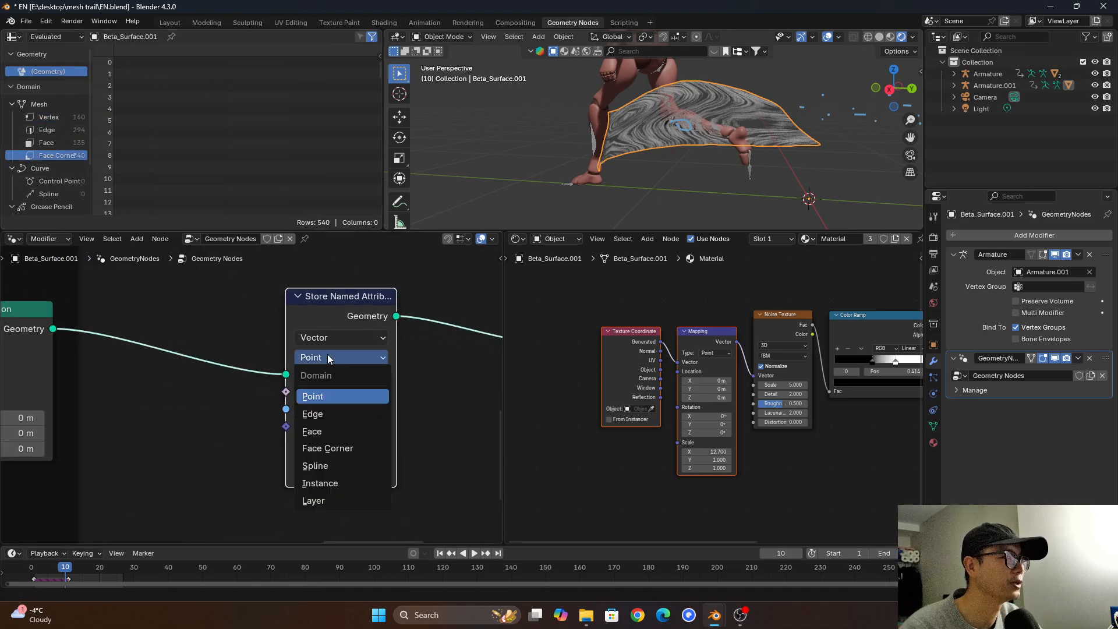
left_click(327, 448)
scroll(389, 402, "down", 2)
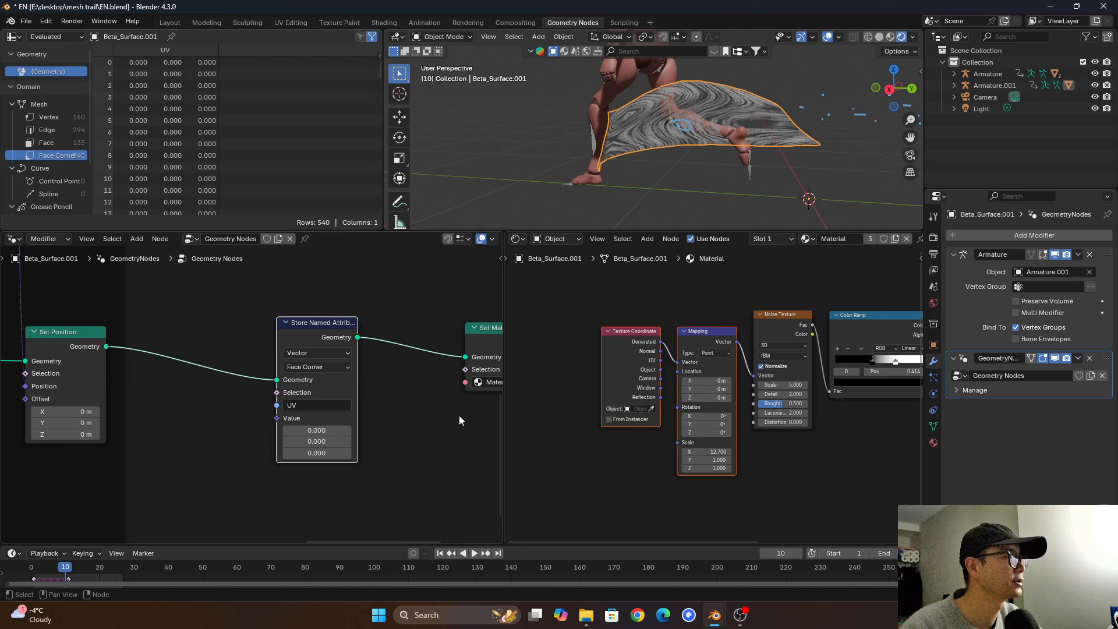
scroll(252, 396, "down", 1)
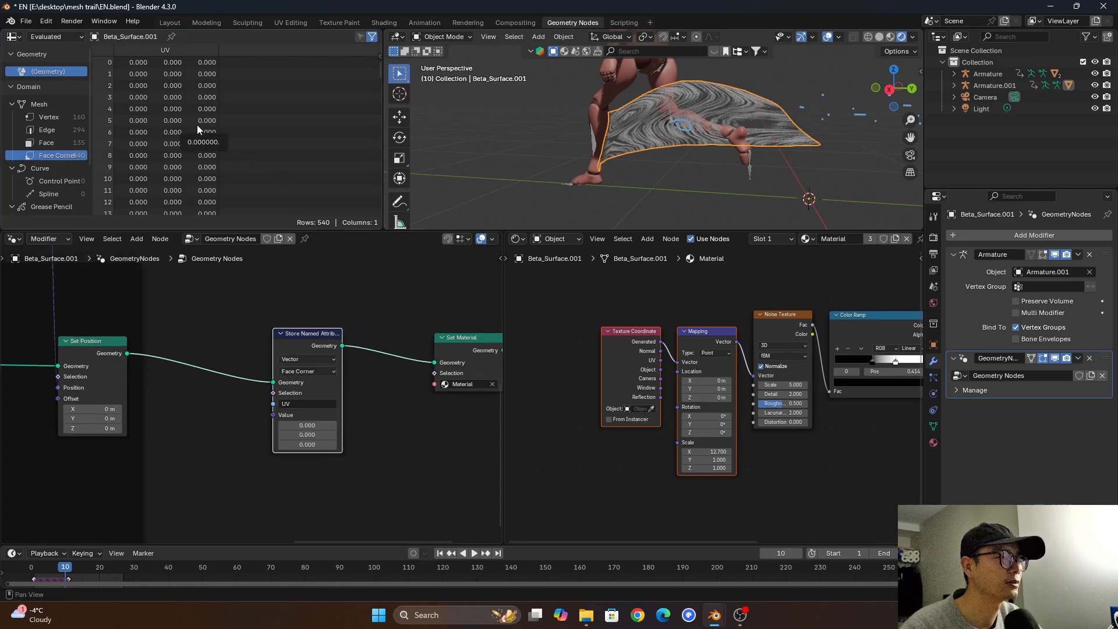
Connect the Grid node's UV Map output to the Store Named Attribute's Value, and save the file.
scroll(298, 389, "down", 2)
middle_click_drag(236, 400, 402, 395)
scroll(302, 394, "down", 3)
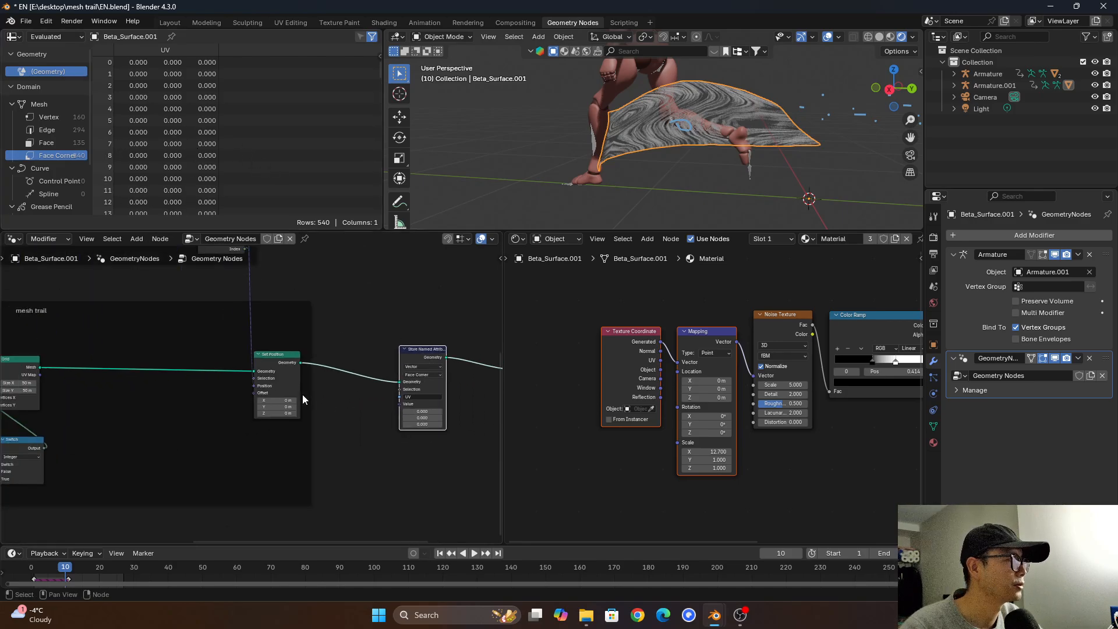
mouse_move(64, 373)
middle_mouse_down()
mouse_move(119, 375)
mouse_move(75, 375)
middle_mouse_up()
left_click_drag(52, 376, 160, 386)
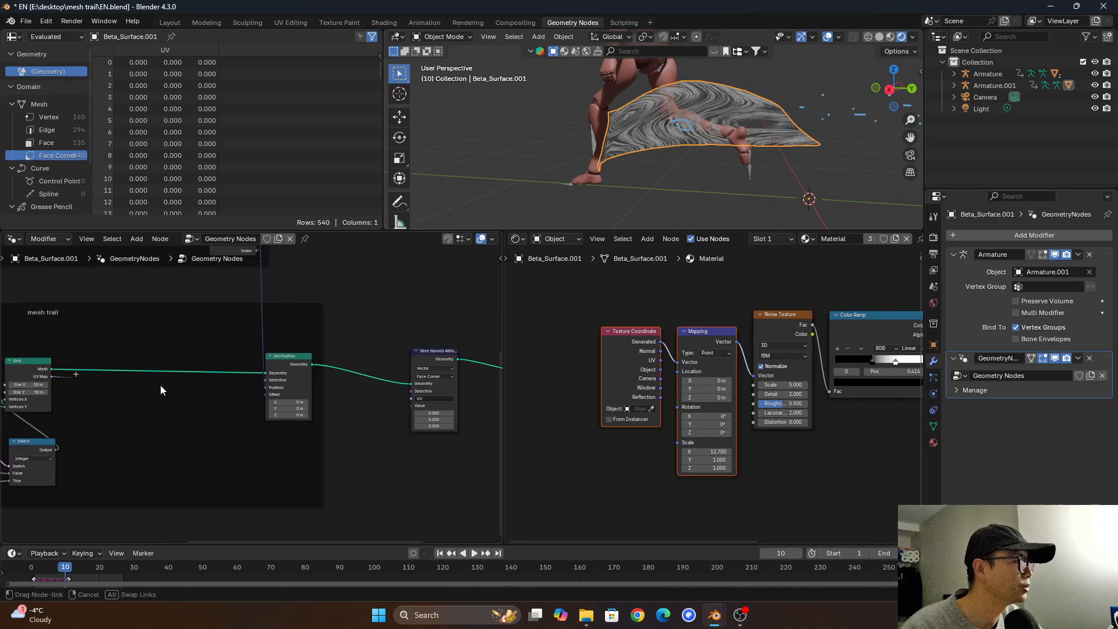
left_click_drag(396, 412, 410, 406)
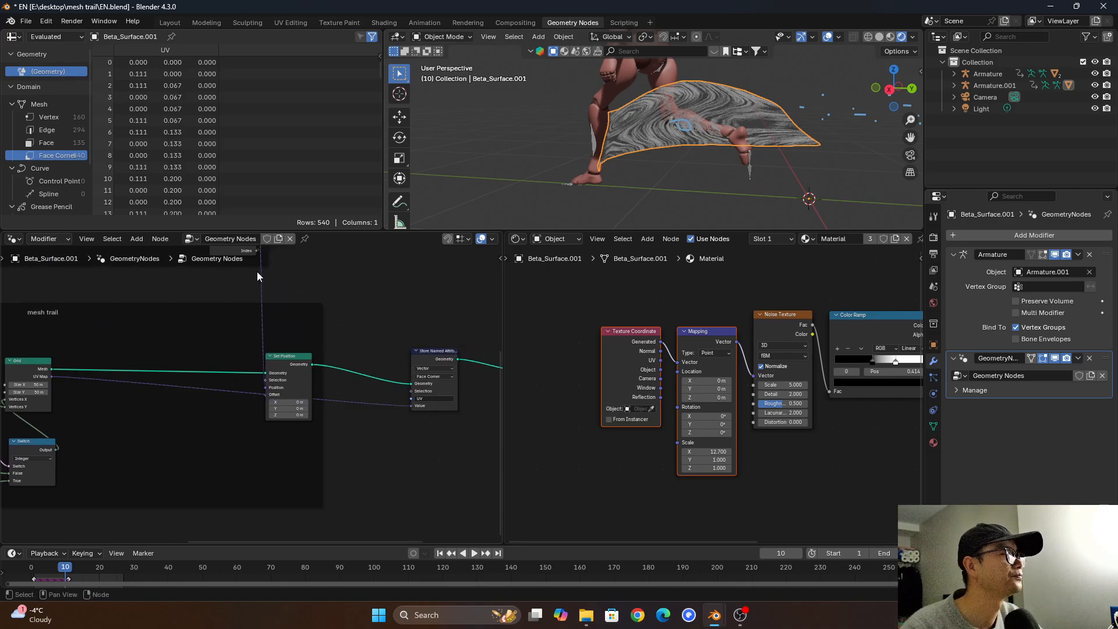
key("ctrl+s")
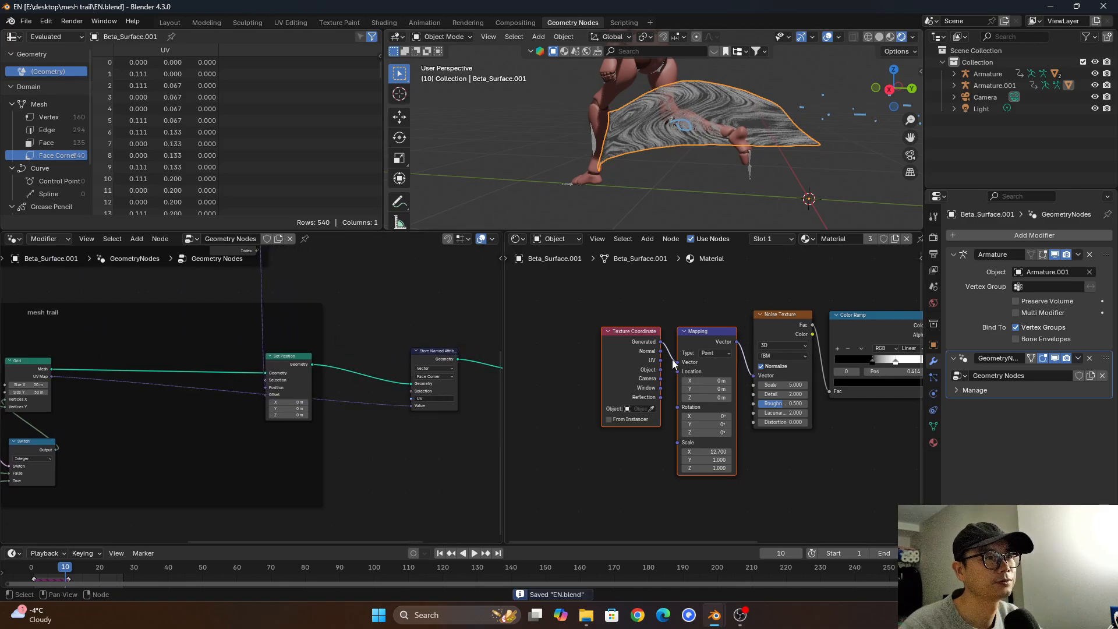
Replace the Texture Coordinate node in the material with an Attribute node placed before Mapping.
middle_click_drag(661, 362, 611, 331)
scroll(611, 331, "up", 2)
left_click(611, 330)
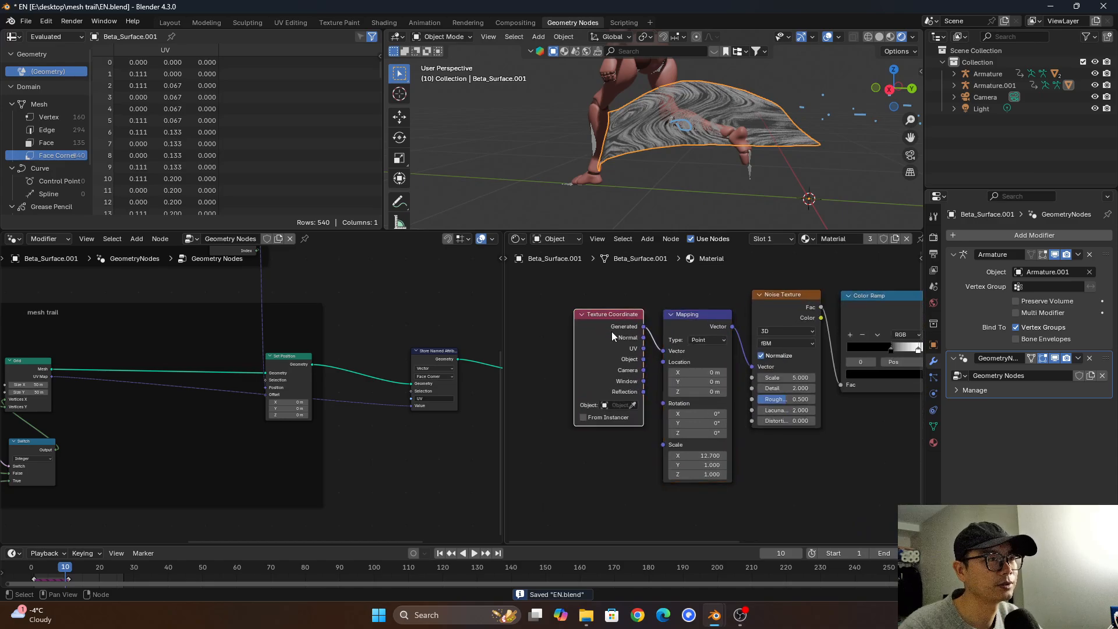
key("x")
key("shift+a")
type("att")
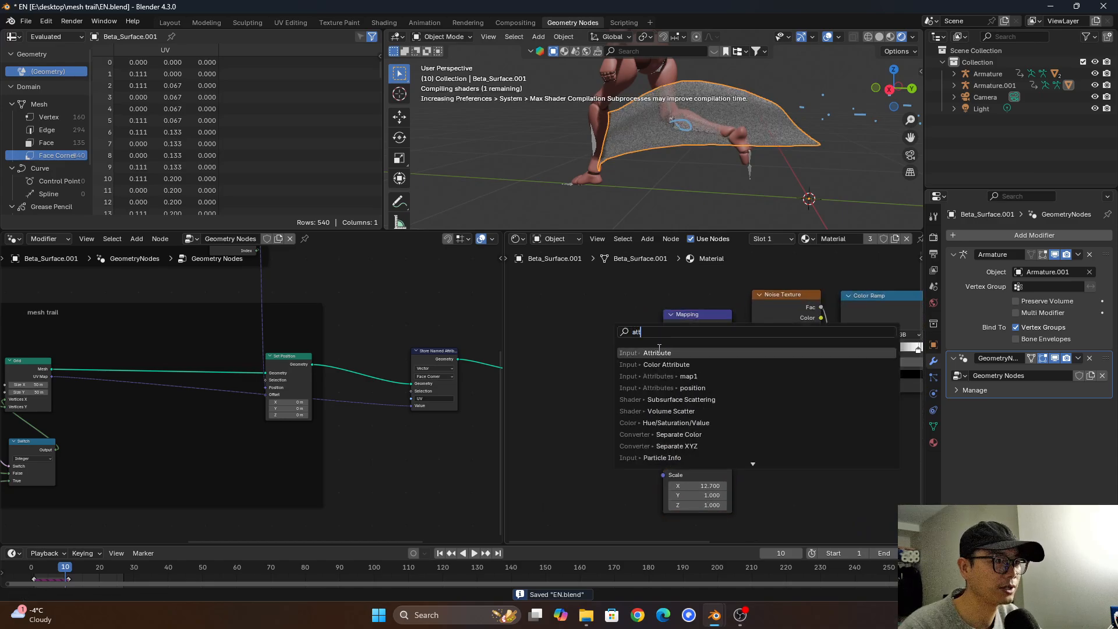
left_click(665, 349)
left_click(561, 327)
Set the Attribute node's name to UV and connect its Vector output to the Mapping node's Vector input.
scroll(594, 395, "up", 3)
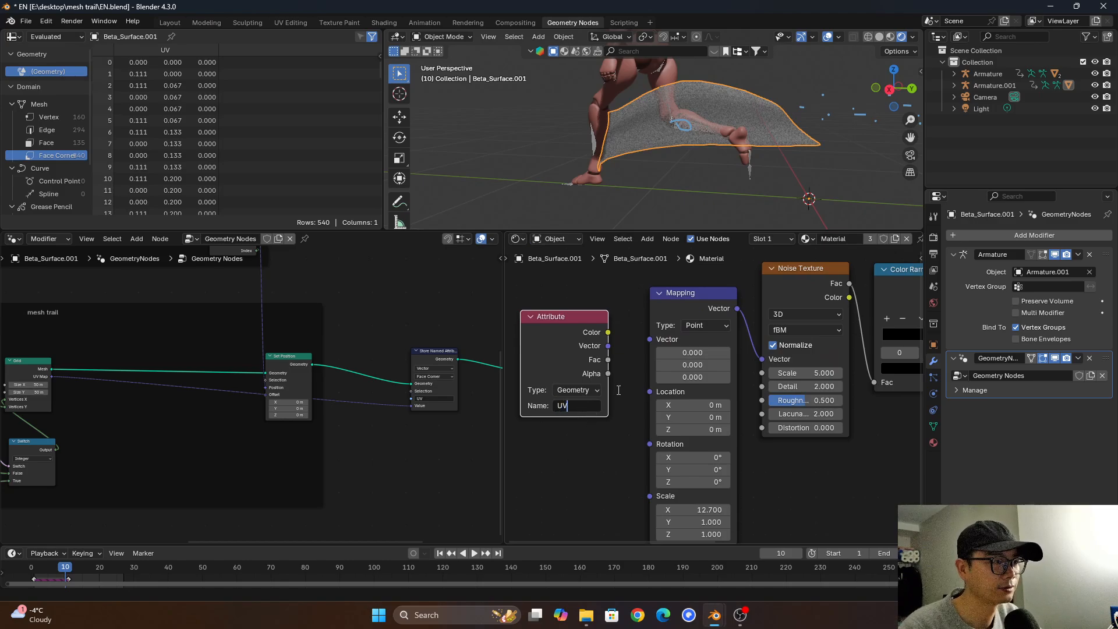
type("UV")
key("Return")
left_click_drag(608, 346, 650, 340)
scroll(703, 115, "up", 4)
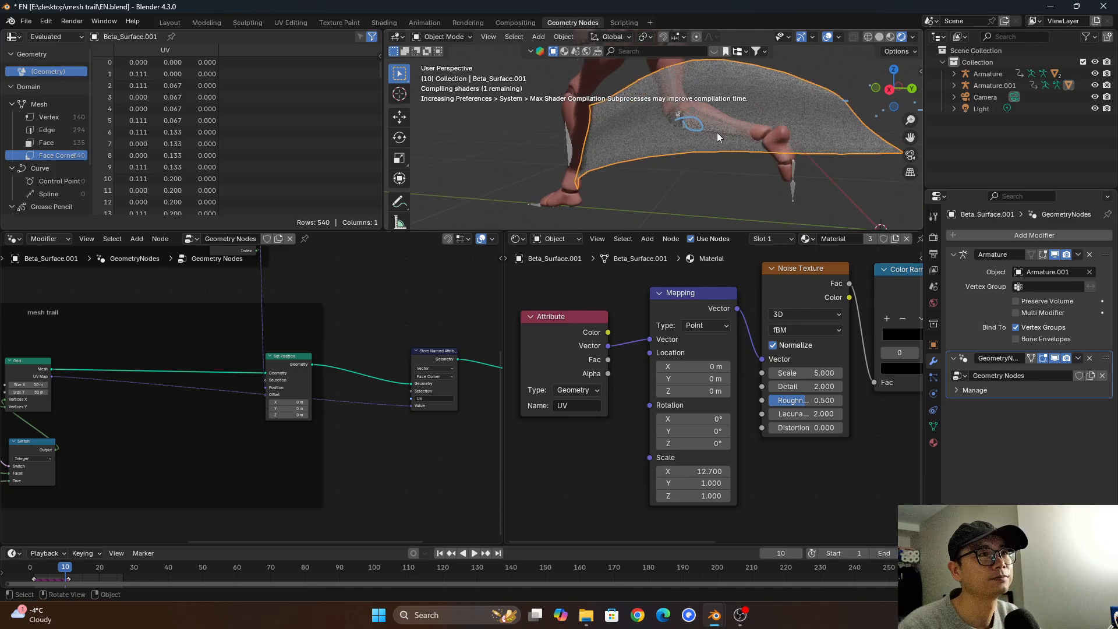
scroll(687, 283, "down", 2)
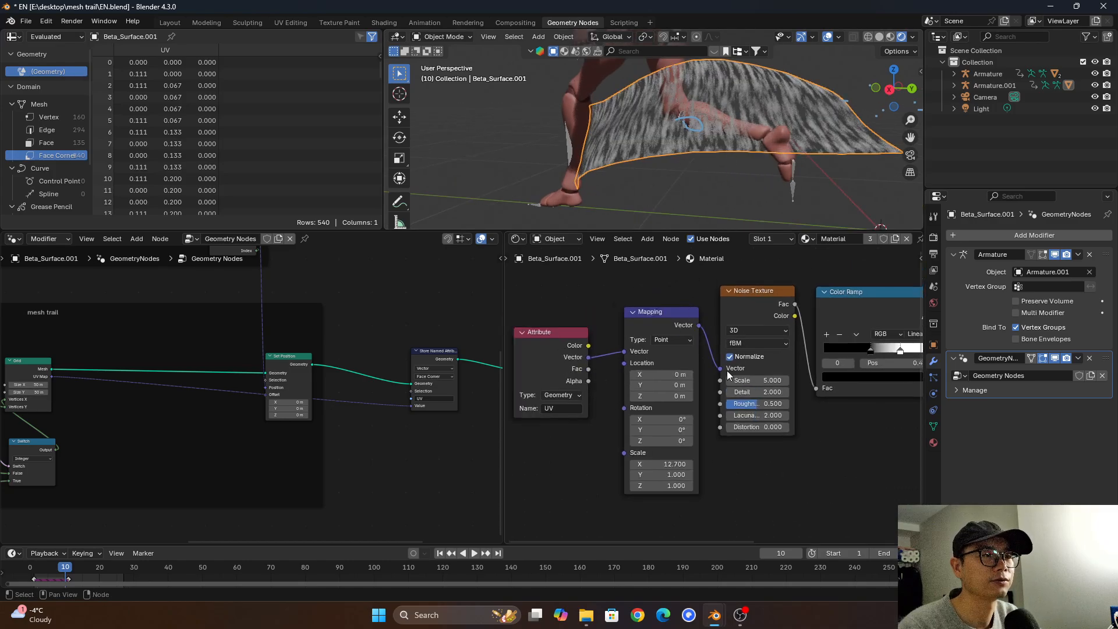
Set the Mapping node's scale to 1 on X and 4.6 on Y to stretch the noise along the trail.
left_click(674, 463)
type("1")
left_click(734, 474)
left_click_drag(664, 475, 687, 475)
middle_click_drag(769, 142, 803, 105)
mouse_move(693, 149)
middle_mouse_down()
mouse_move(627, 149)
mouse_move(684, 148)
middle_mouse_up()
Play the animation in short stretches to check how the UV-mapped noise follows the moving trail.
key("space")
key("space")
middle_click_drag(512, 132, 641, 137, "shift")
scroll(701, 382, "down", 5)
middle_click_drag(701, 379, 559, 397)
key("space")
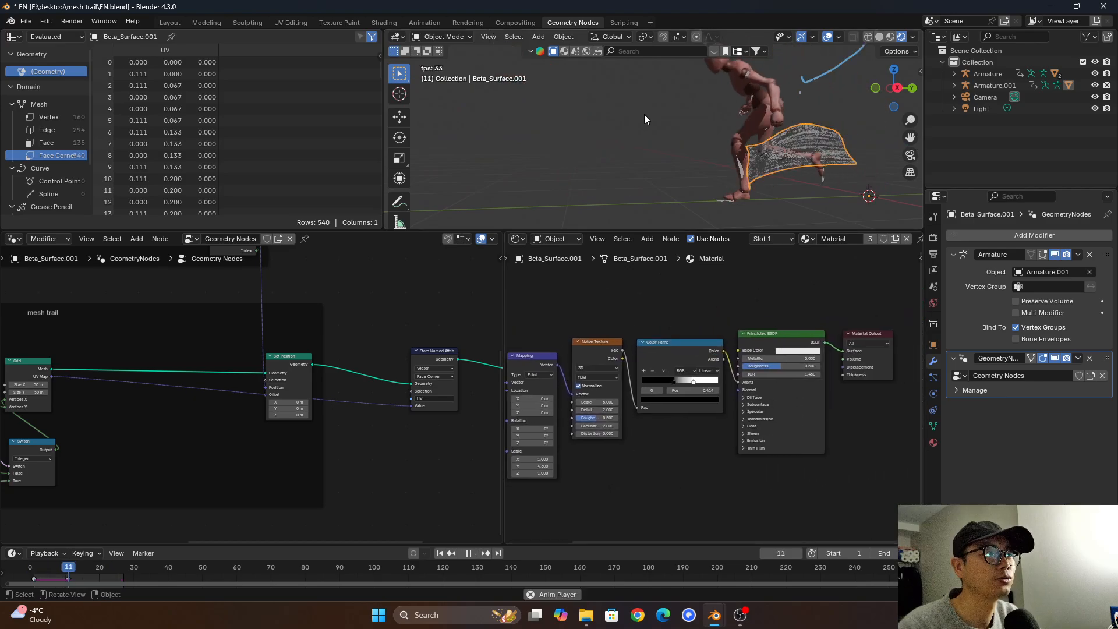
key("space")
scroll(756, 139, "up", 2)
key("space")
key("space")
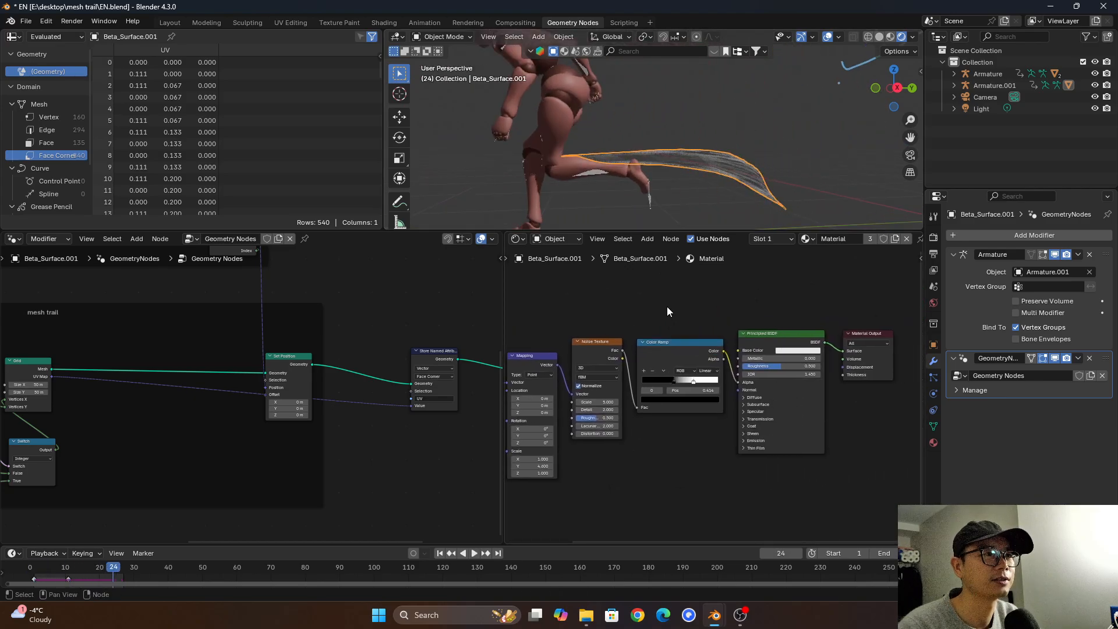
Add a Gradient Texture node above the Noise Texture in the material.
middle_click_drag(723, 305, 777, 331)
key("shift+a")
left_click(653, 316)
type("grd")
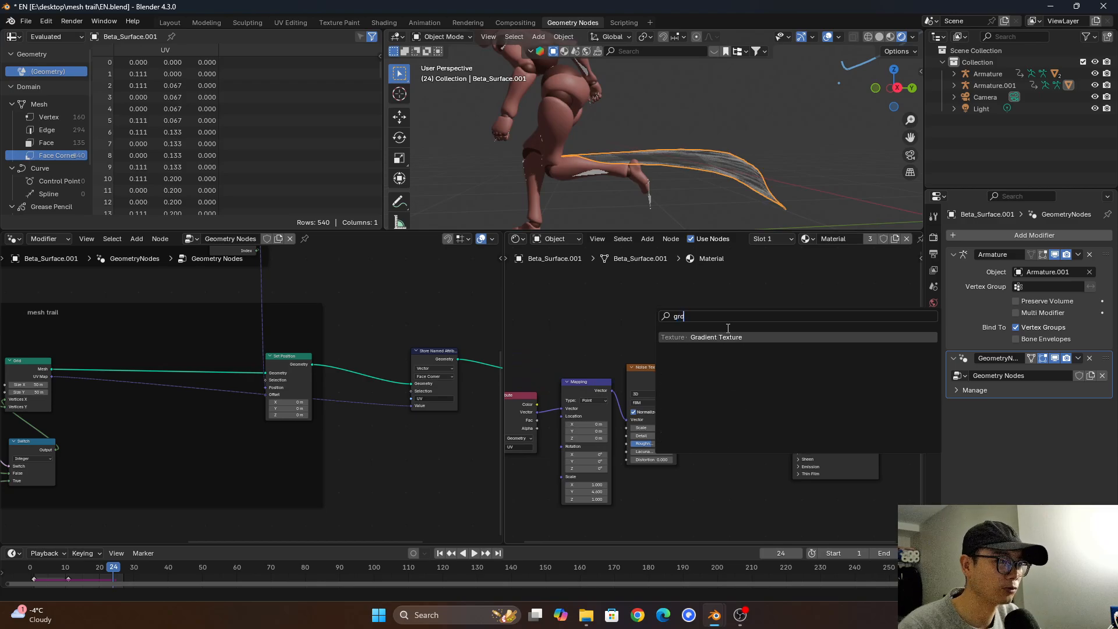
key("Return")
left_click(654, 315)
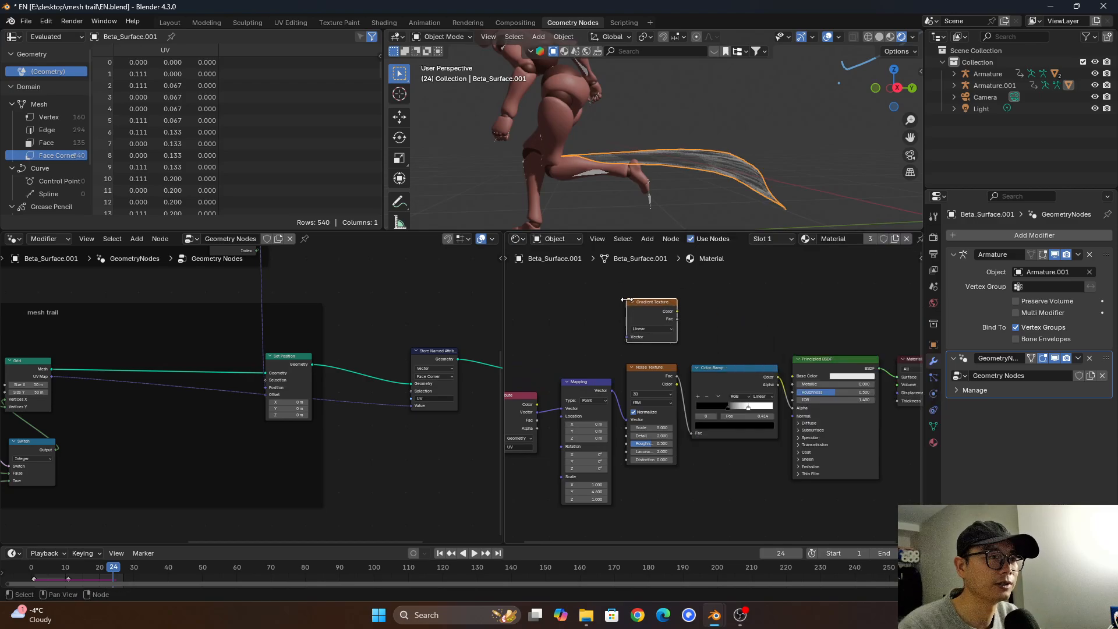
scroll(642, 291, "up", 2)
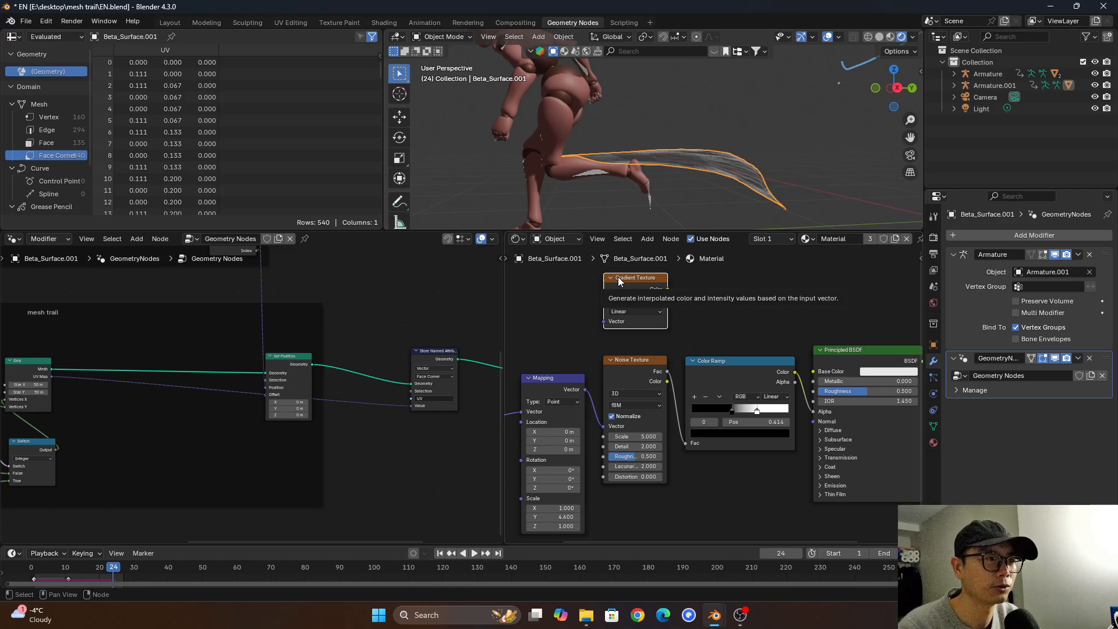
scroll(699, 331, "down", 2)
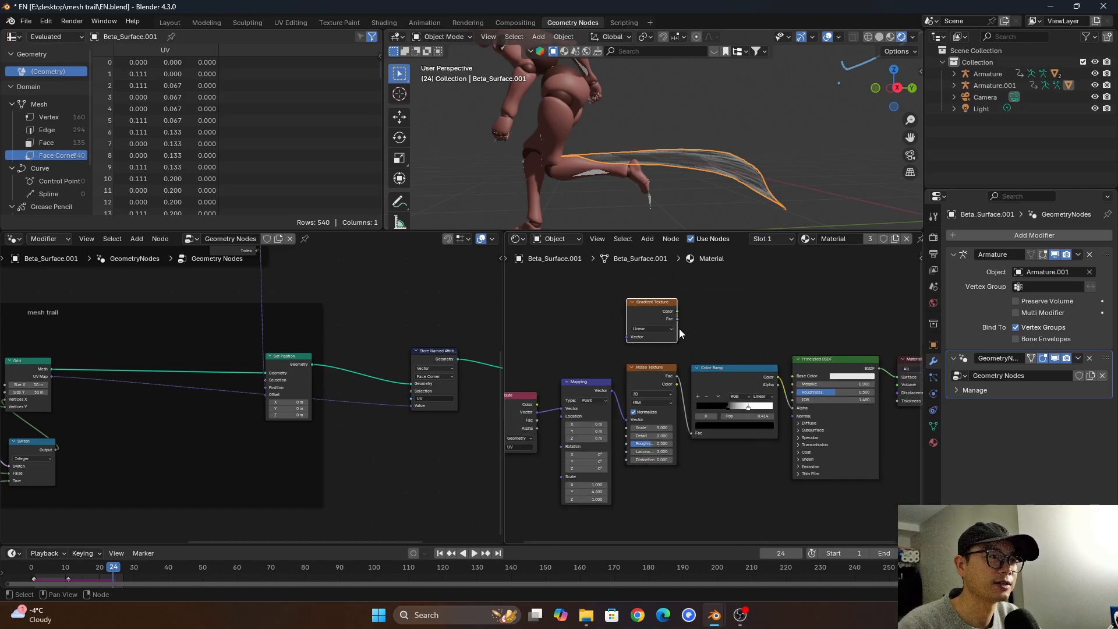
left_click_drag(660, 307, 661, 307)
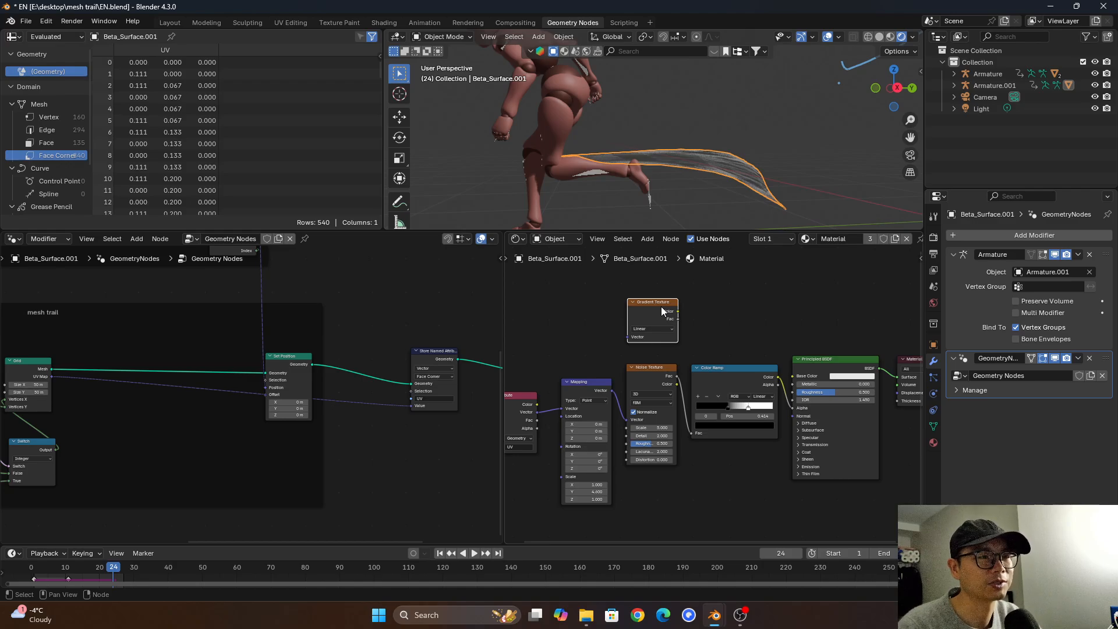
Move the Store Named Attribute and Set Material nodes together closer to the mesh trail frame.
scroll(373, 370, "down", 5)
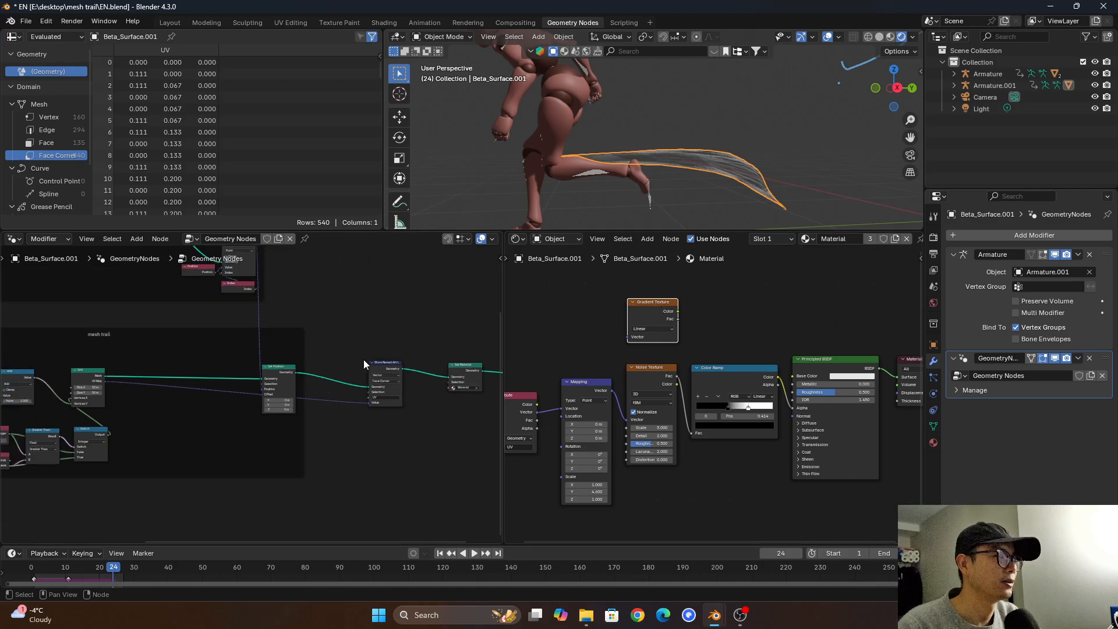
middle_click_drag(358, 376, 390, 386)
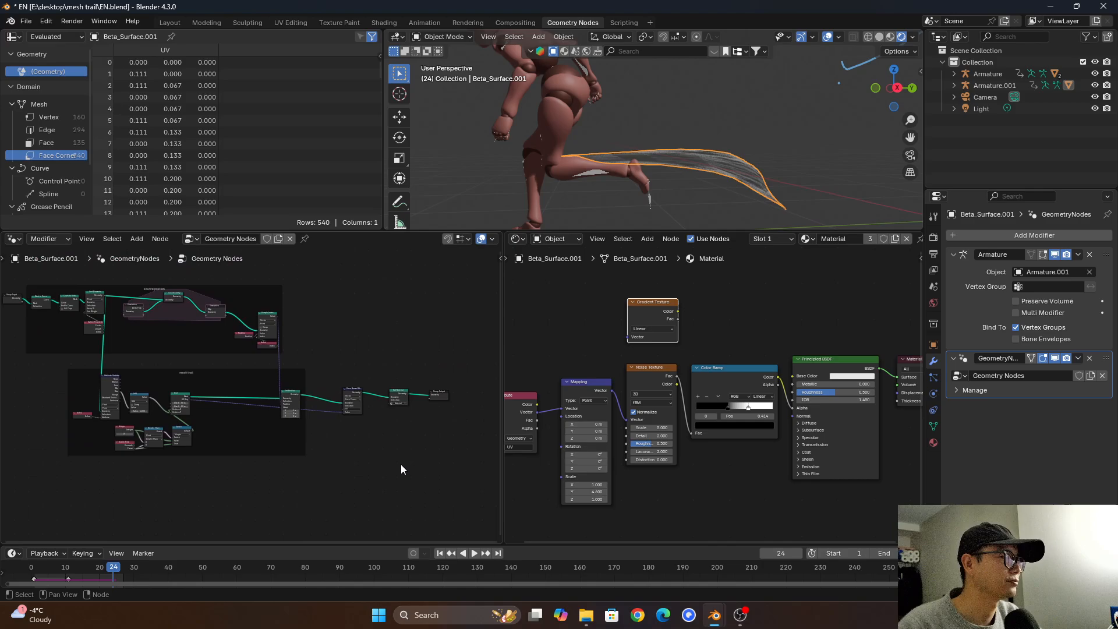
left_click_drag(400, 465, 74, 373)
scroll(346, 425, "up", 2)
middle_click_drag(430, 436, 385, 431)
left_click(345, 423)
scroll(344, 421, "up", 2)
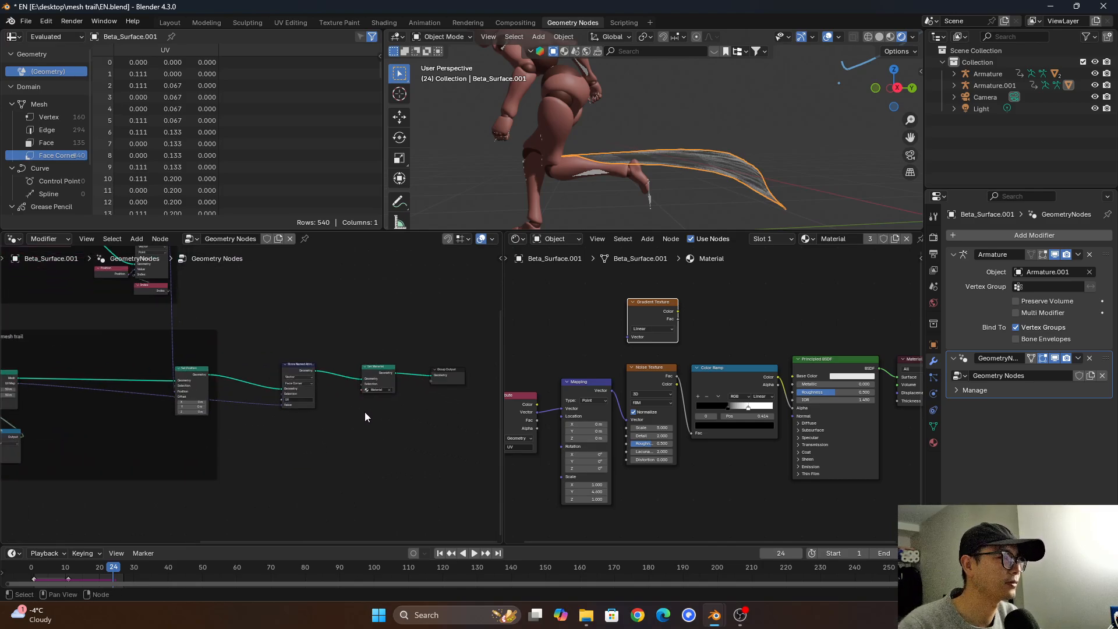
left_click_drag(383, 435, 291, 337)
key("g")
left_click(380, 436)
left_click(379, 436)
left_click(349, 367)
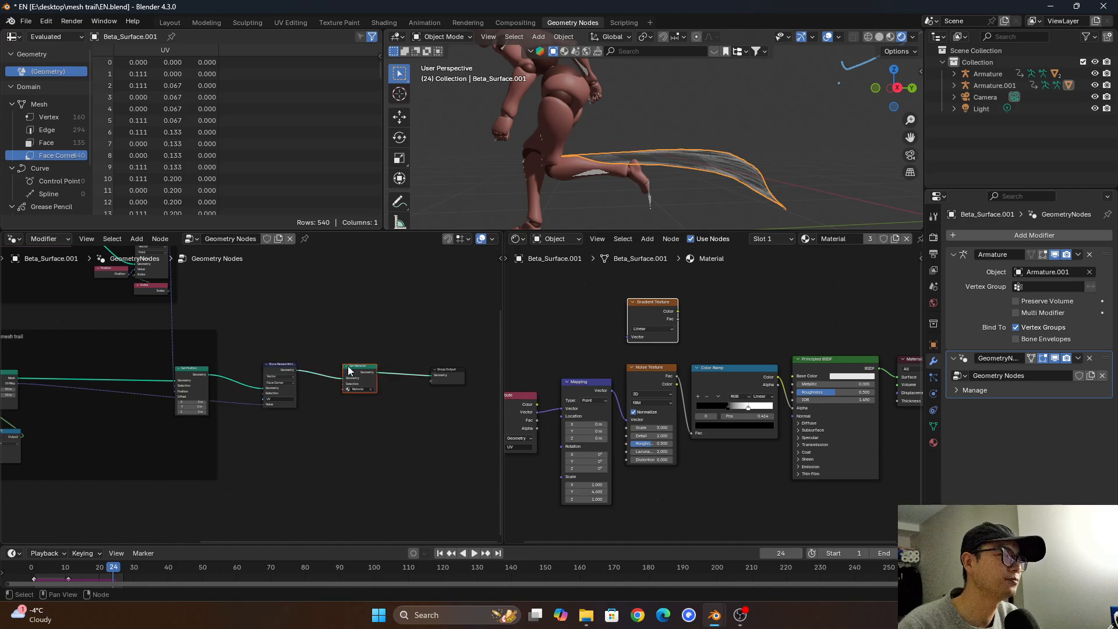
Move Set Material close to Store Named Attribute and place Group Output right beside Set Material.
left_click_drag(361, 372, 336, 380)
scroll(337, 380, "up", 1)
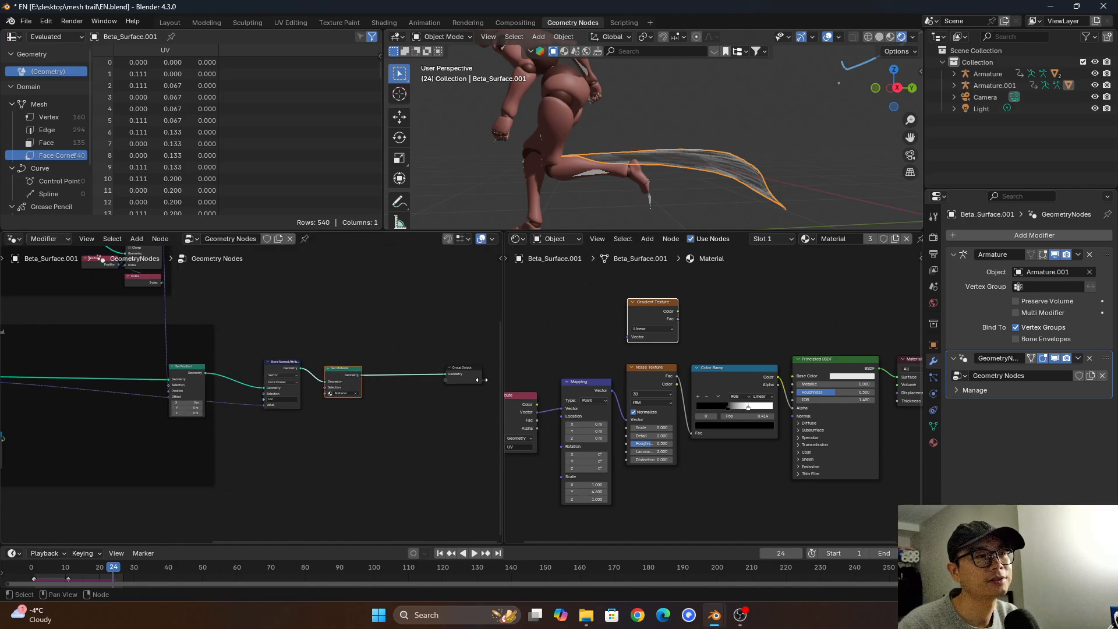
left_click_drag(470, 377, 468, 376)
scroll(472, 379, "up", 4)
middle_click_drag(487, 377, 399, 381)
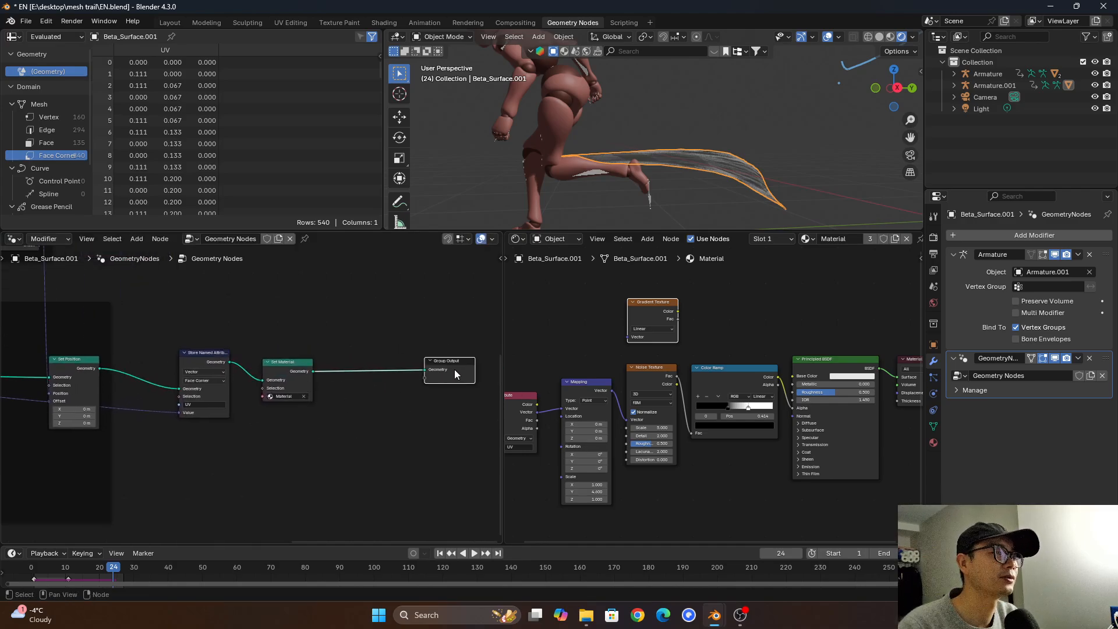
left_click_drag(455, 374, 380, 361)
scroll(403, 376, "up", 2)
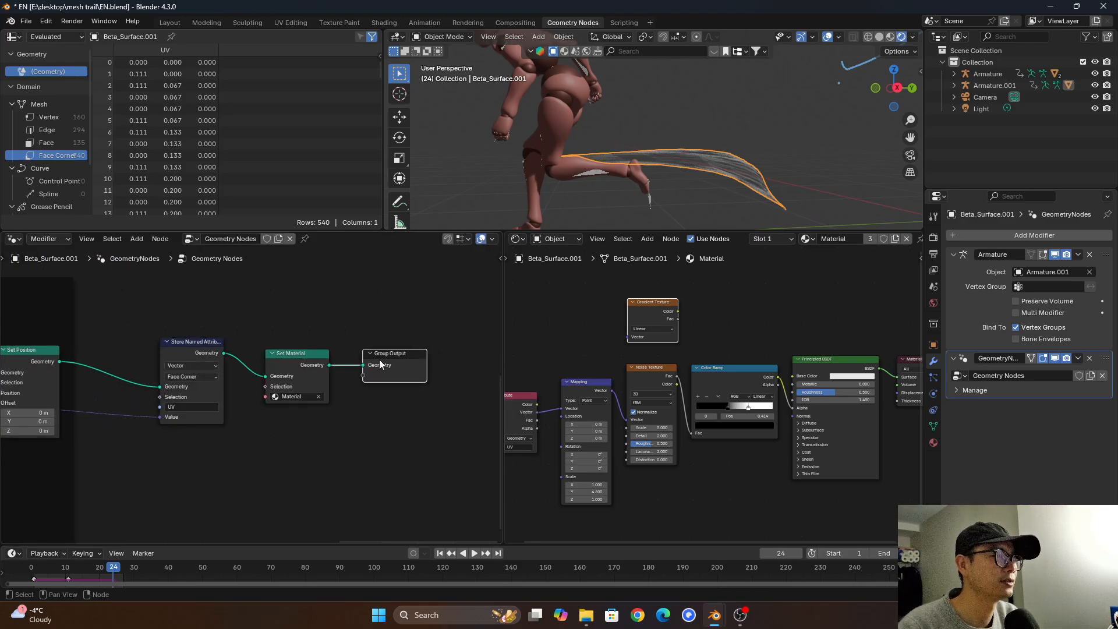